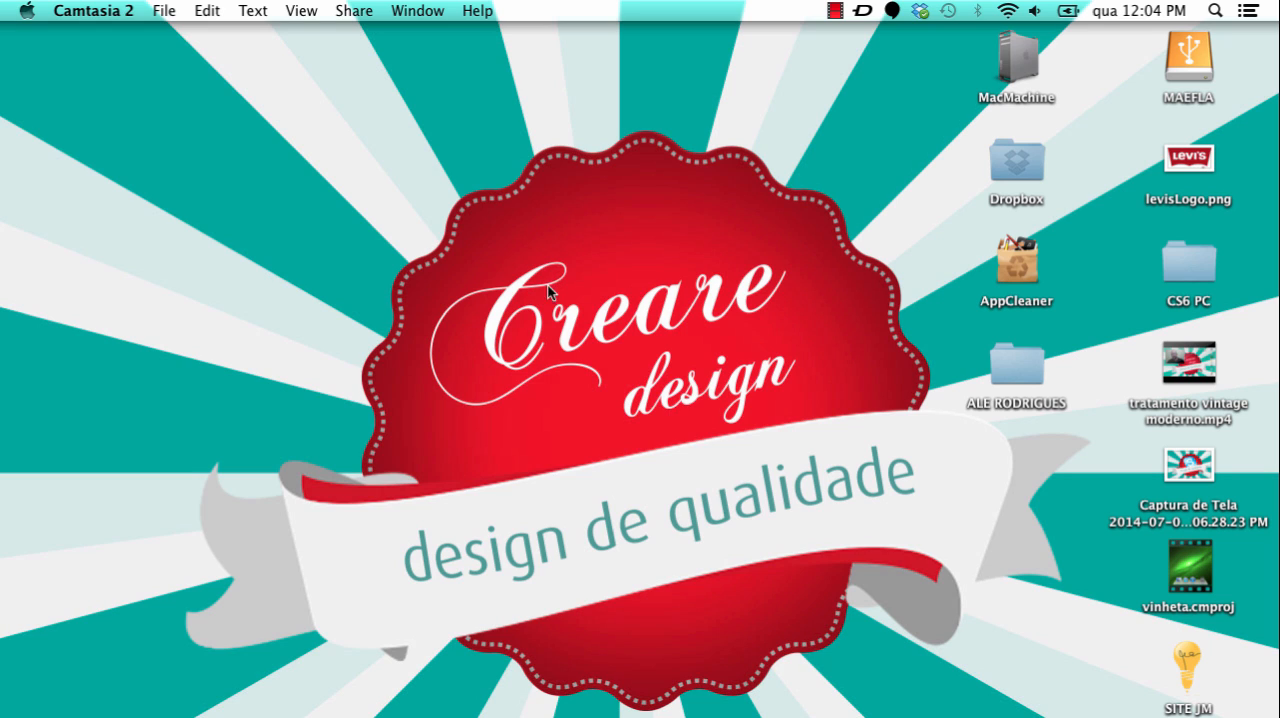
# Step: Switch to Illustrator and start a new document with the Print profile
pyautogui.moveTo(735, 712)
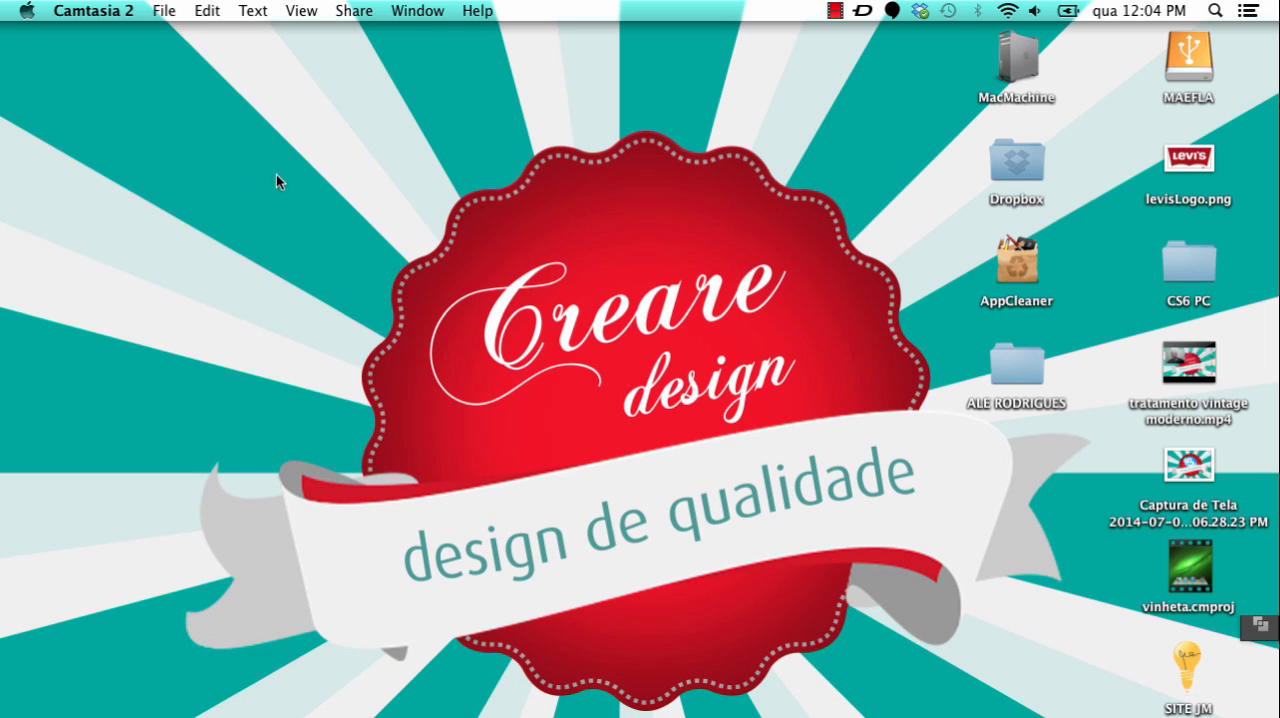
pyautogui.click(150, 10)
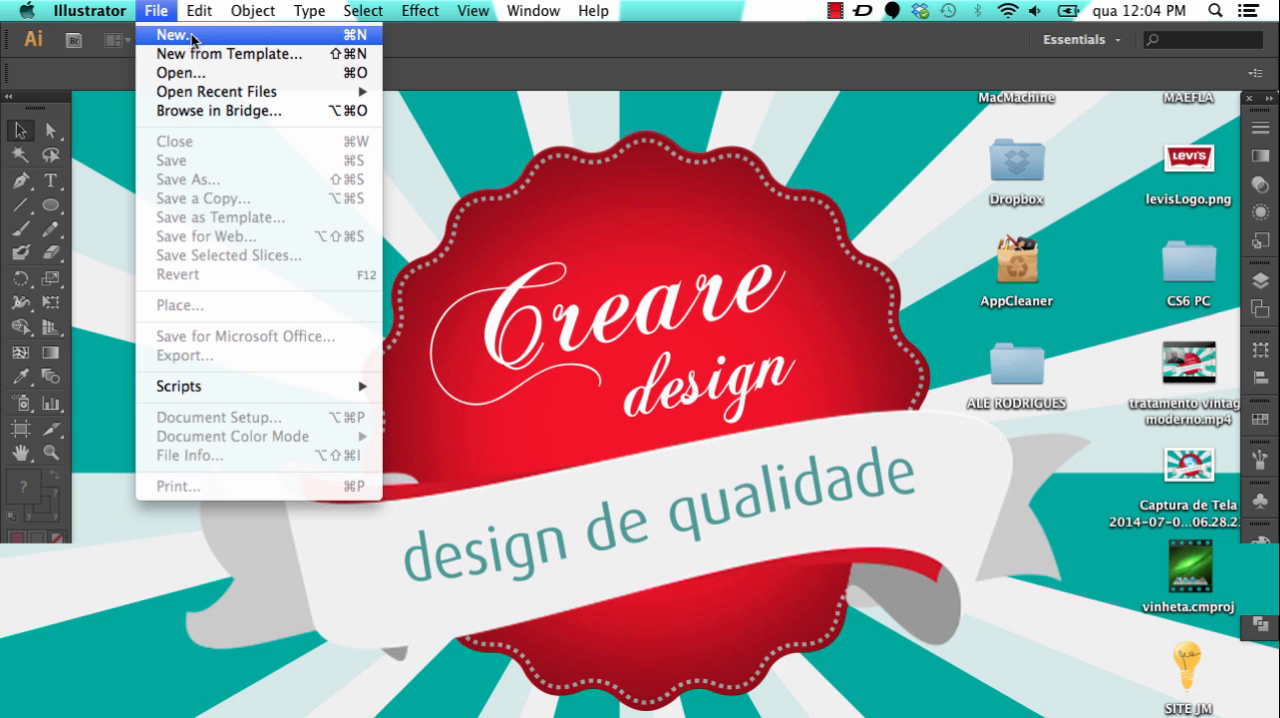
pyautogui.click(173, 35)
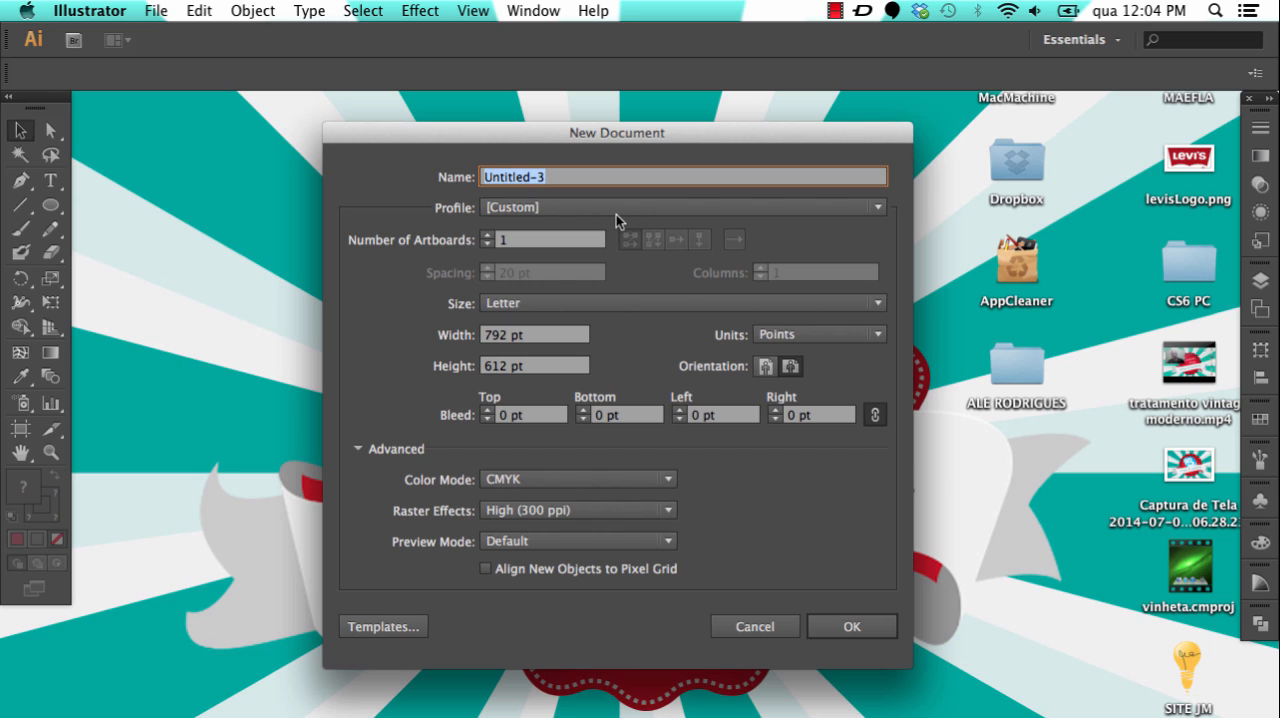
pyautogui.click(556, 208)
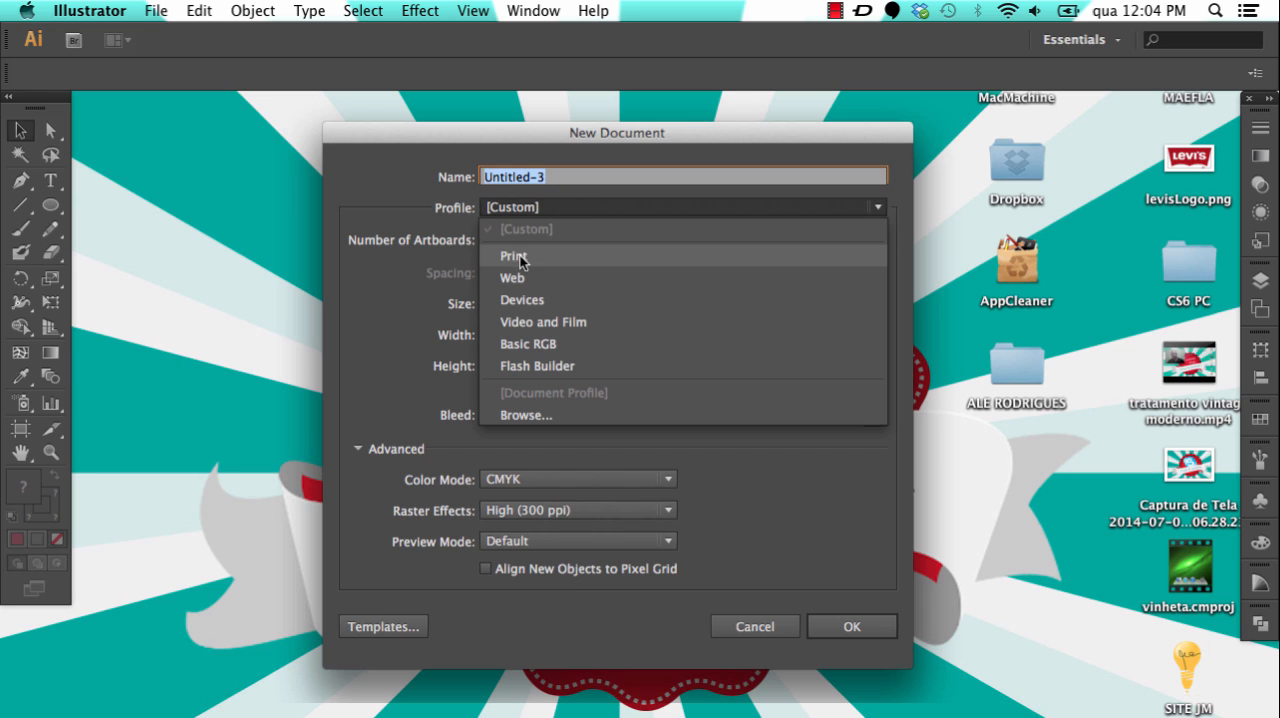
pyautogui.click(529, 255)
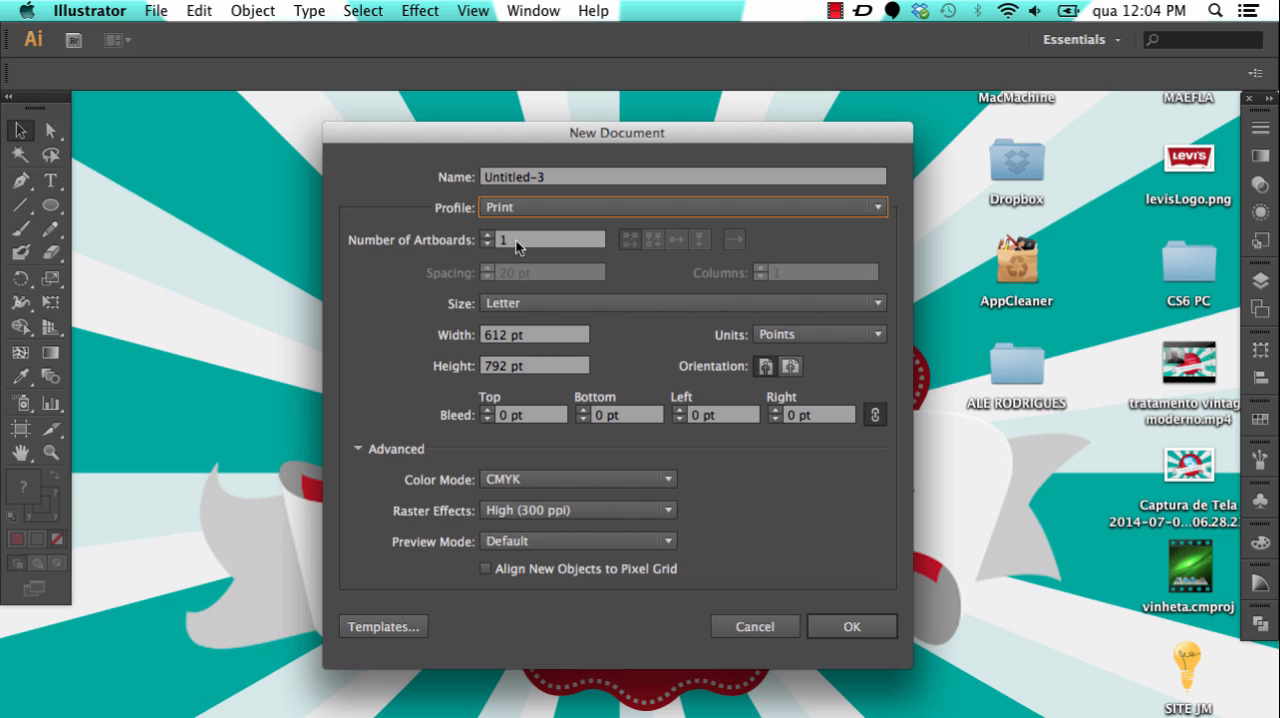
# Step: Set the new document's page size to A4, its units to centimeters and its orientation to landscape
pyautogui.click(529, 299)
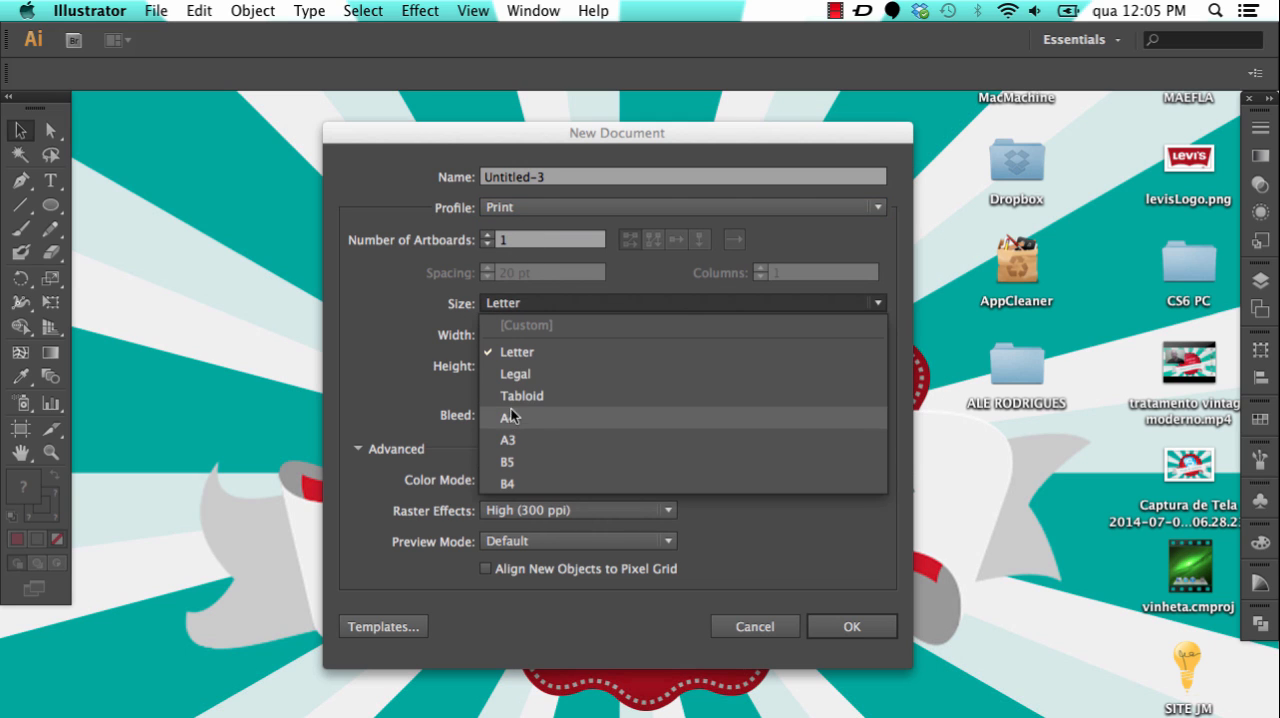
pyautogui.click(517, 419)
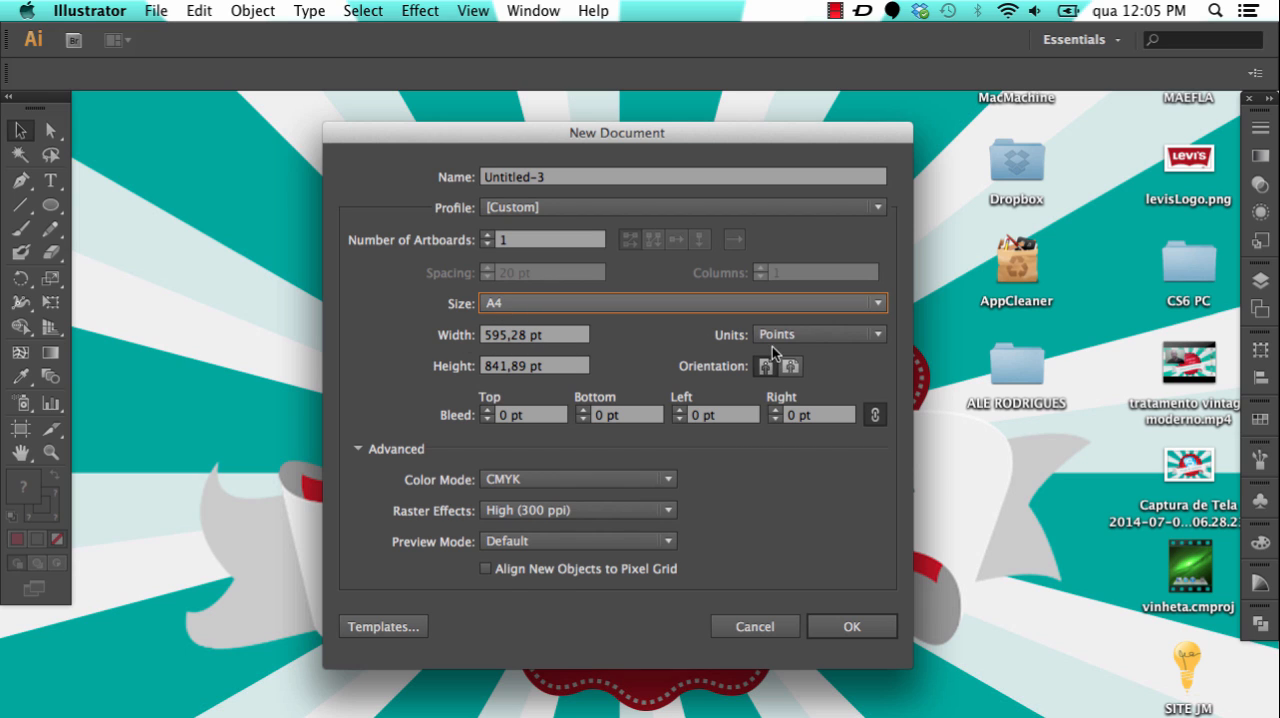
pyautogui.click(804, 334)
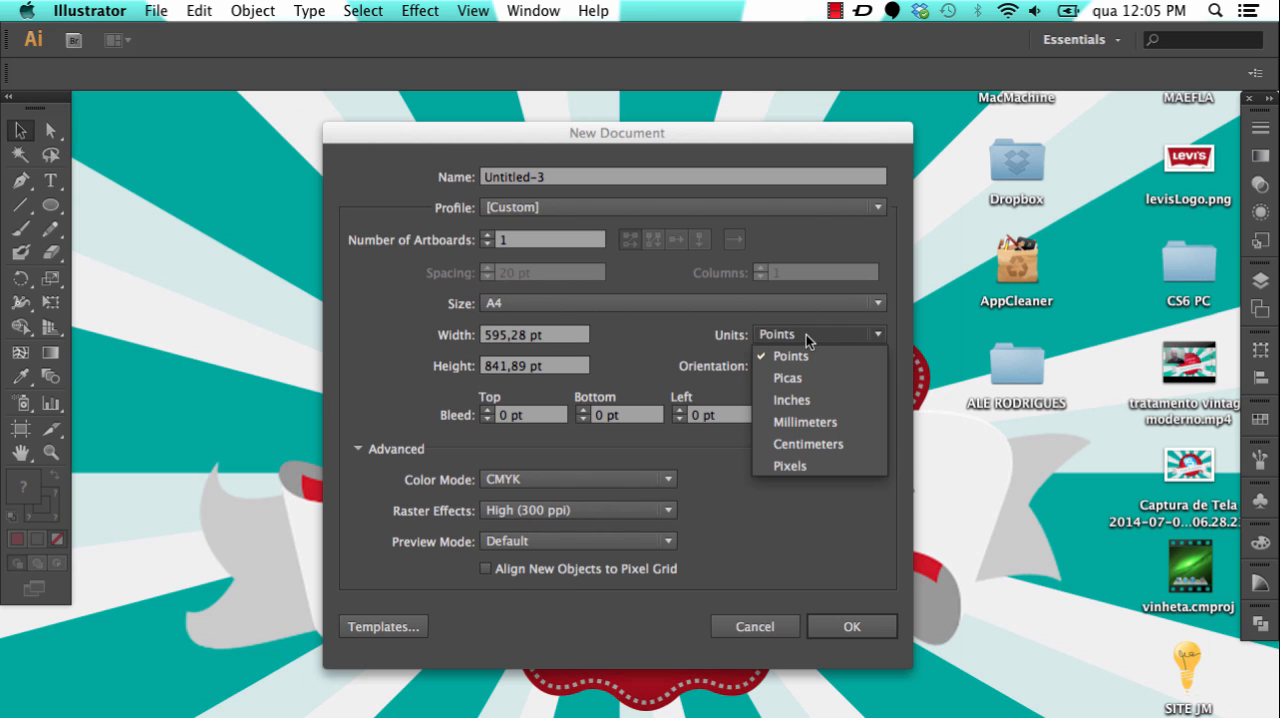
pyautogui.click(813, 444)
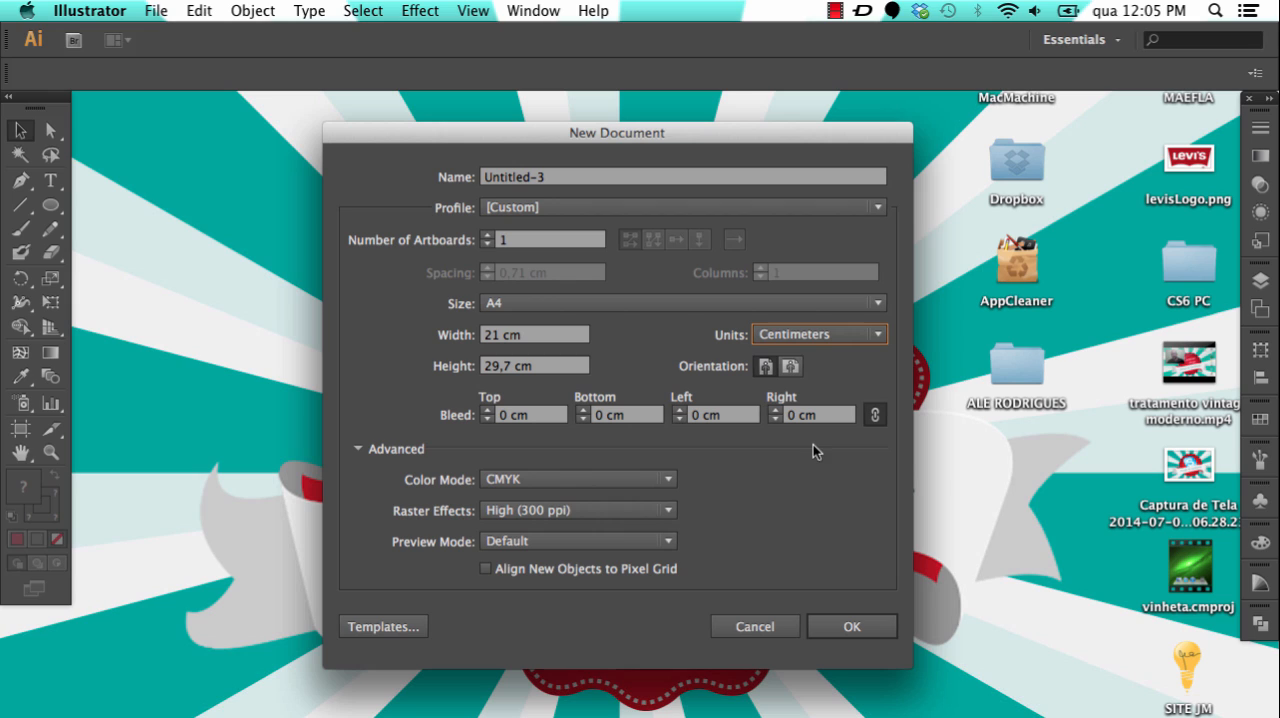
pyautogui.click(790, 369)
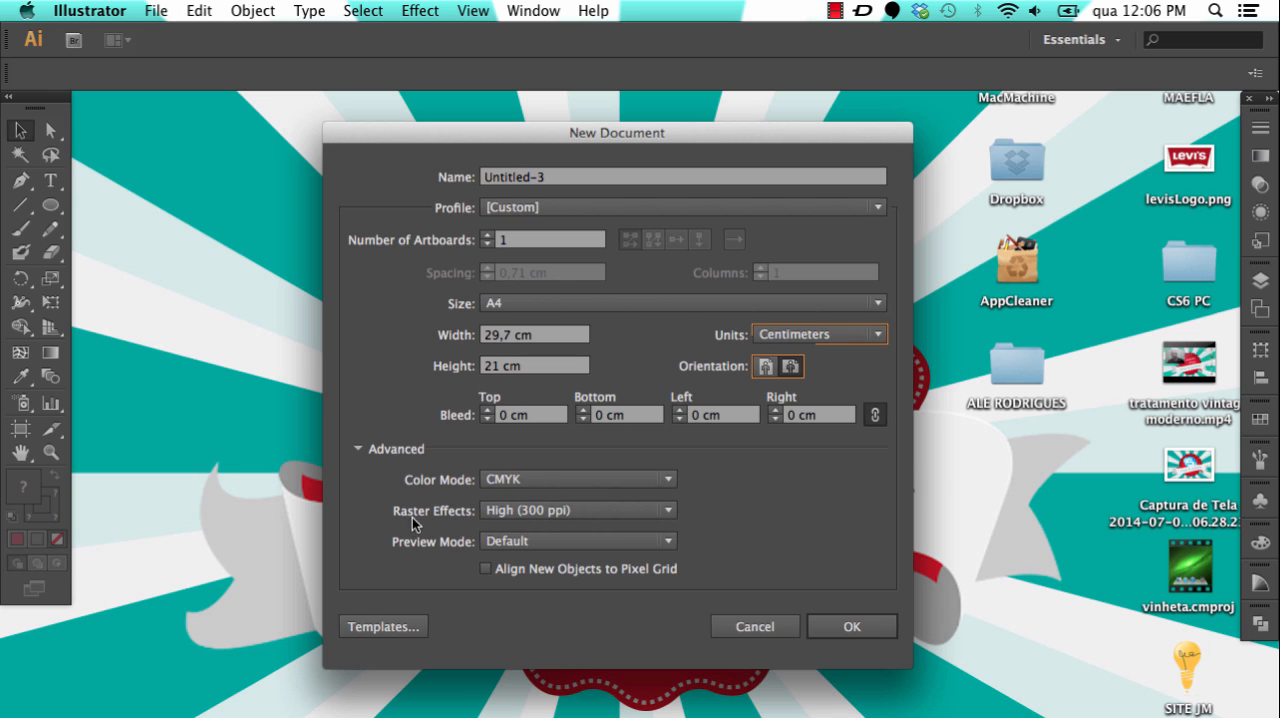
# Step: Set the raster effects resolution to Medium (150 ppi) and create the document
pyautogui.click(603, 517)
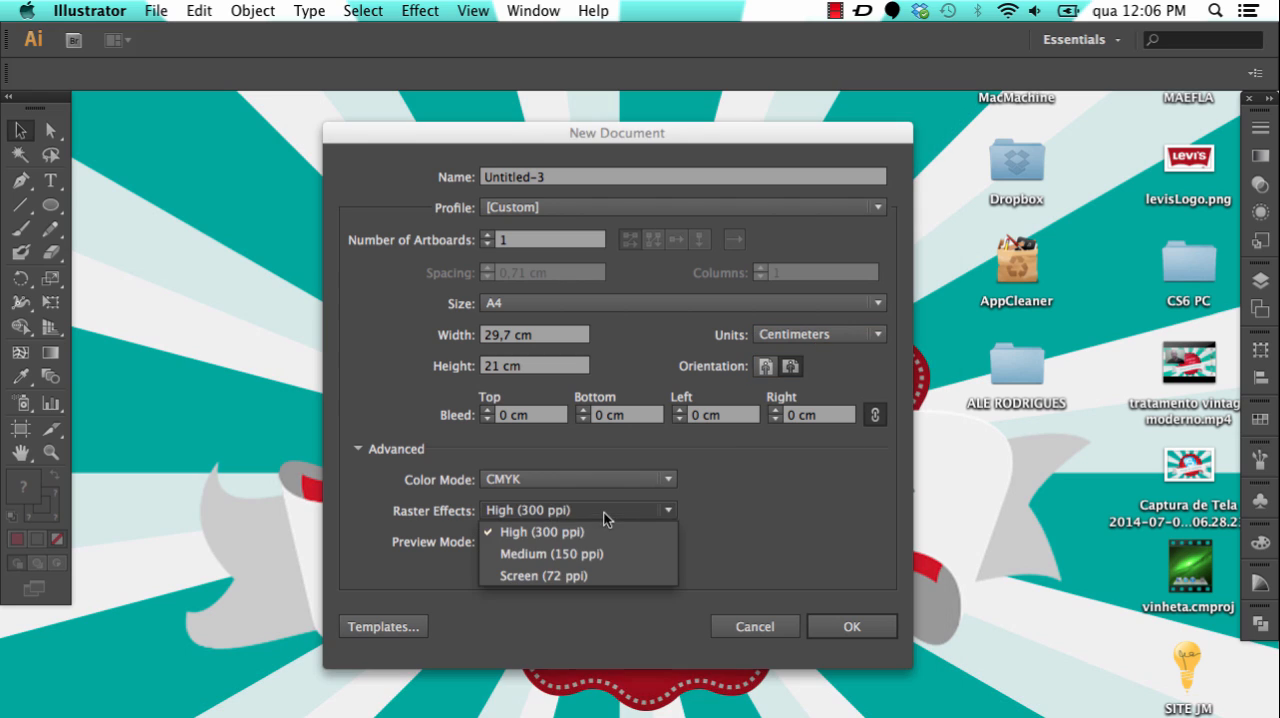
pyautogui.click(565, 577)
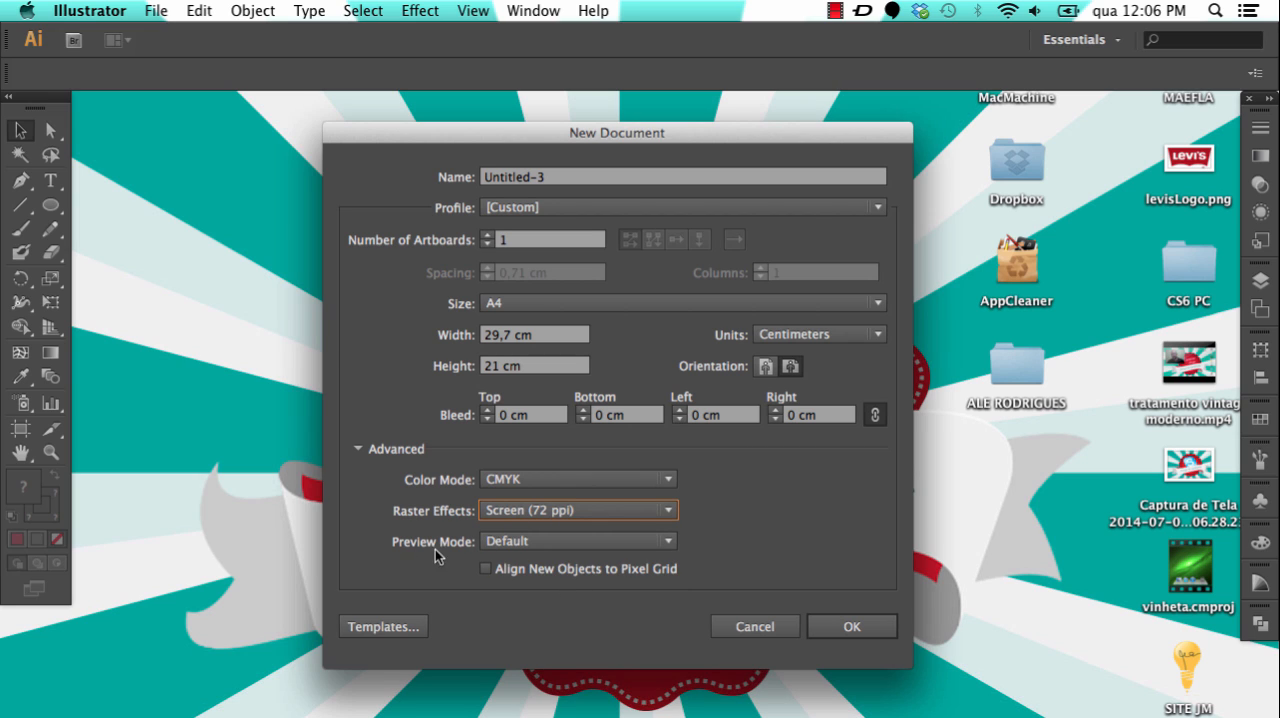
pyautogui.click(535, 512)
pyautogui.click(535, 552)
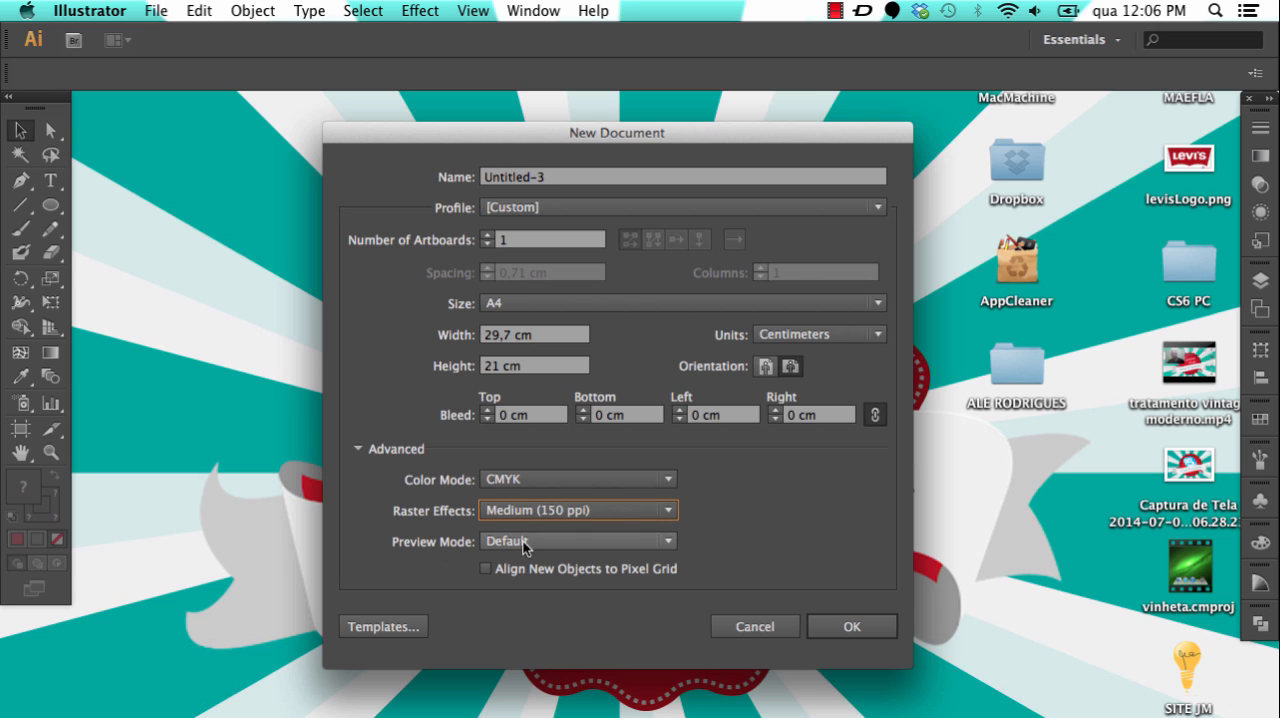
pyautogui.click(853, 625)
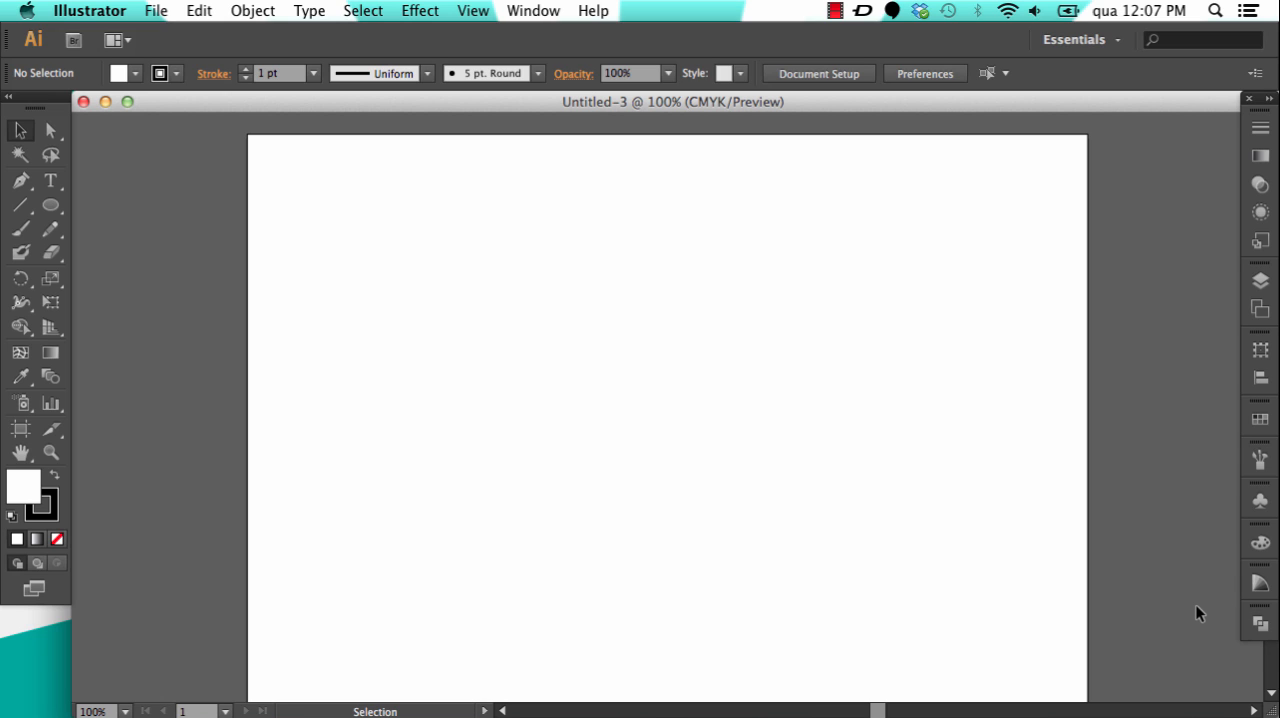
pyautogui.click(1260, 625)
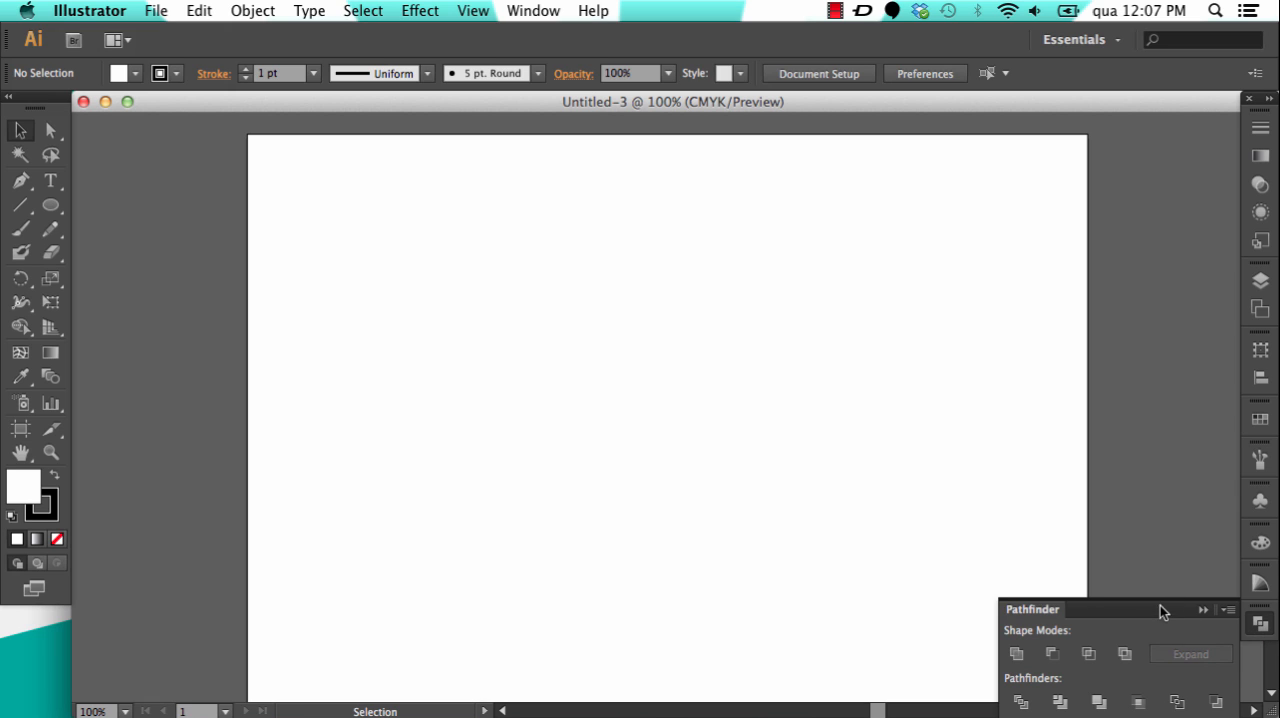
pyautogui.click(1260, 622)
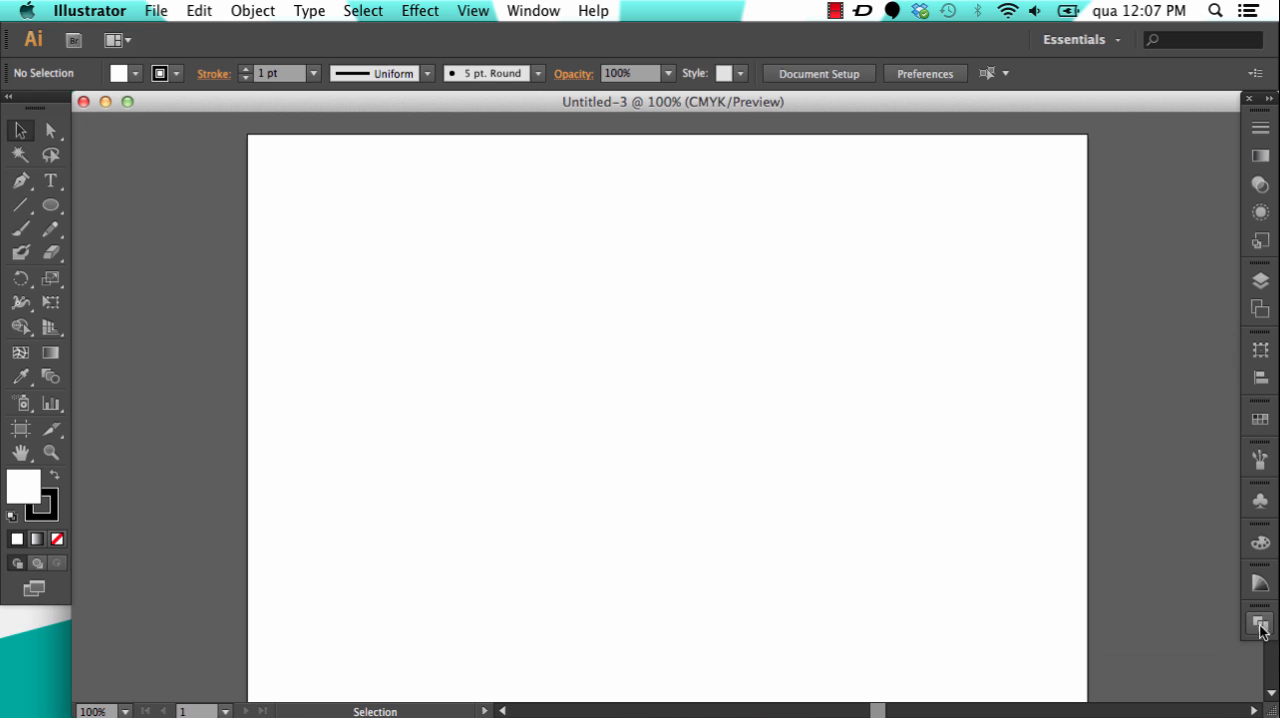
pyautogui.click(537, 10)
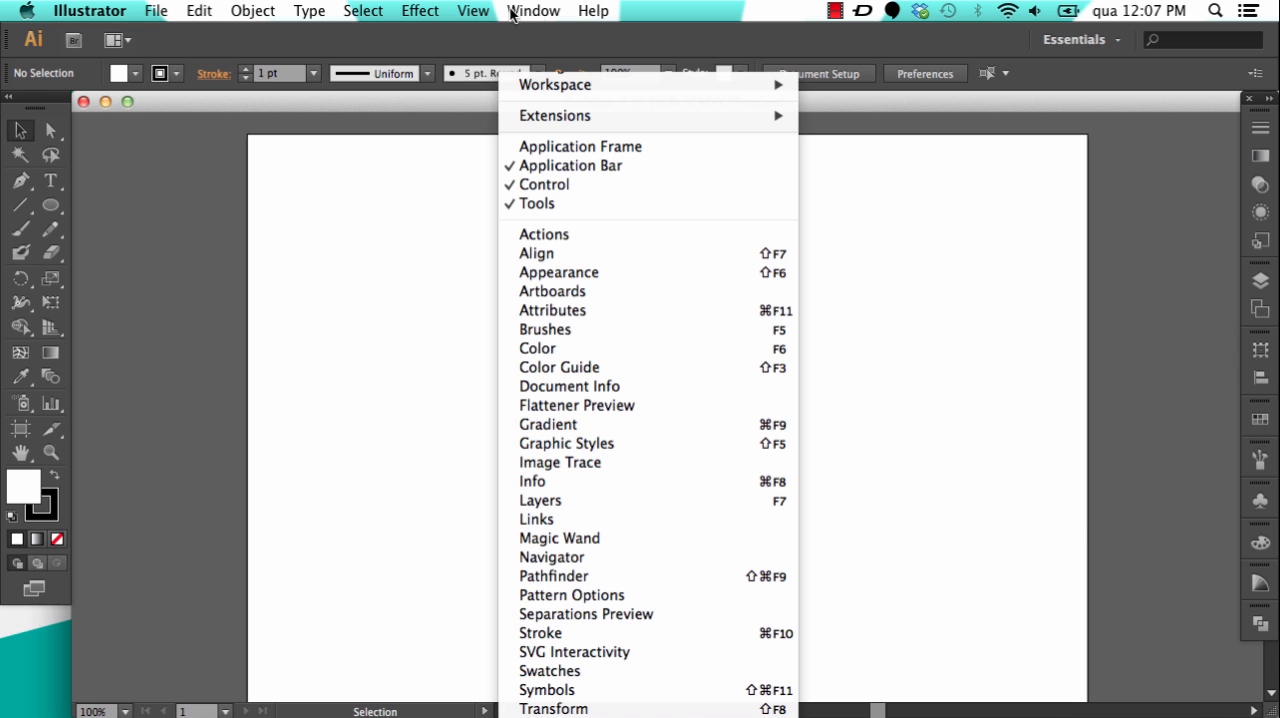
pyautogui.click(590, 578)
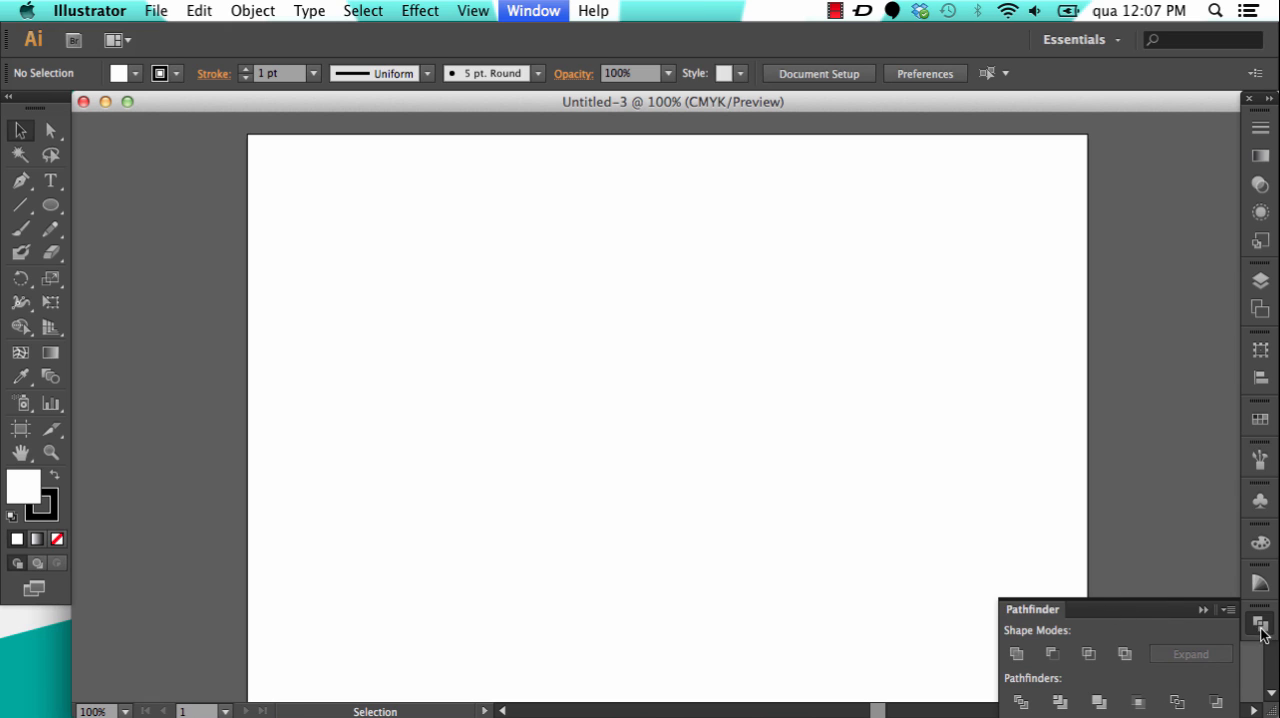
pyautogui.click(1203, 610)
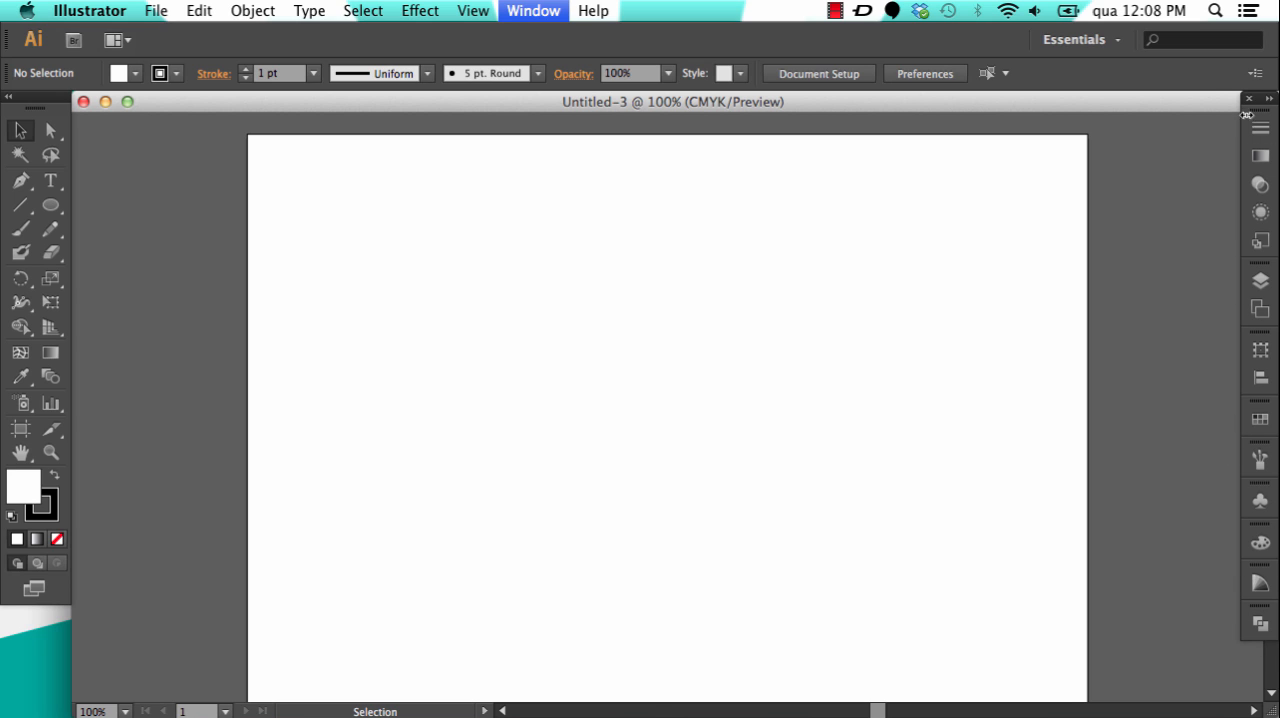
# Step: Display the Pathfinder panel, undock it and place it over the empty canvas beside the artboard
pyautogui.click(1261, 624)
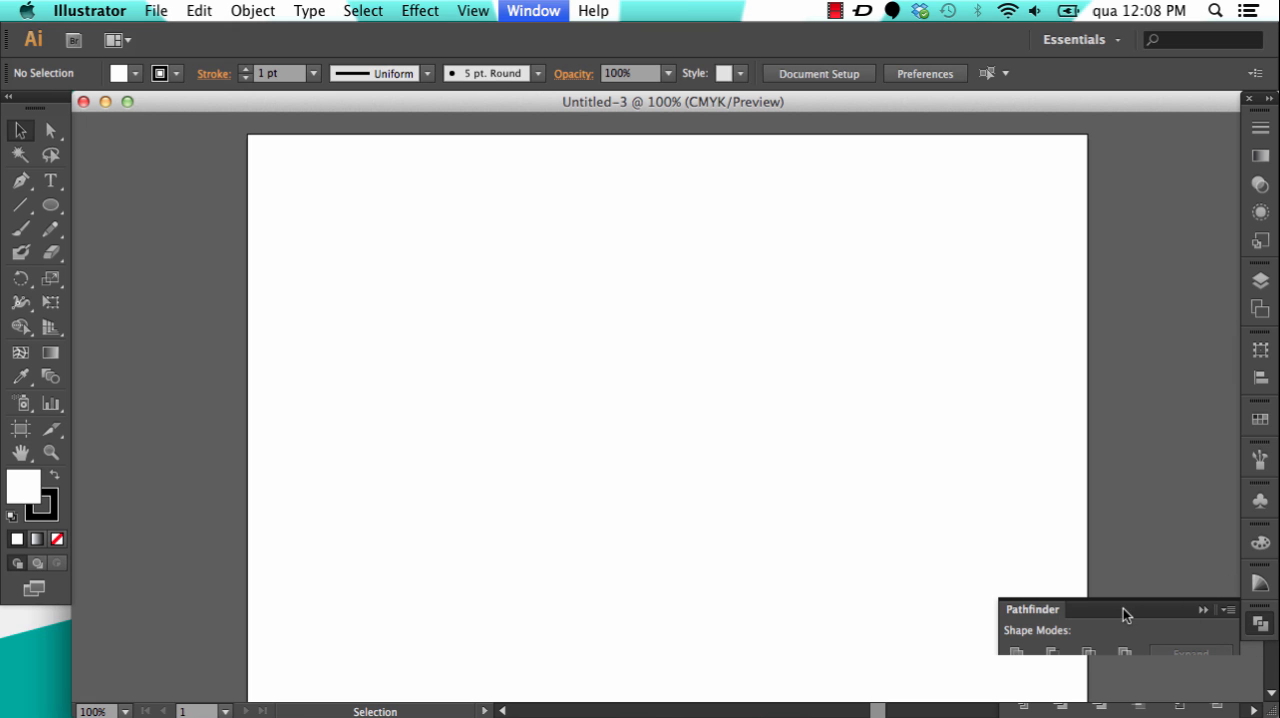
pyautogui.moveTo(1123, 608); pyautogui.dragTo(551, 251)
pyautogui.press('space')
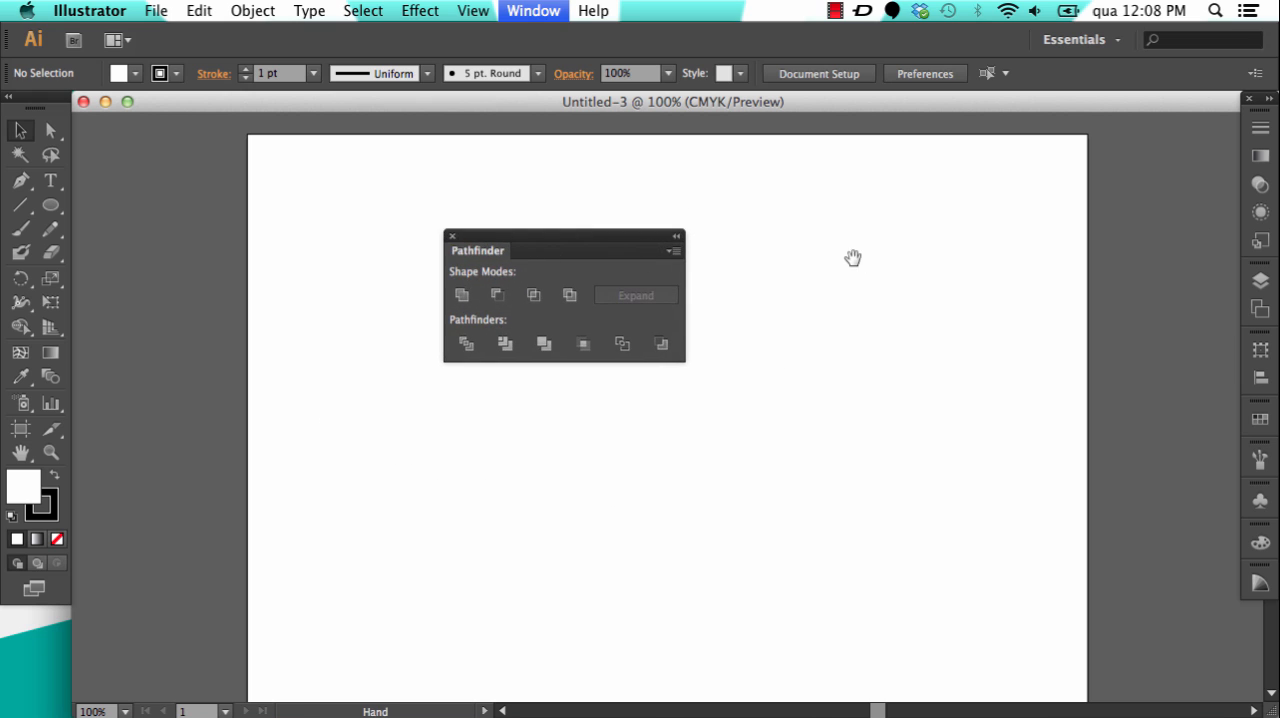
pyautogui.moveTo(852, 258); pyautogui.dragTo(728, 256)
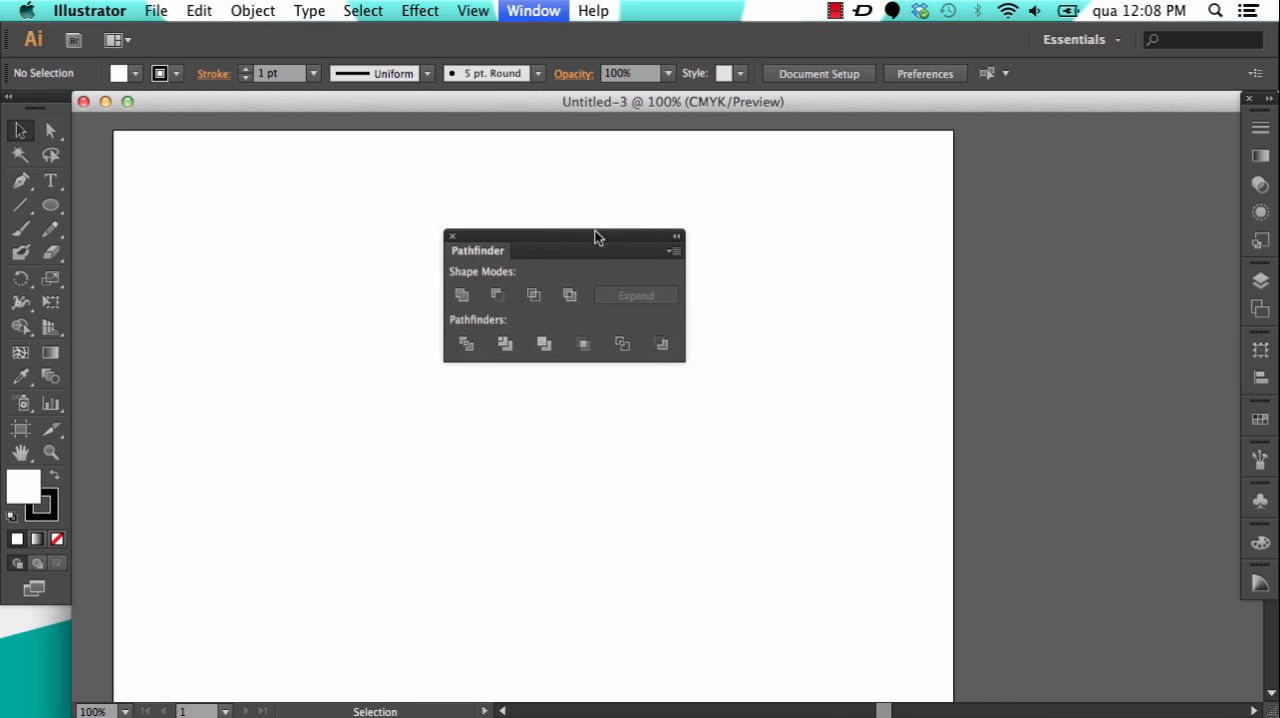
pyautogui.moveTo(597, 237); pyautogui.dragTo(1129, 133)
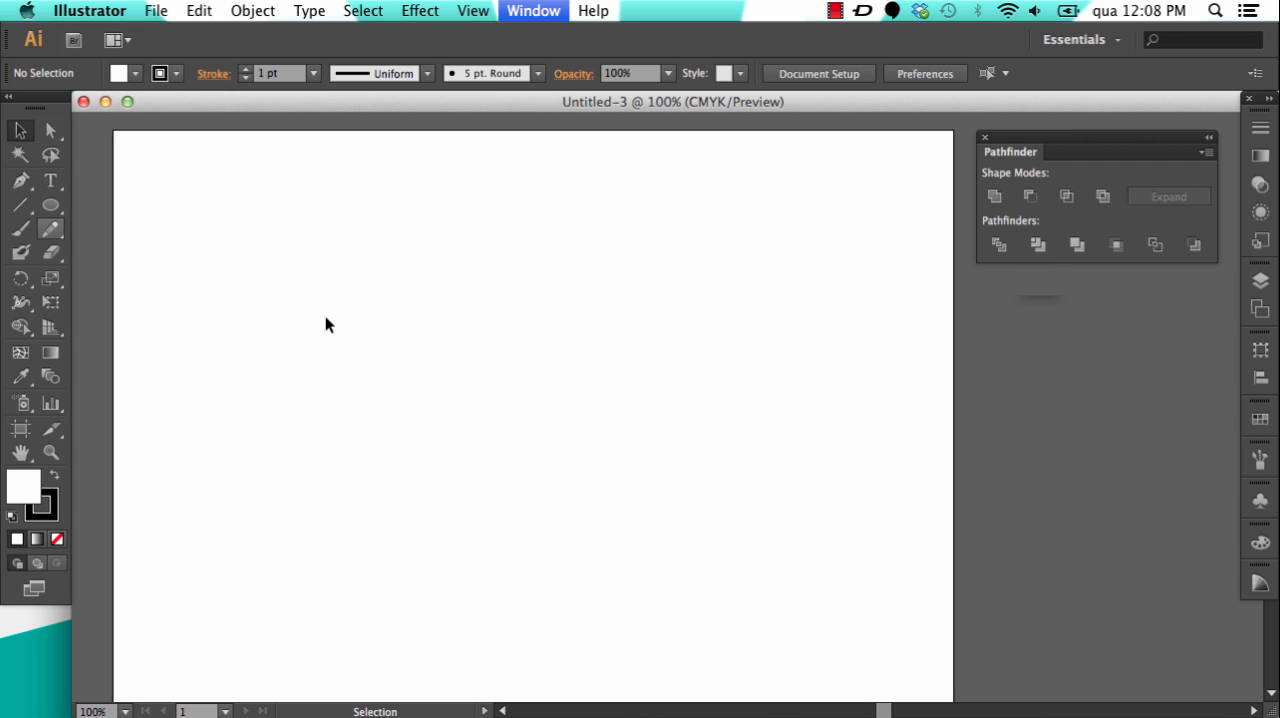
# Step: Draw a wide rectangle in the artboard's upper-left area and move it slightly closer to the artboard's left edge
pyautogui.click(62, 204)
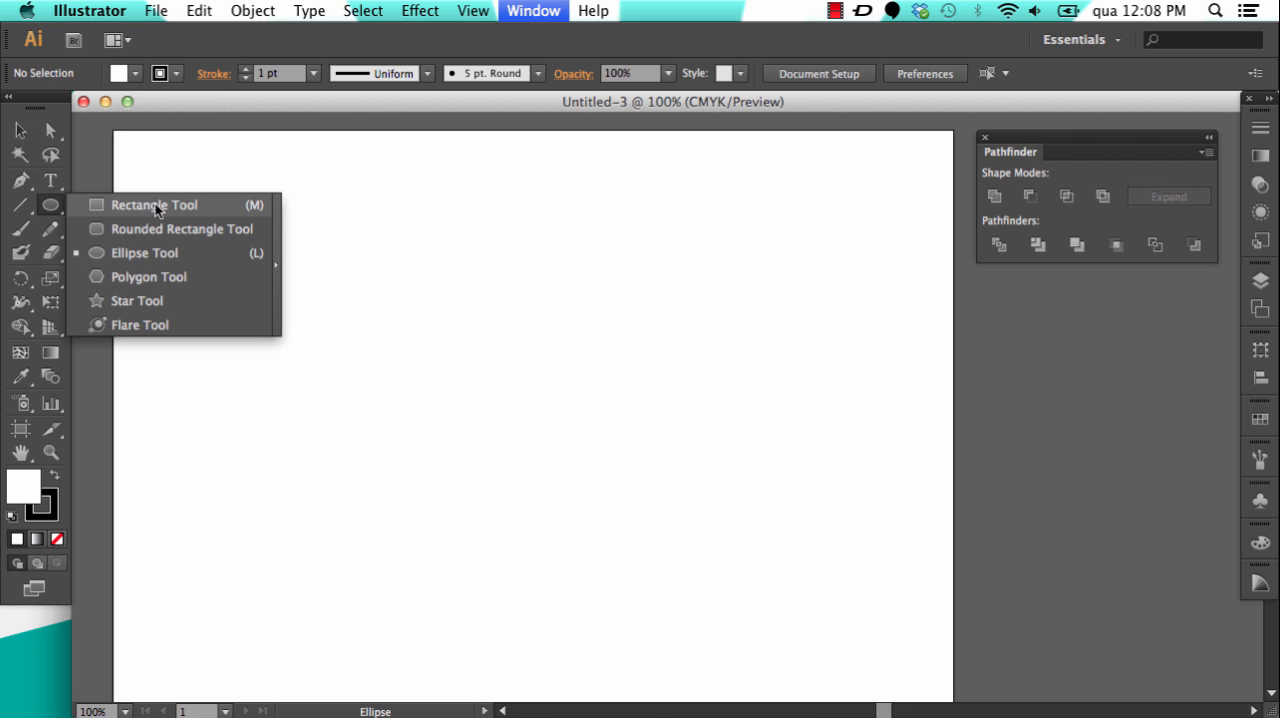
pyautogui.click(155, 204)
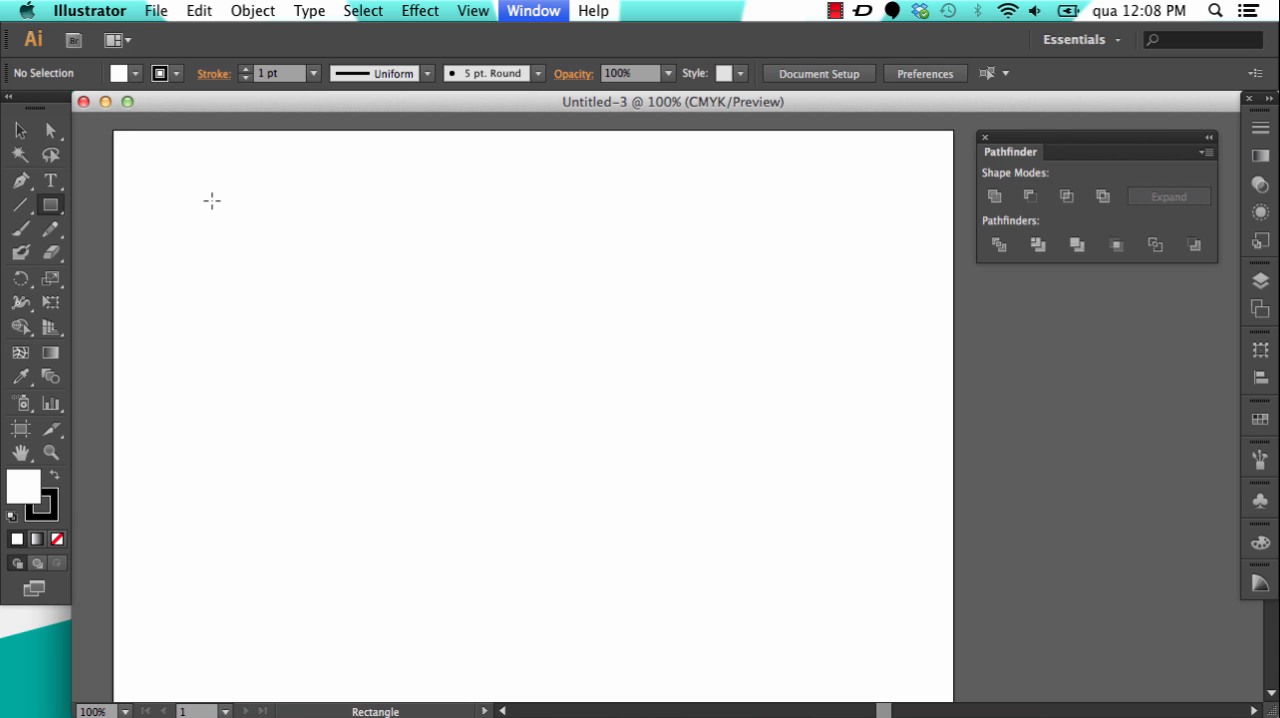
pyautogui.moveTo(211, 199); pyautogui.dragTo(554, 416)
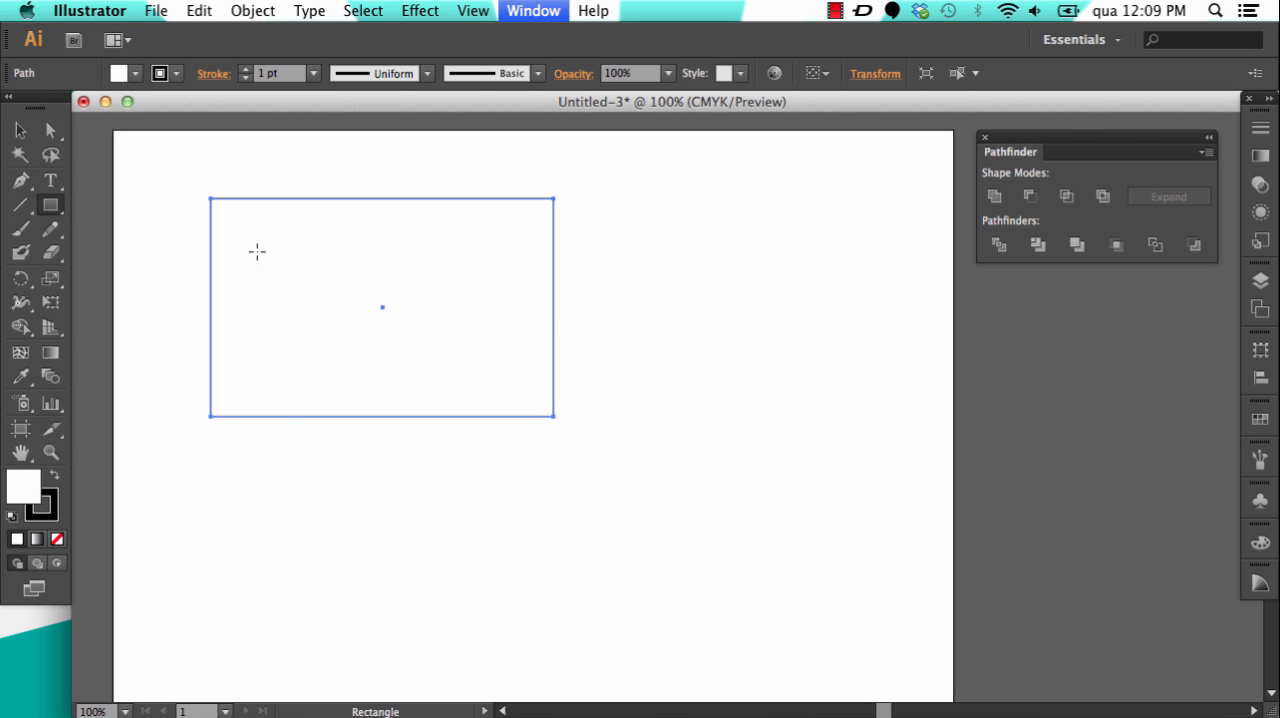
pyautogui.click(20, 130)
pyautogui.click(650, 377)
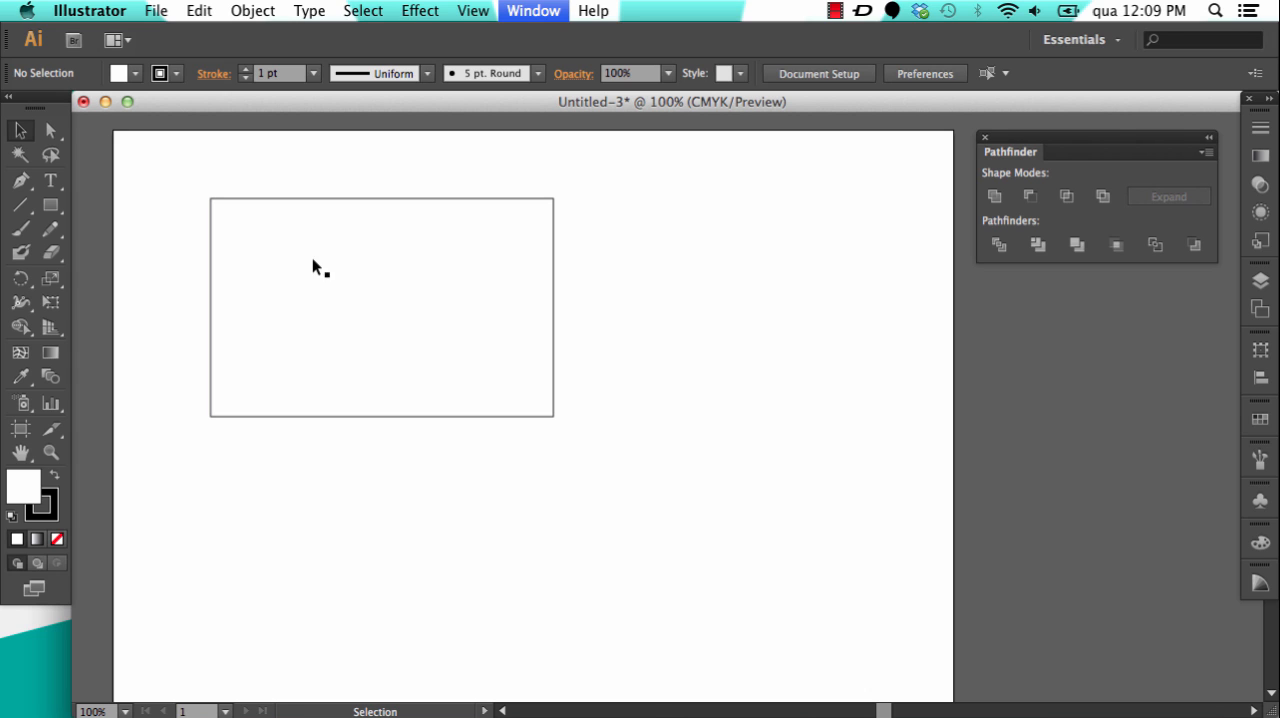
pyautogui.moveTo(353, 272); pyautogui.dragTo(968, 398)
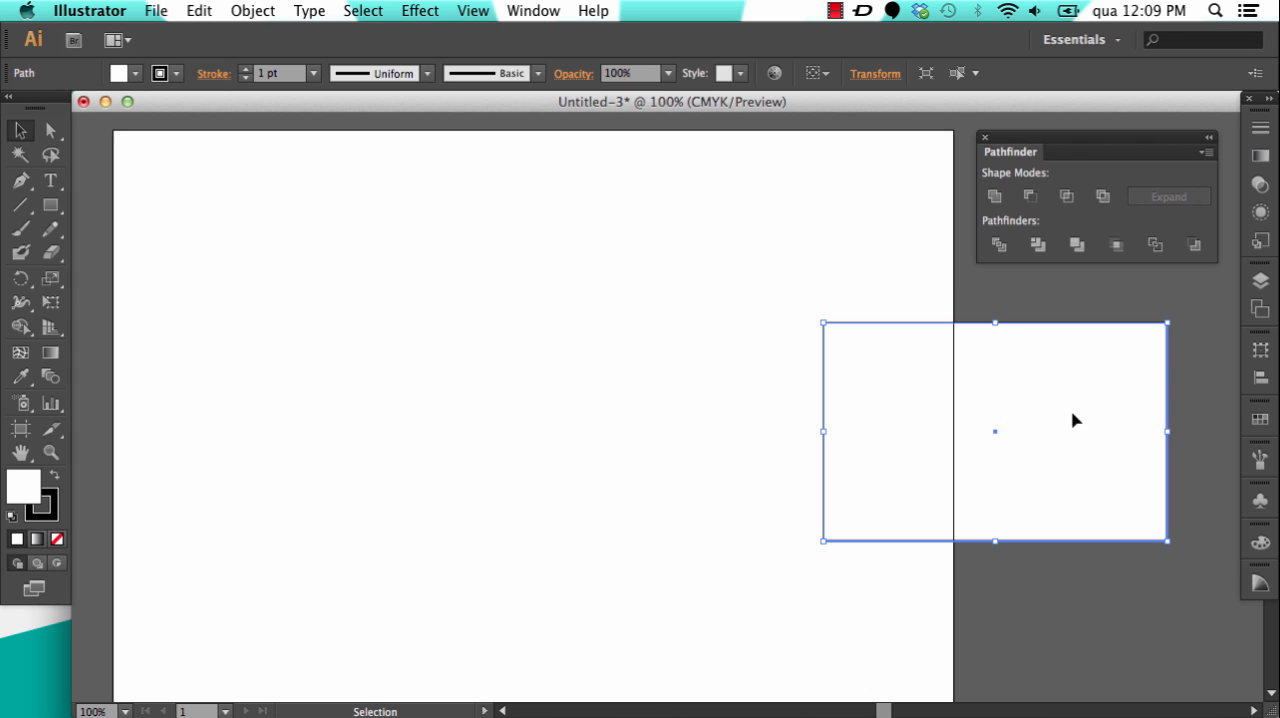
pyautogui.moveTo(857, 340); pyautogui.dragTo(448, 303)
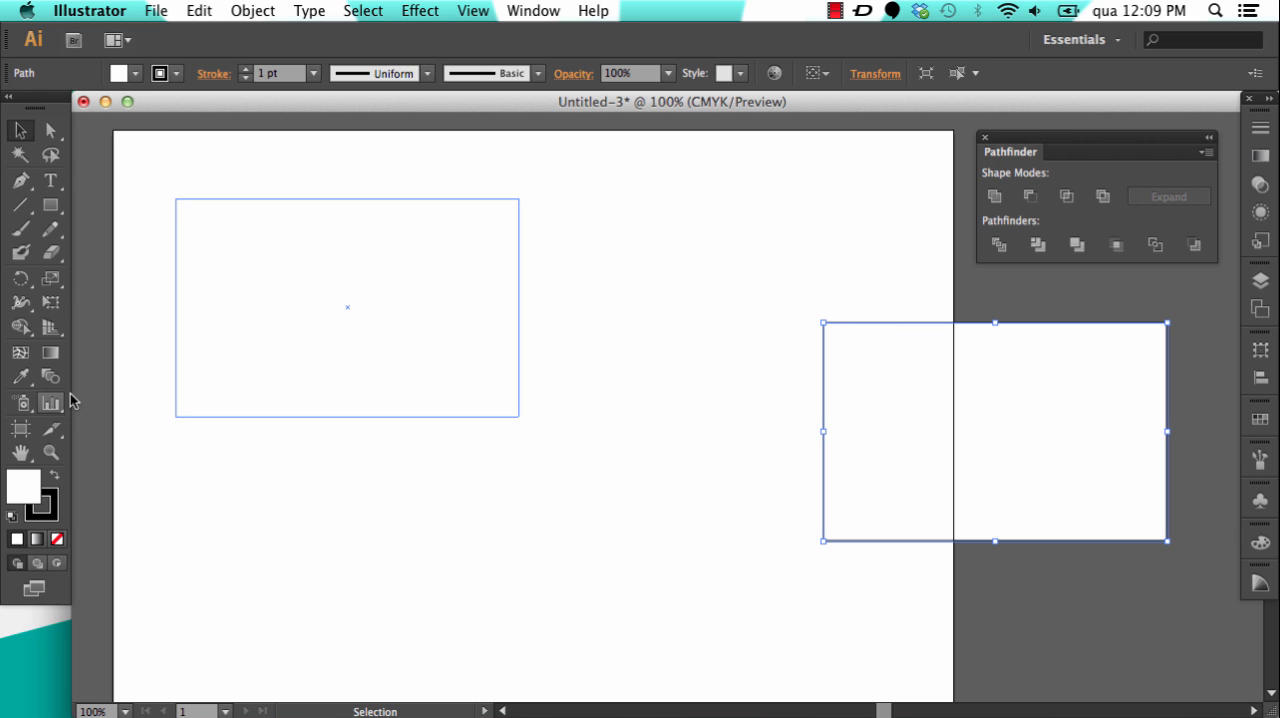
# Step: Fill the rectangle with blue 1e1ad3, remove its stroke and leave it deselected
pyautogui.doubleClick(20, 486)
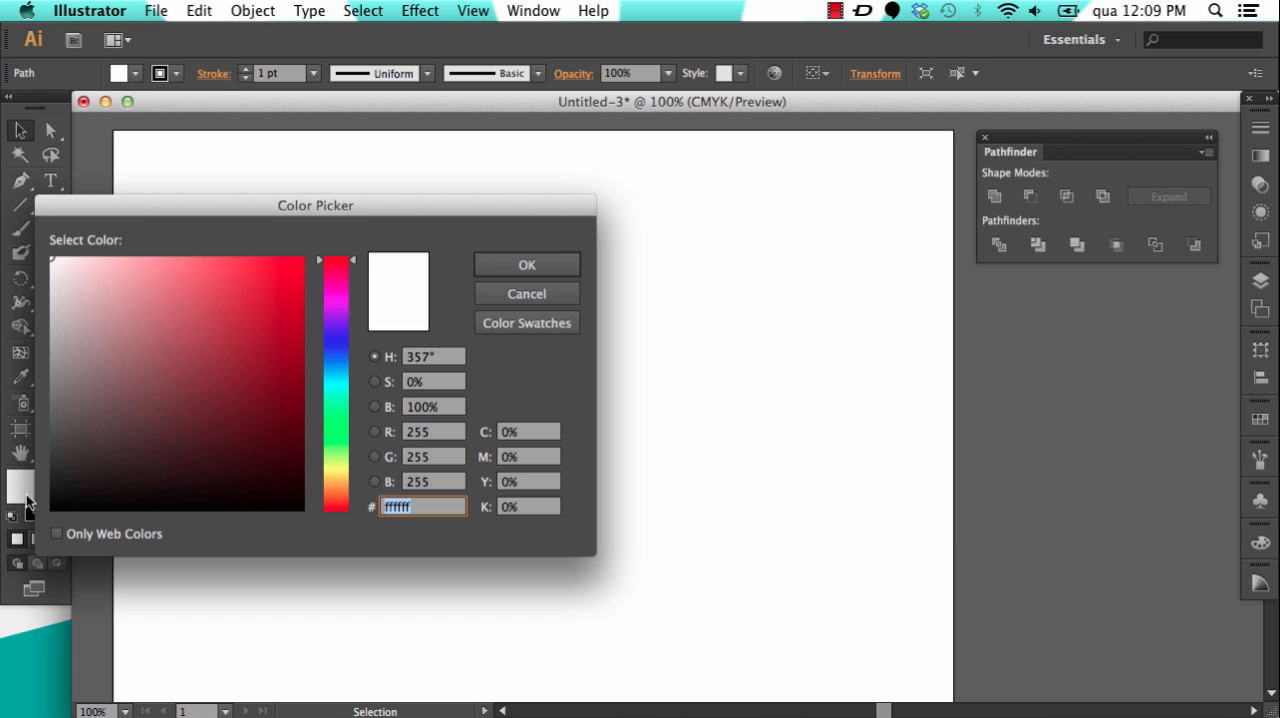
pyautogui.click(336, 340)
pyautogui.moveTo(270, 294); pyautogui.dragTo(273, 300)
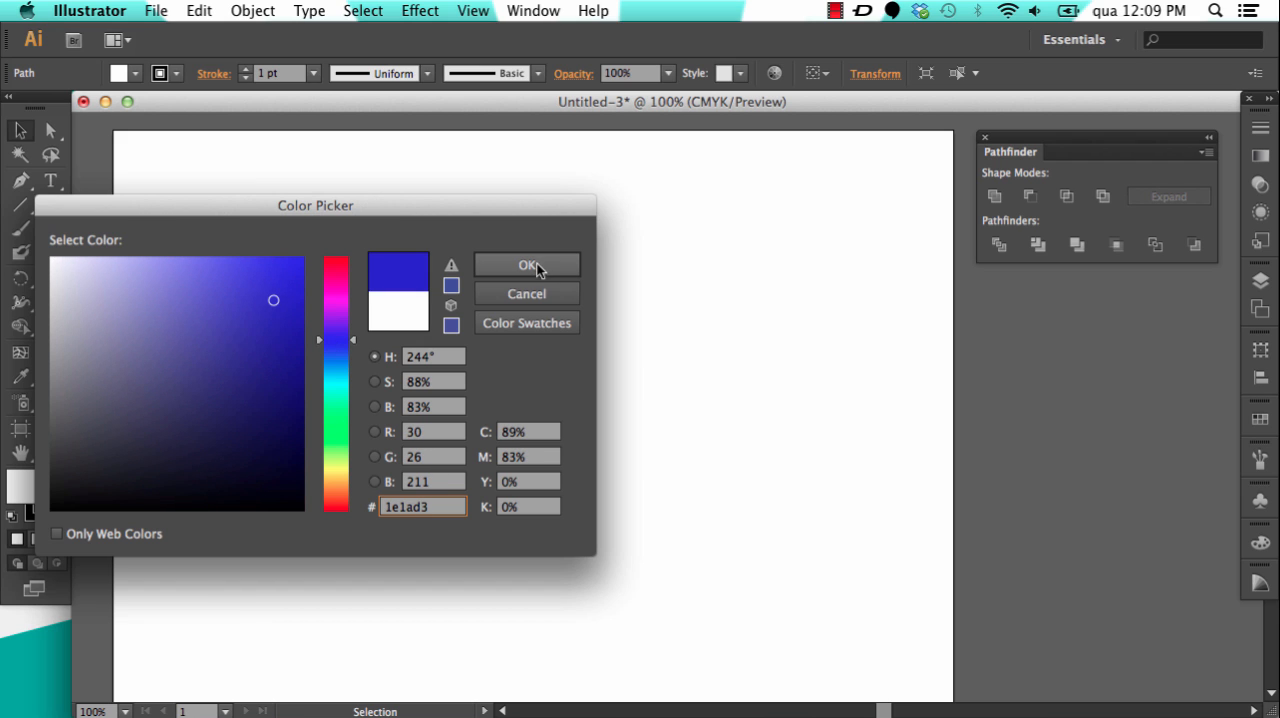
pyautogui.click(537, 268)
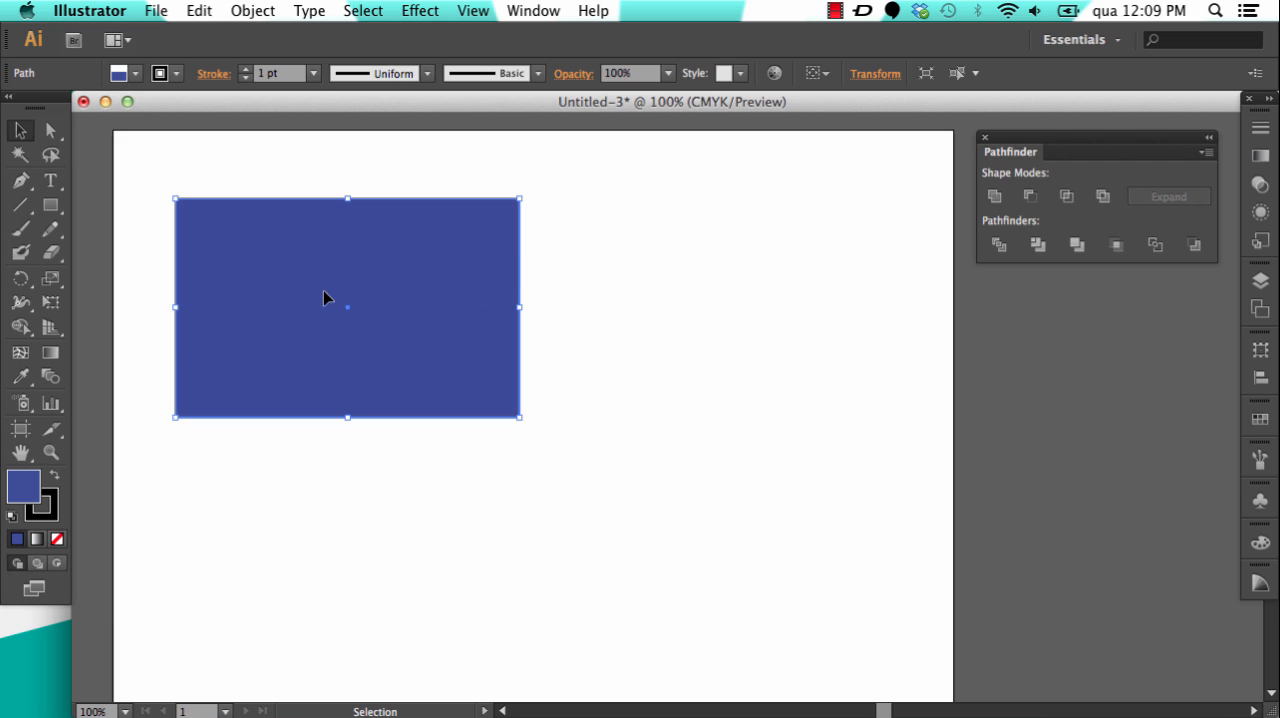
pyautogui.click(52, 516)
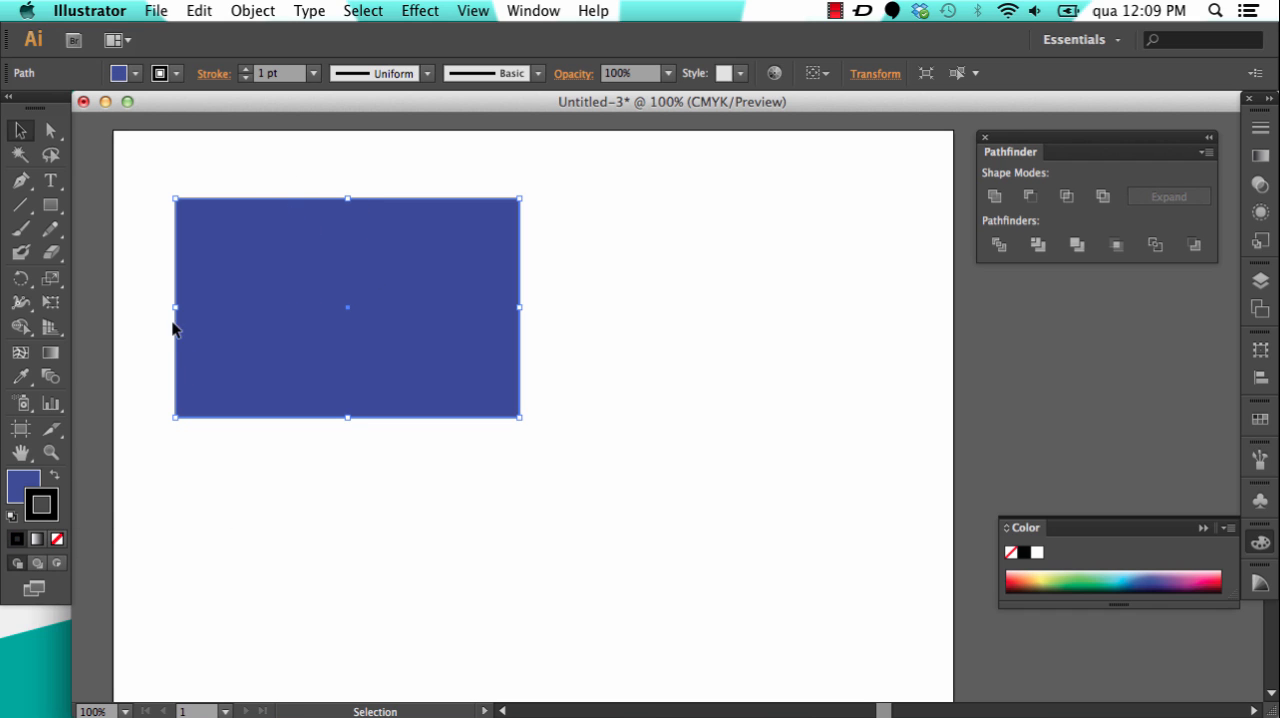
pyautogui.click(57, 541)
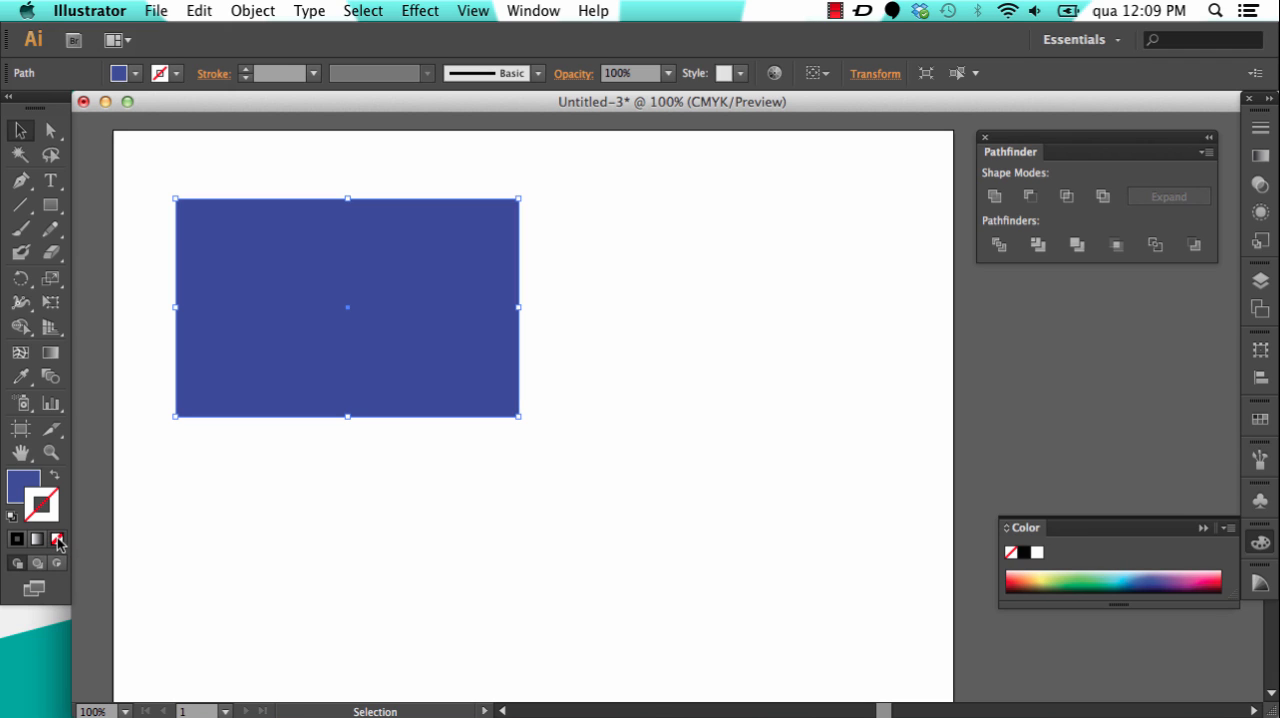
pyautogui.click(624, 408)
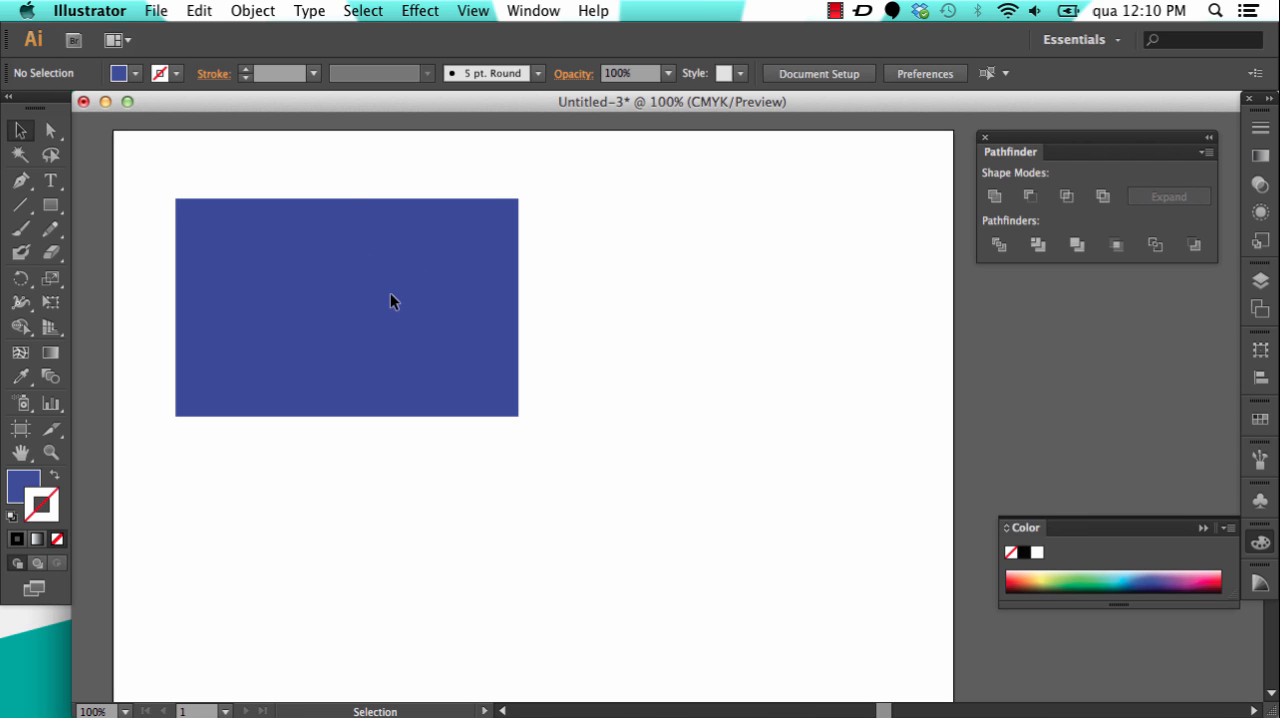
# Step: Draw a large, nearly circular ellipse overlapping the lower-right corner of the blue rectangle
pyautogui.click(391, 296)
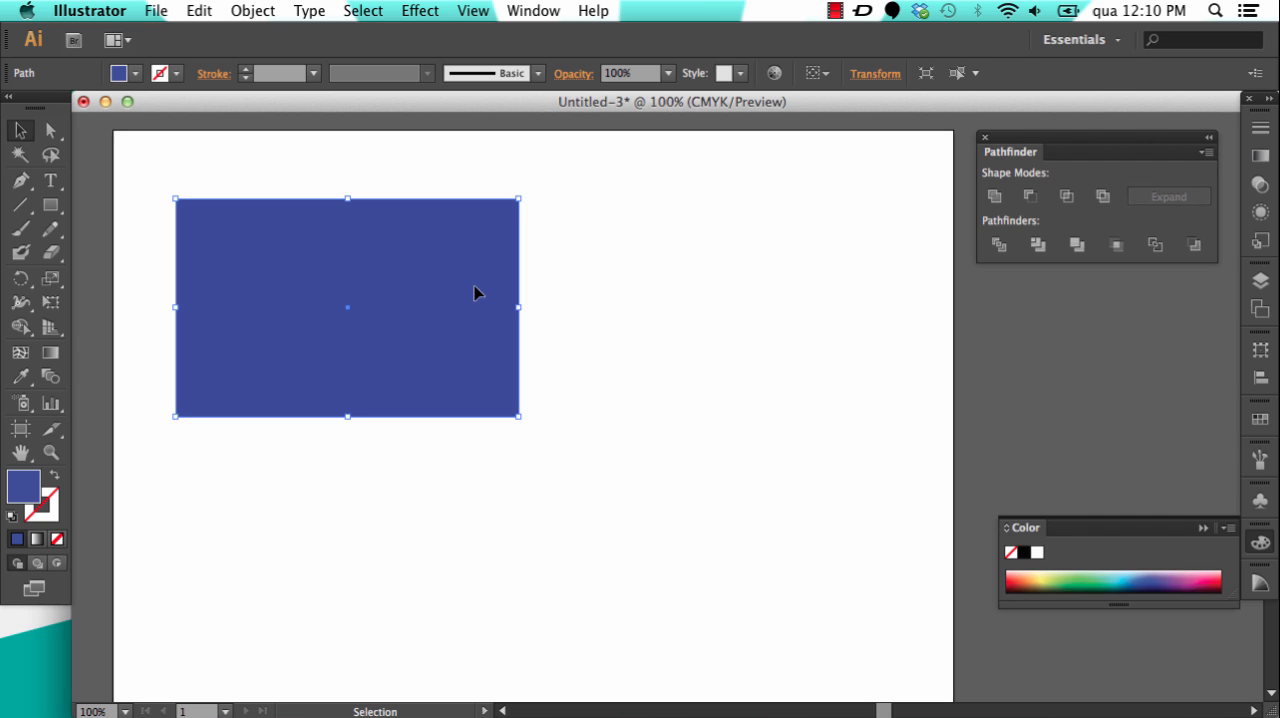
pyautogui.click(50, 206)
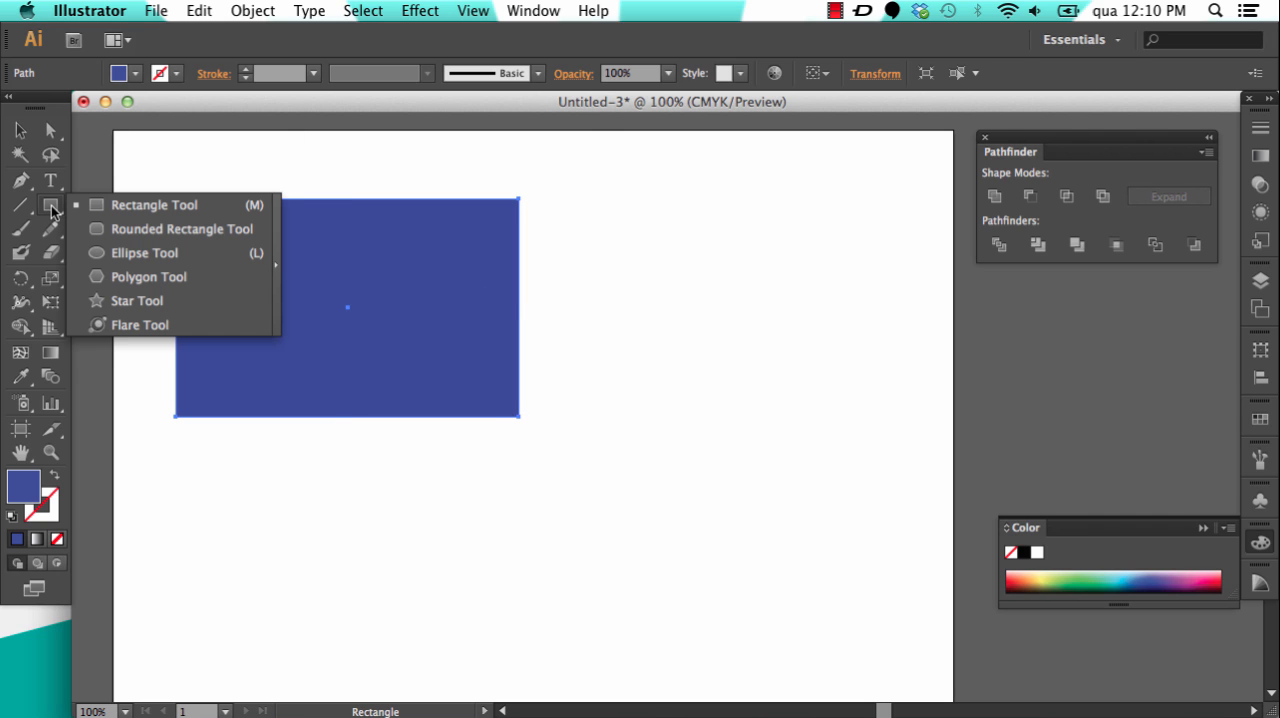
pyautogui.click(127, 251)
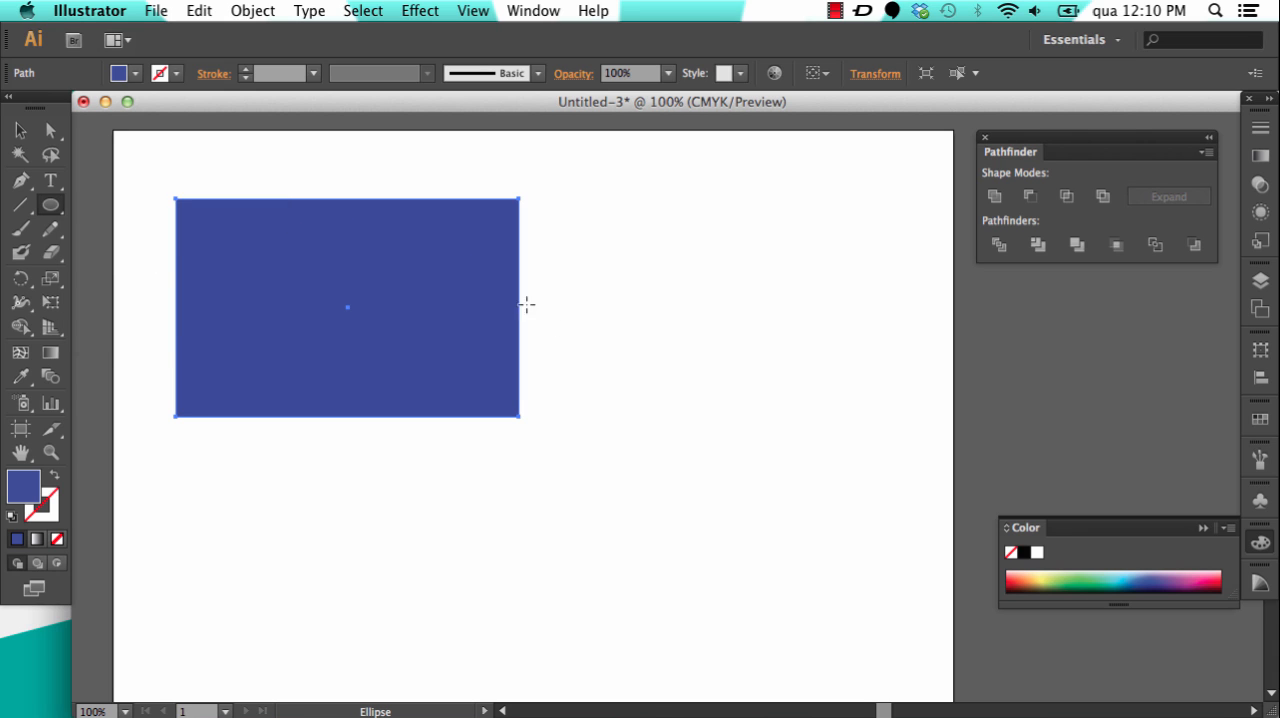
pyautogui.moveTo(700, 352); pyautogui.dragTo(445, 620)
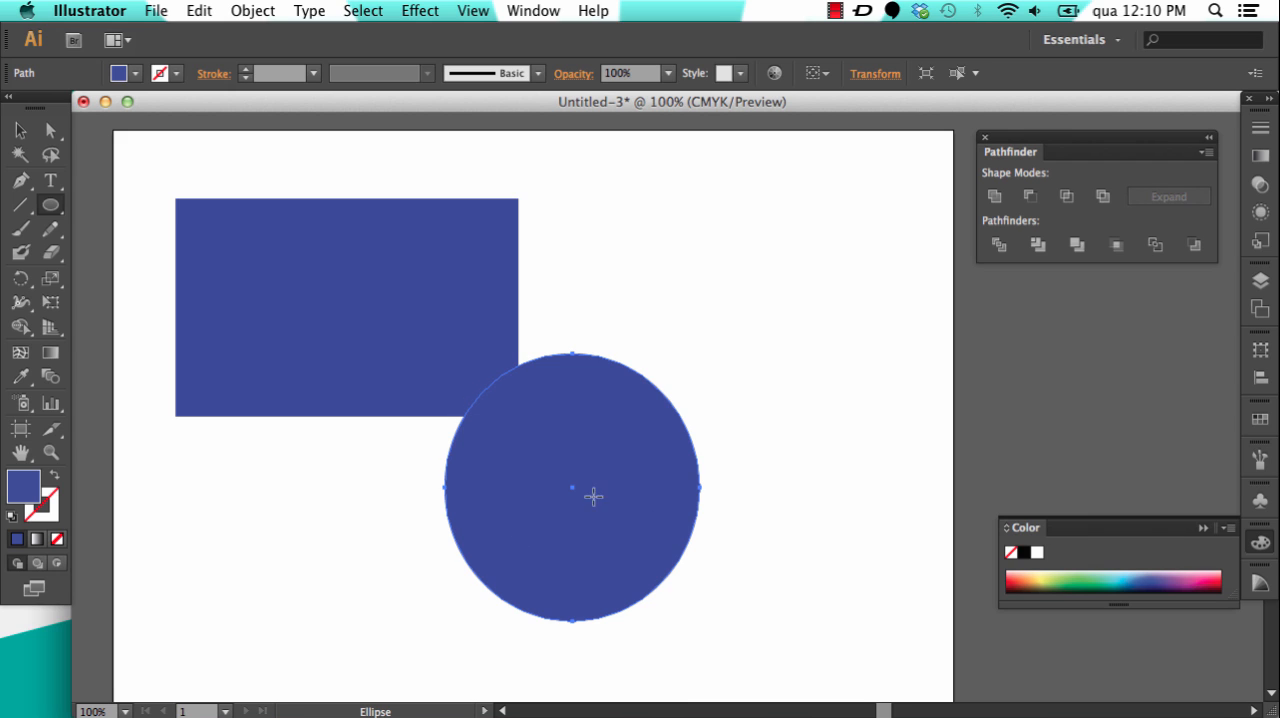
# Step: Change the ellipse's fill to dark red and return to the Selection tool
pyautogui.click(24, 488)
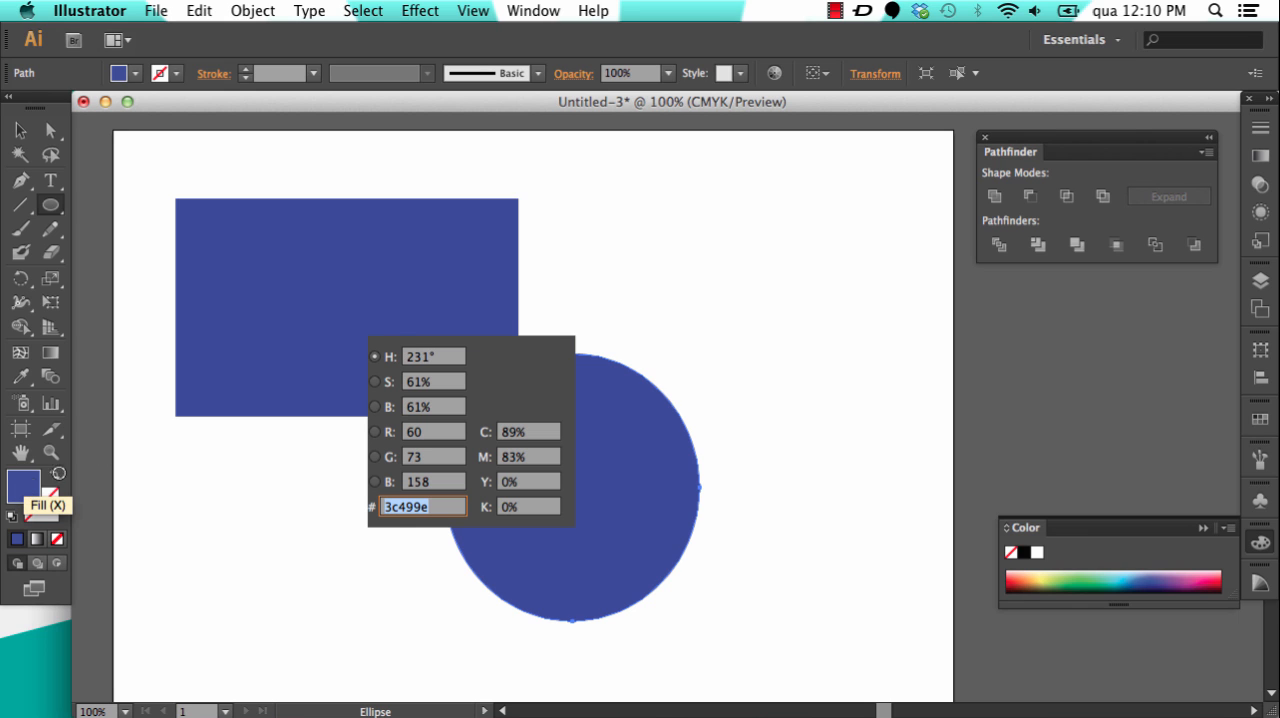
pyautogui.moveTo(338, 292)
pyautogui.mouseDown()
pyautogui.moveTo(340, 259)
pyautogui.moveTo(286, 371)
pyautogui.moveTo(266, 366)
pyautogui.moveTo(268, 344)
pyautogui.mouseUp()
pyautogui.click(293, 268)
pyautogui.click(293, 289)
pyautogui.click(560, 265)
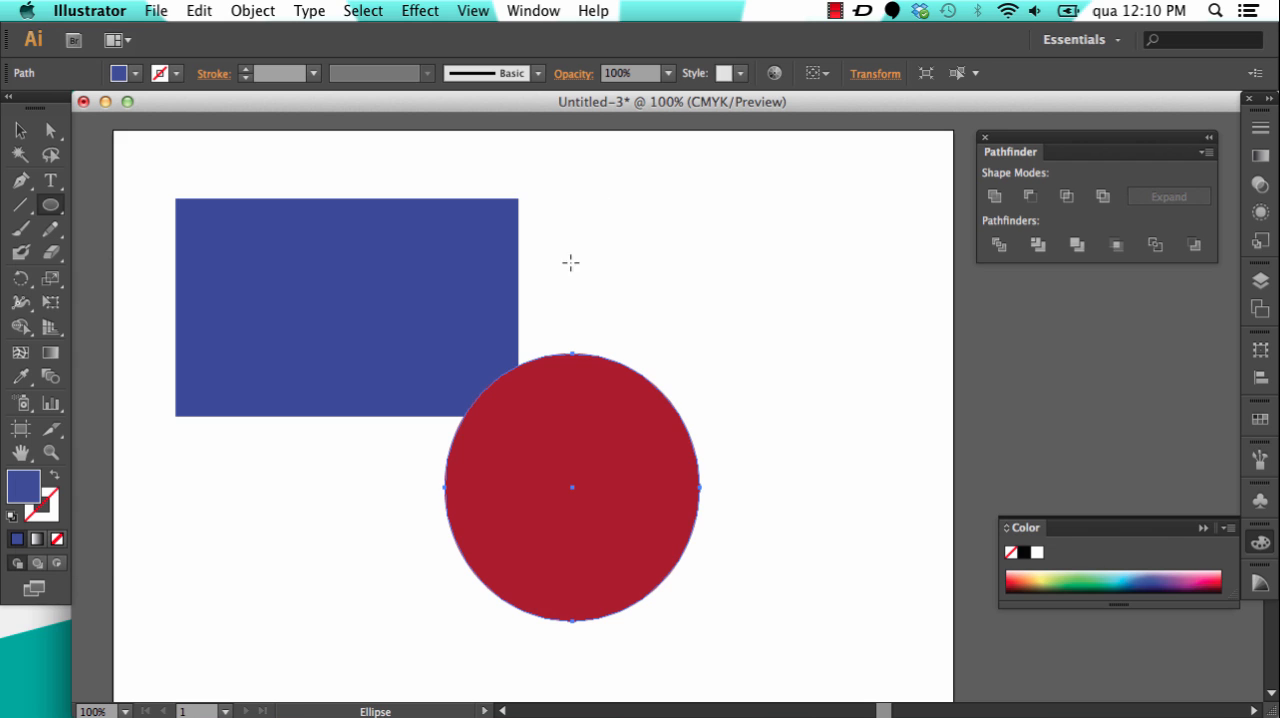
pyautogui.click(20, 130)
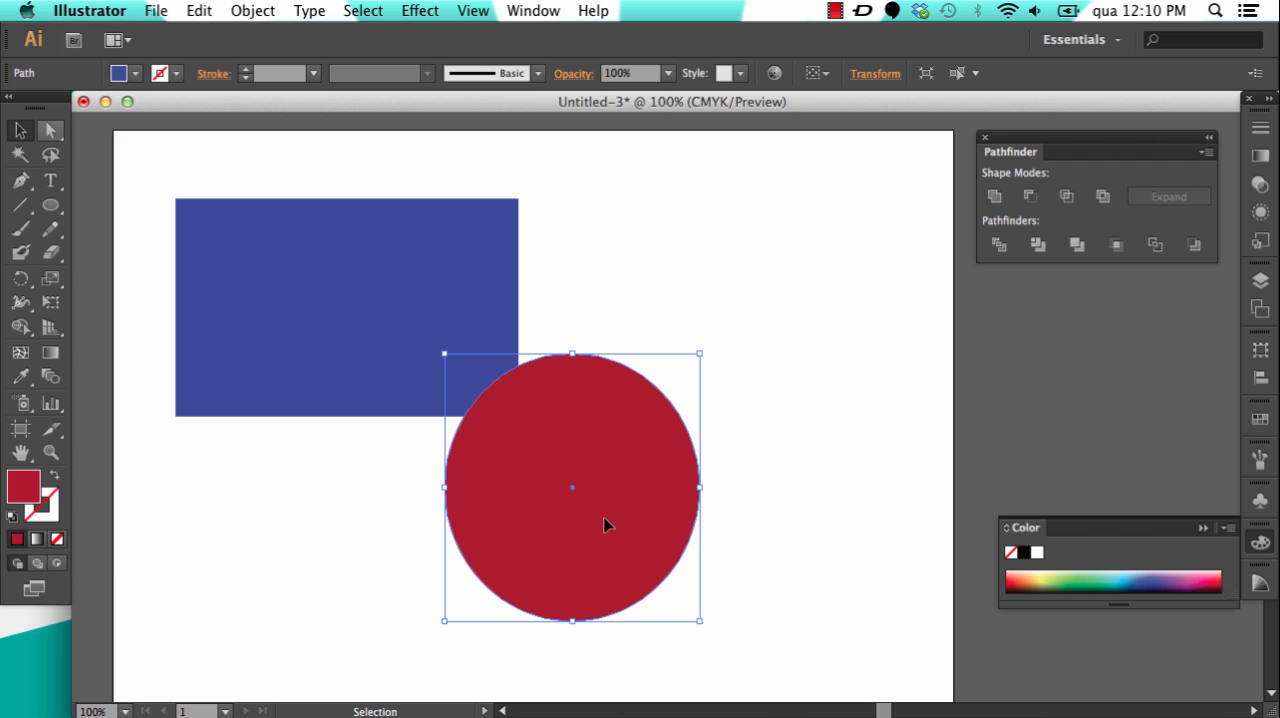
# Step: Move the red ellipse clear of the rectangle, towards the artboard's right side, and deselect it
pyautogui.moveTo(641, 465); pyautogui.dragTo(730, 449)
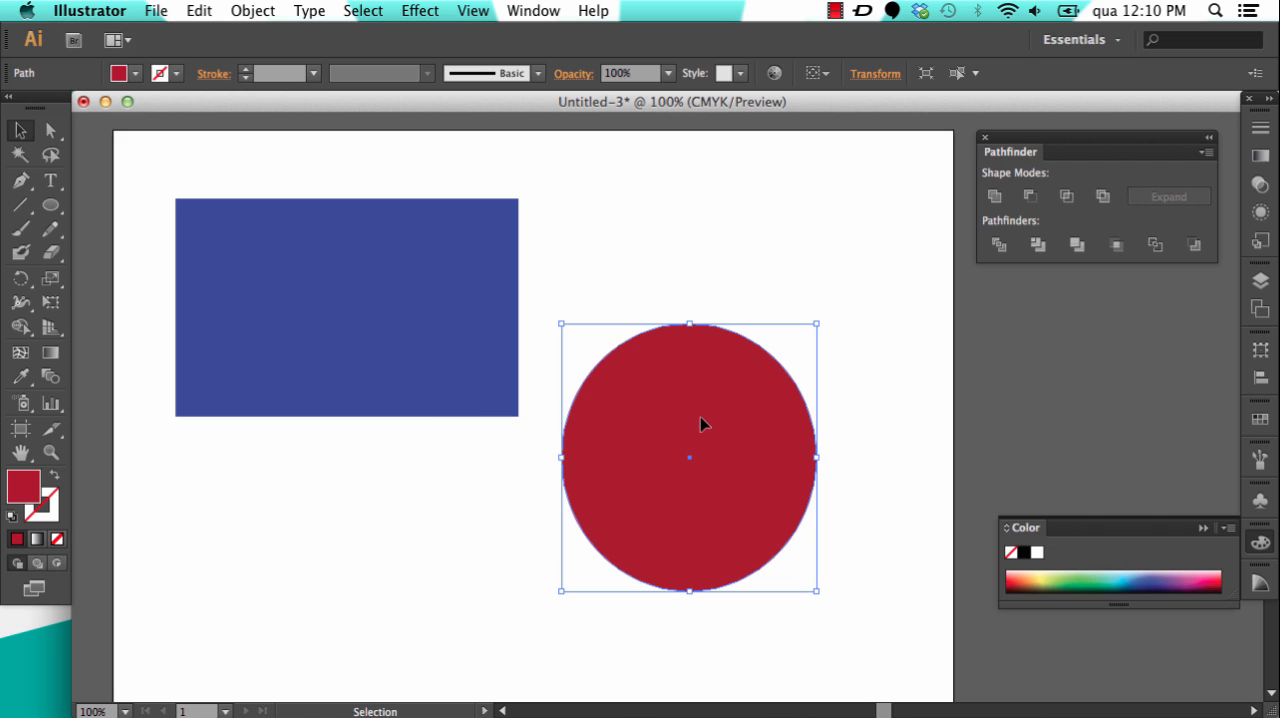
pyautogui.moveTo(664, 396); pyautogui.dragTo(660, 386)
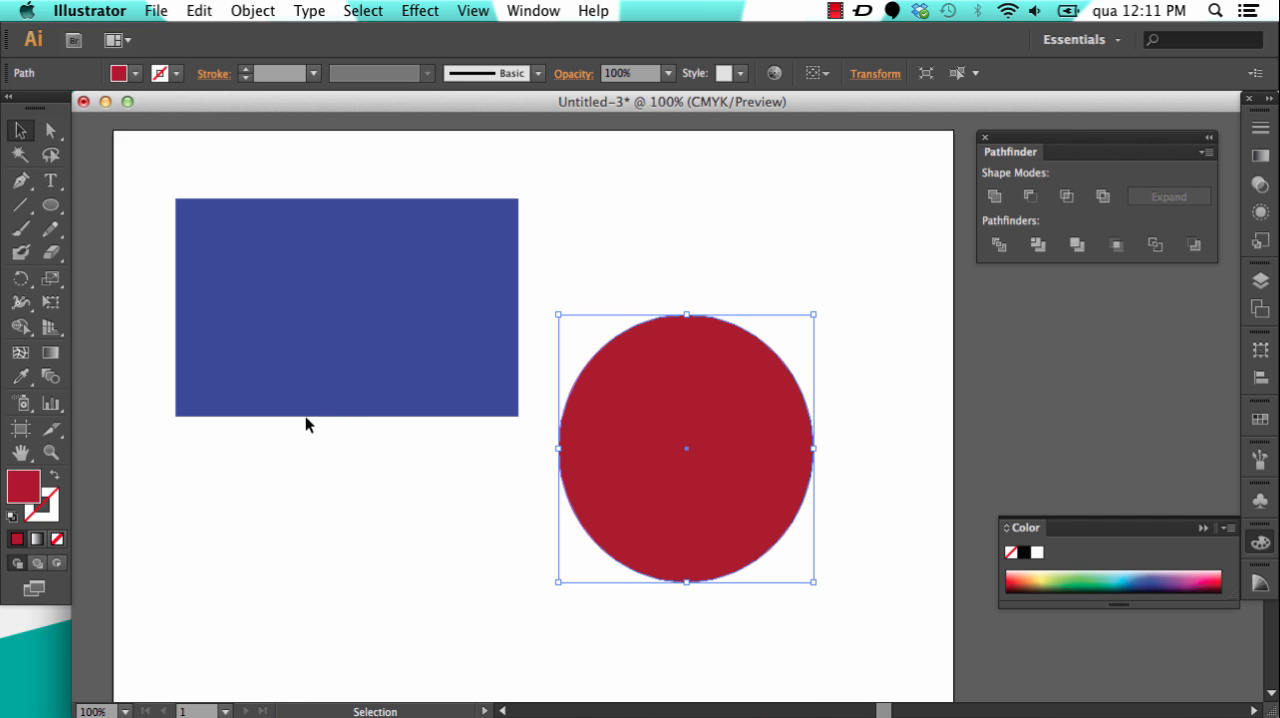
pyautogui.doubleClick(662, 368)
pyautogui.click(636, 260)
pyautogui.doubleClick(636, 260)
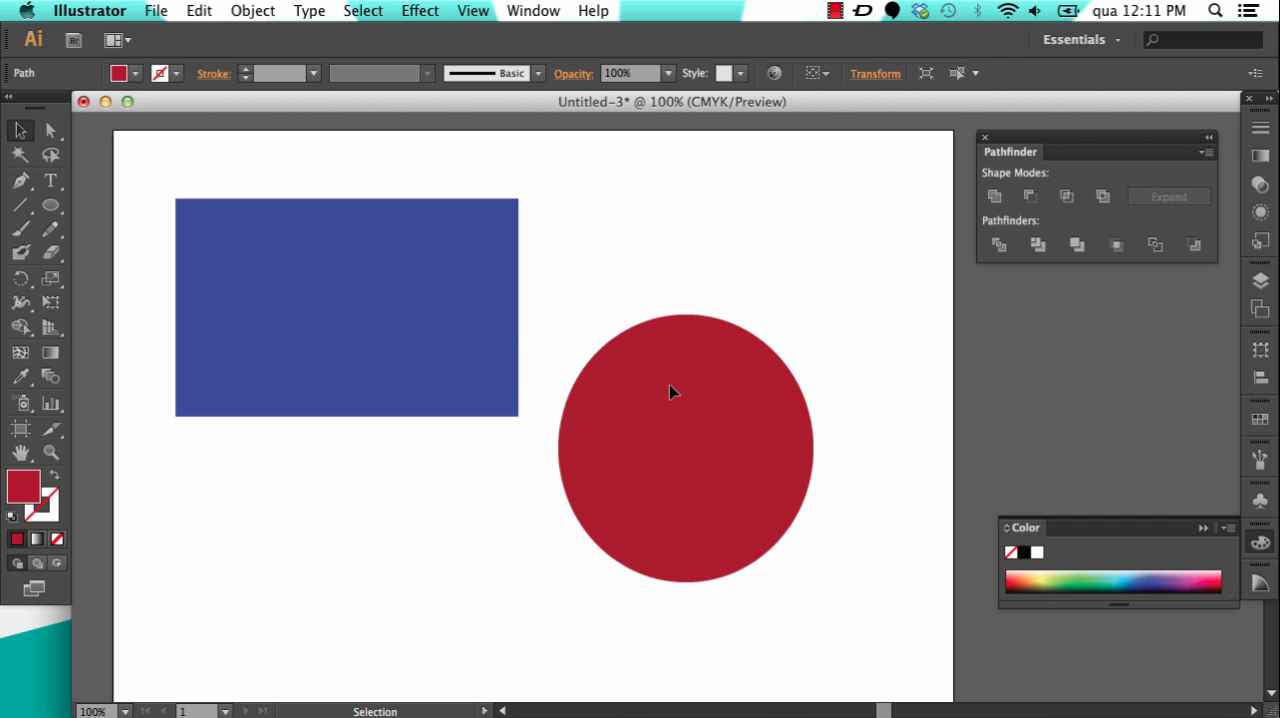
# Step: Move the red ellipse over the right half of the blue rectangle and leave everything deselected
pyautogui.moveTo(670, 390); pyautogui.dragTo(482, 251)
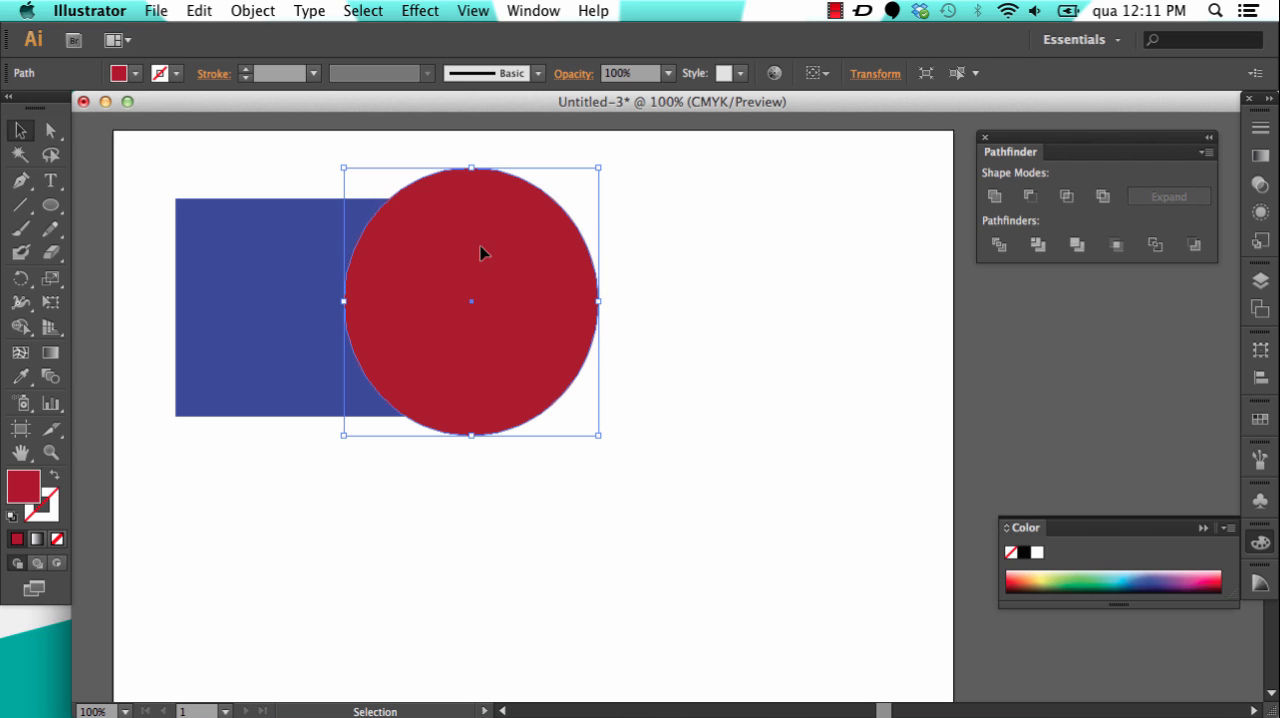
pyautogui.click(660, 320)
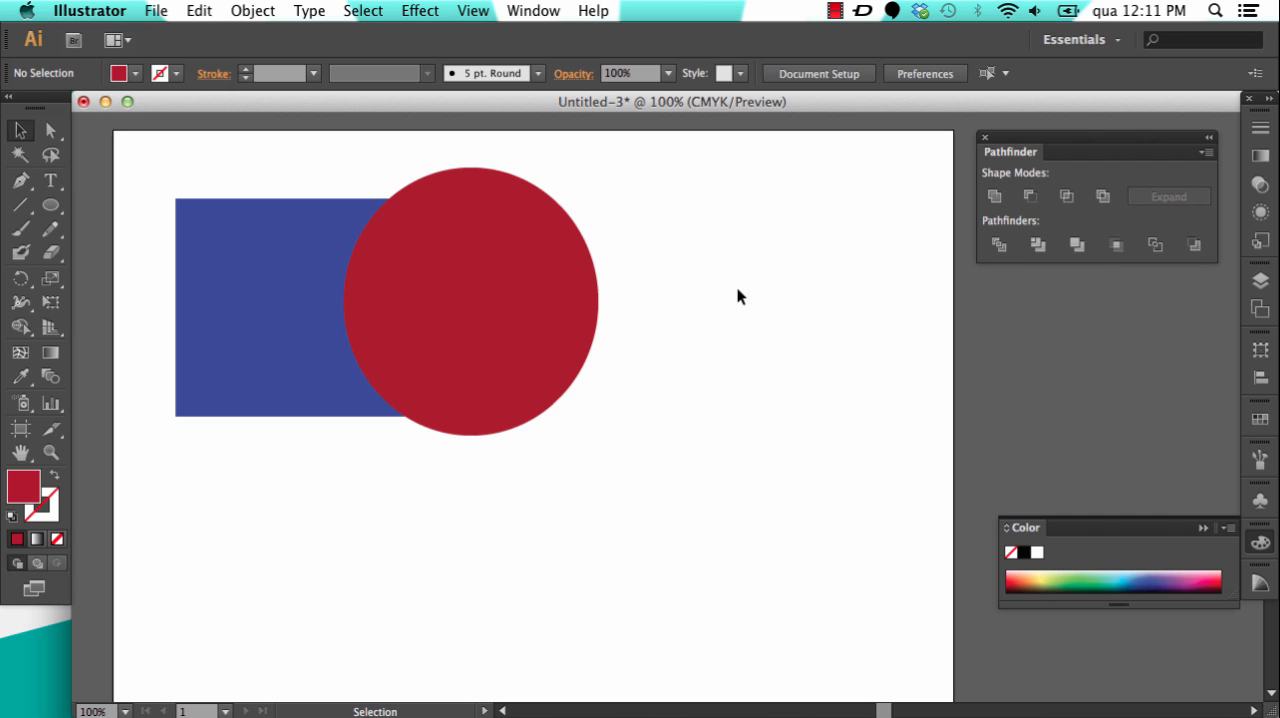
pyautogui.click(466, 300)
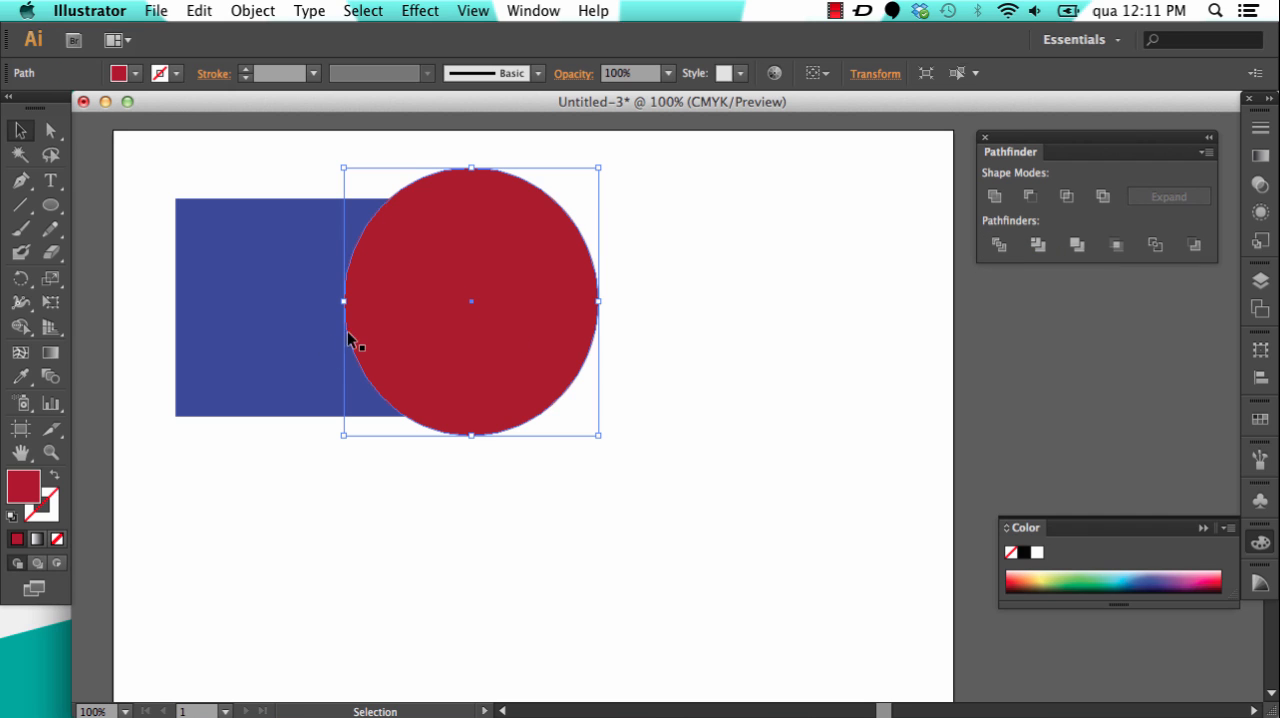
pyautogui.click(655, 258)
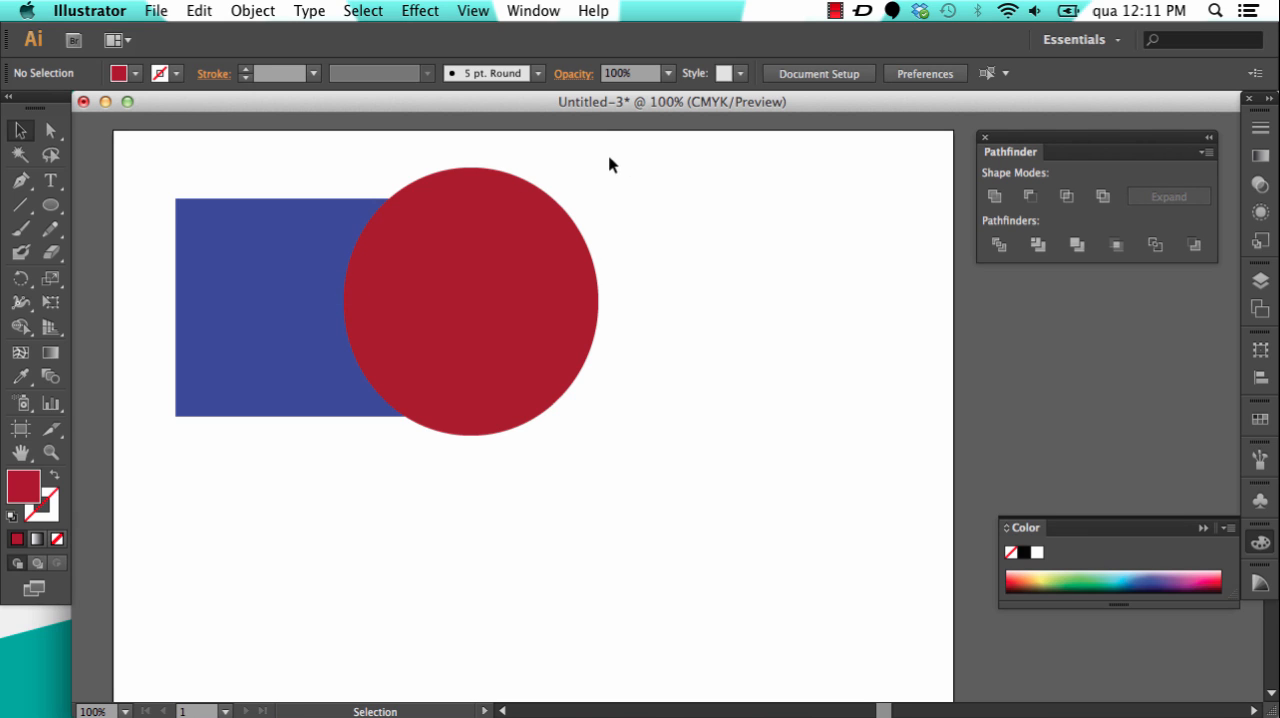
# Step: Select the blue rectangle and the red ellipse together
pyautogui.moveTo(614, 158); pyautogui.dragTo(220, 470)
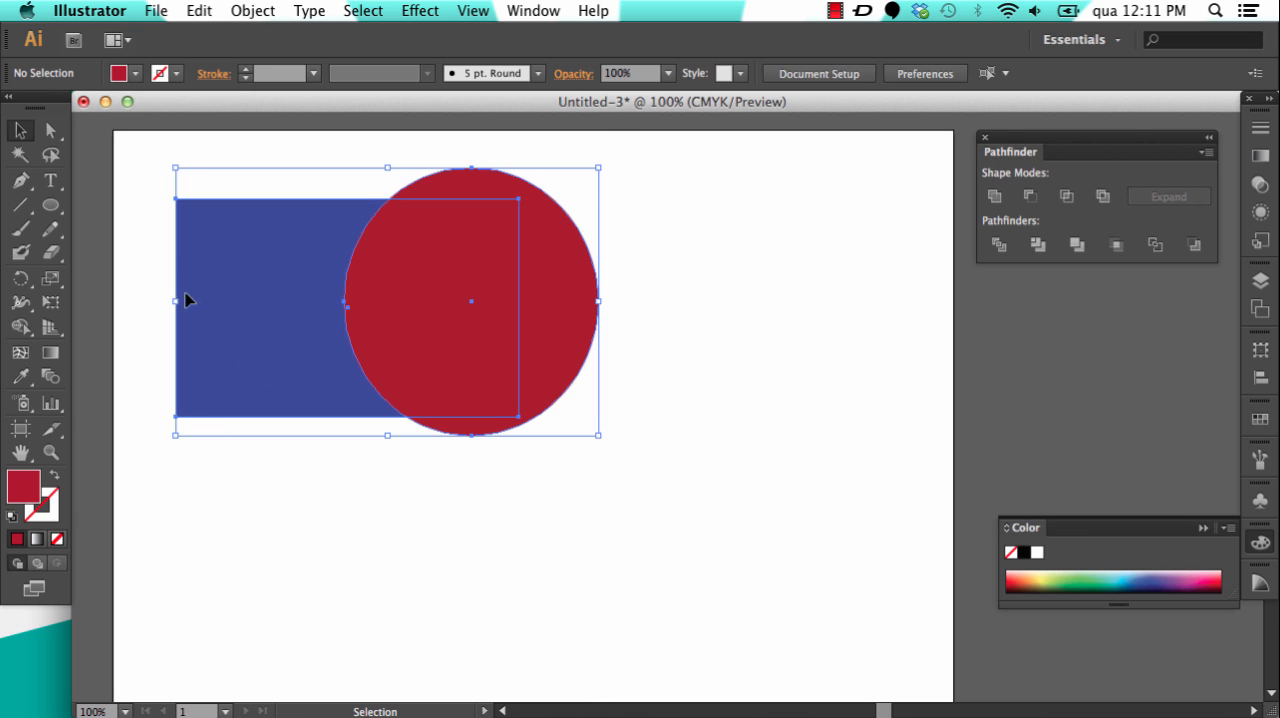
pyautogui.click(666, 200)
pyautogui.moveTo(617, 160); pyautogui.dragTo(198, 468)
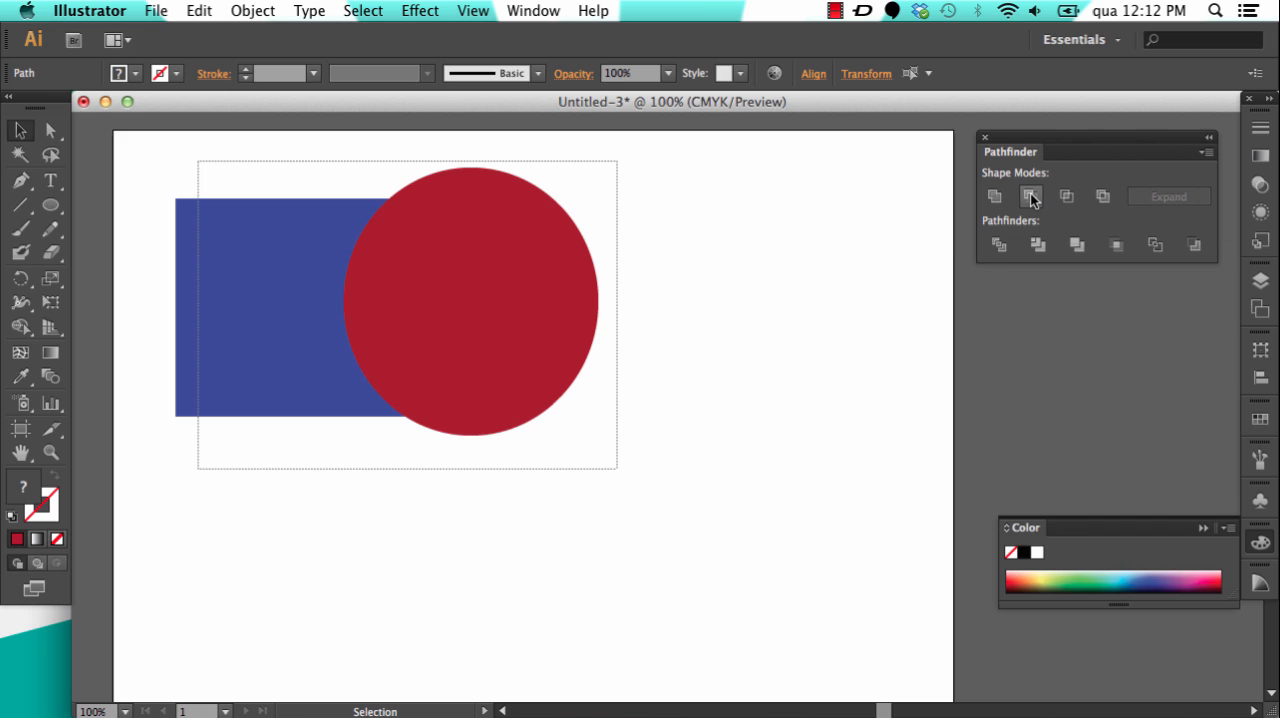
# Step: Try the Minus Front shape mode to cut the ellipse out of the rectangle, and undo it
pyautogui.click(1030, 197)
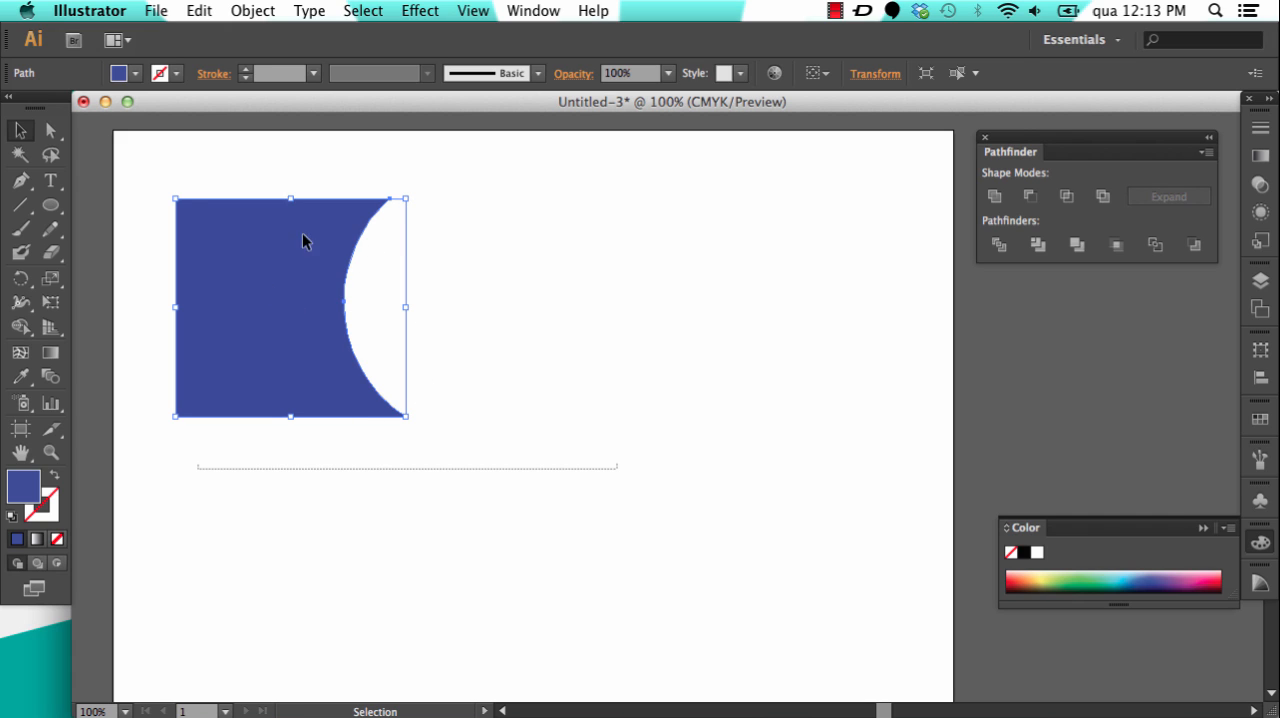
pyautogui.click(462, 262)
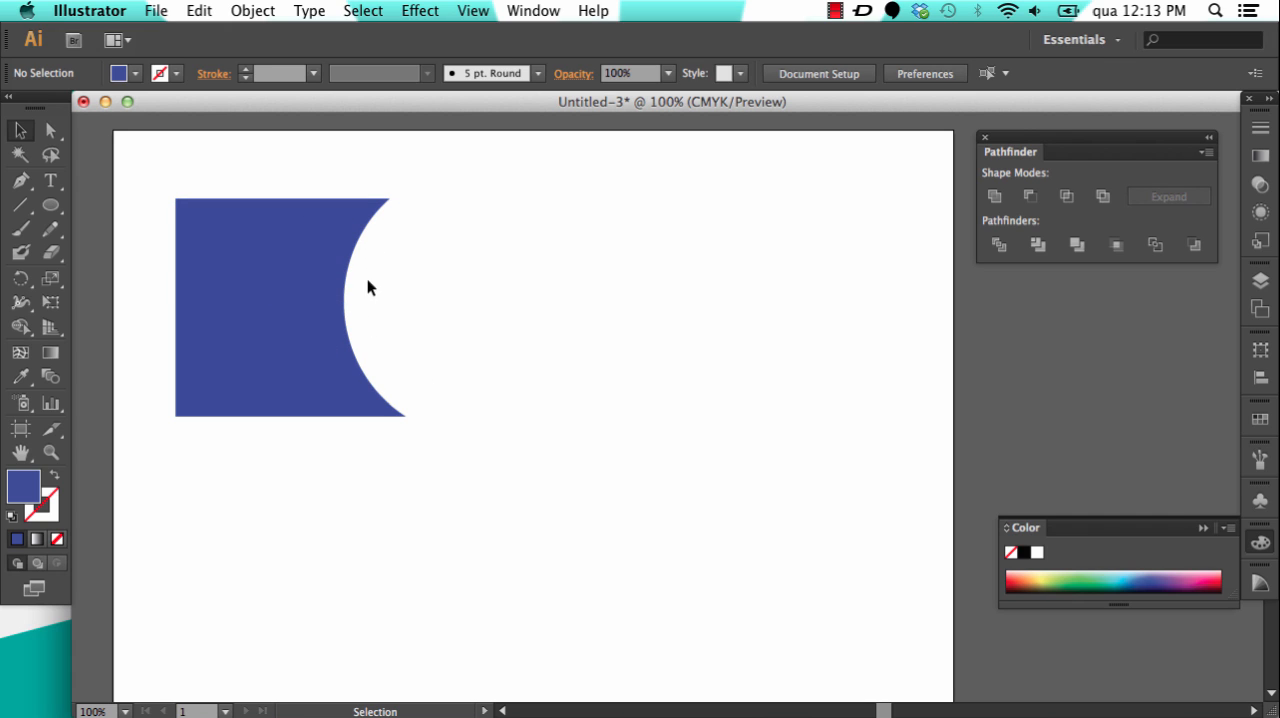
pyautogui.press('super+z')
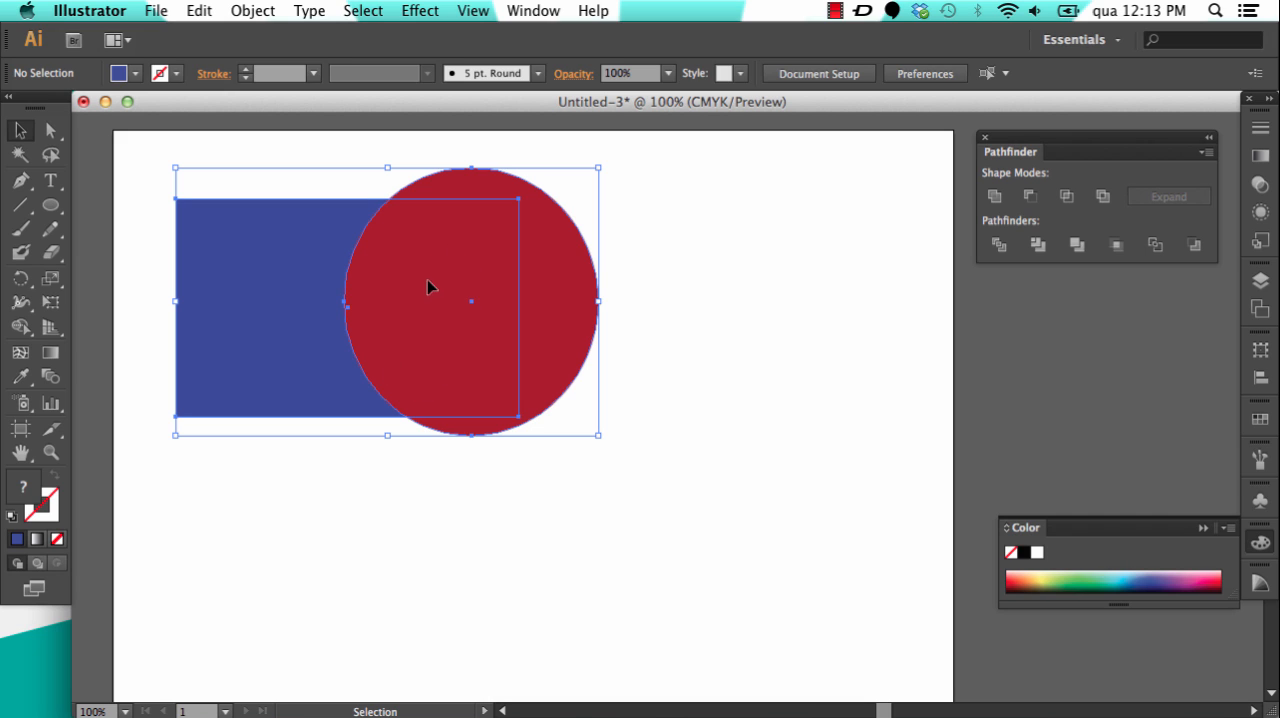
# Step: Try the Intersect shape mode on the rectangle and ellipse, and undo it
pyautogui.click(1069, 200)
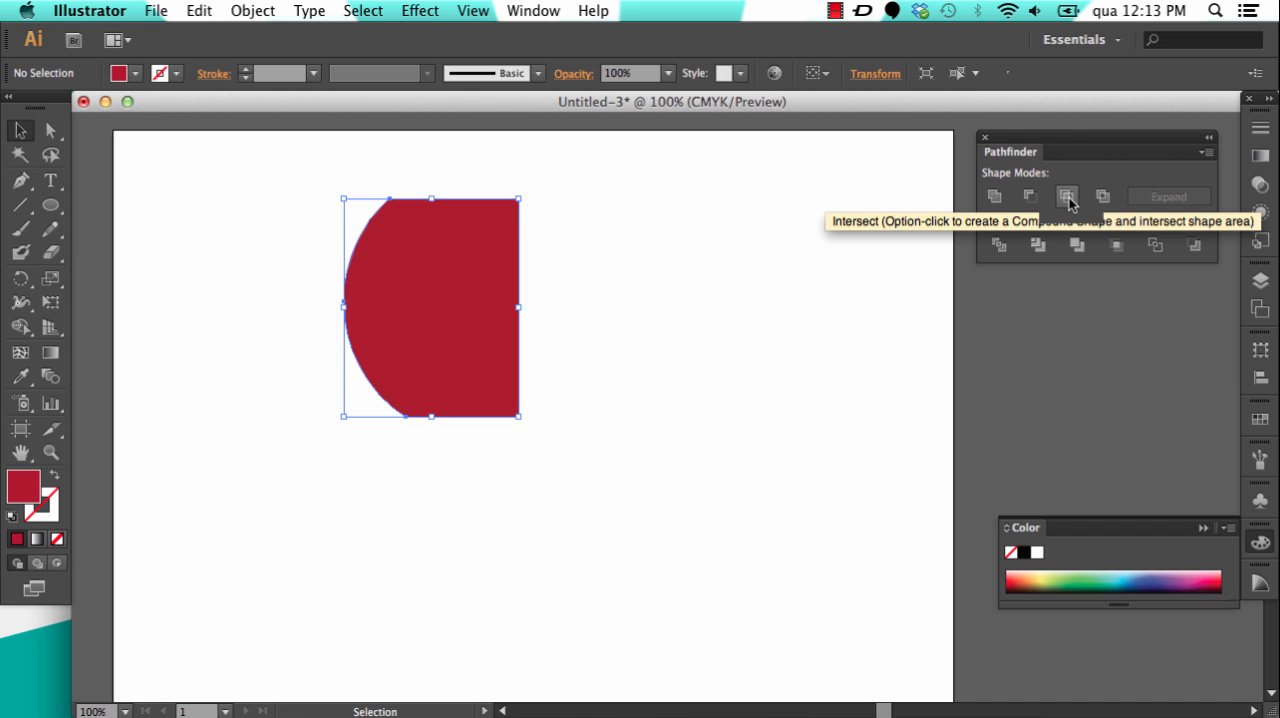
pyautogui.click(588, 285)
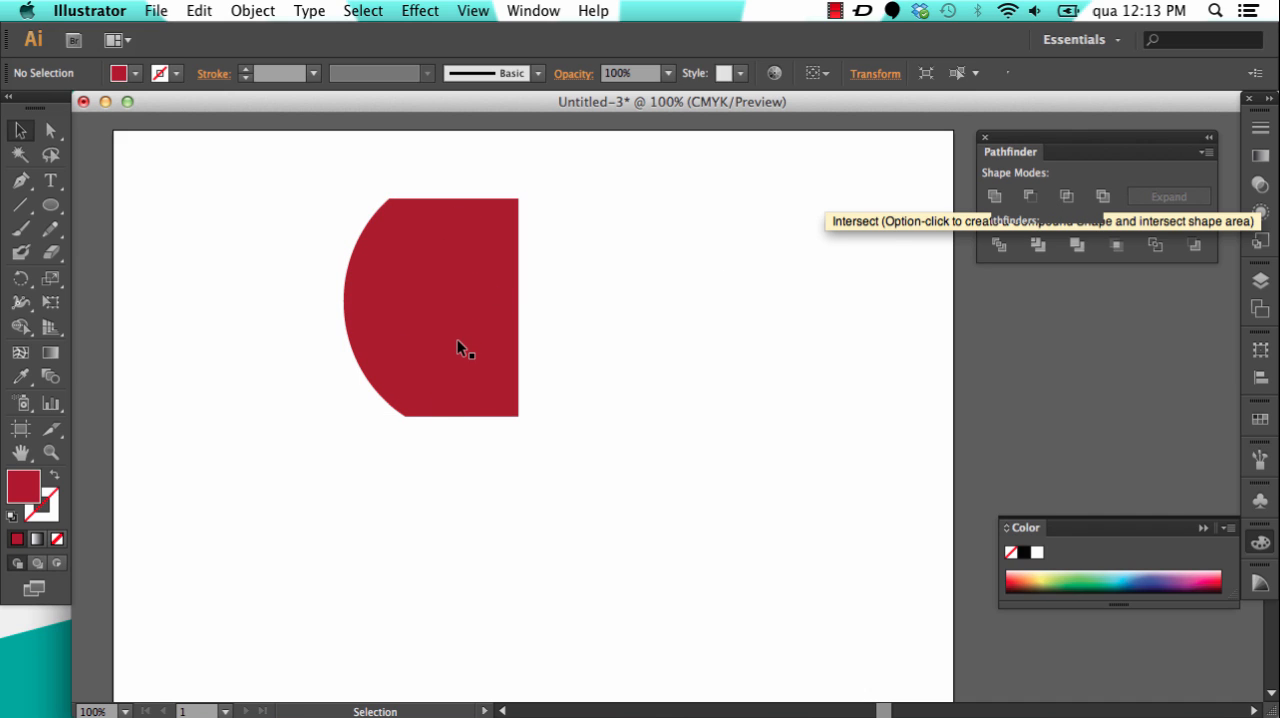
pyautogui.press('super+z')
pyautogui.press('super+z')
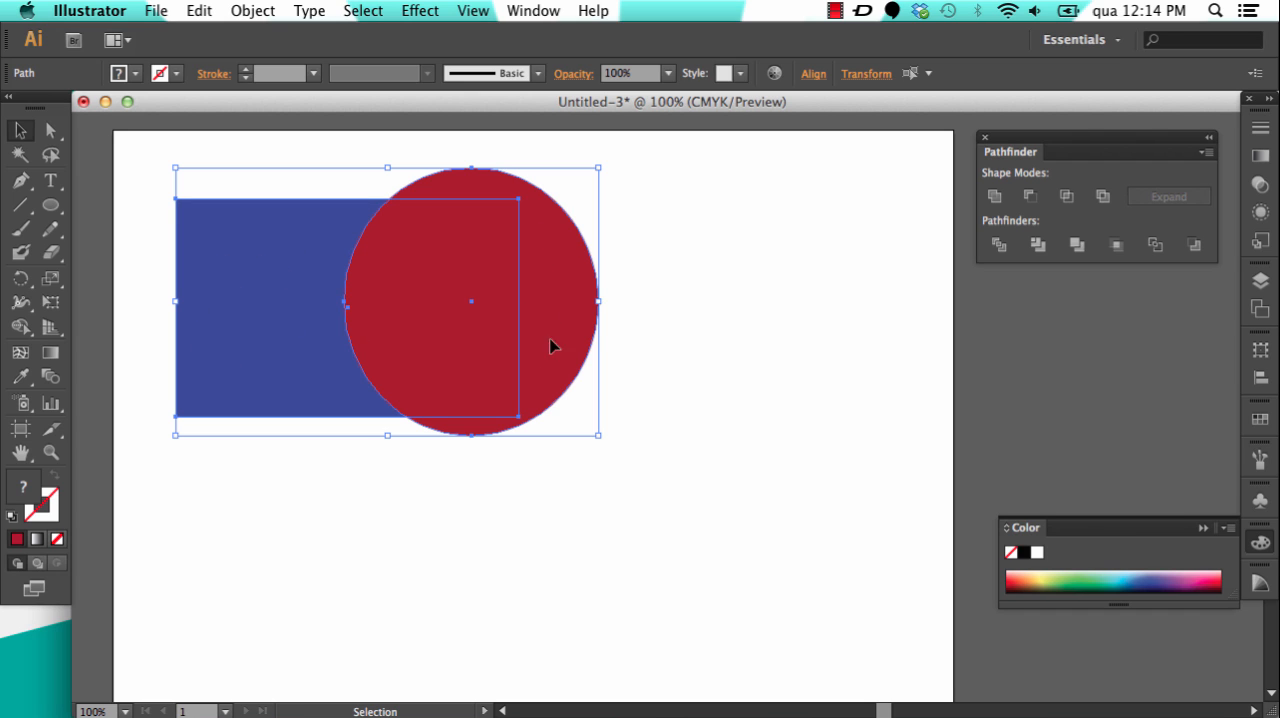
# Step: Apply the Exclude shape mode to the rectangle and ellipse, and select the resulting group as a whole
pyautogui.click(1103, 196)
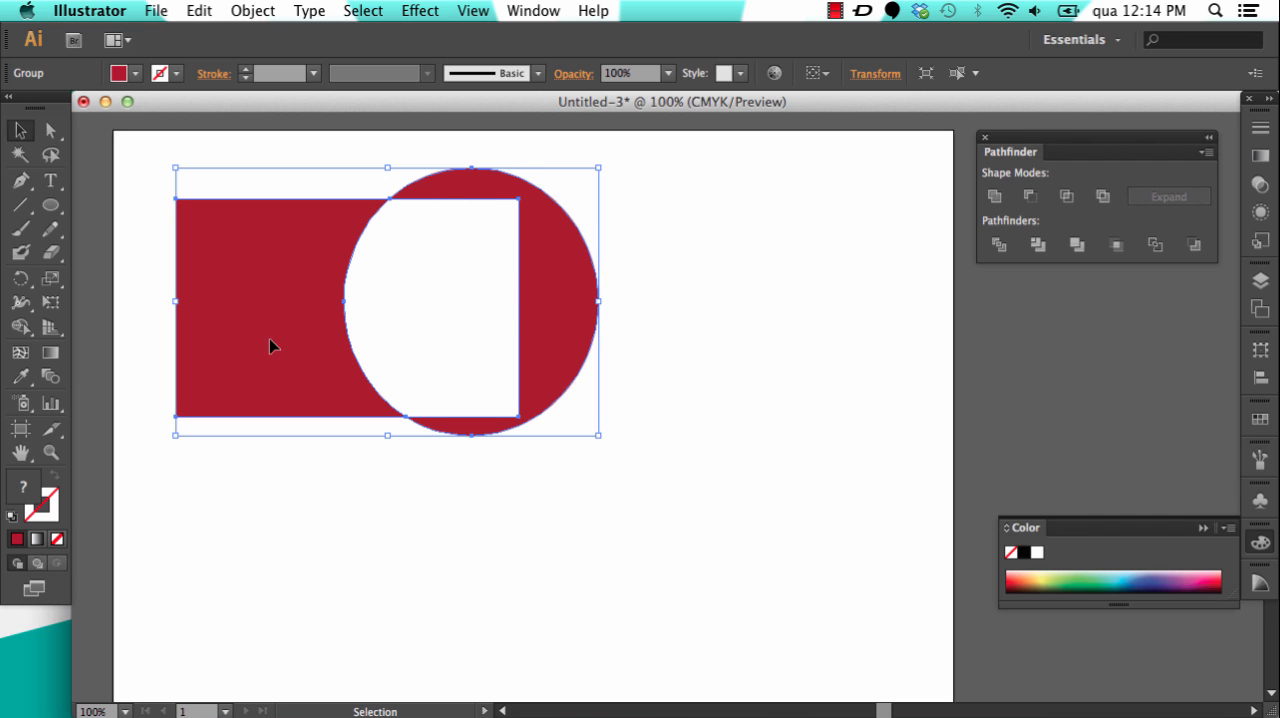
pyautogui.click(652, 207)
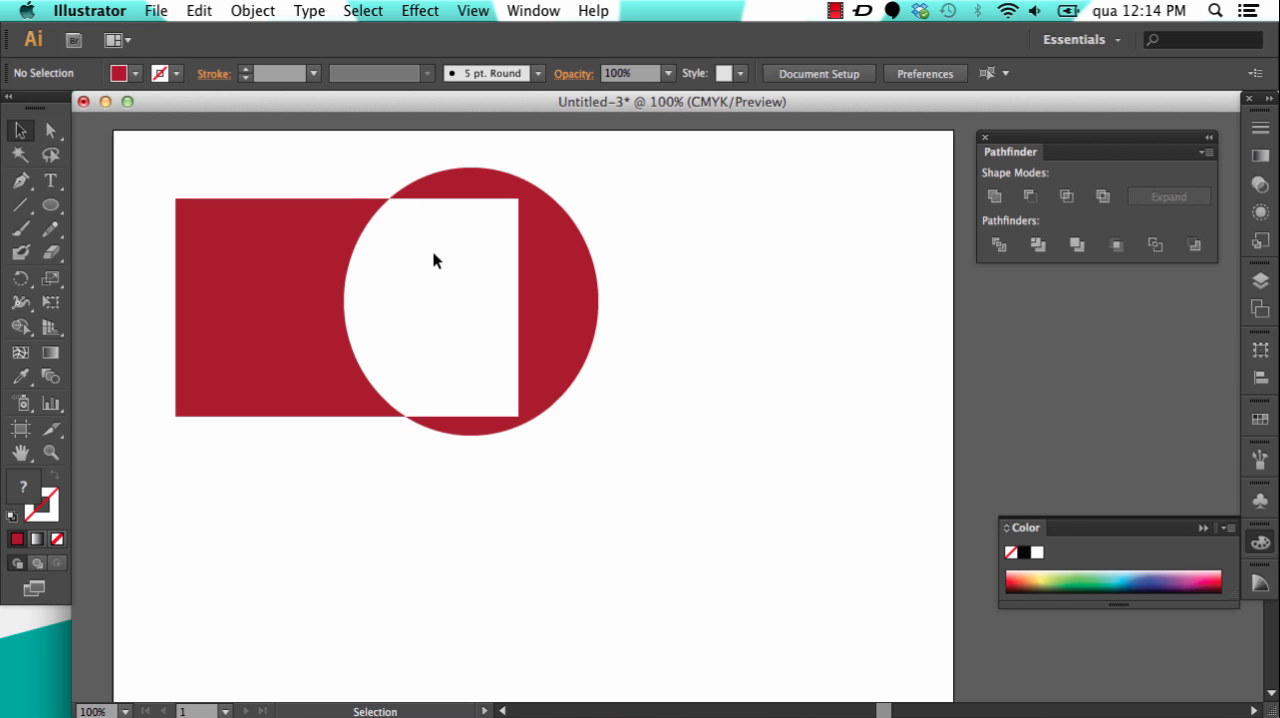
pyautogui.click(51, 131)
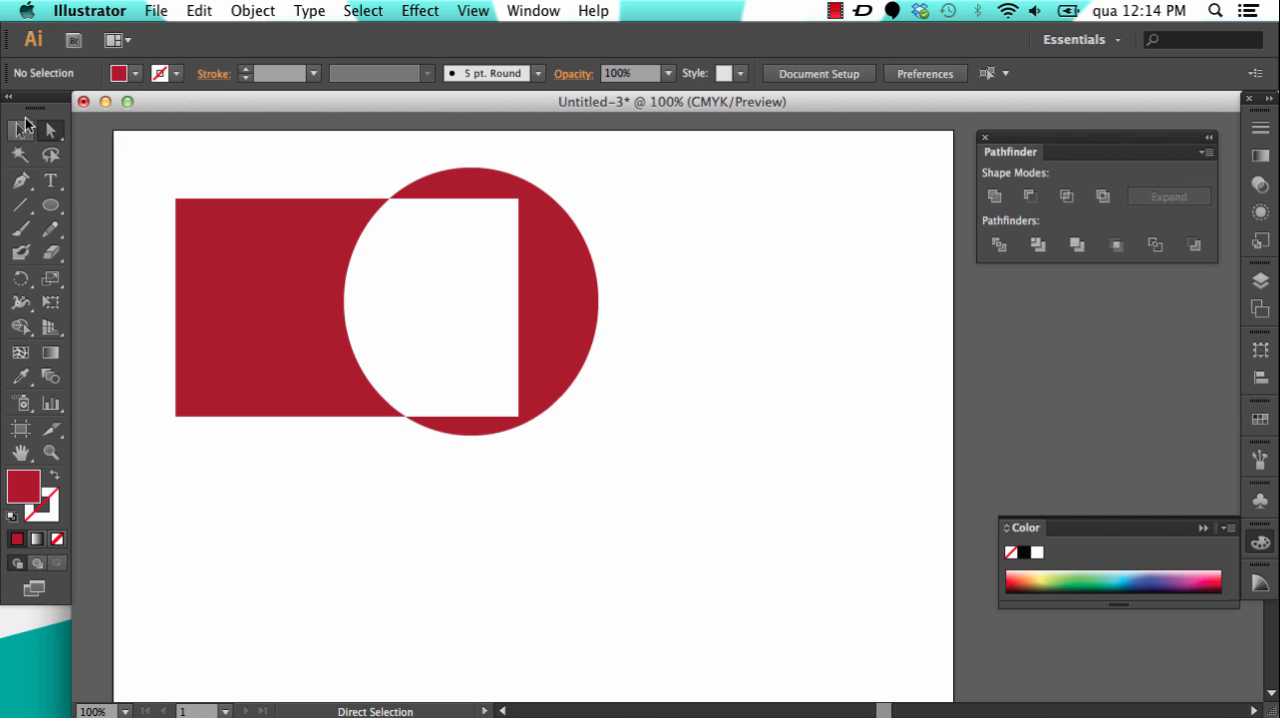
pyautogui.press('v')
pyautogui.click(281, 288)
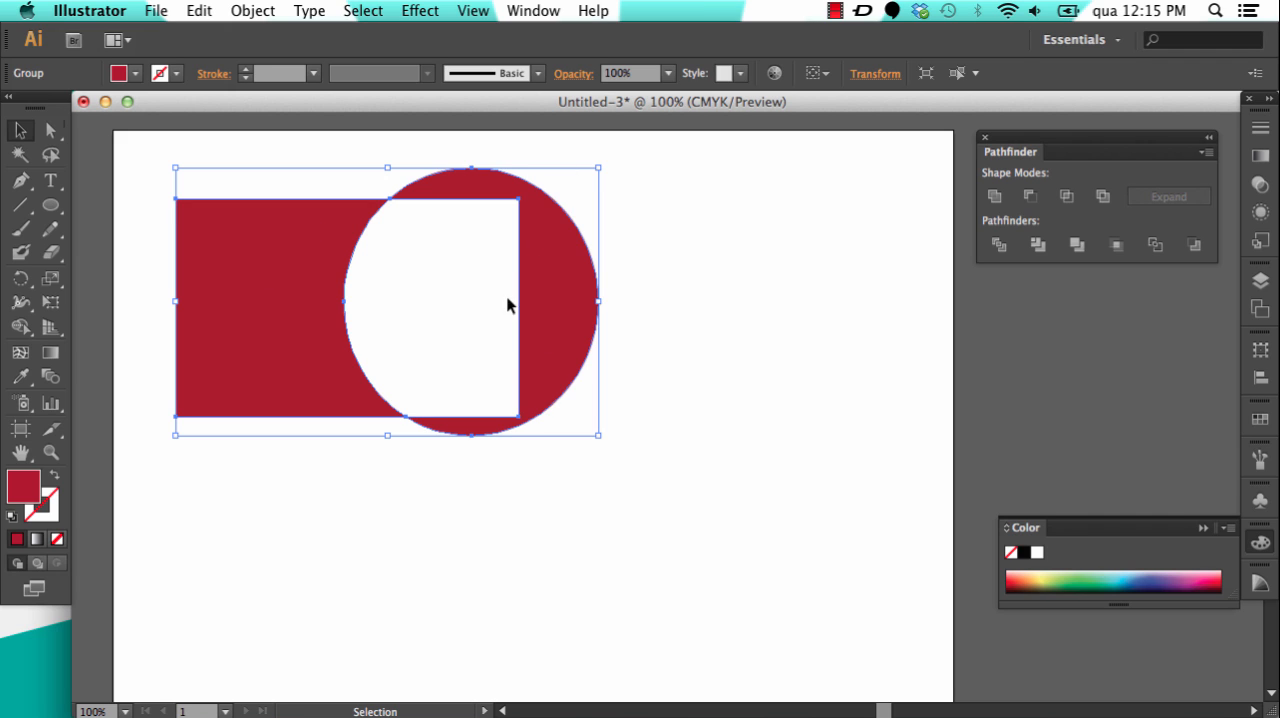
# Step: Directly select only the left piece of the excluded group, shift it slightly left and move it back into place
pyautogui.click(52, 131)
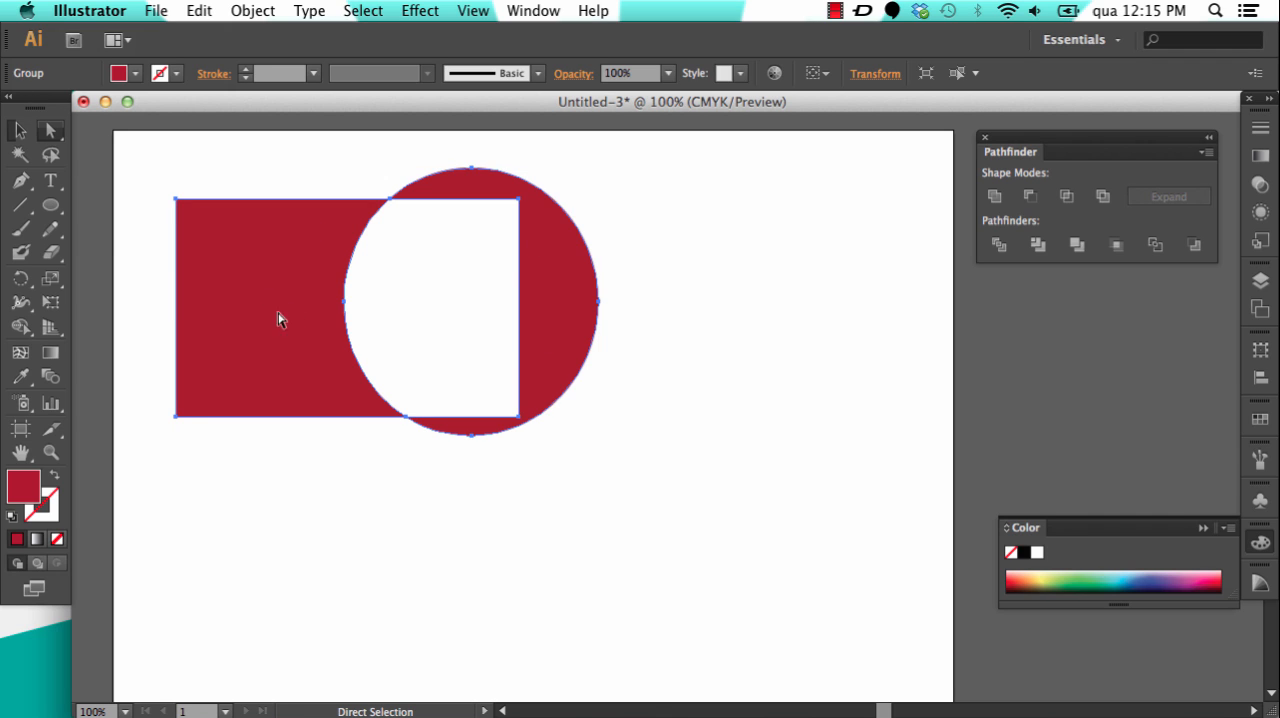
pyautogui.click(567, 507)
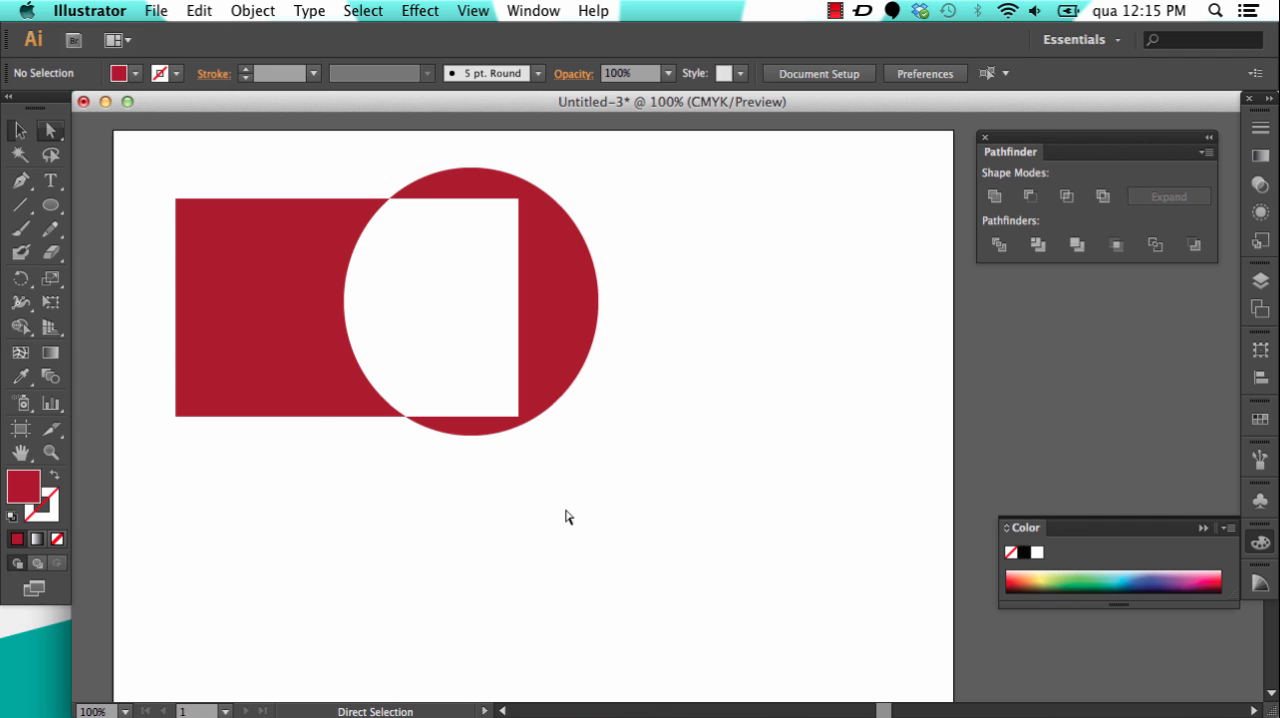
pyautogui.click(305, 278)
pyautogui.moveTo(294, 266); pyautogui.dragTo(268, 269)
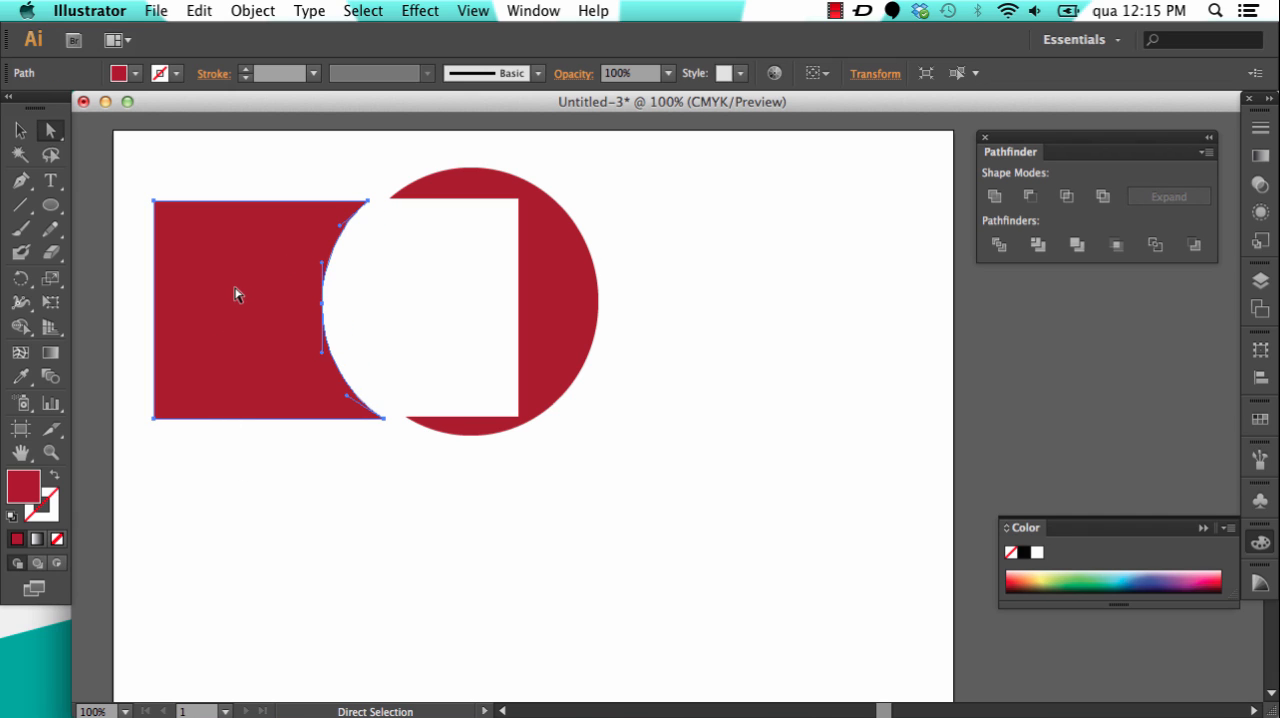
pyautogui.moveTo(240, 297); pyautogui.dragTo(263, 295)
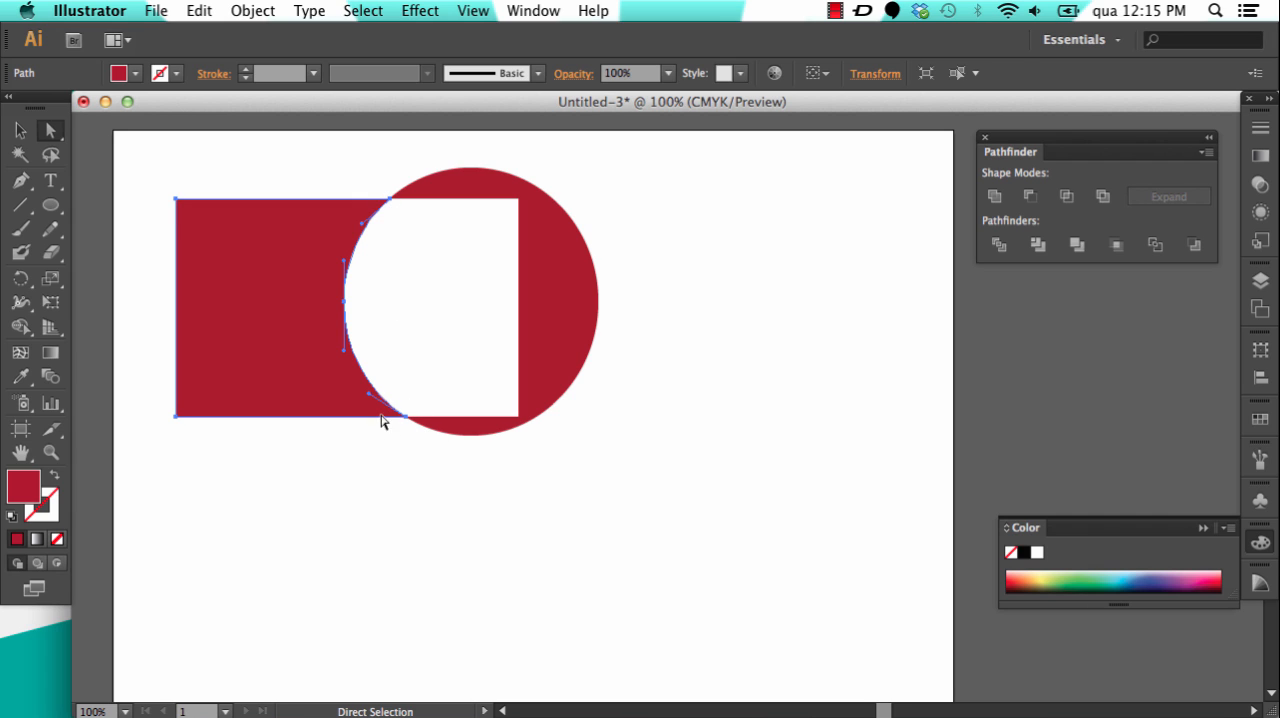
# Step: Pull the left and right pieces of the excluded shape apart, and undo both moves
pyautogui.moveTo(303, 250); pyautogui.dragTo(246, 265)
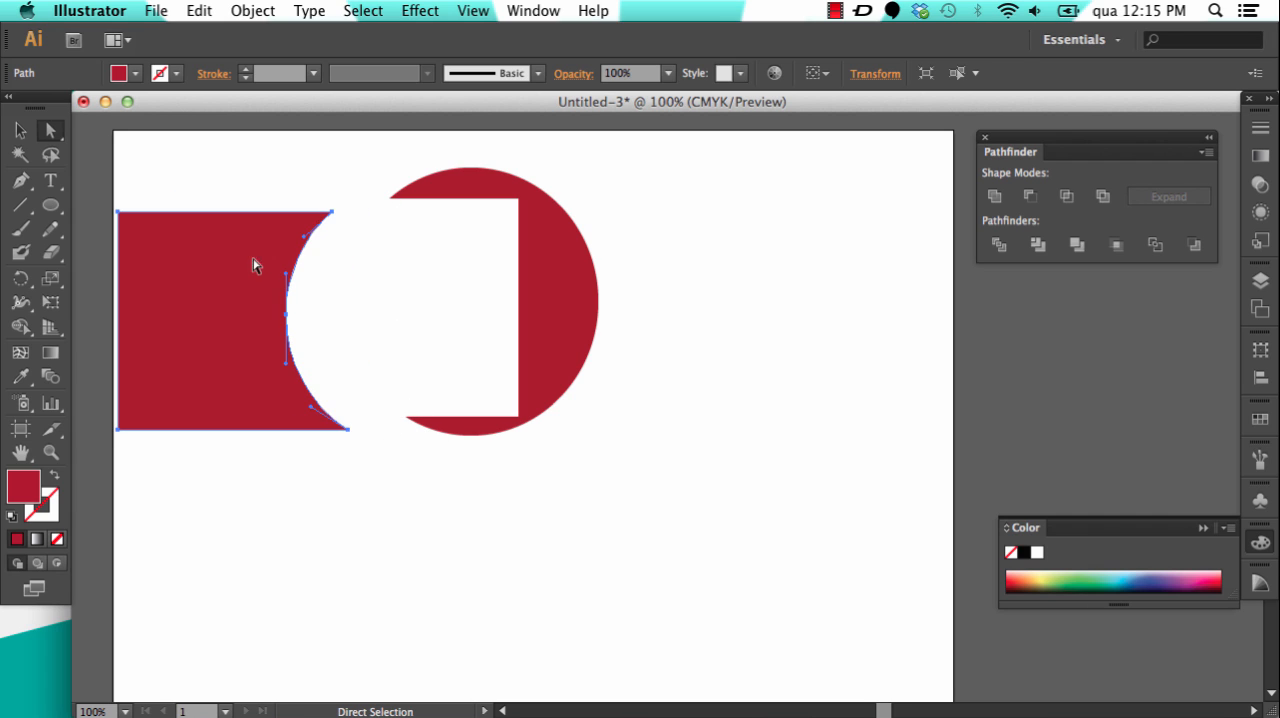
pyautogui.moveTo(569, 266); pyautogui.dragTo(709, 297)
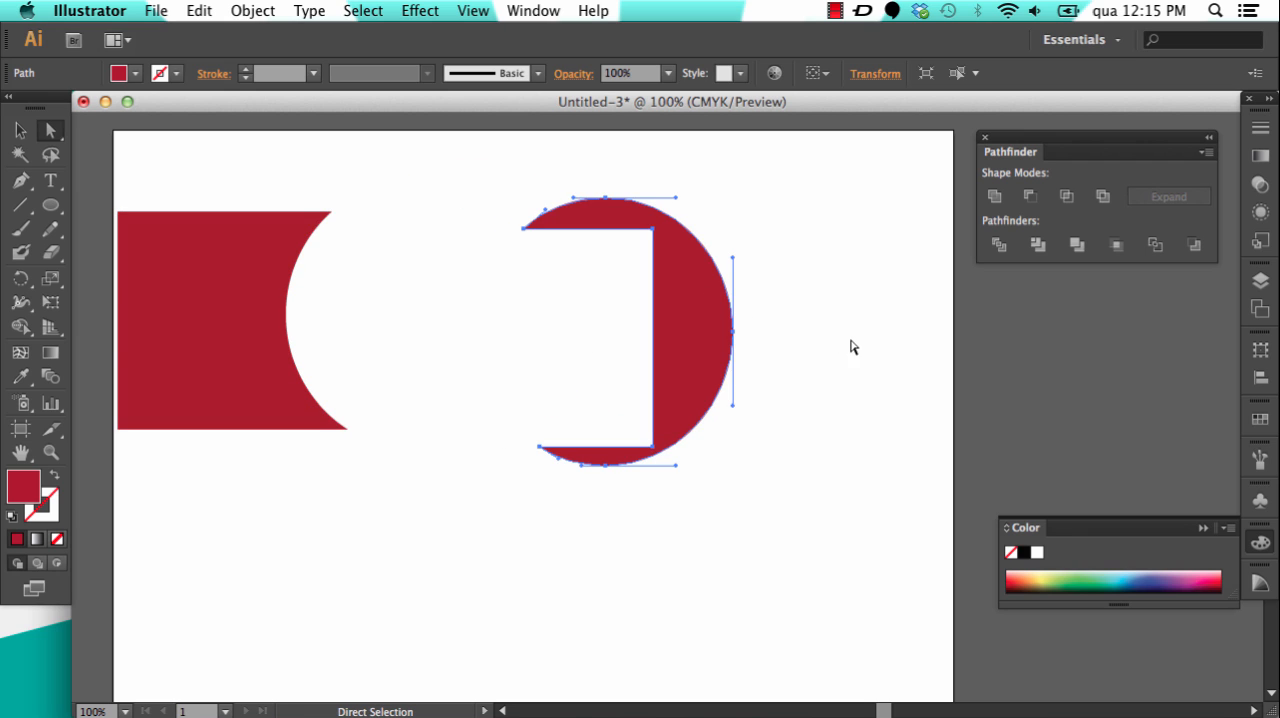
pyautogui.press('super+z')
pyautogui.press('super+z')
pyautogui.press('super+z')
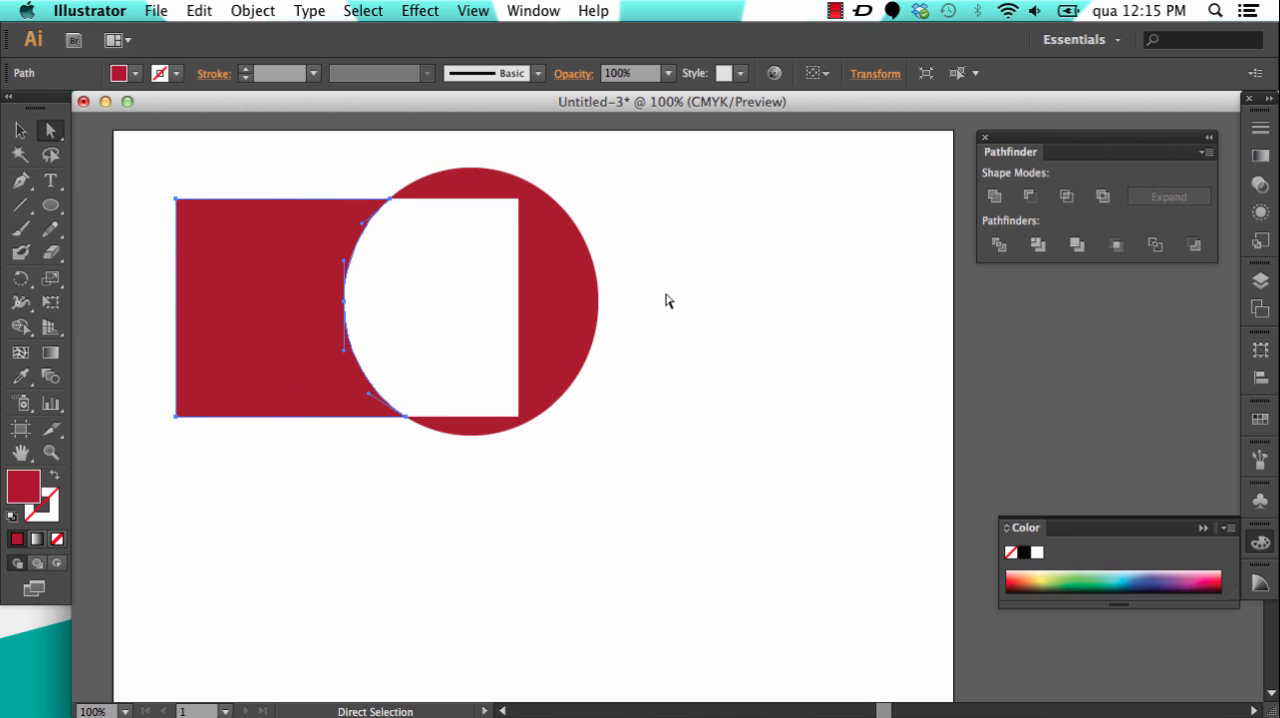
# Step: Directly select only the left piece of the excluded shape, recolour its fill to blue with a hue of about 247°, and deselect it
pyautogui.click(149, 236)
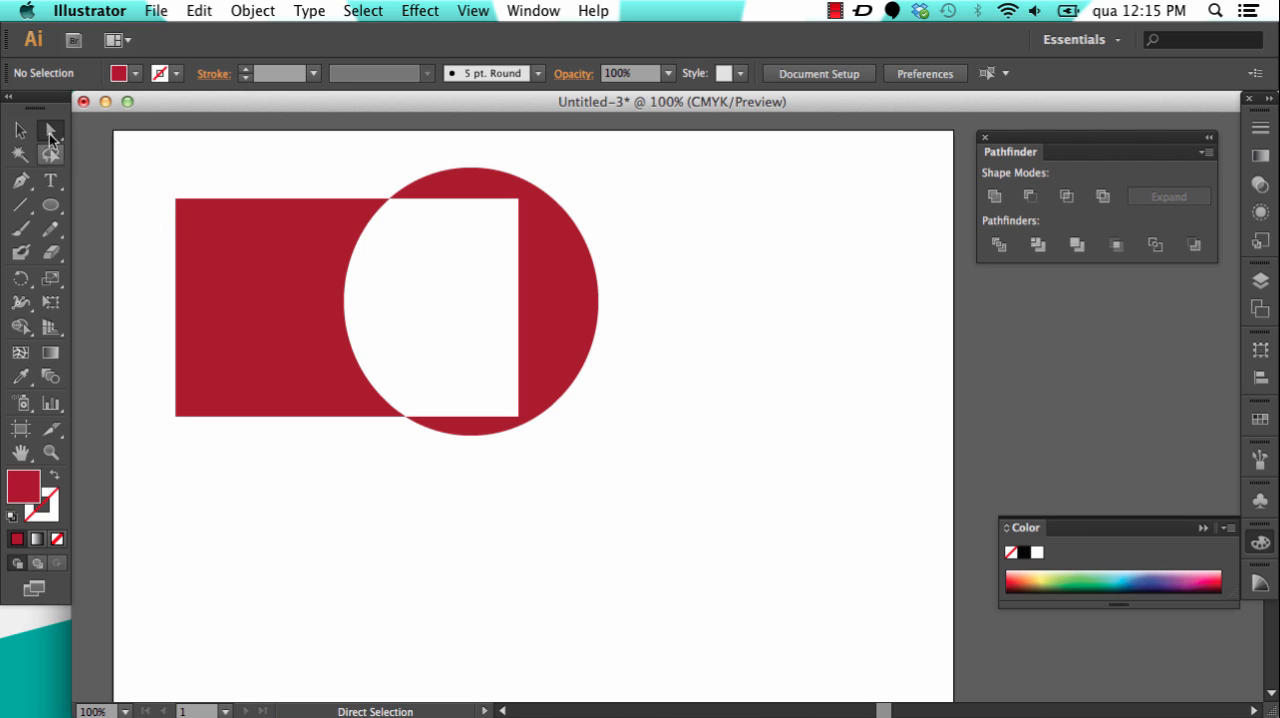
pyautogui.click(266, 294)
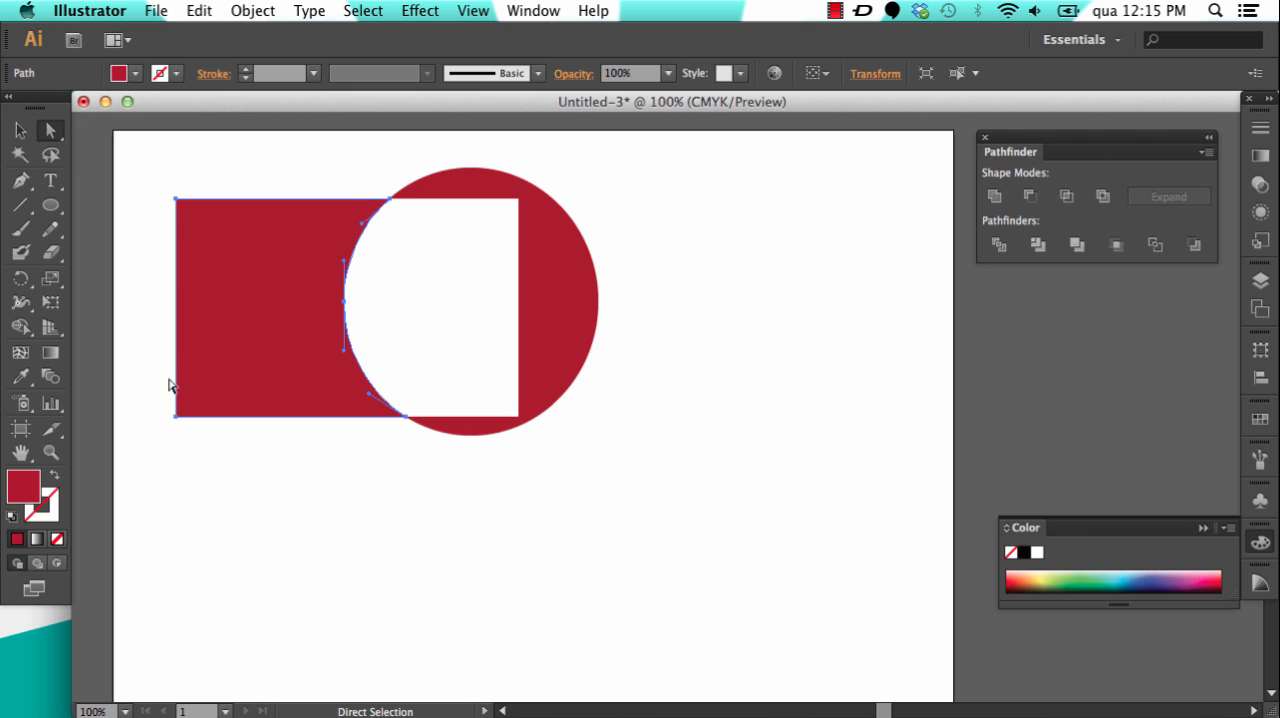
pyautogui.doubleClick(26, 488)
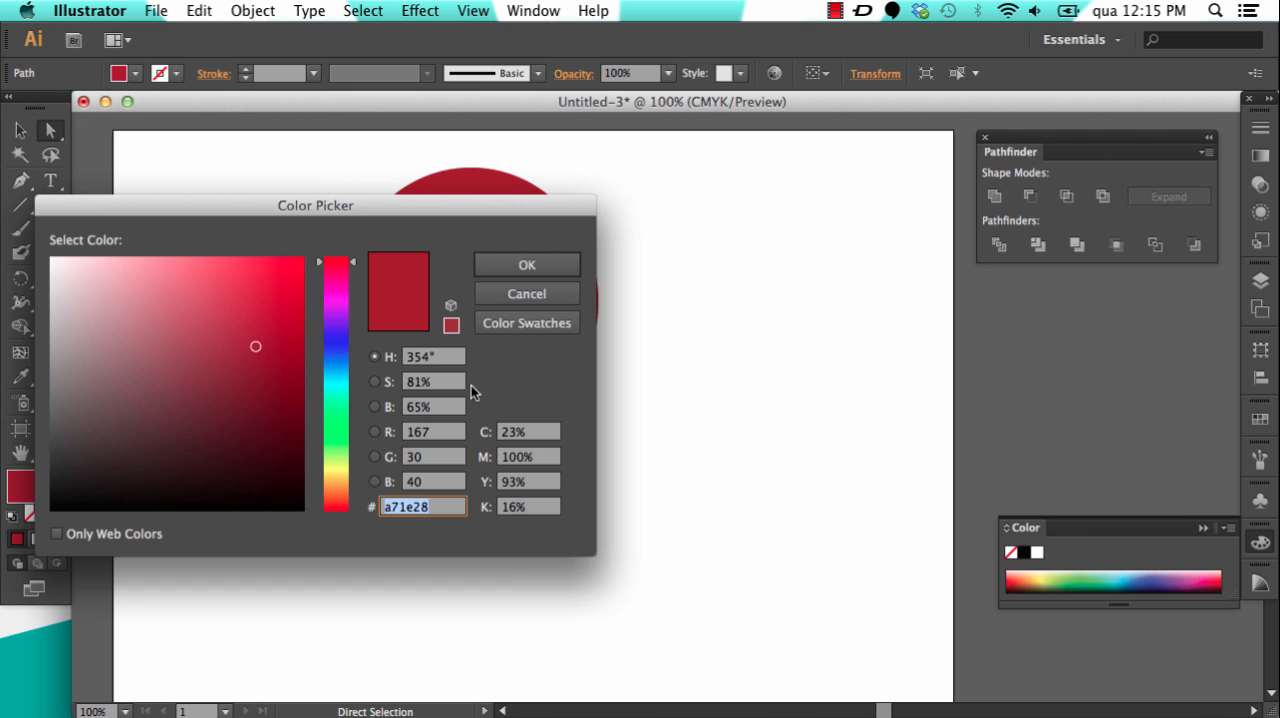
pyautogui.click(336, 340)
pyautogui.moveTo(276, 334); pyautogui.dragTo(277, 323)
pyautogui.click(527, 265)
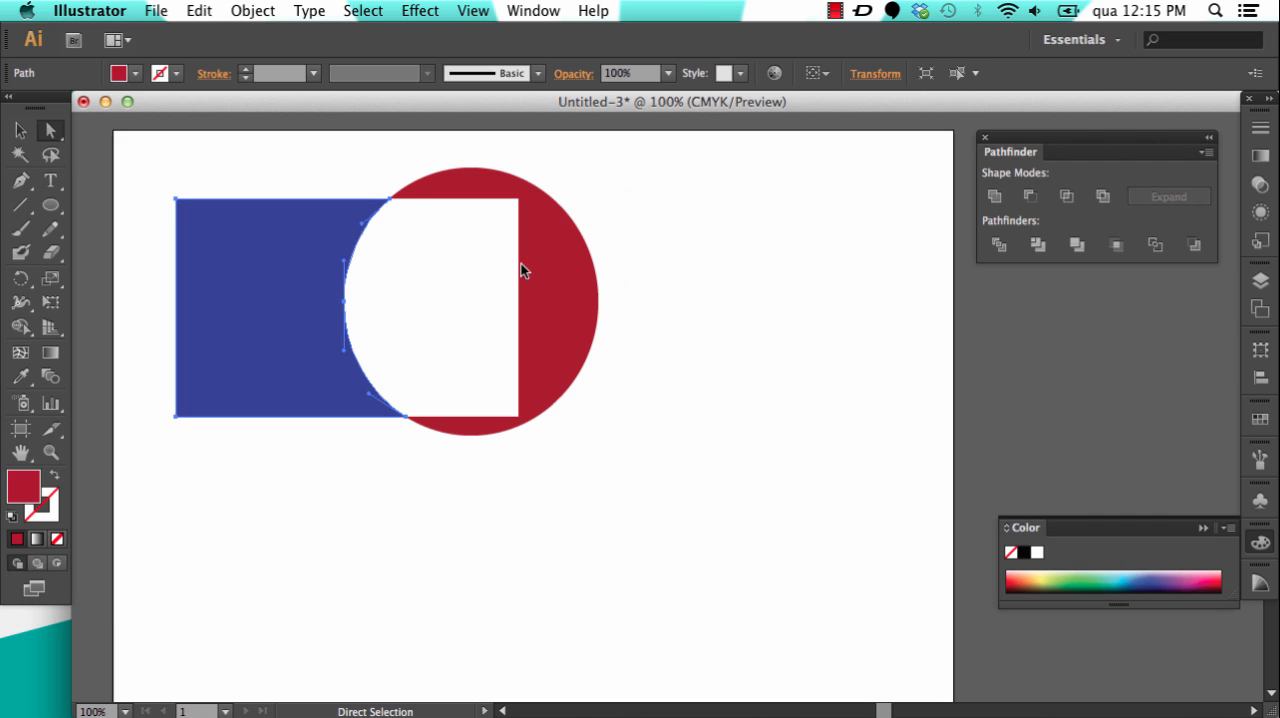
pyautogui.click(442, 483)
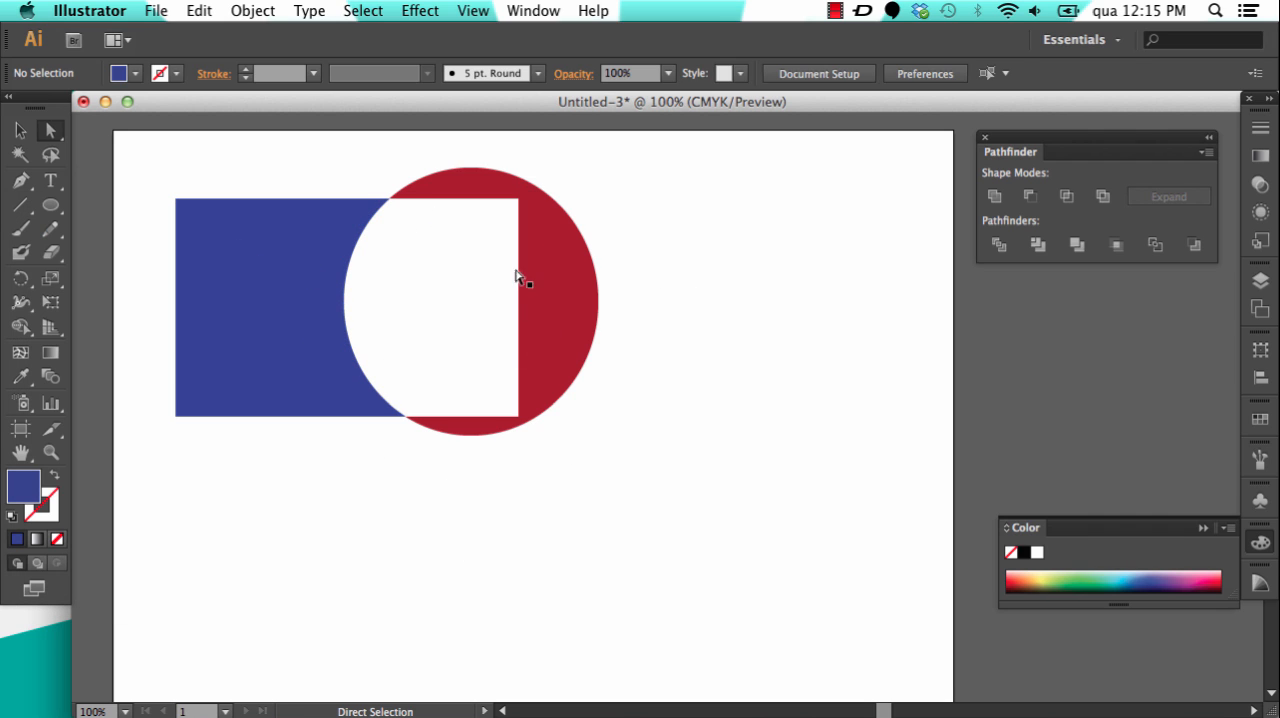
# Step: Undo the recolouring and the Exclude operation, and move the red ellipse back over the right part of the blue rectangle
pyautogui.press('super+z')
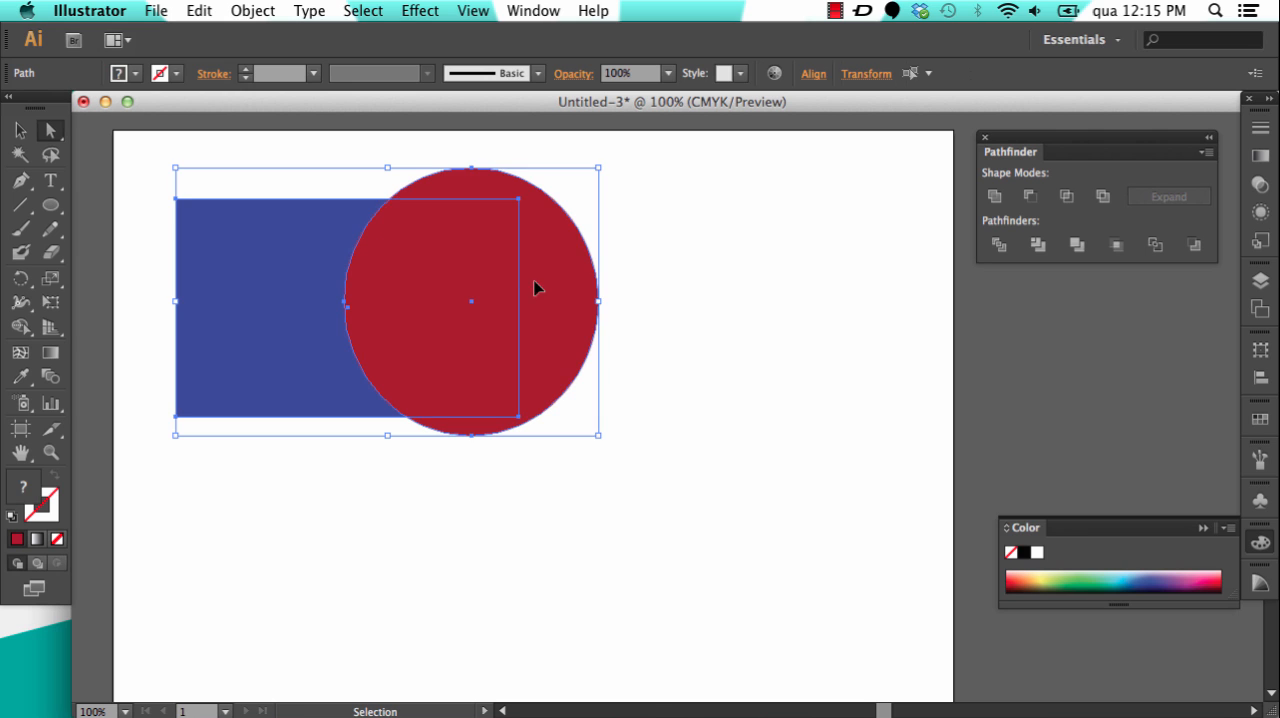
pyautogui.press('super+z')
pyautogui.click(20, 130)
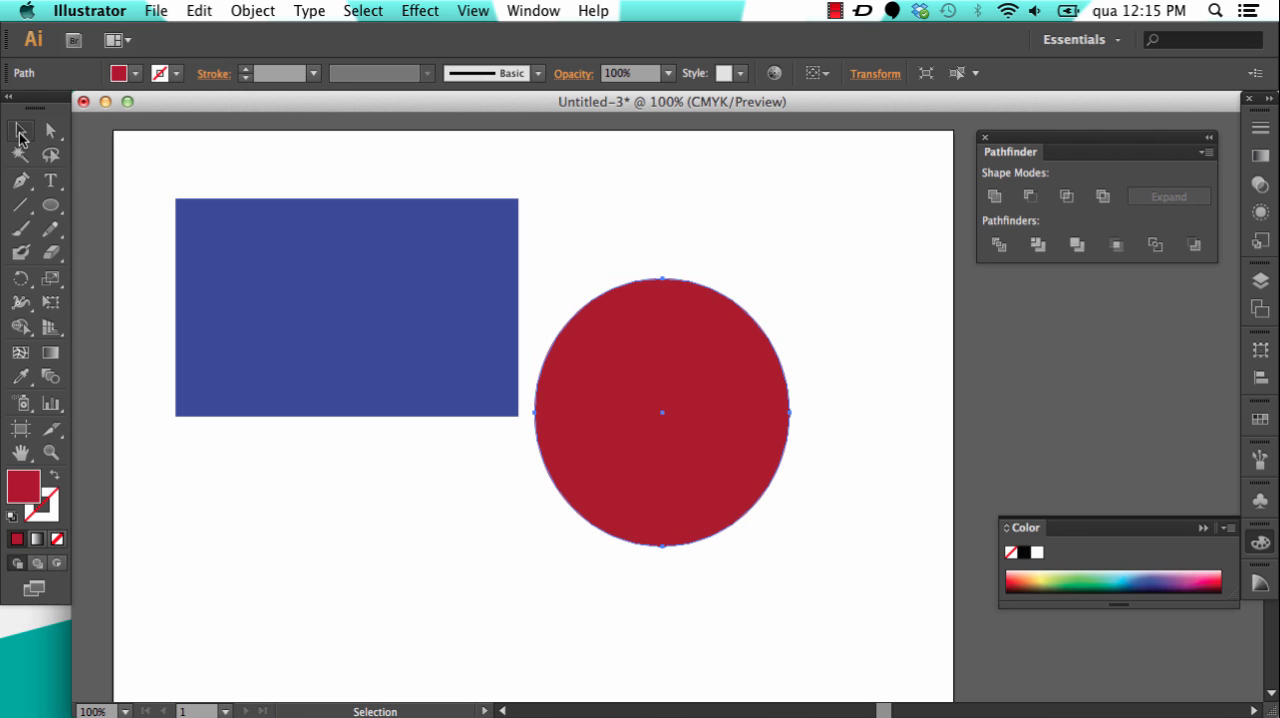
pyautogui.moveTo(722, 468); pyautogui.dragTo(537, 337)
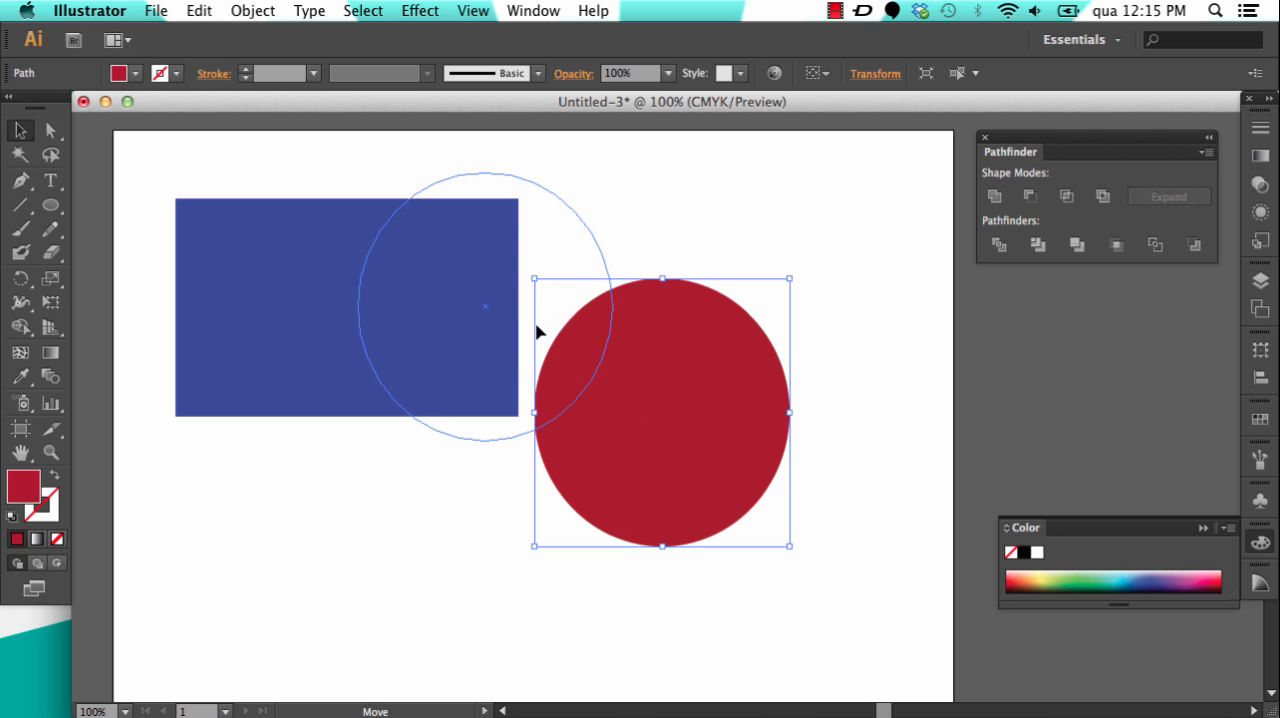
pyautogui.moveTo(775, 341); pyautogui.dragTo(525, 355)
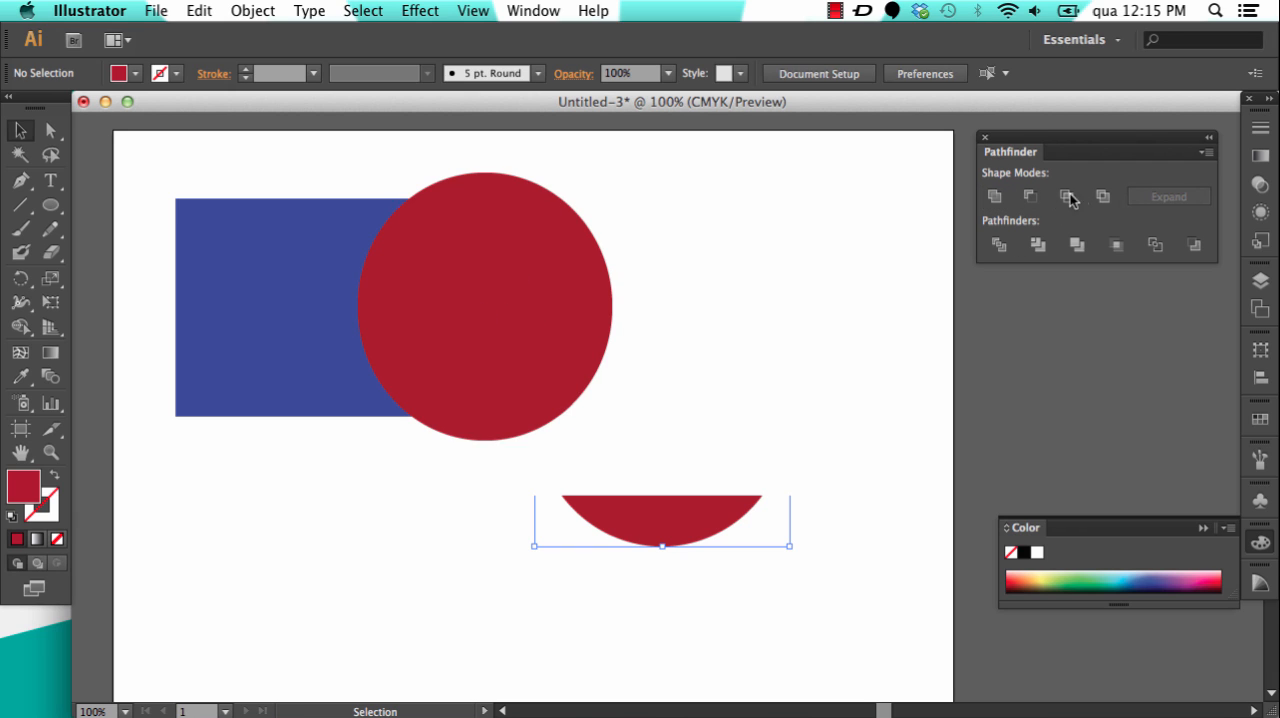
# Step: Apply the Divide pathfinder to the overlapping rectangle and ellipse, and deselect the resulting group
pyautogui.click(1031, 197)
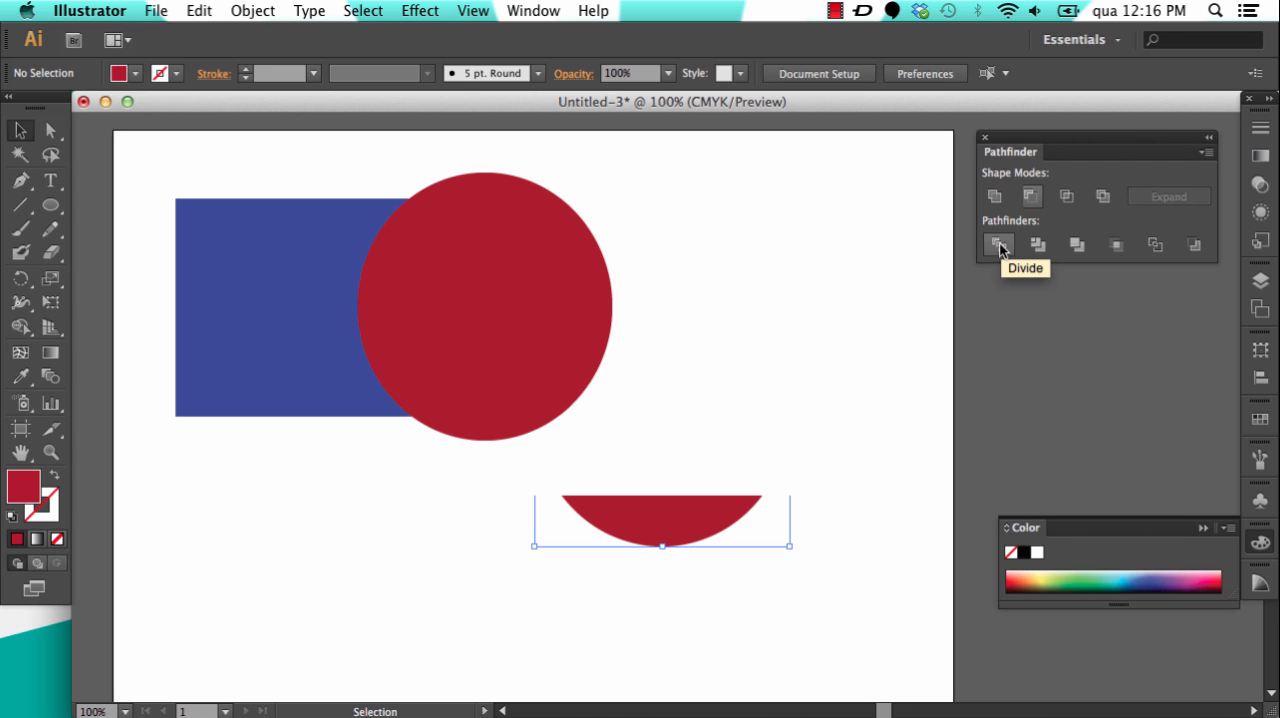
pyautogui.moveTo(661, 151); pyautogui.dragTo(177, 518)
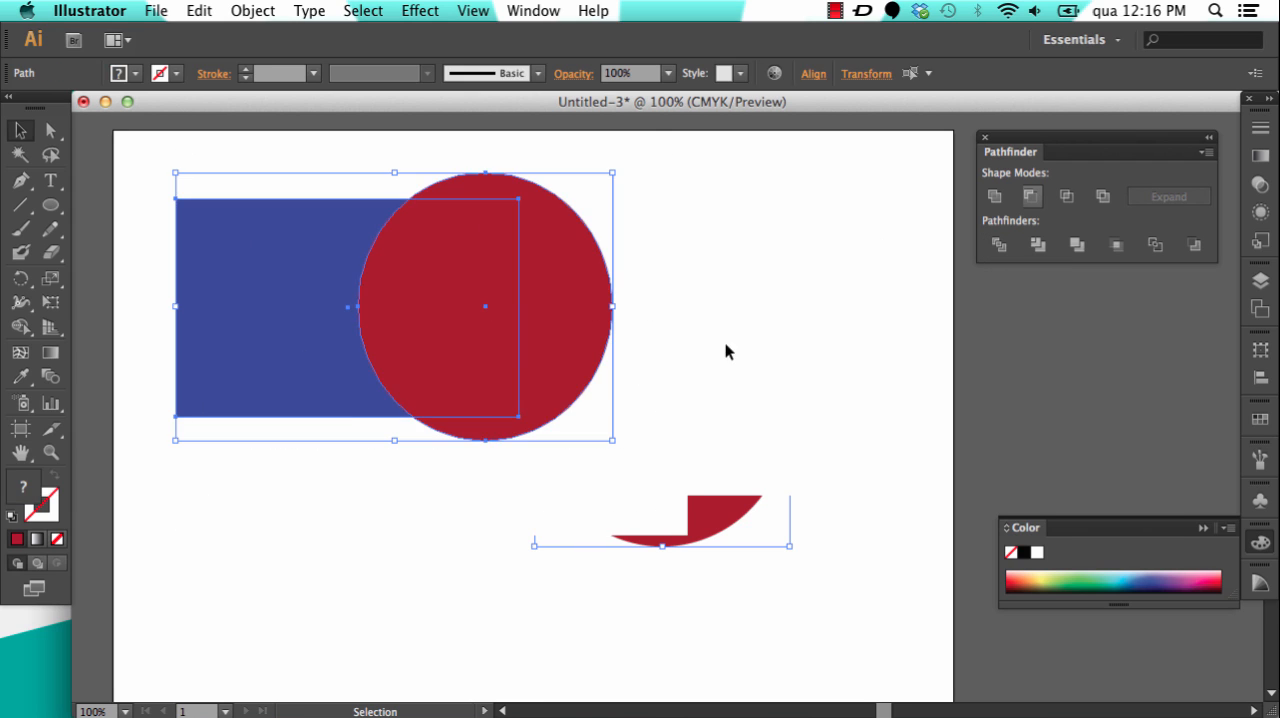
pyautogui.click(1000, 246)
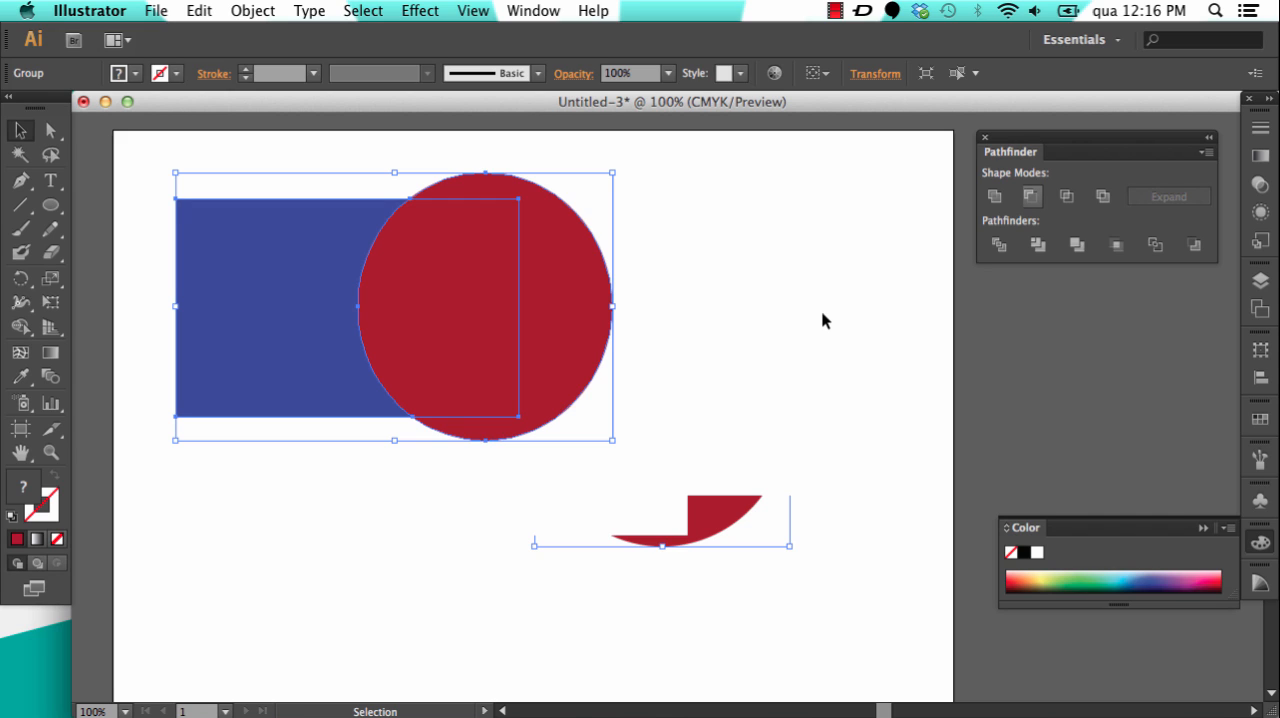
pyautogui.click(49, 133)
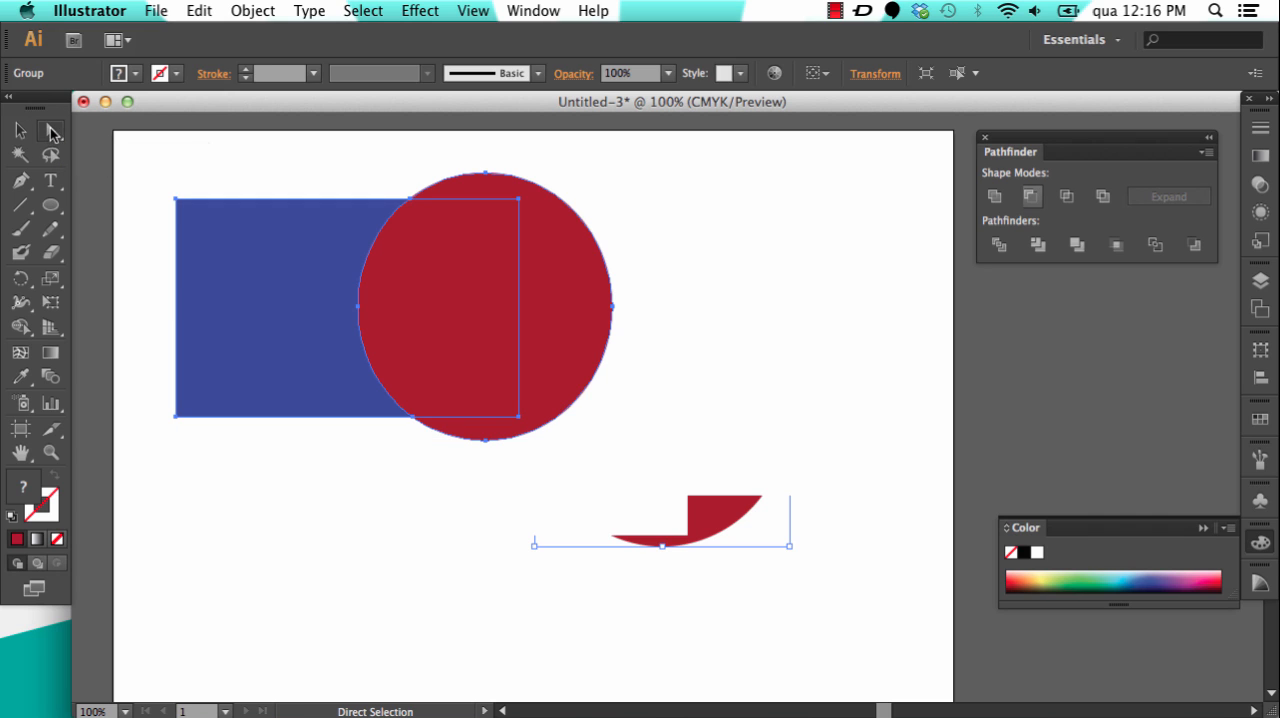
pyautogui.click(170, 148)
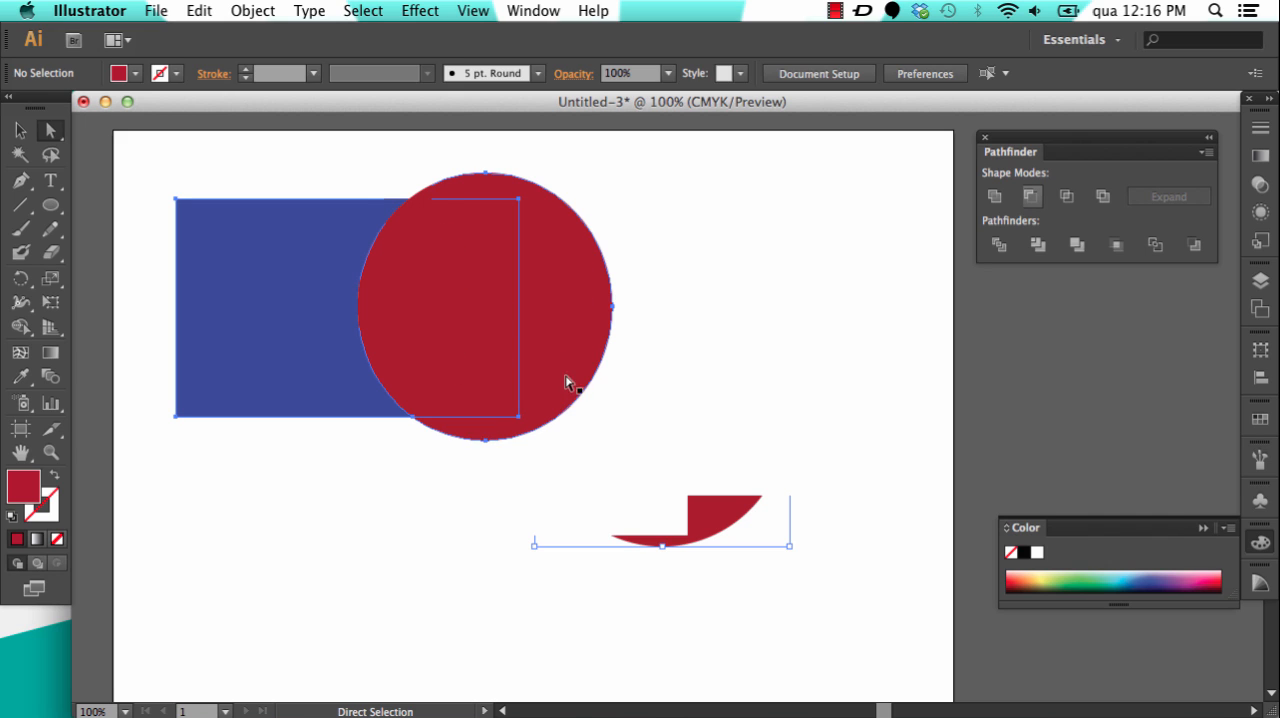
# Step: Move the divided ellipse's outer crescent to the right and the overlap piece below the blue piece, using direct selection
pyautogui.click(567, 296)
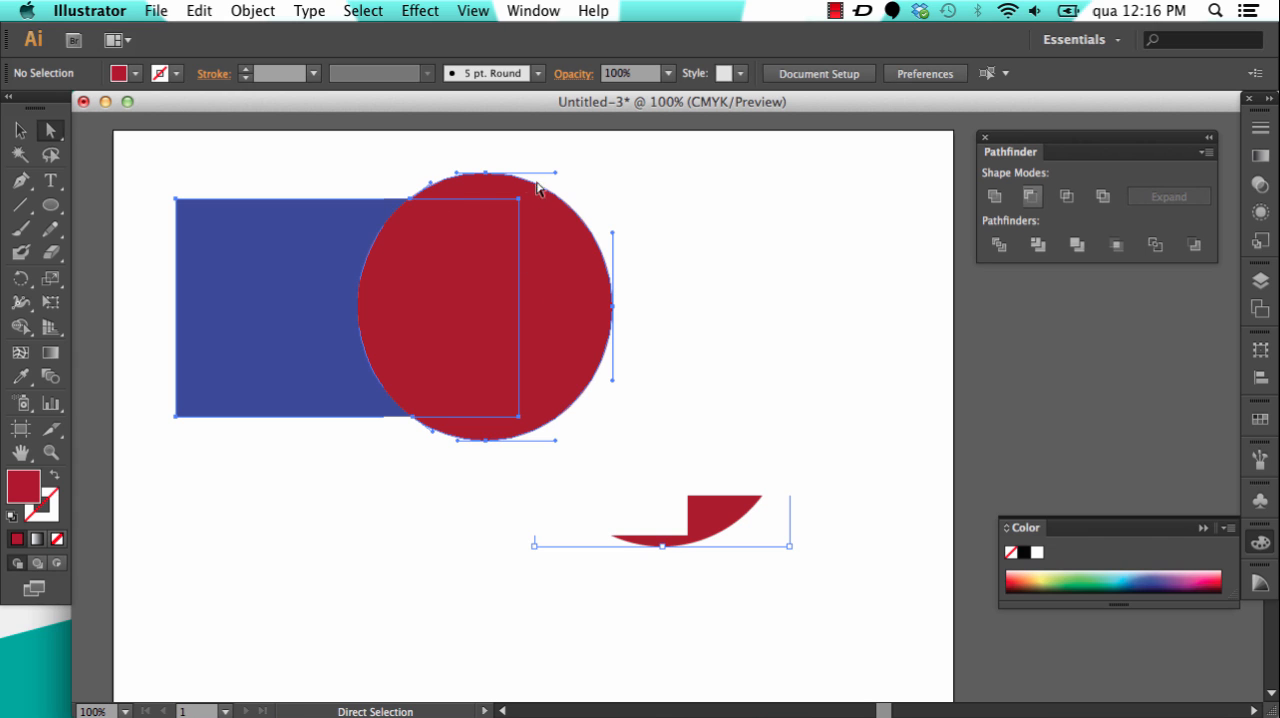
pyautogui.moveTo(578, 300); pyautogui.dragTo(765, 296)
pyautogui.click(451, 294)
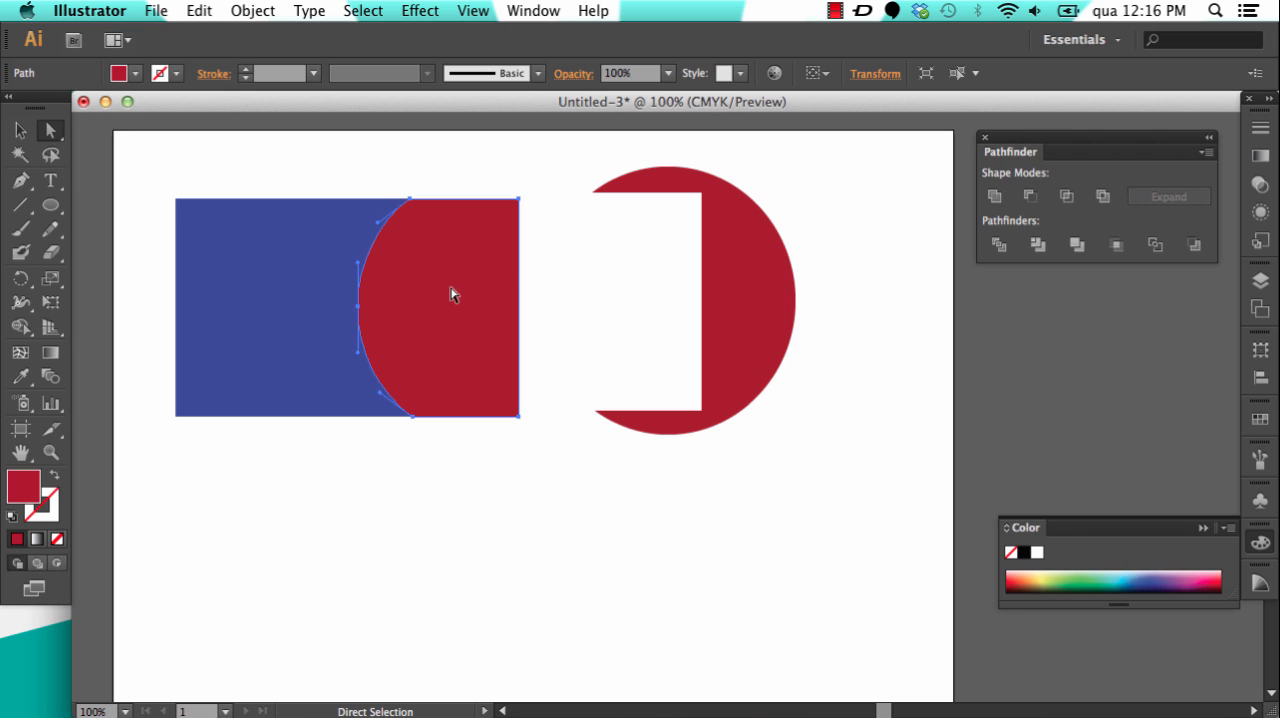
pyautogui.moveTo(453, 291); pyautogui.dragTo(499, 535)
pyautogui.click(591, 331)
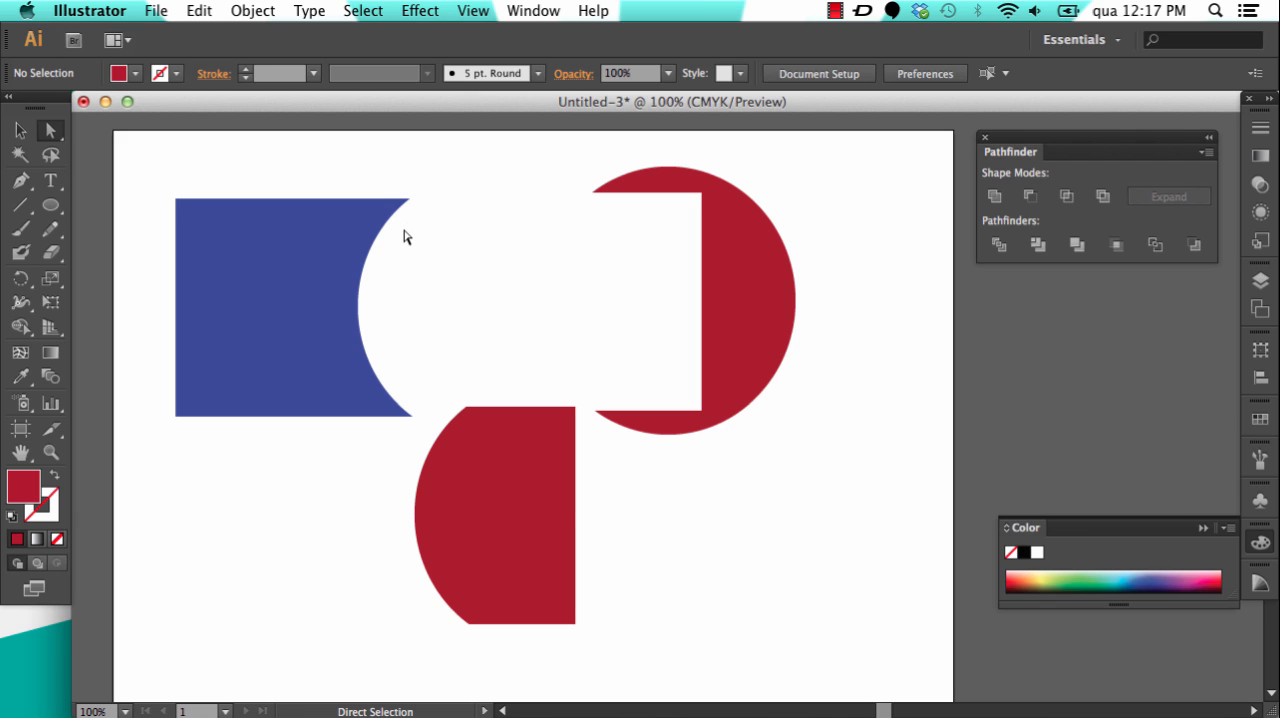
# Step: Undo the moves of the divided pieces and the Divide operation, and deselect the rectangle and ellipse
pyautogui.press('super+z')
pyautogui.press('super+z')
pyautogui.press('super+z')
pyautogui.press('super+z')
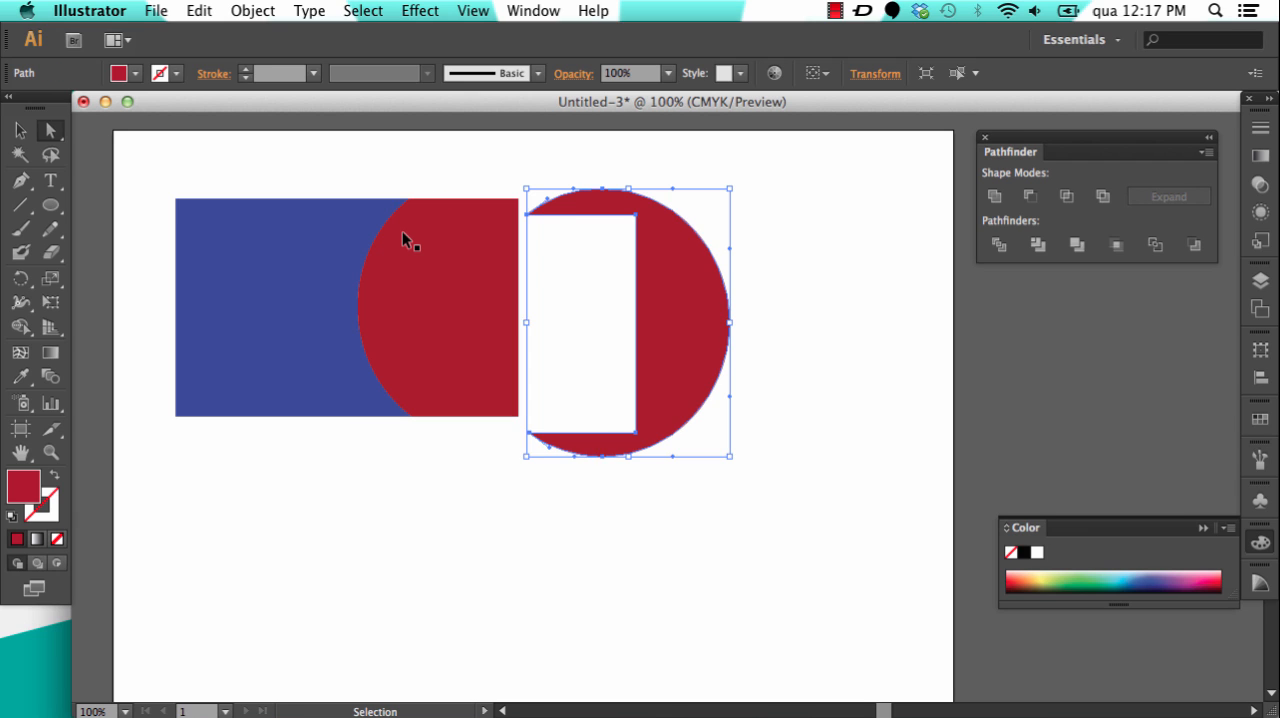
pyautogui.press('super+z')
pyautogui.press('a')
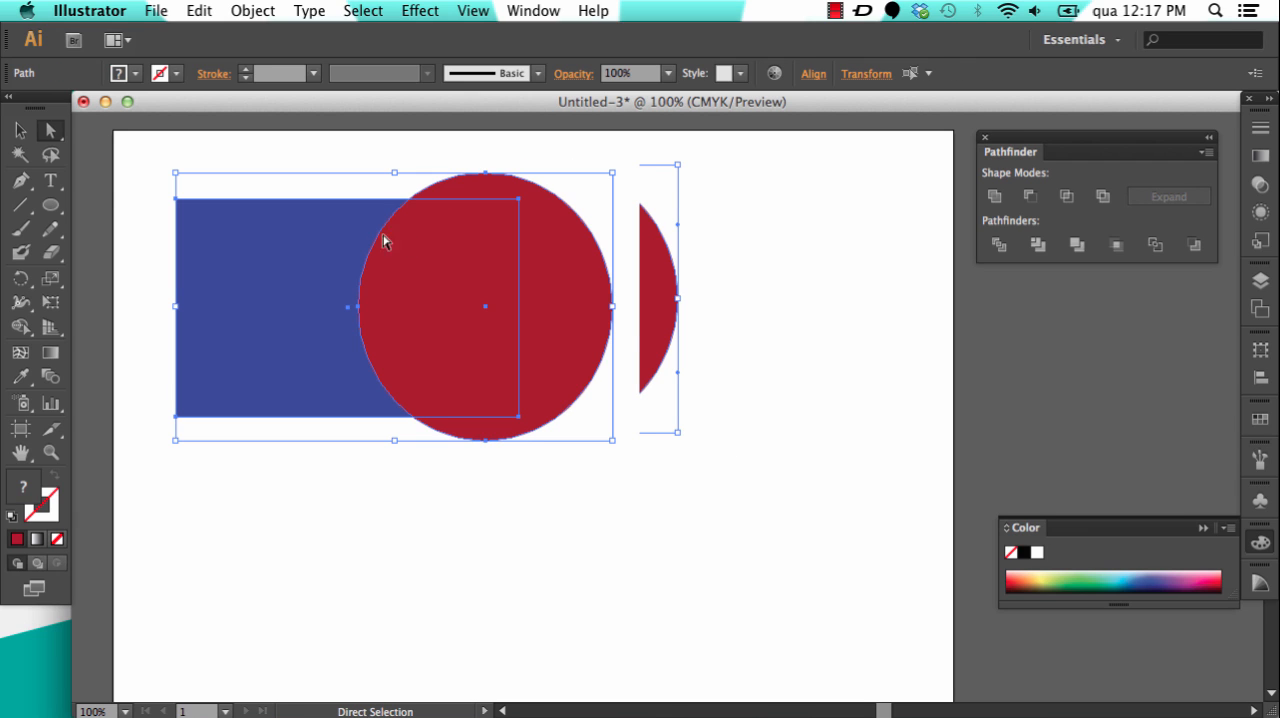
pyautogui.click(134, 194)
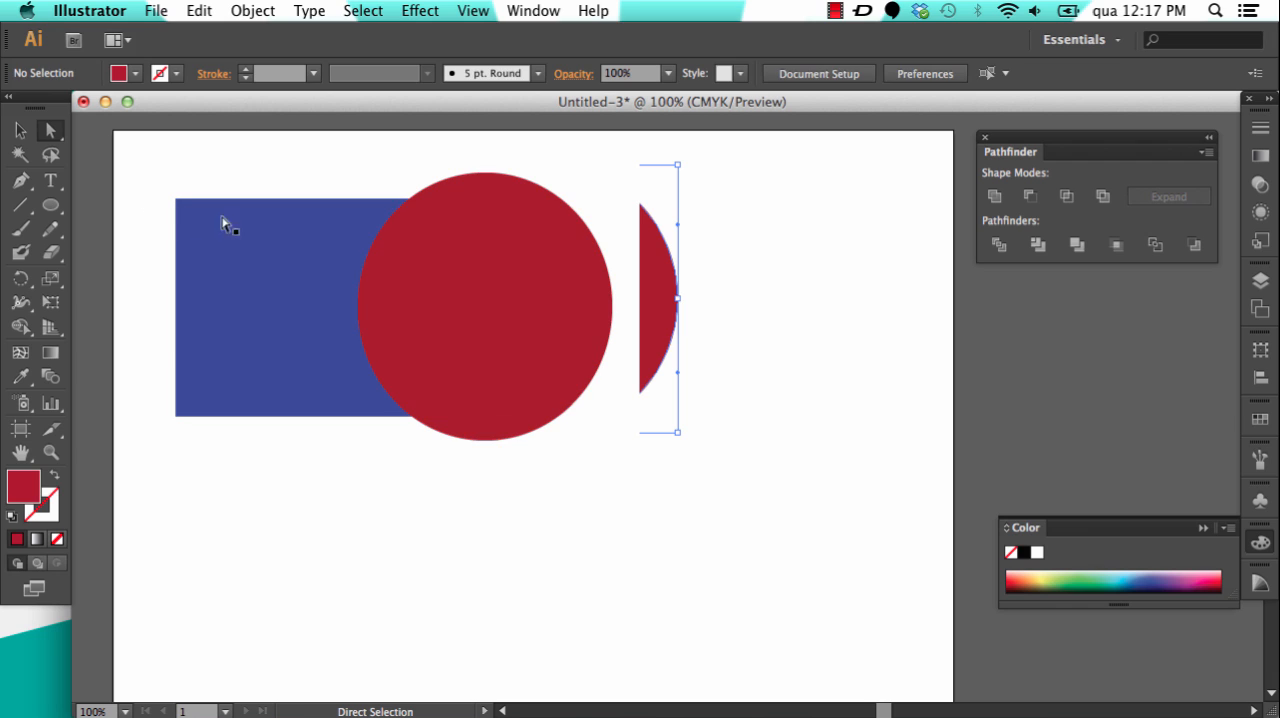
pyautogui.click(20, 131)
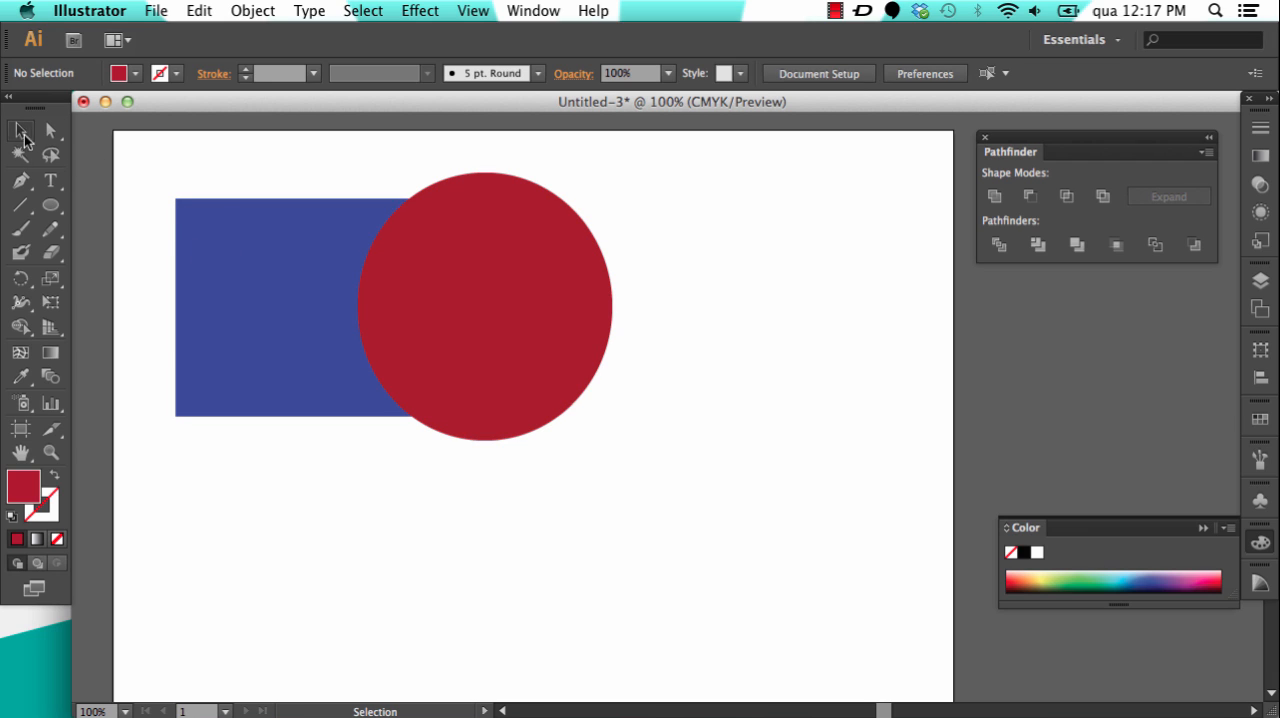
# Step: Select the intact rectangle and ellipse together, apply the Divide pathfinder again, and deselect the result
pyautogui.click(298, 278)
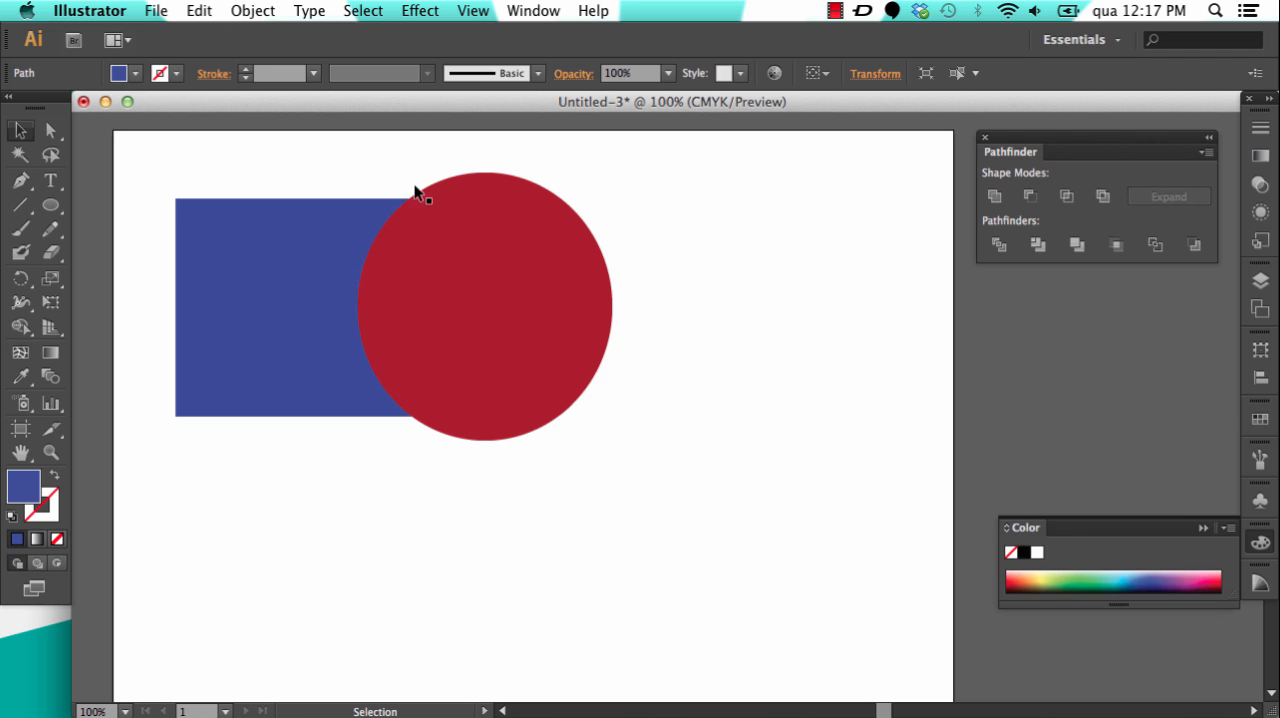
pyautogui.click(552, 256)
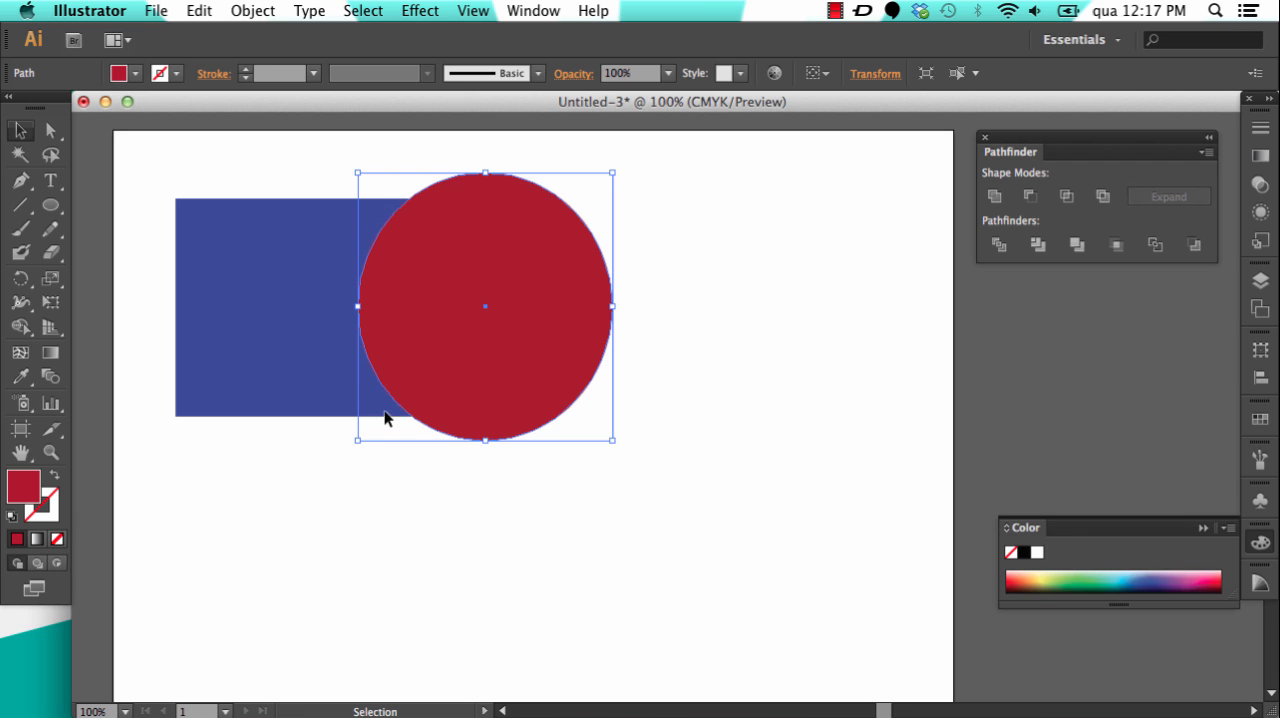
pyautogui.moveTo(652, 157); pyautogui.dragTo(208, 488)
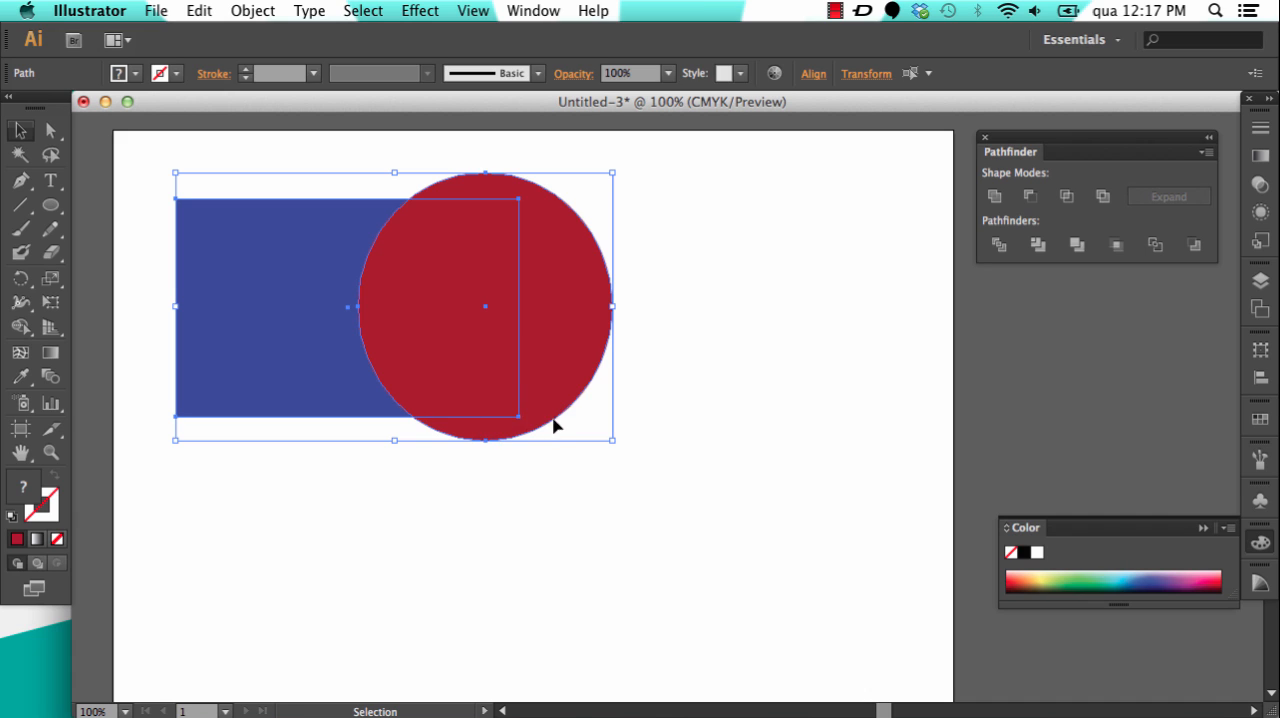
pyautogui.click(999, 248)
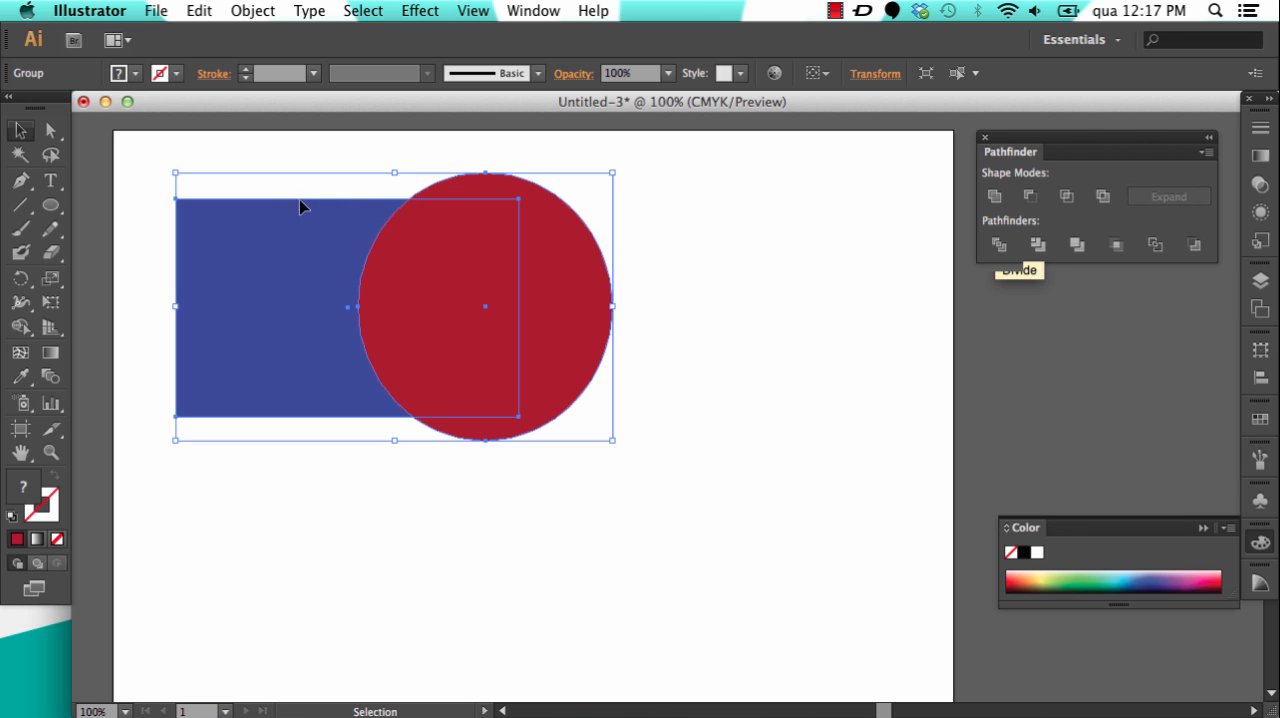
pyautogui.click(740, 260)
# Step: Pull the crescent and overlap pieces away from the blue piece, and undo both moves and the Divide operation
pyautogui.click(51, 130)
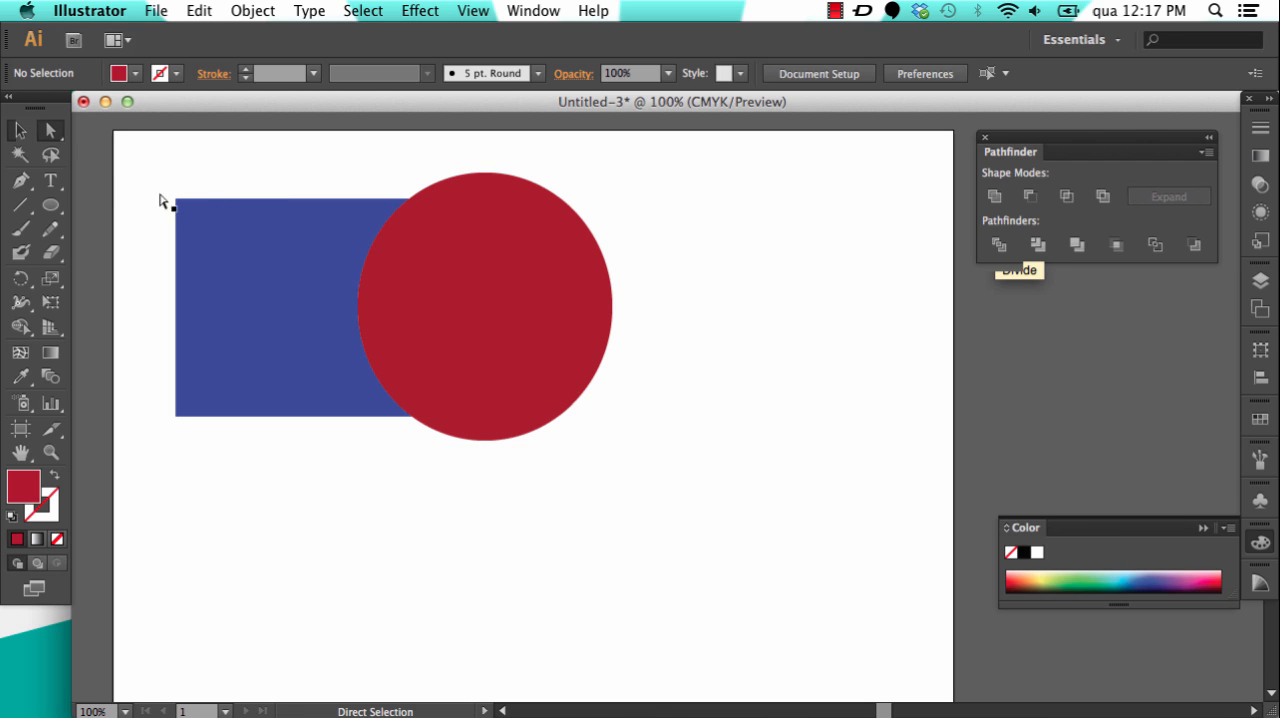
pyautogui.moveTo(564, 287); pyautogui.dragTo(816, 290)
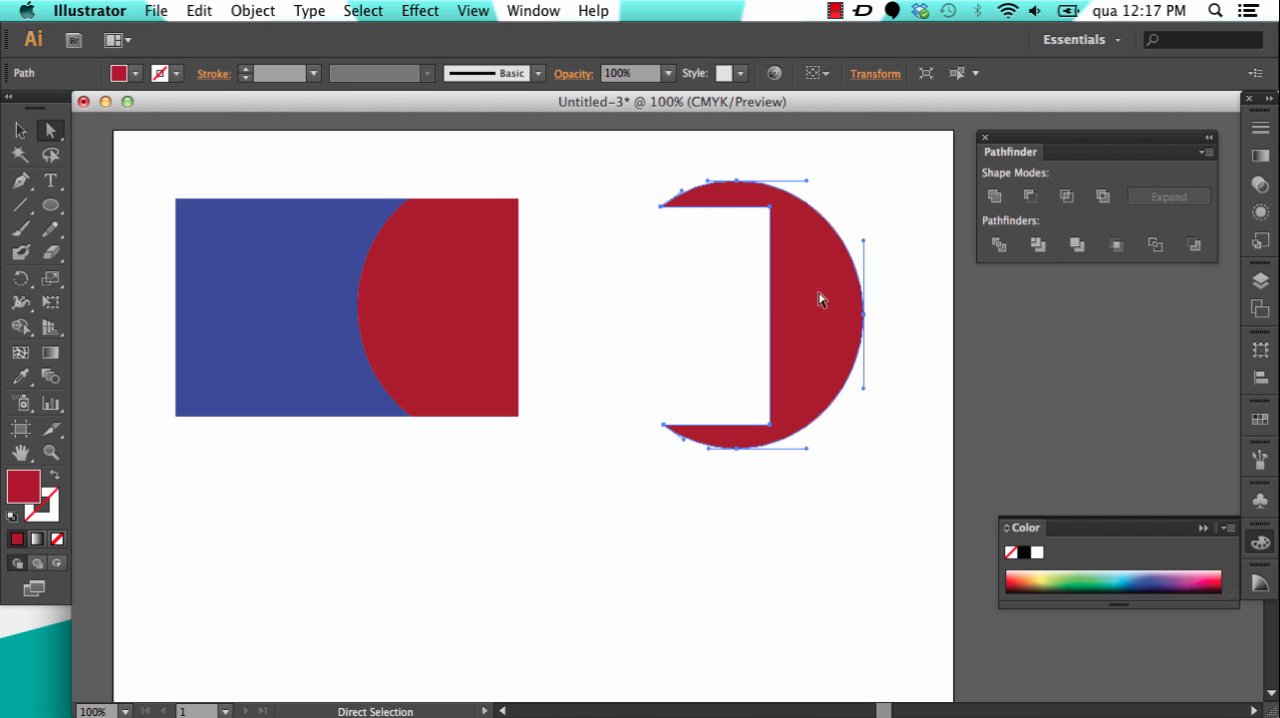
pyautogui.moveTo(476, 298); pyautogui.dragTo(556, 387)
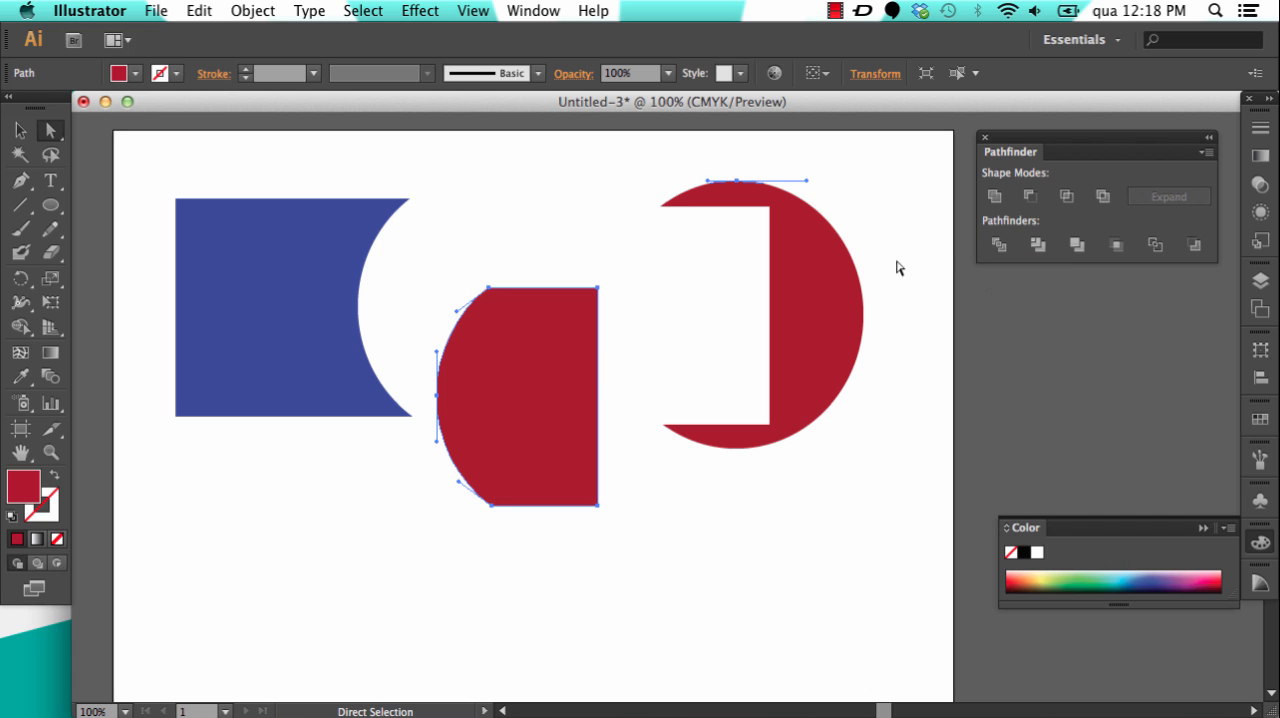
pyautogui.press('super+z')
pyautogui.press('super+z')
pyautogui.press('super+z')
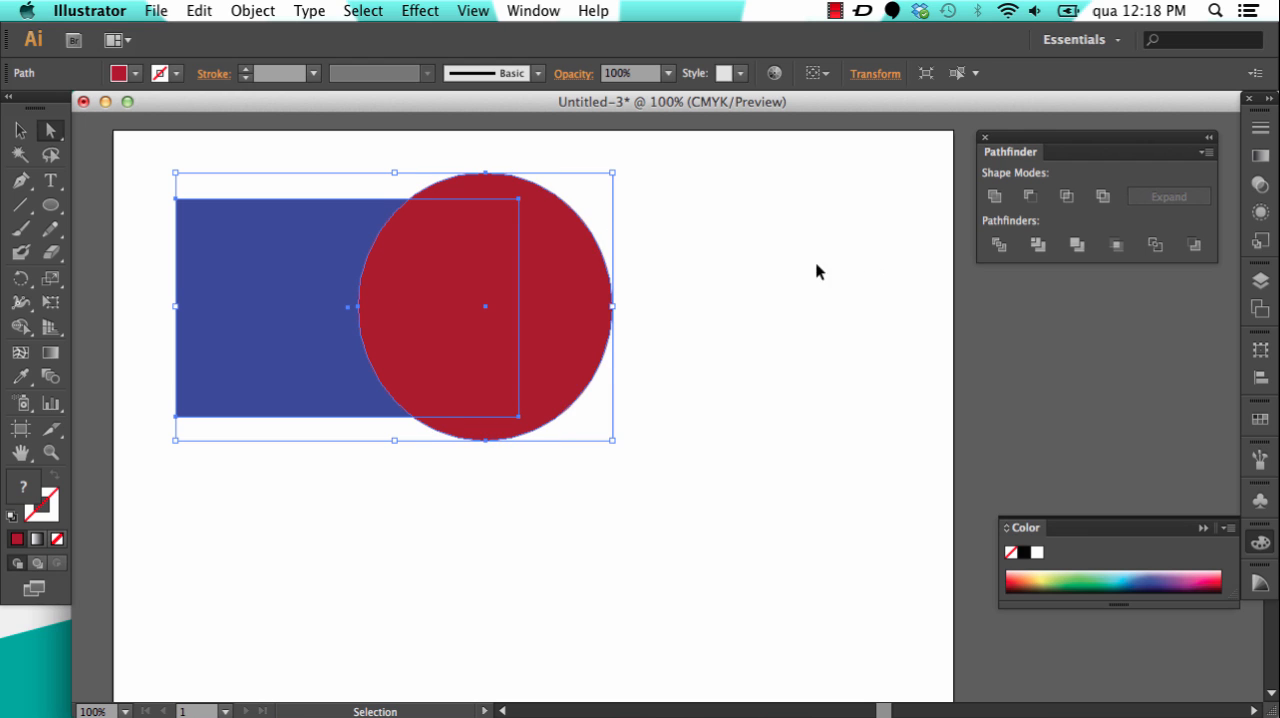
pyautogui.press('a')
# Step: Select the blue rectangle and red ellipse together and apply the Trim pathfinder
pyautogui.click(17, 133)
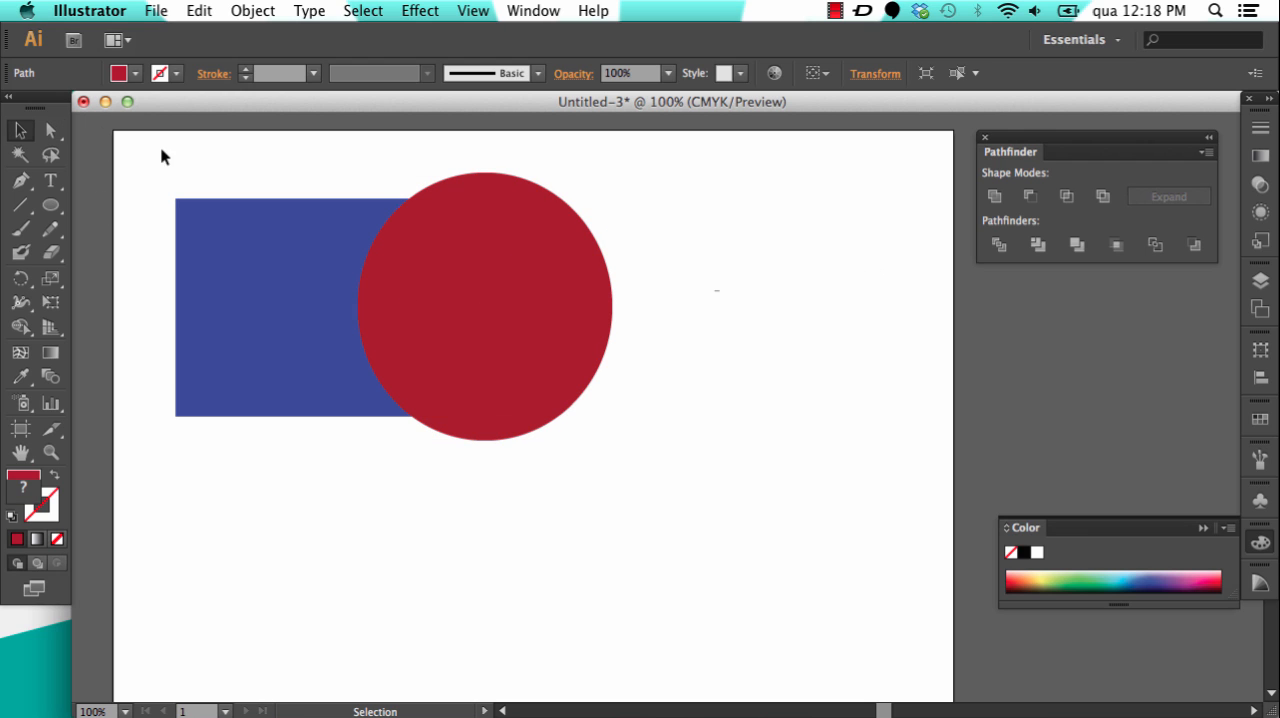
pyautogui.moveTo(150, 146); pyautogui.dragTo(730, 497)
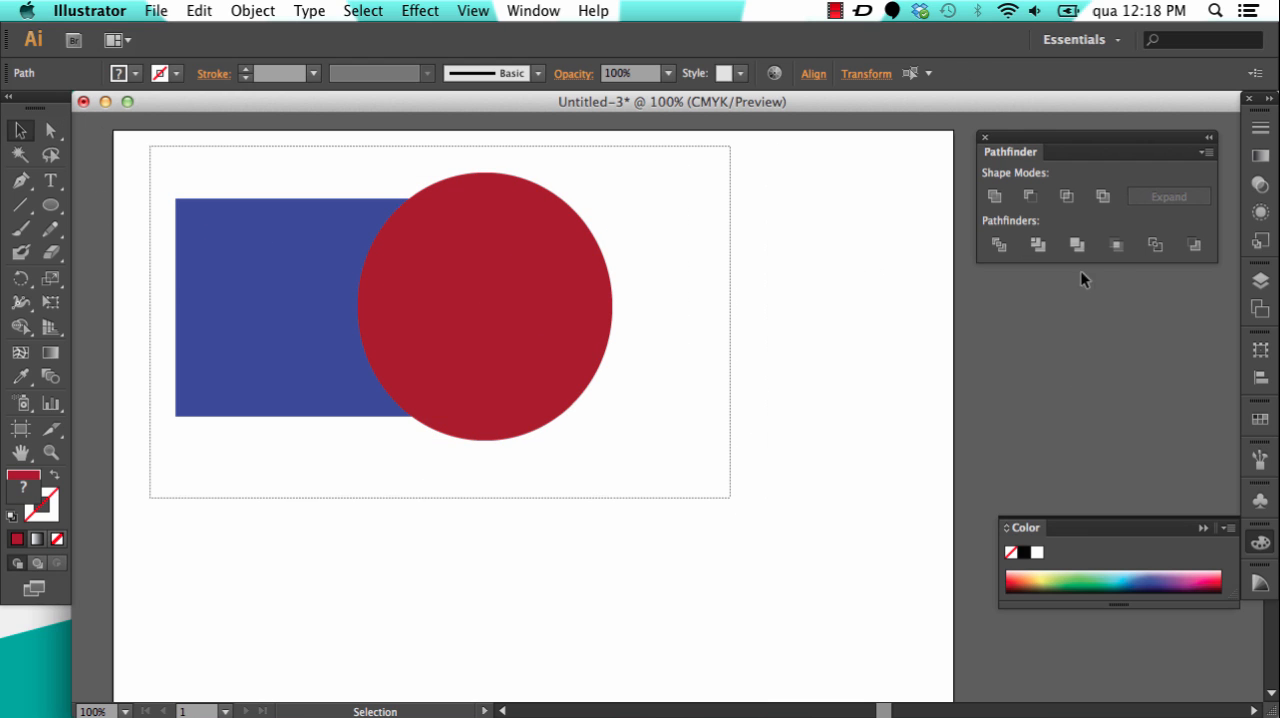
pyautogui.click(1037, 246)
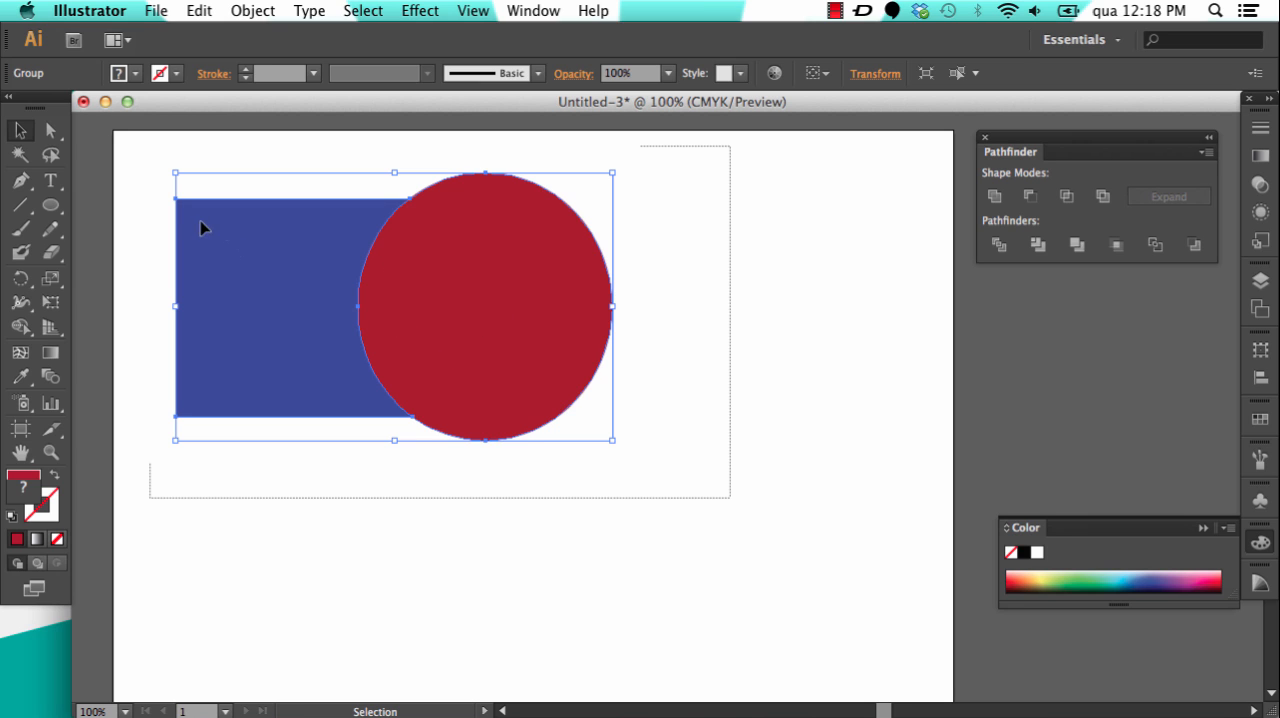
# Step: Directly move the trimmed group's red ellipse to the right and its blue piece slightly left to separate them
pyautogui.click(51, 130)
pyautogui.click(714, 259)
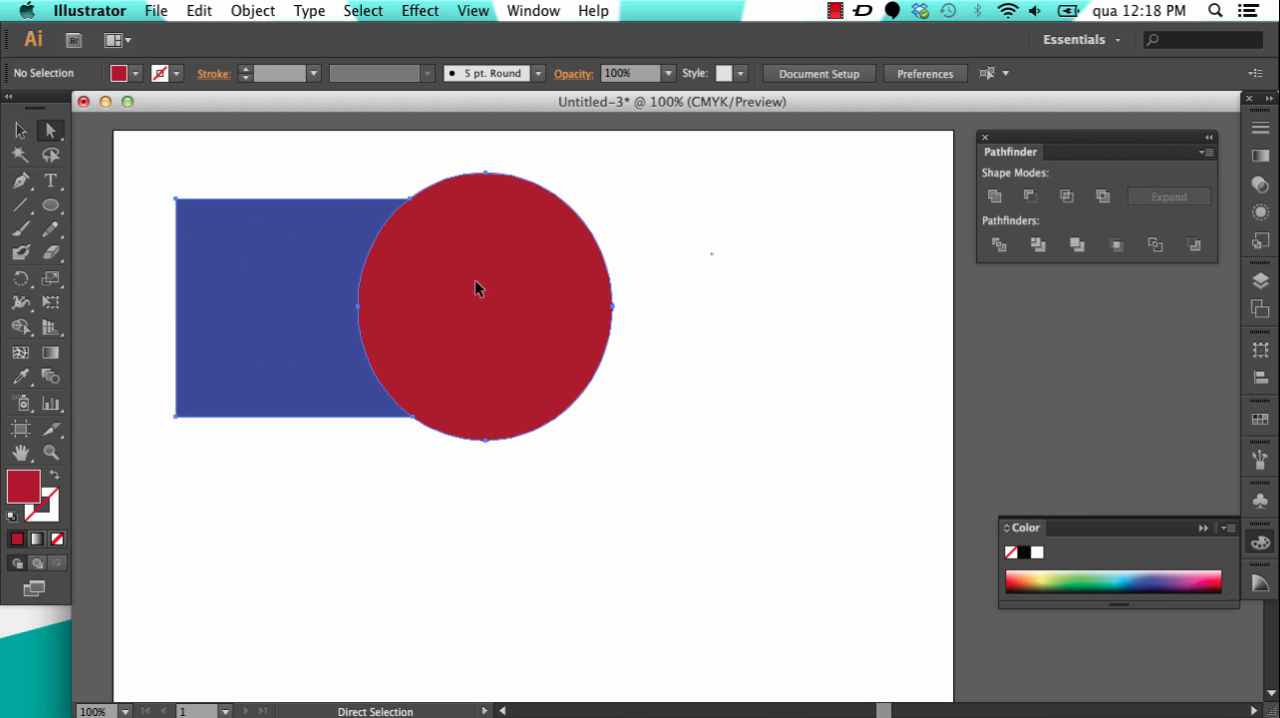
pyautogui.moveTo(477, 286); pyautogui.dragTo(597, 294)
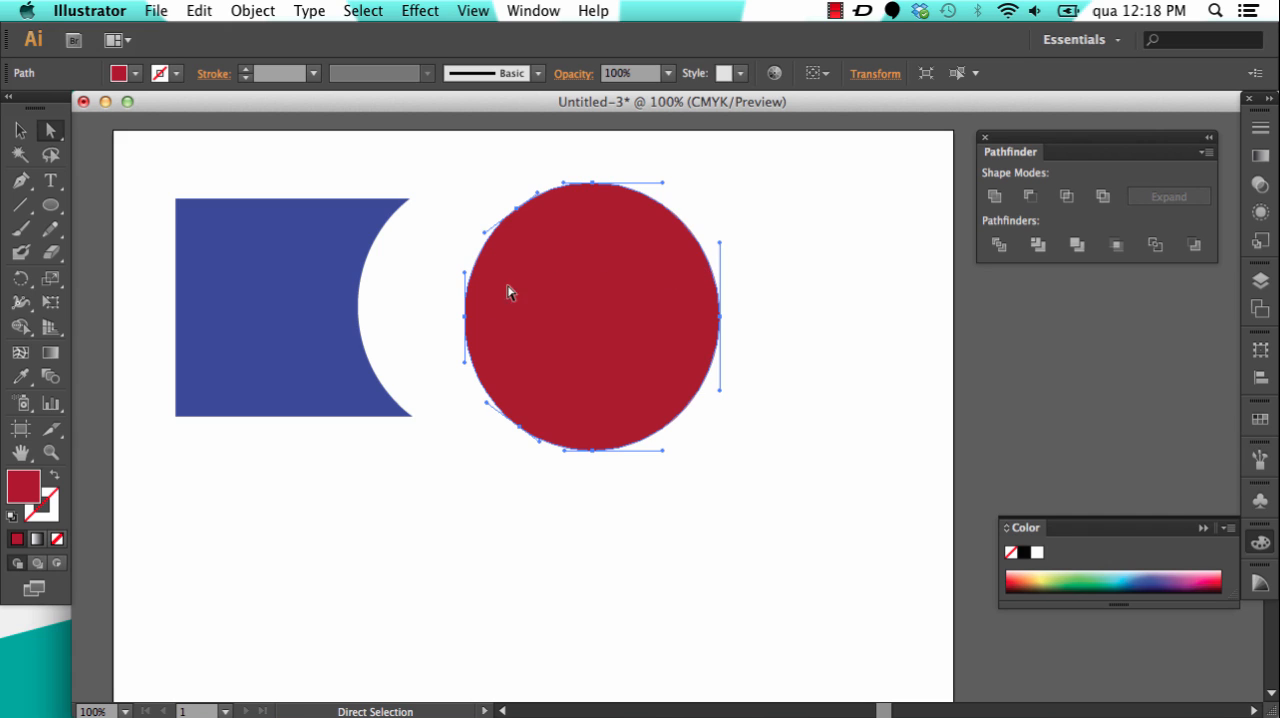
pyautogui.press('super+z')
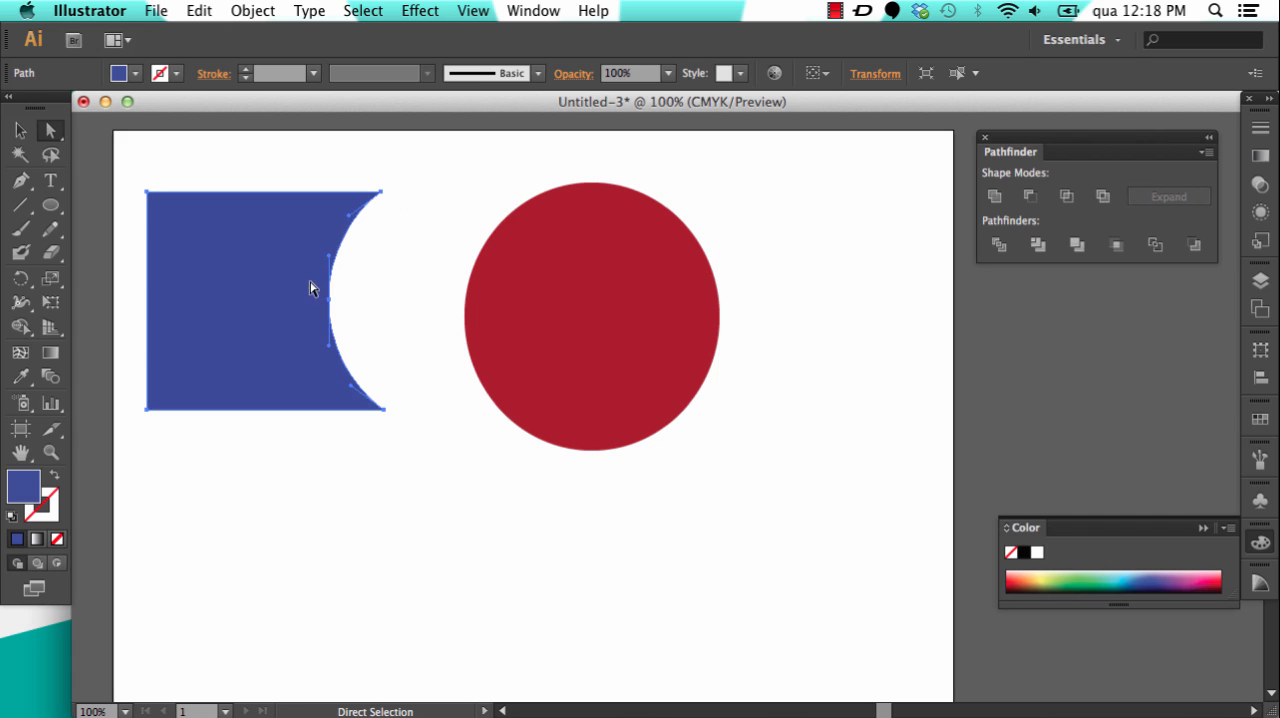
# Step: Undo the moves of the separated pieces and the Trim operation
pyautogui.press('super+z')
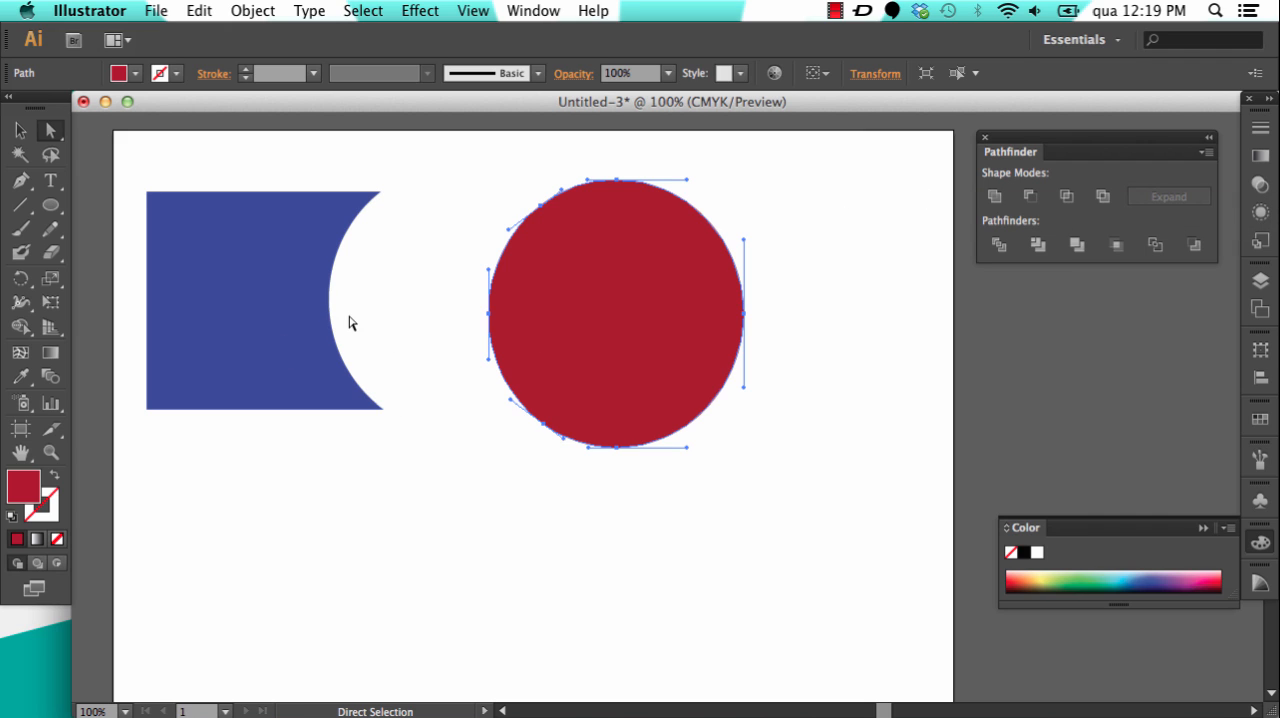
pyautogui.press('v')
pyautogui.press('super+z')
pyautogui.press('super+z')
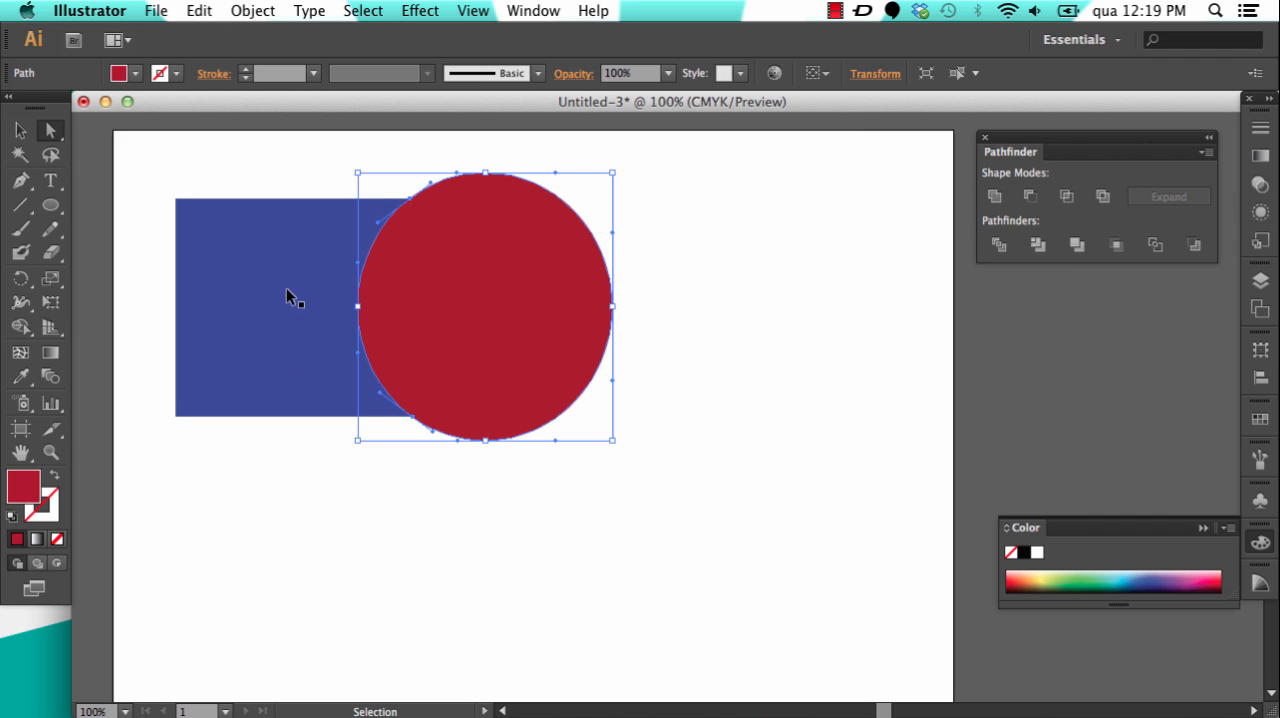
pyautogui.press('a')
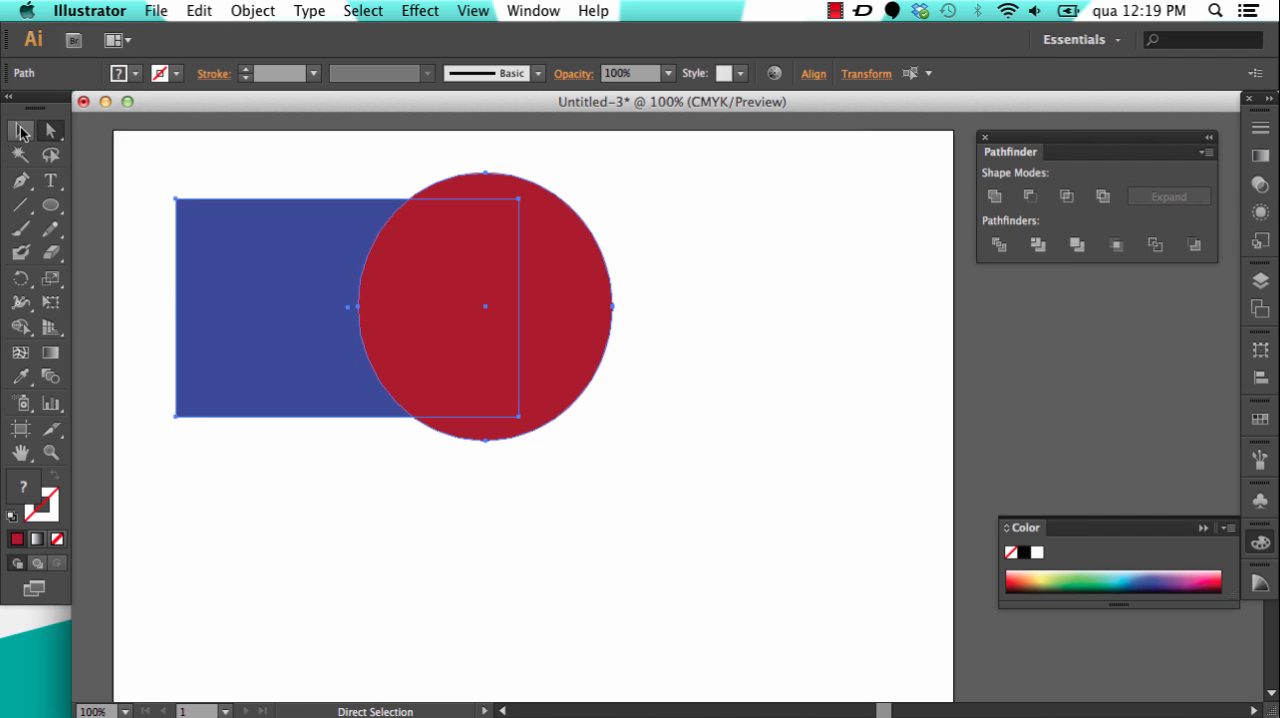
# Step: Select the blue rectangle and red ellipse together with the Selection tool and apply the Merge pathfinder
pyautogui.click(20, 130)
pyautogui.click(646, 210)
pyautogui.moveTo(630, 156); pyautogui.dragTo(155, 463)
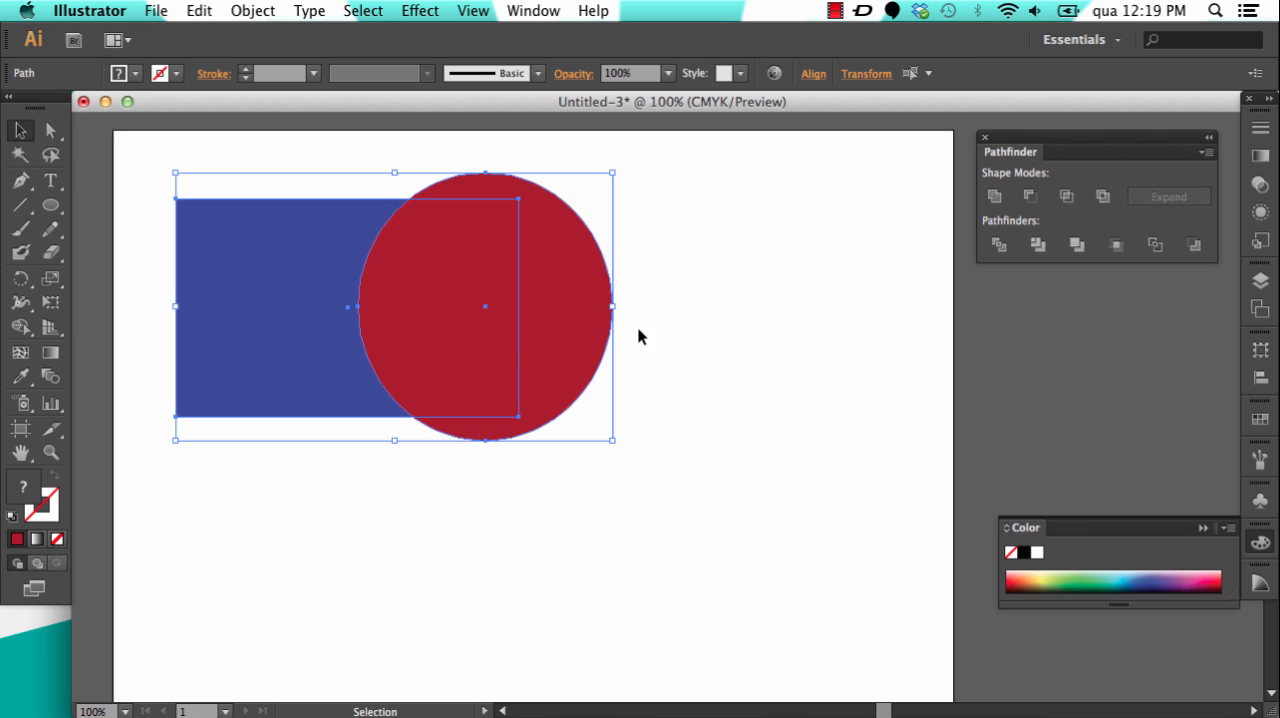
pyautogui.click(1077, 247)
# Step: Reselect the rectangle and ellipse one by one, apply the Merge pathfinder again, and undo it
pyautogui.click(665, 276)
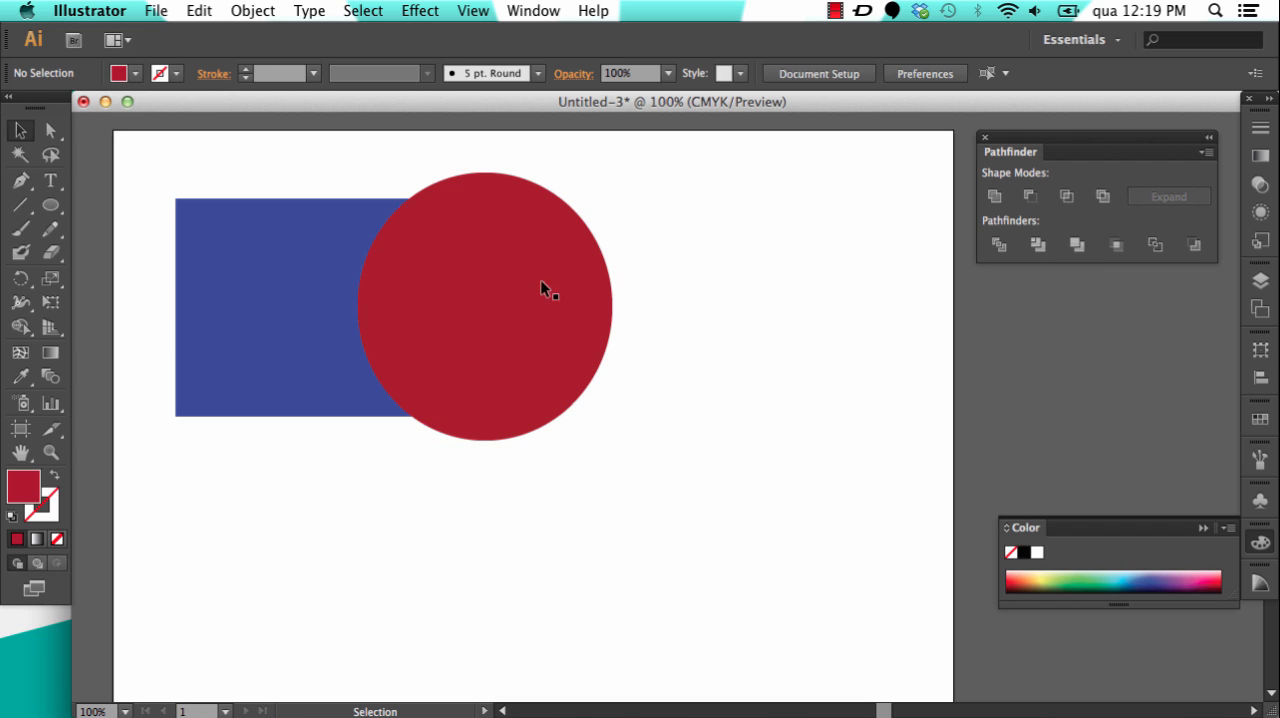
pyautogui.click(270, 305)
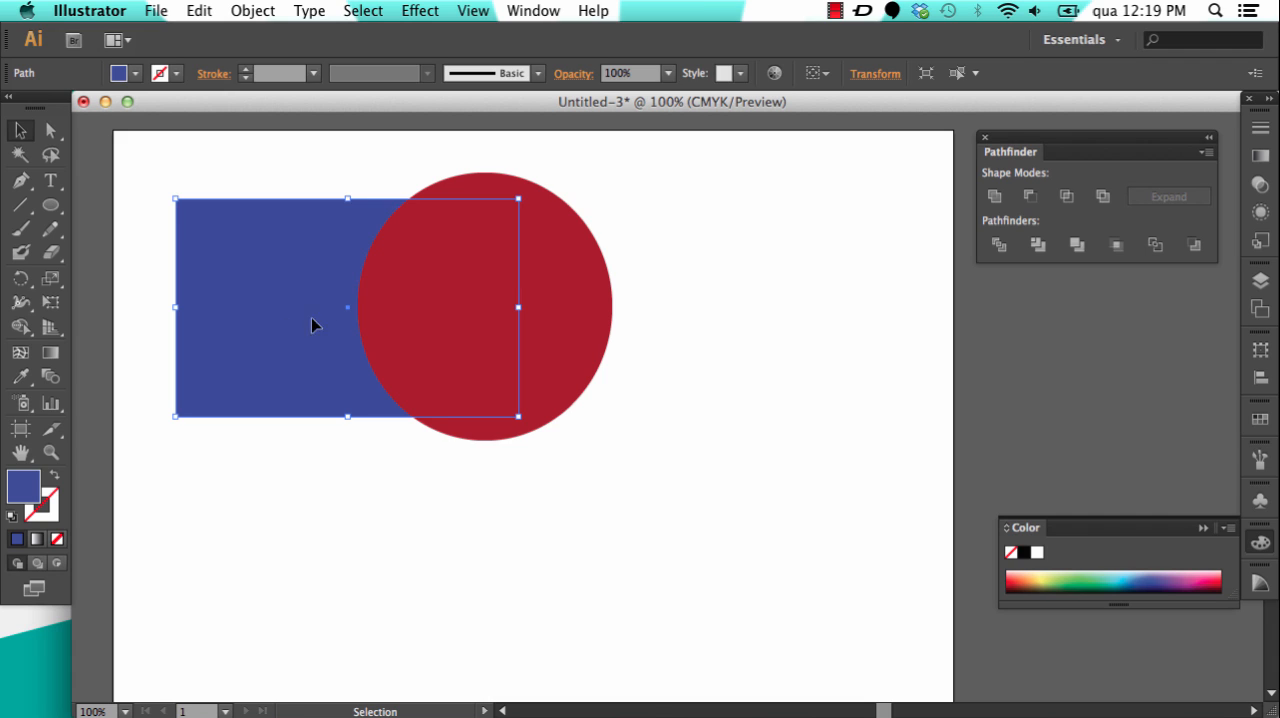
pyautogui.keyDown('shift'); pyautogui.click(574, 297); pyautogui.keyUp('shift')
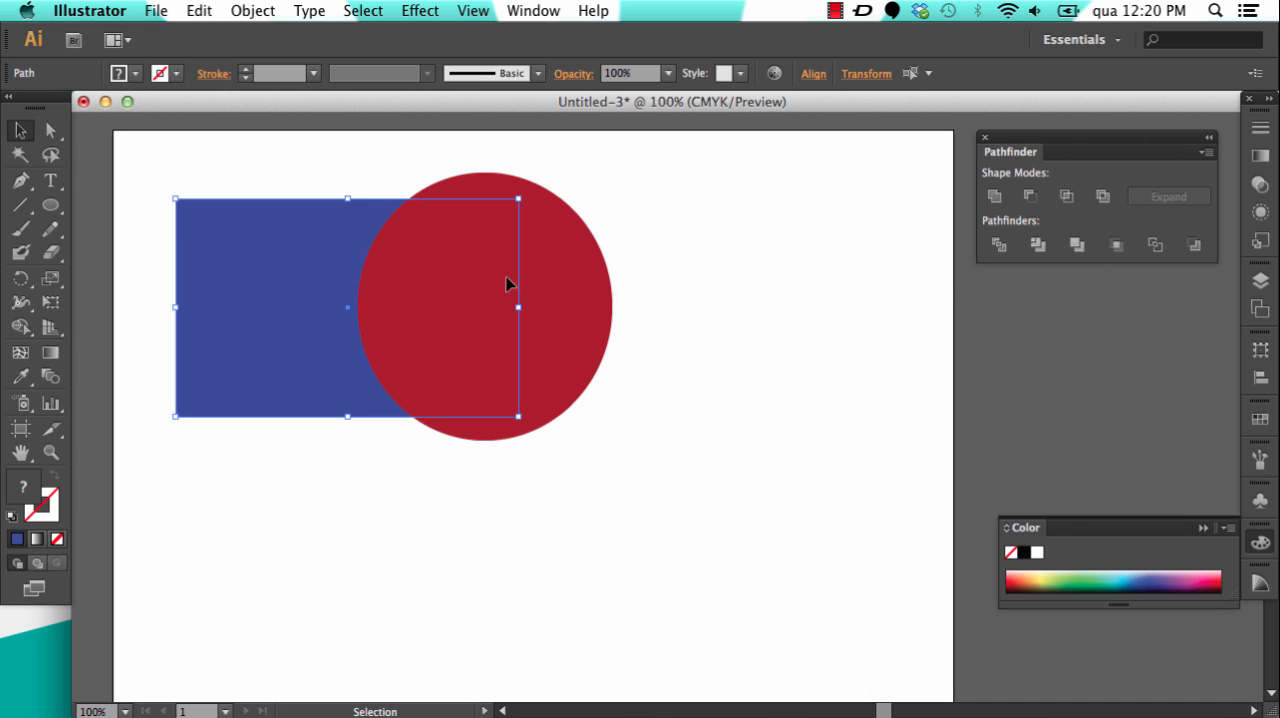
pyautogui.click(1078, 246)
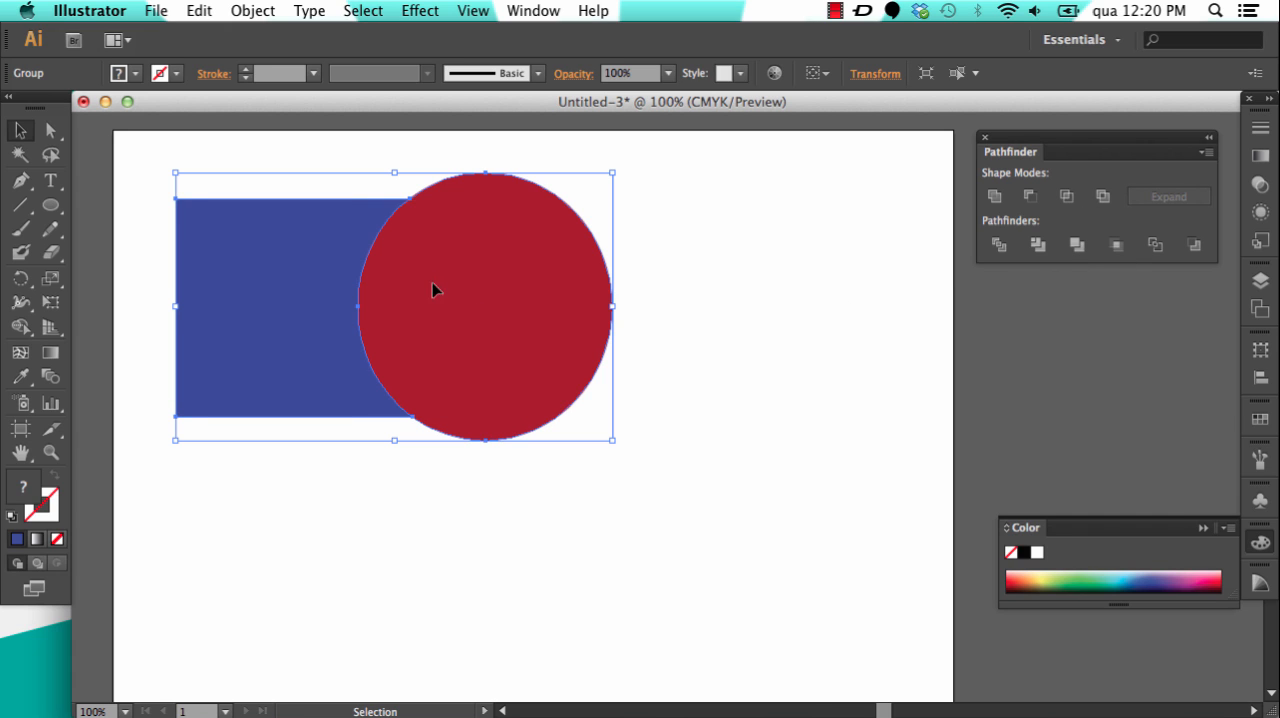
pyautogui.press('a')
pyautogui.press('v')
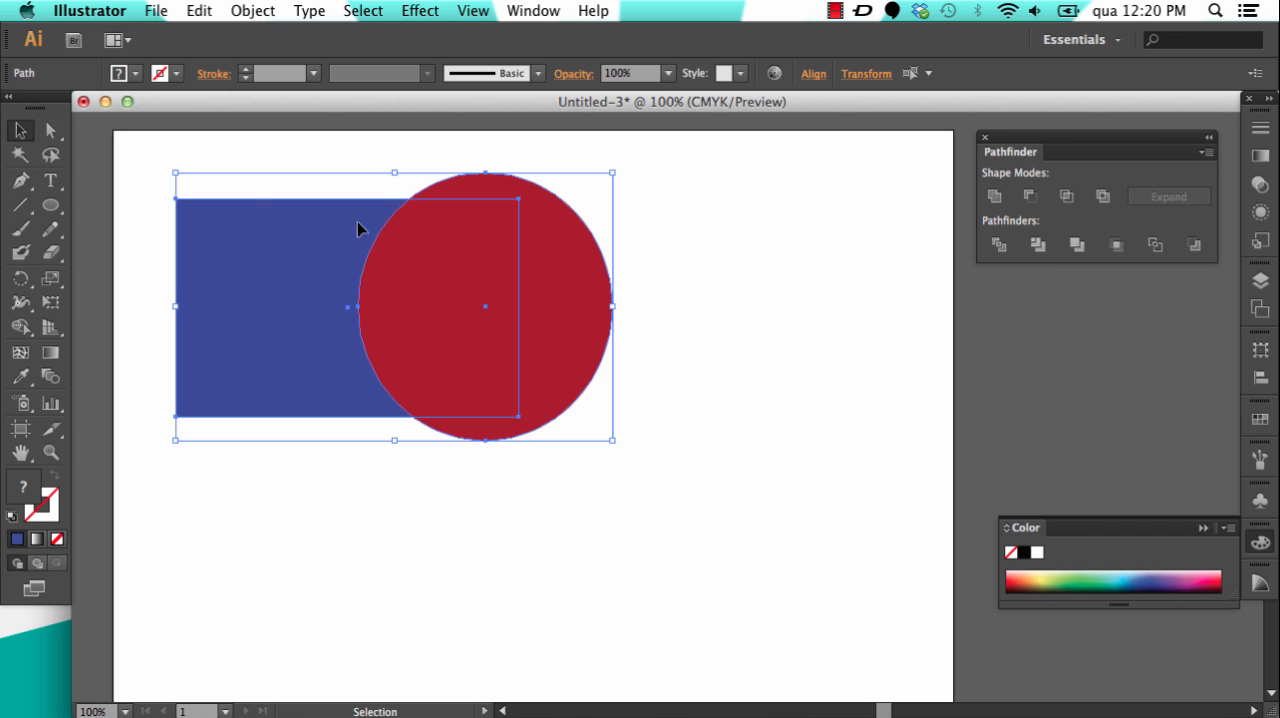
# Step: Clear the selection, select the blue rectangle plus the red ellipse, and apply the Merge pathfinder once more
pyautogui.click(156, 211)
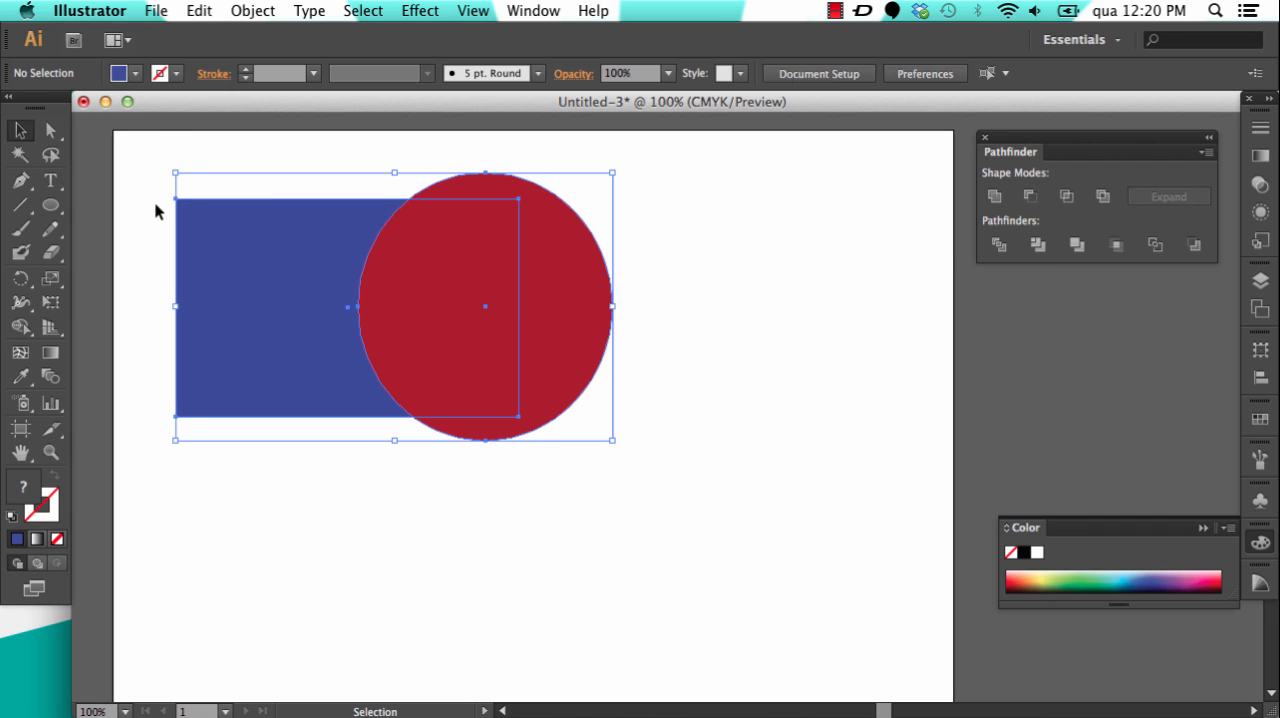
pyautogui.click(228, 260)
pyautogui.keyDown('shift'); pyautogui.click(576, 284); pyautogui.keyUp('shift')
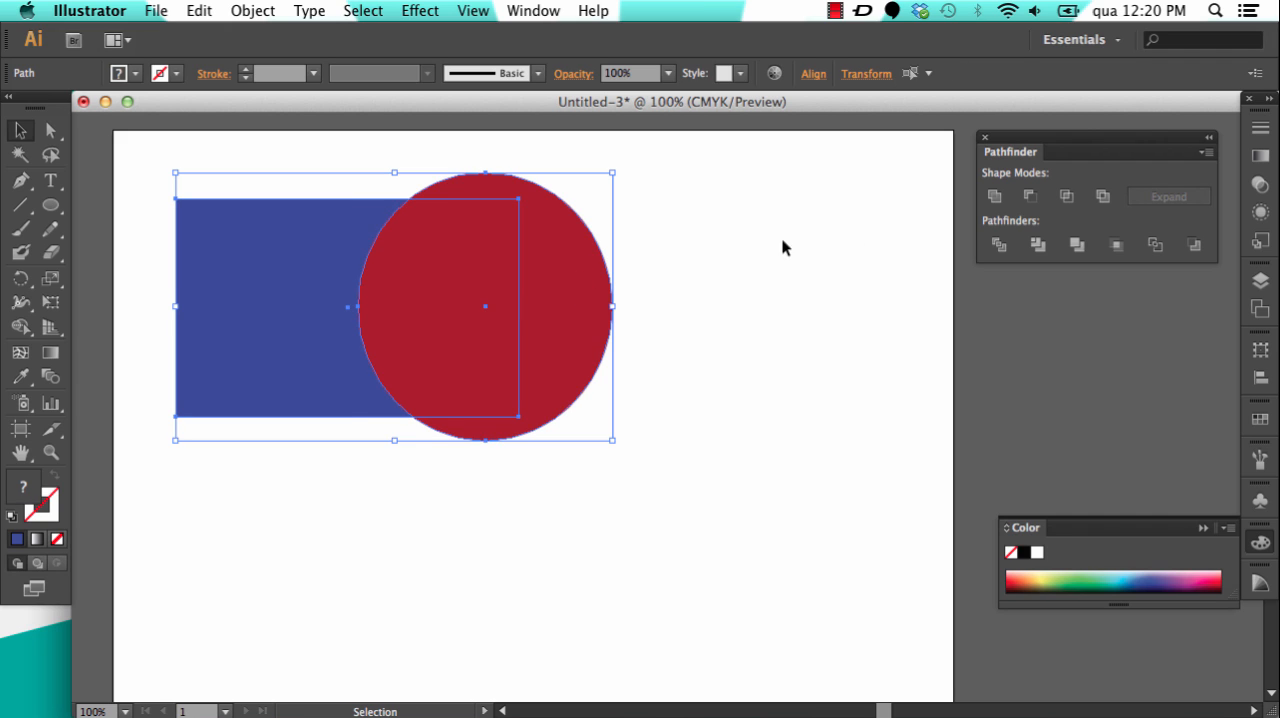
pyautogui.click(1077, 249)
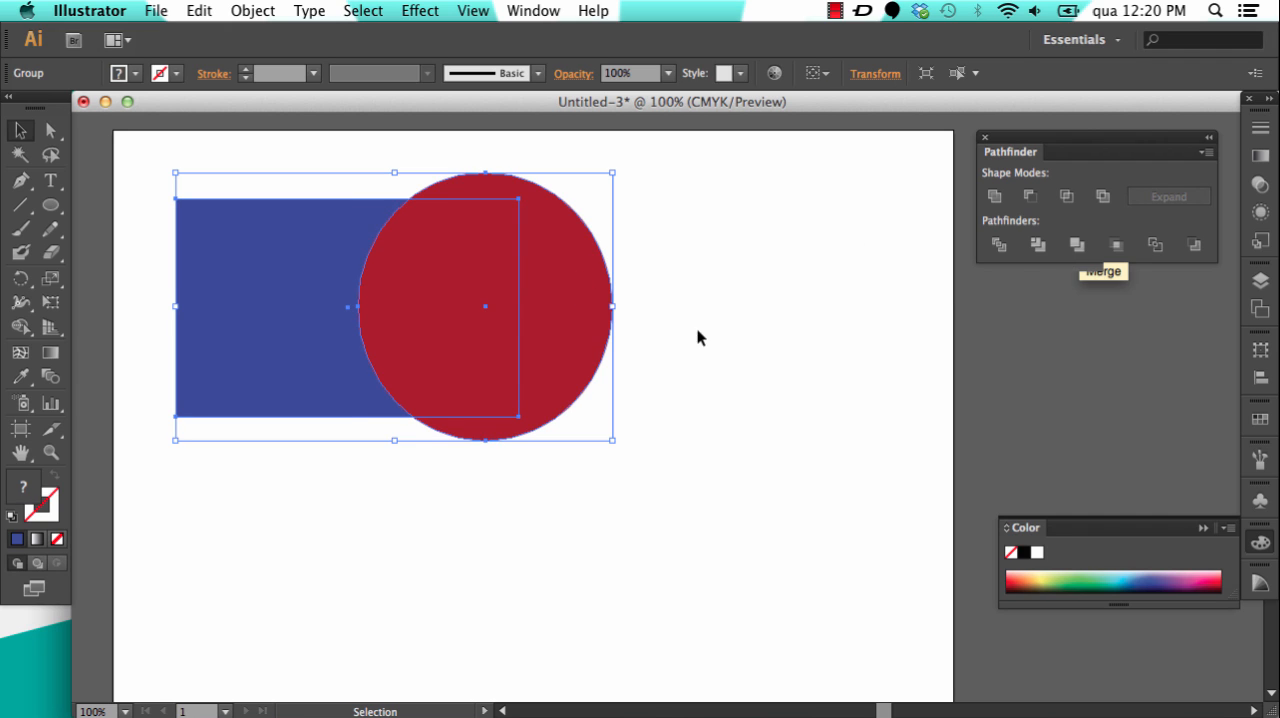
# Step: Directly select the blue piece of the merged group, and undo the Merge operation
pyautogui.click(51, 130)
pyautogui.click(114, 200)
pyautogui.moveTo(302, 280)
pyautogui.mouseDown()
pyautogui.moveTo(248, 254)
pyautogui.moveTo(301, 278)
pyautogui.mouseUp()
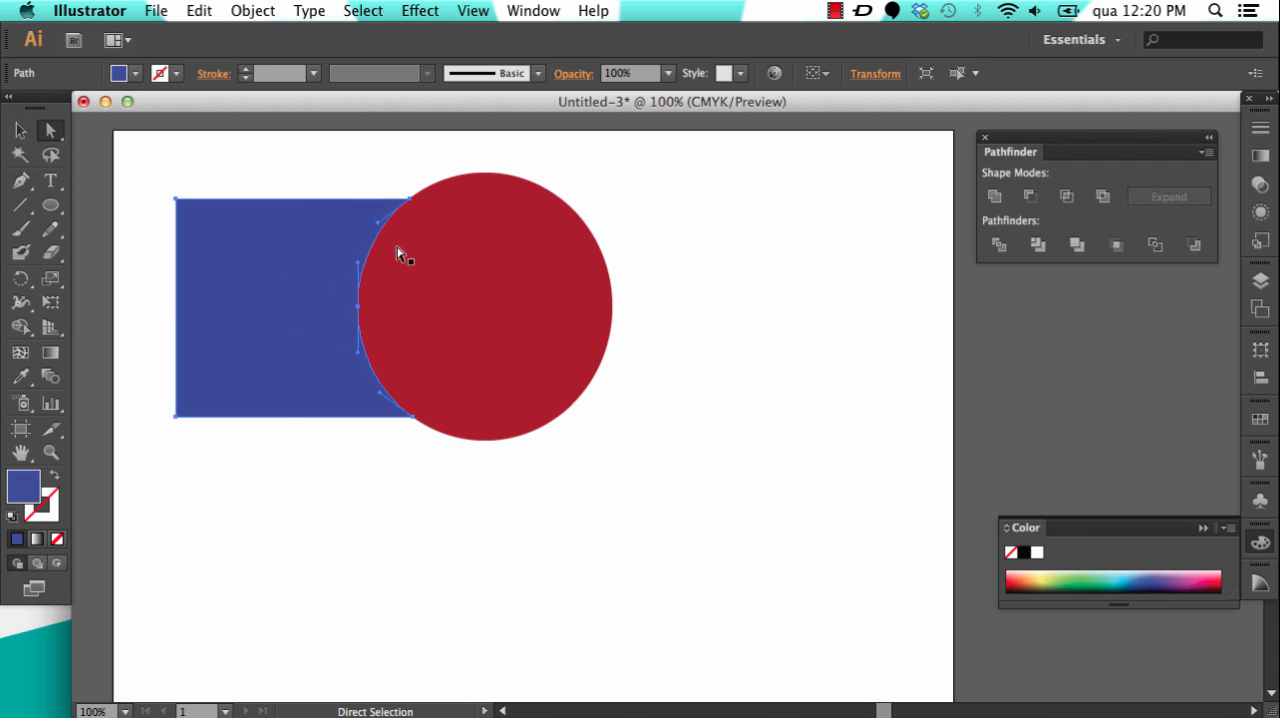
pyautogui.press('v')
pyautogui.keyDown('shift'); pyautogui.click(489, 283); pyautogui.keyUp('shift')
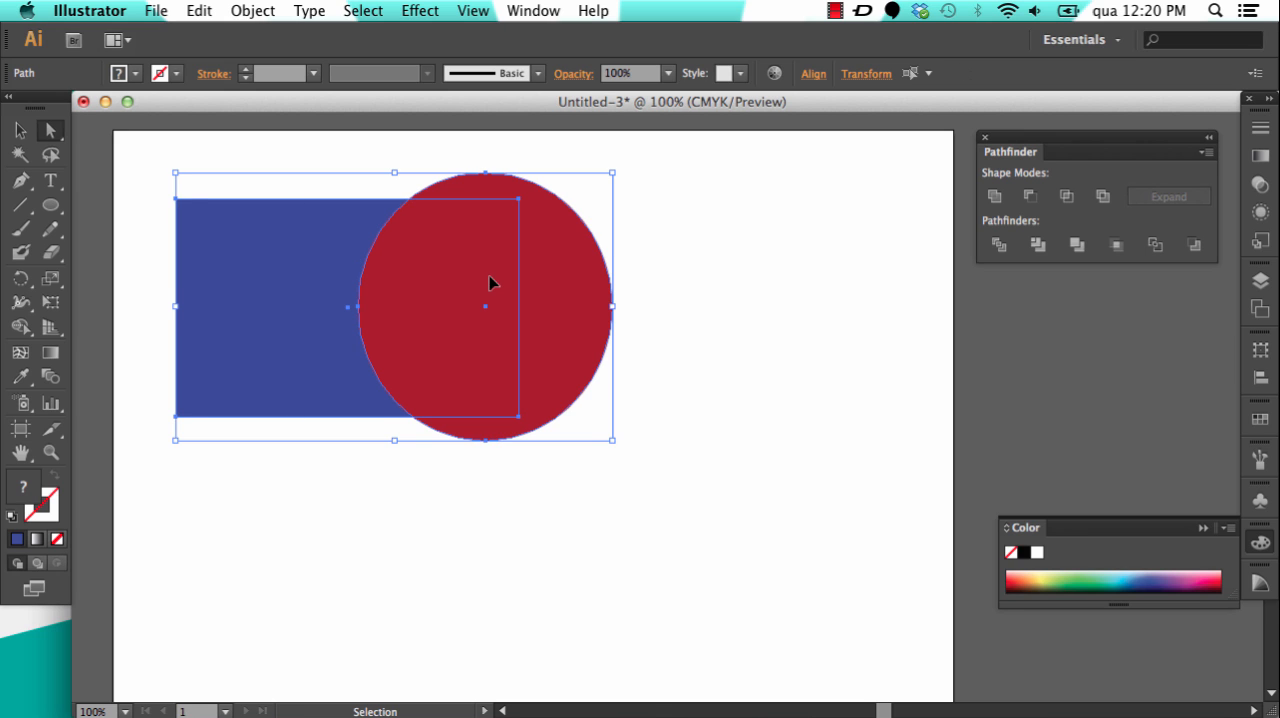
# Step: Select both intact shapes together, apply the Merge pathfinder, and undo it
pyautogui.click(20, 130)
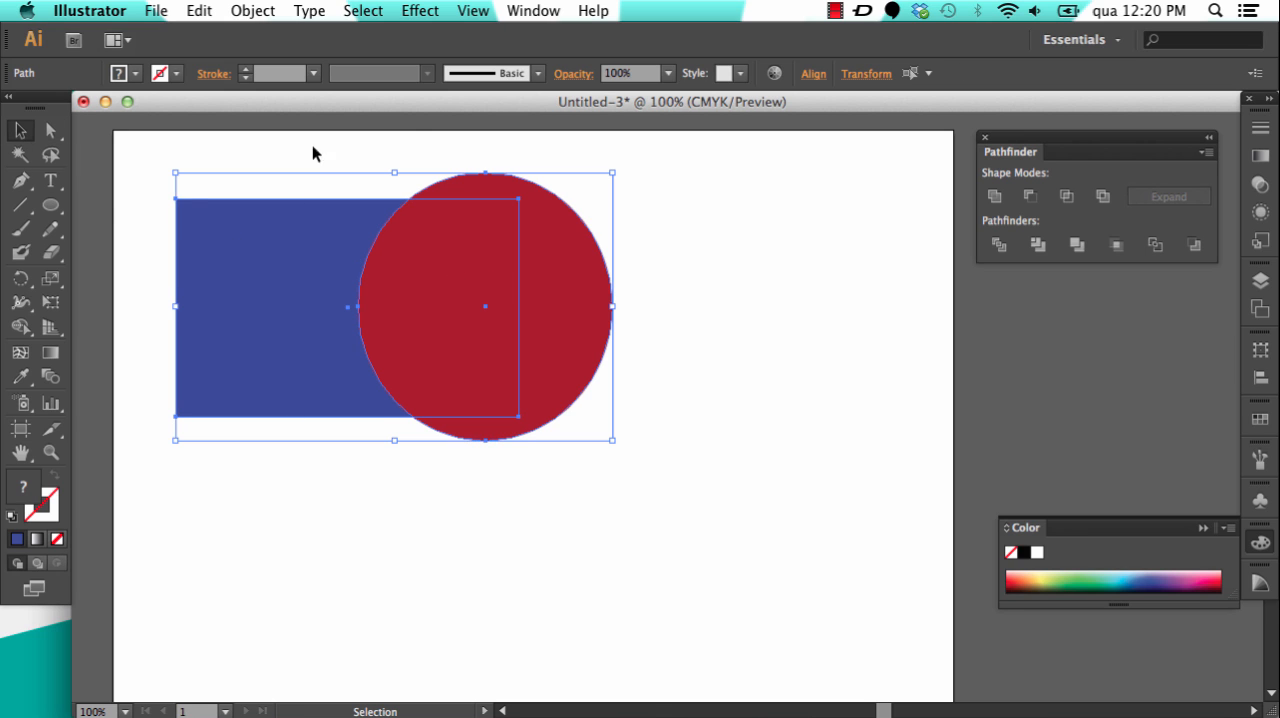
pyautogui.click(650, 202)
pyautogui.moveTo(612, 152); pyautogui.dragTo(160, 446)
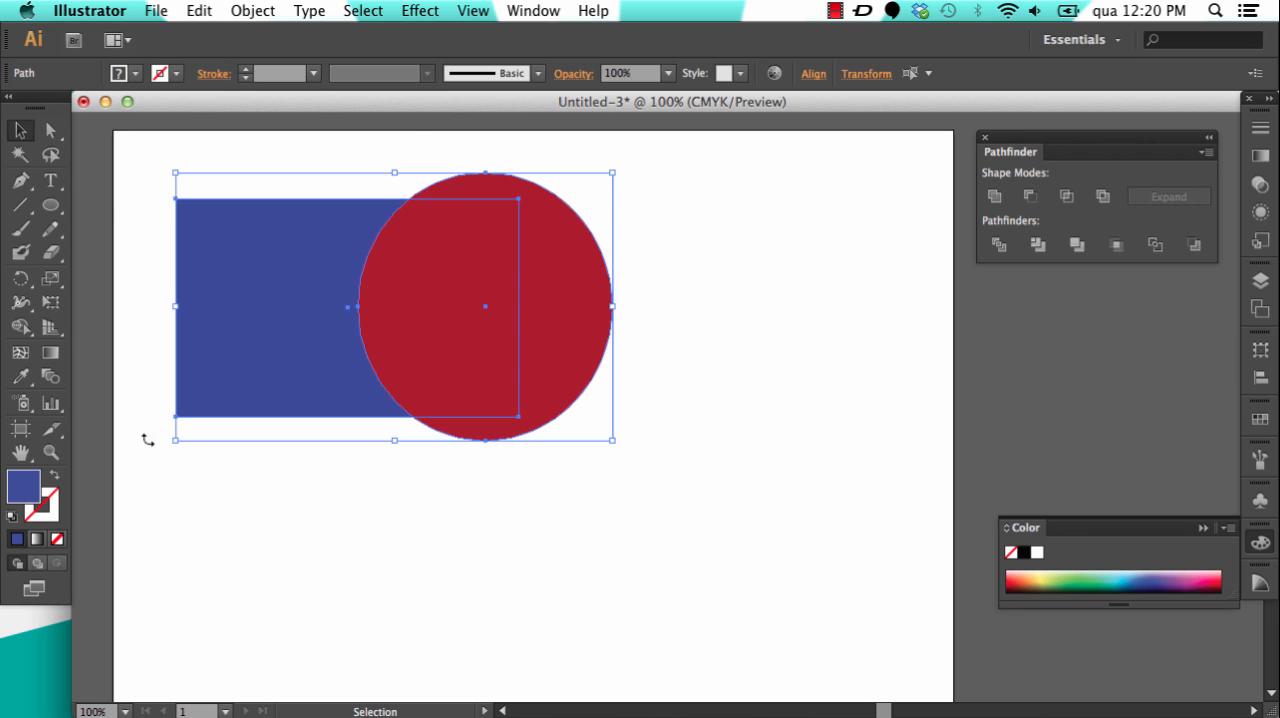
pyautogui.click(1076, 248)
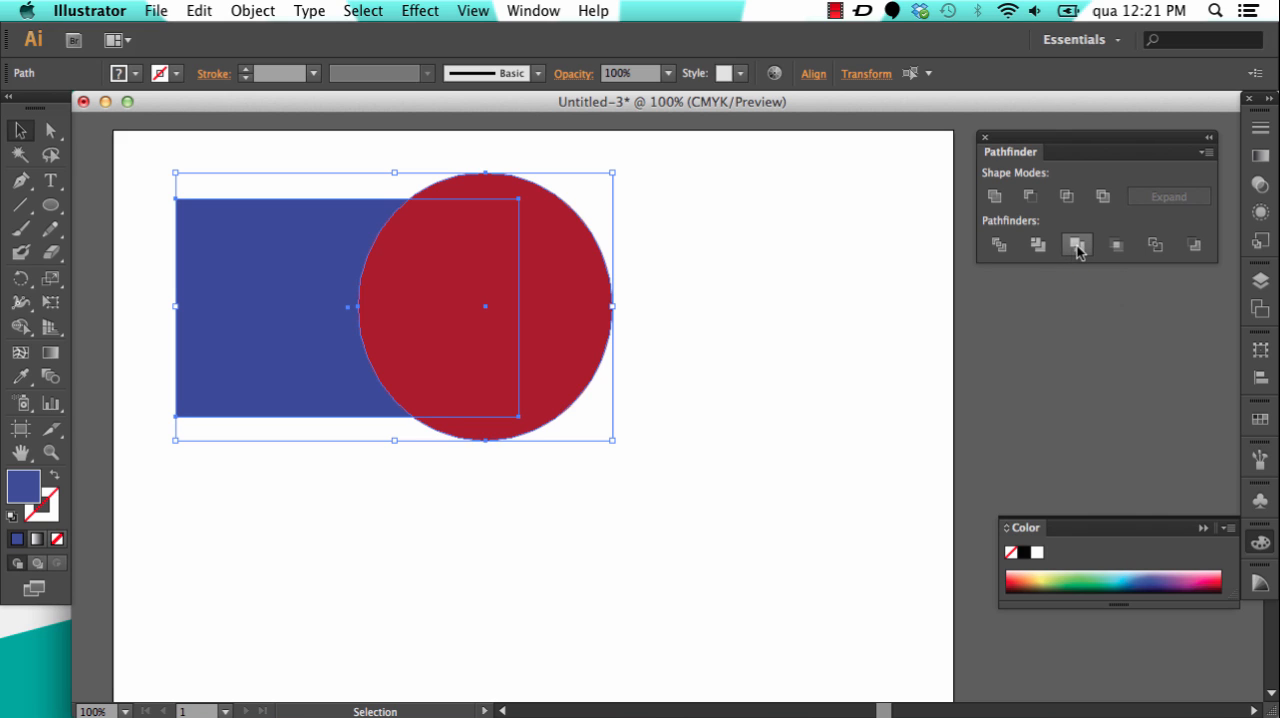
pyautogui.press('super+z')
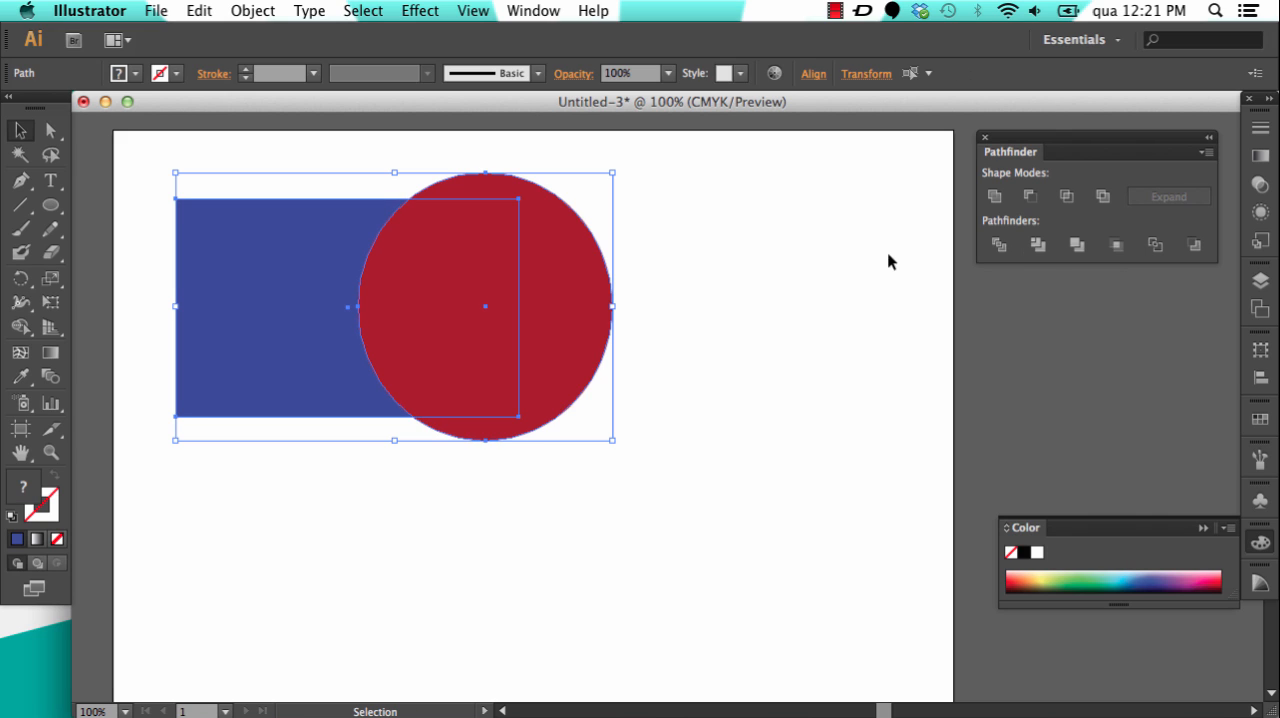
# Step: Reselect the ellipse and rectangle, shift them very slightly to the right, and apply the Merge pathfinder
pyautogui.click(684, 260)
pyautogui.click(513, 281)
pyautogui.keyDown('shift'); pyautogui.click(270, 303); pyautogui.keyUp('shift')
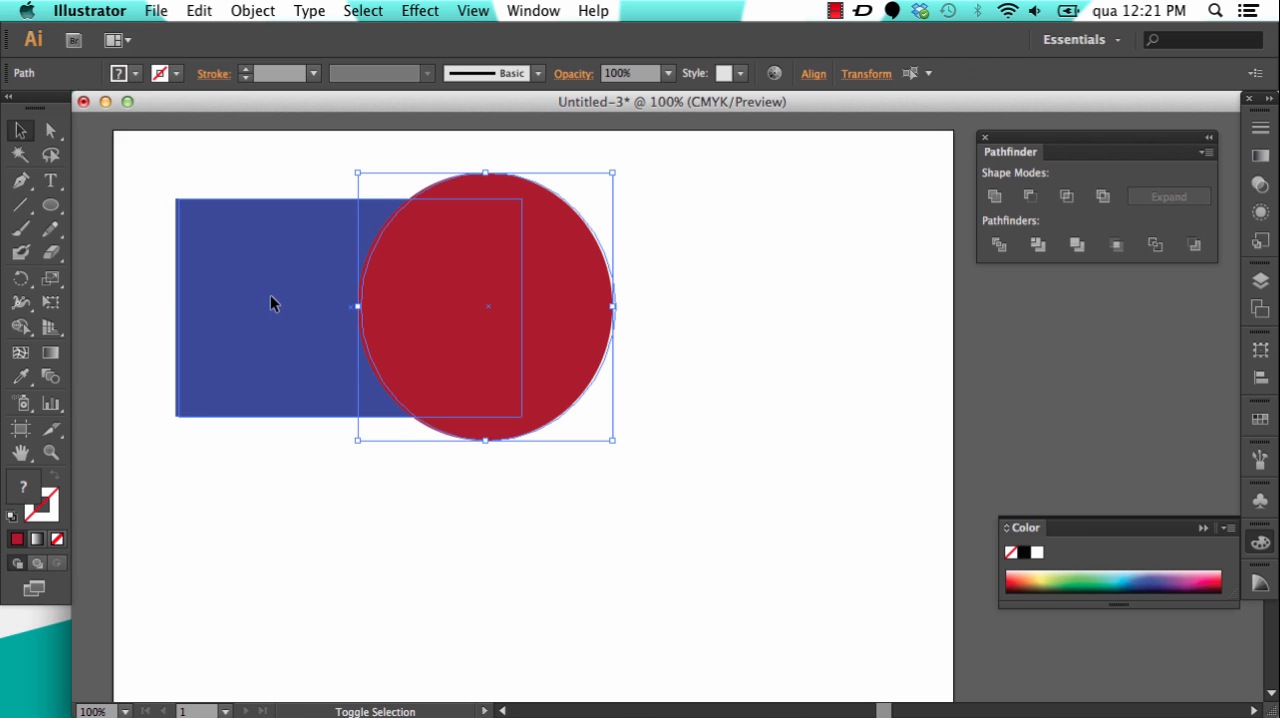
pyautogui.click(1078, 248)
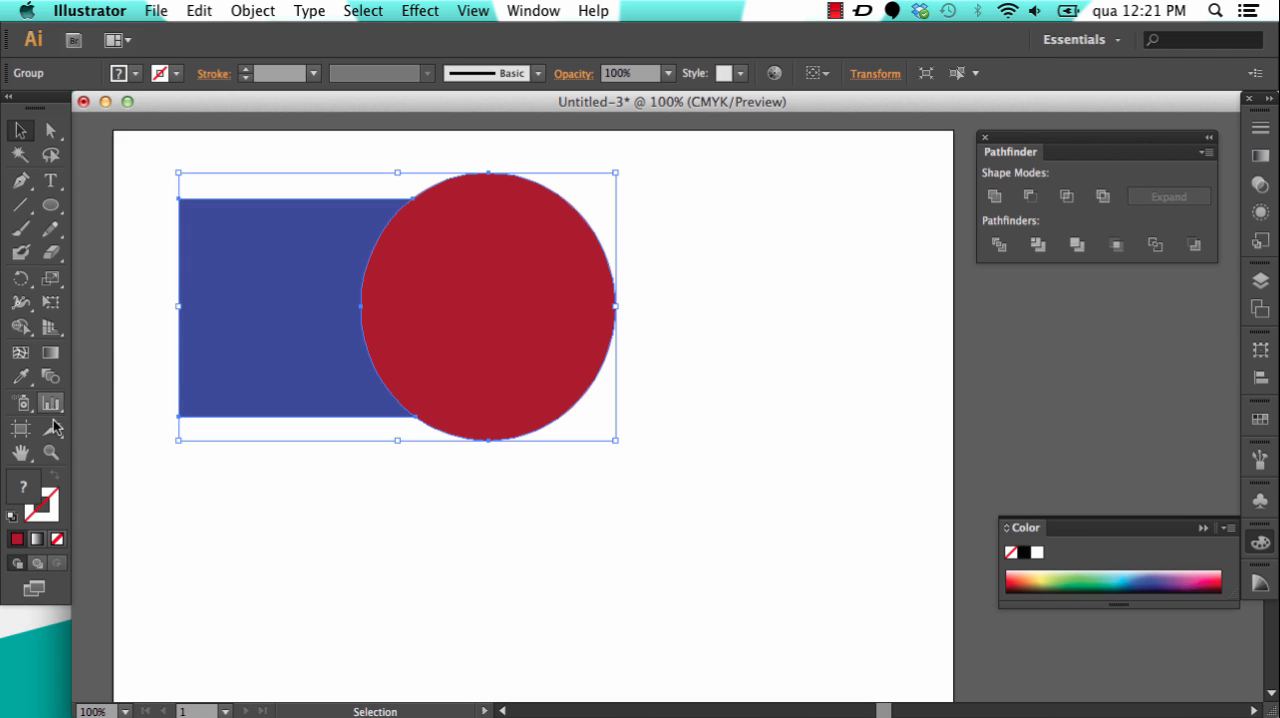
# Step: Change the merged group's fill to purple using the color picker's hue
pyautogui.doubleClick(20, 483)
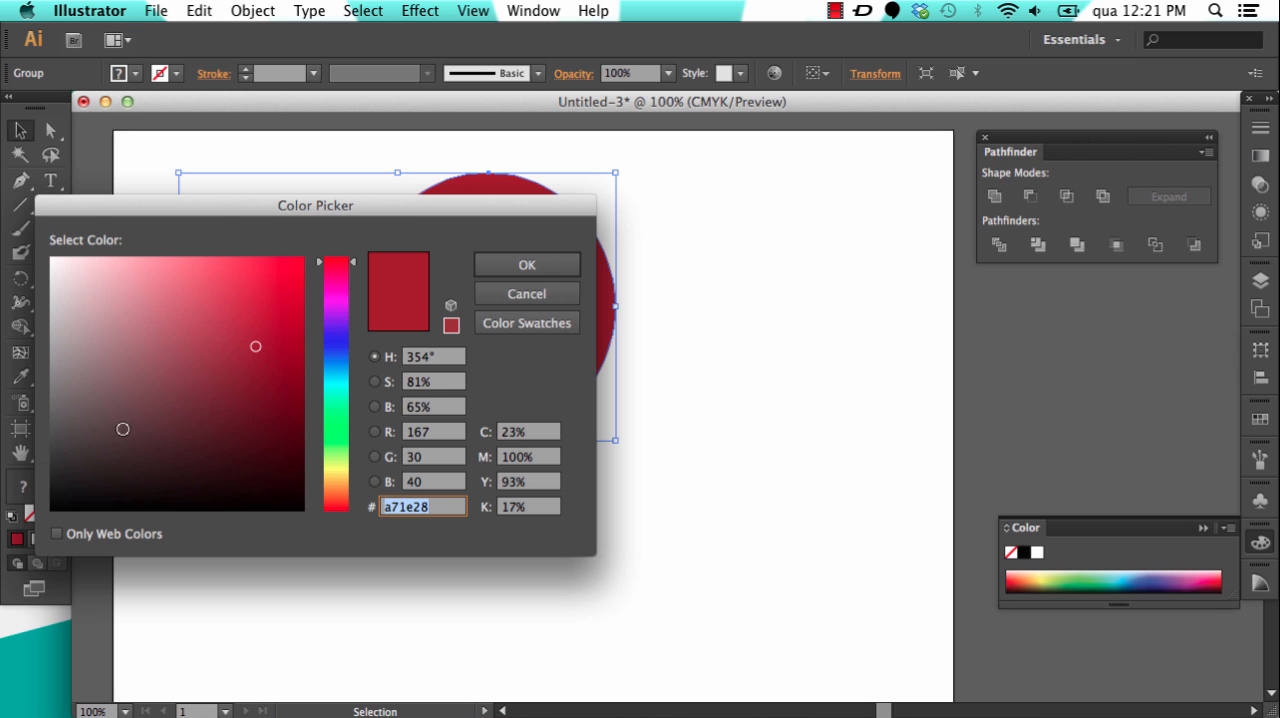
pyautogui.click(336, 292)
pyautogui.click(527, 266)
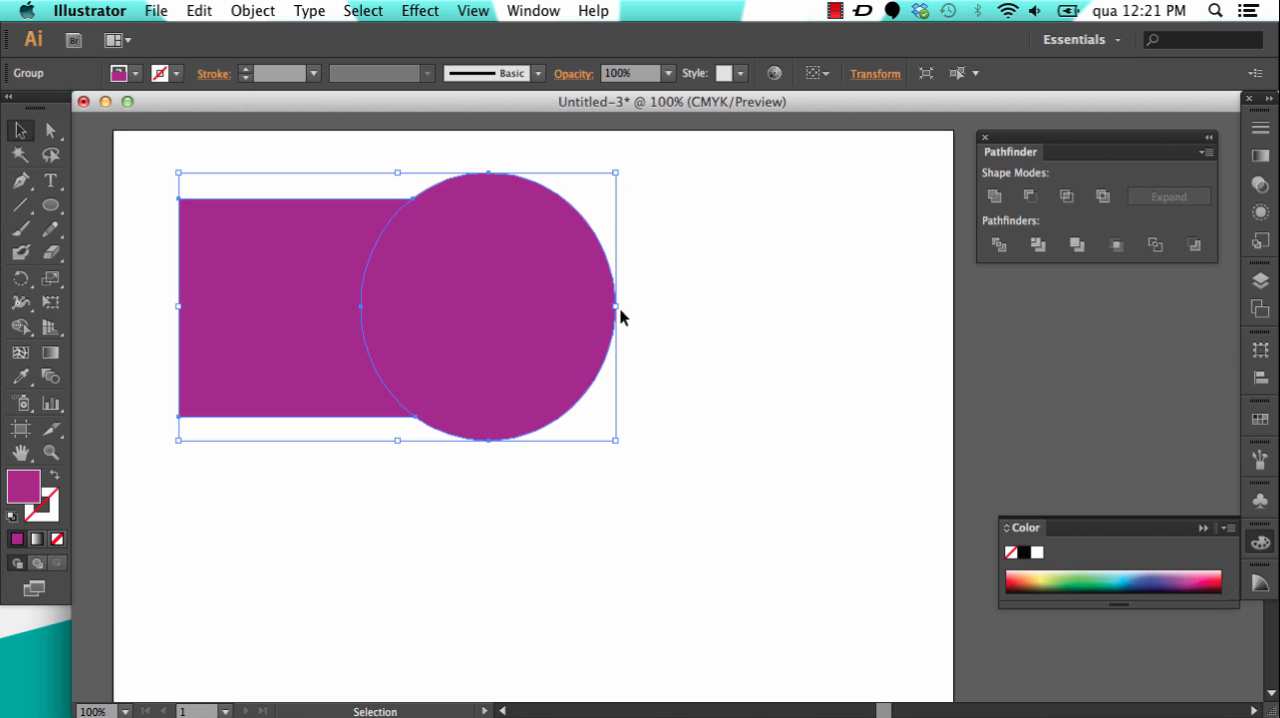
# Step: Move the purple merged group to the right and directly pull its ellipse away from the rectangle piece
pyautogui.click(20, 131)
pyautogui.click(719, 249)
pyautogui.moveTo(411, 290); pyautogui.dragTo(465, 294)
pyautogui.moveTo(504, 288); pyautogui.dragTo(616, 308)
pyautogui.click(796, 314)
pyautogui.click(754, 300)
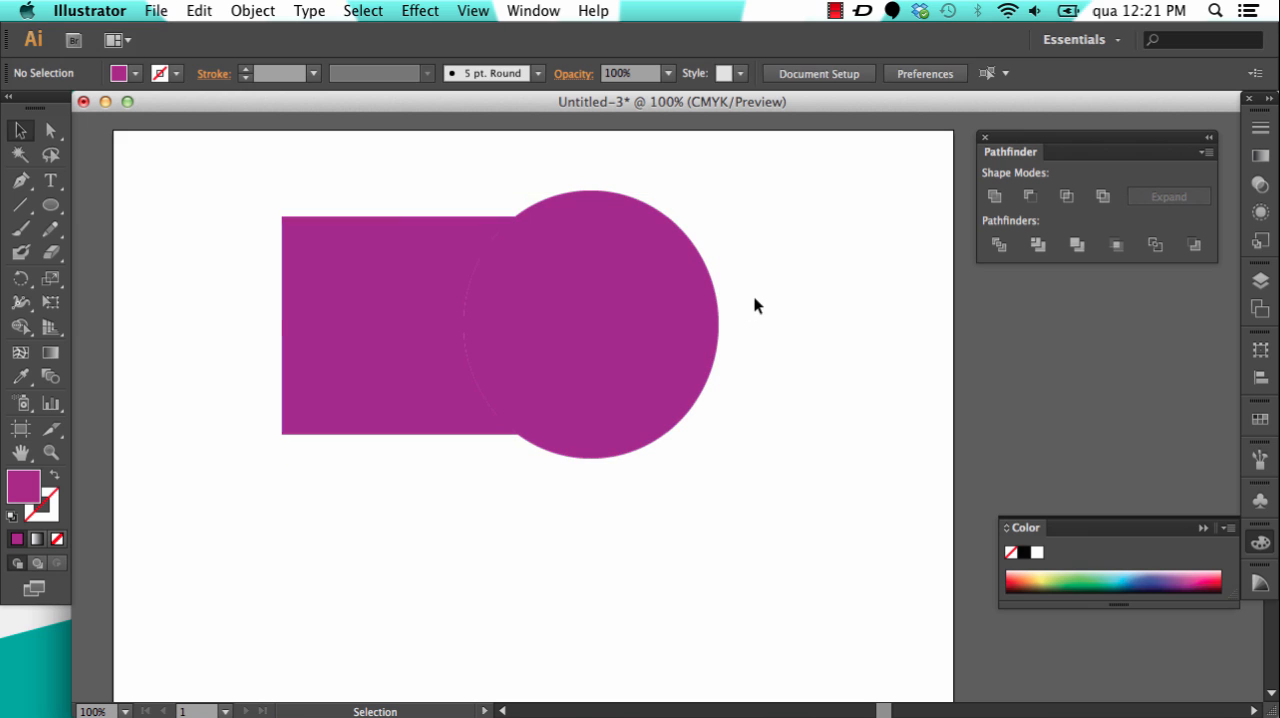
pyautogui.click(51, 130)
pyautogui.moveTo(670, 306); pyautogui.dragTo(752, 313)
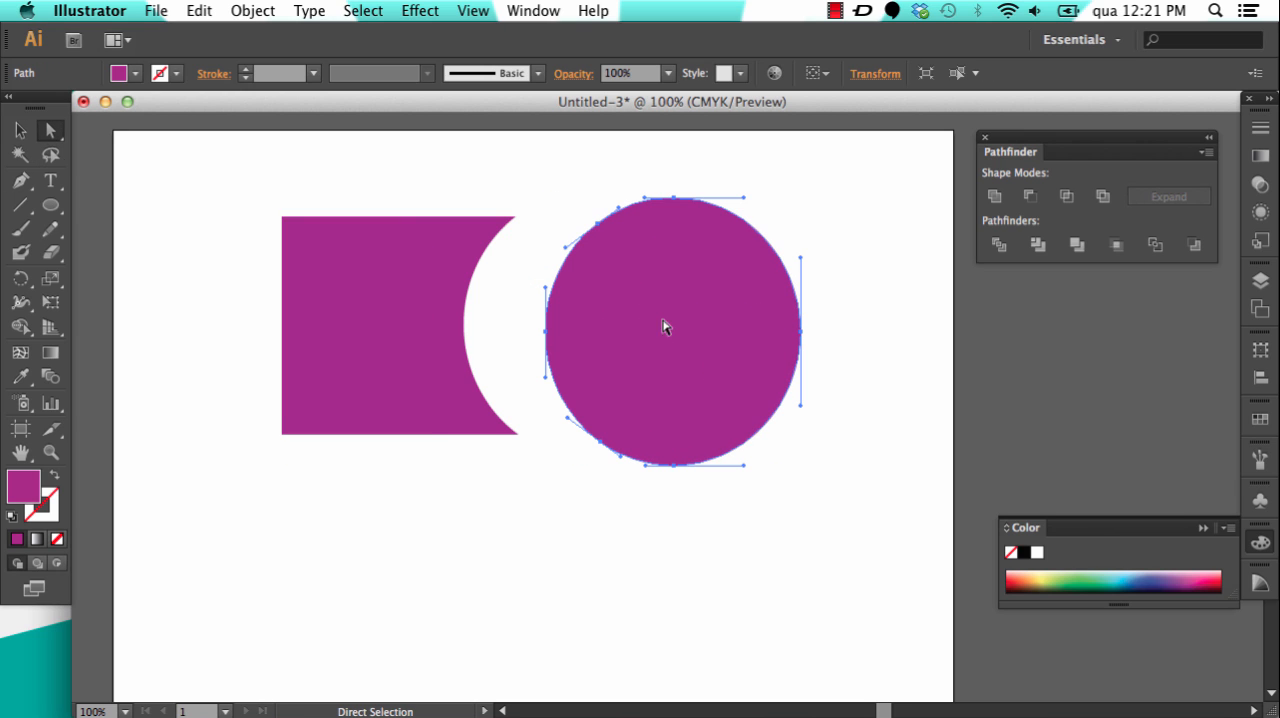
# Step: Undo the ellipse move, the group moves and the purple fill
pyautogui.press('super+z')
pyautogui.press('super+z')
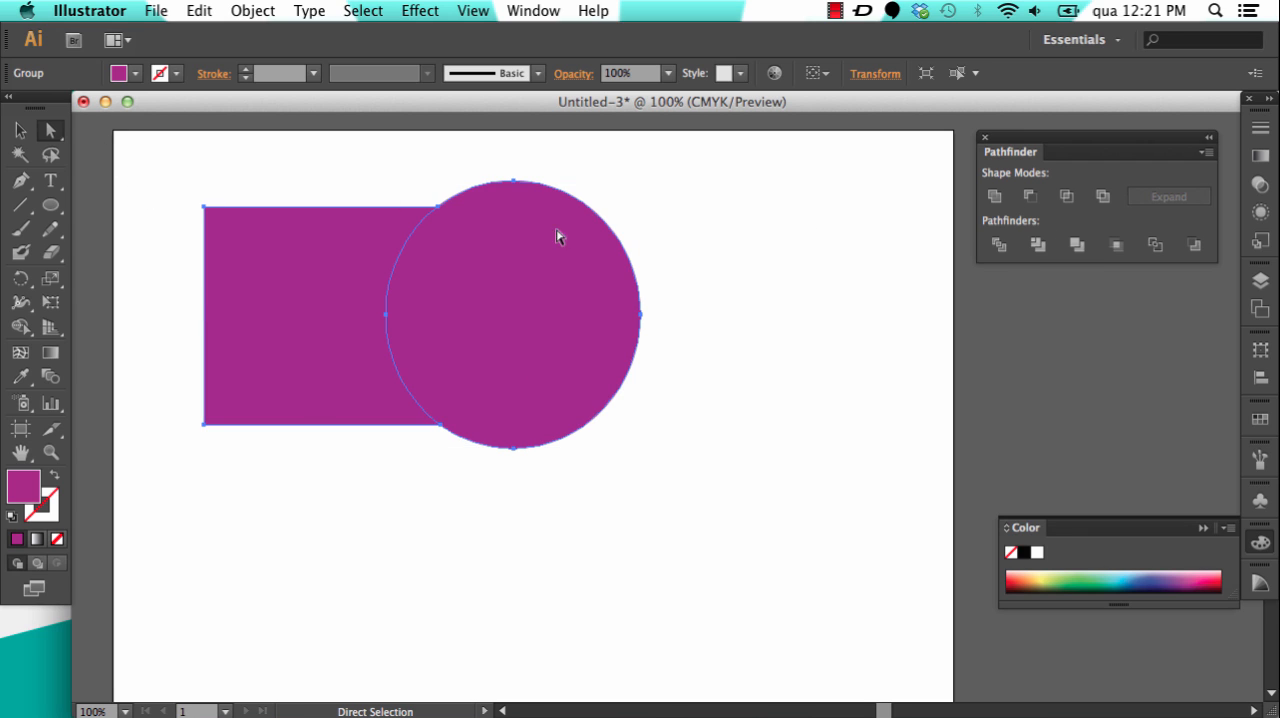
pyautogui.press('super+z')
pyautogui.press('super+z')
pyautogui.press('super+z')
pyautogui.press('super+z')
pyautogui.press('super+z')
pyautogui.press('super+z')
pyautogui.press('super+z')
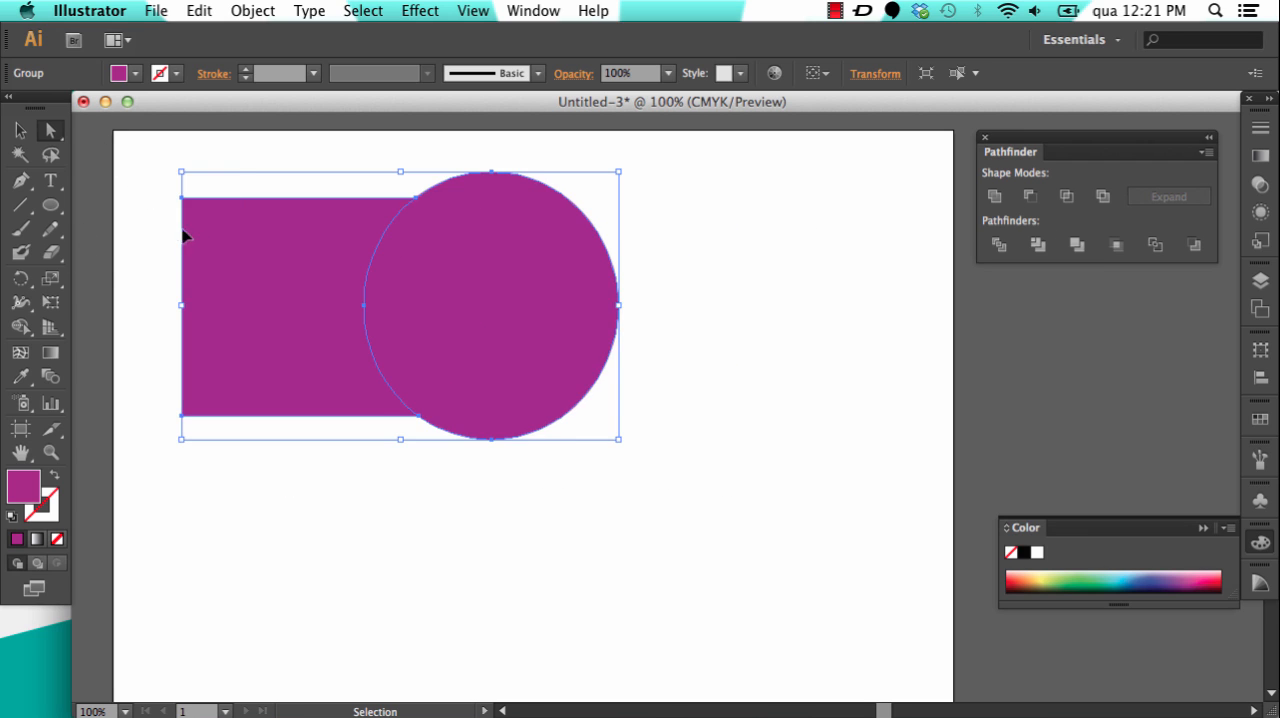
pyautogui.press('super+z')
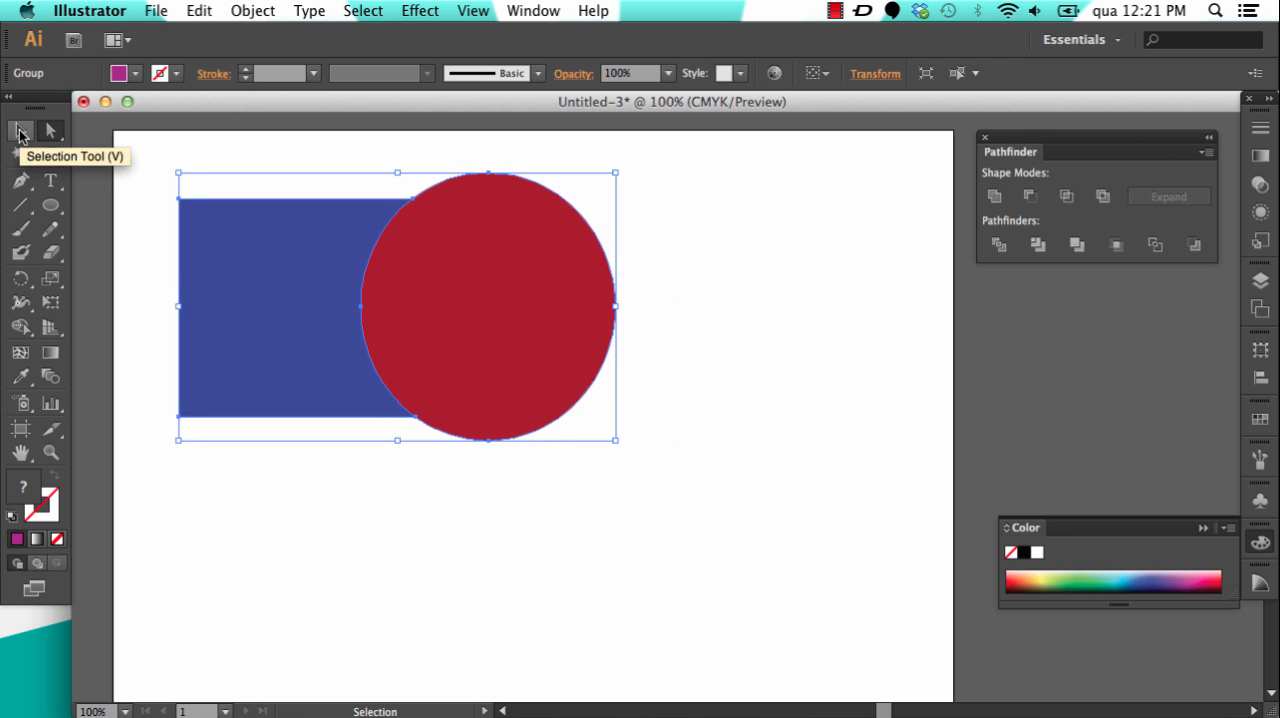
# Step: Move the merged blue and red group around to the right and slightly down as one object
pyautogui.click(50, 130)
pyautogui.moveTo(262, 242); pyautogui.dragTo(304, 267)
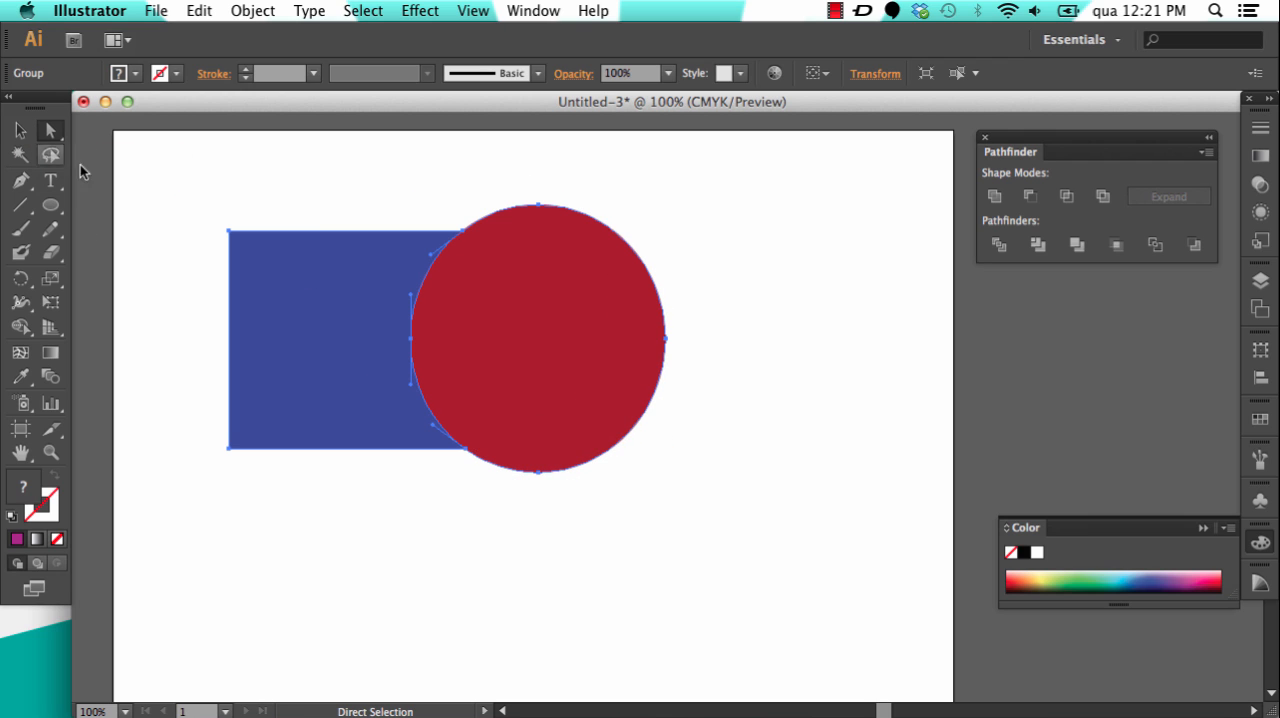
pyautogui.click(20, 130)
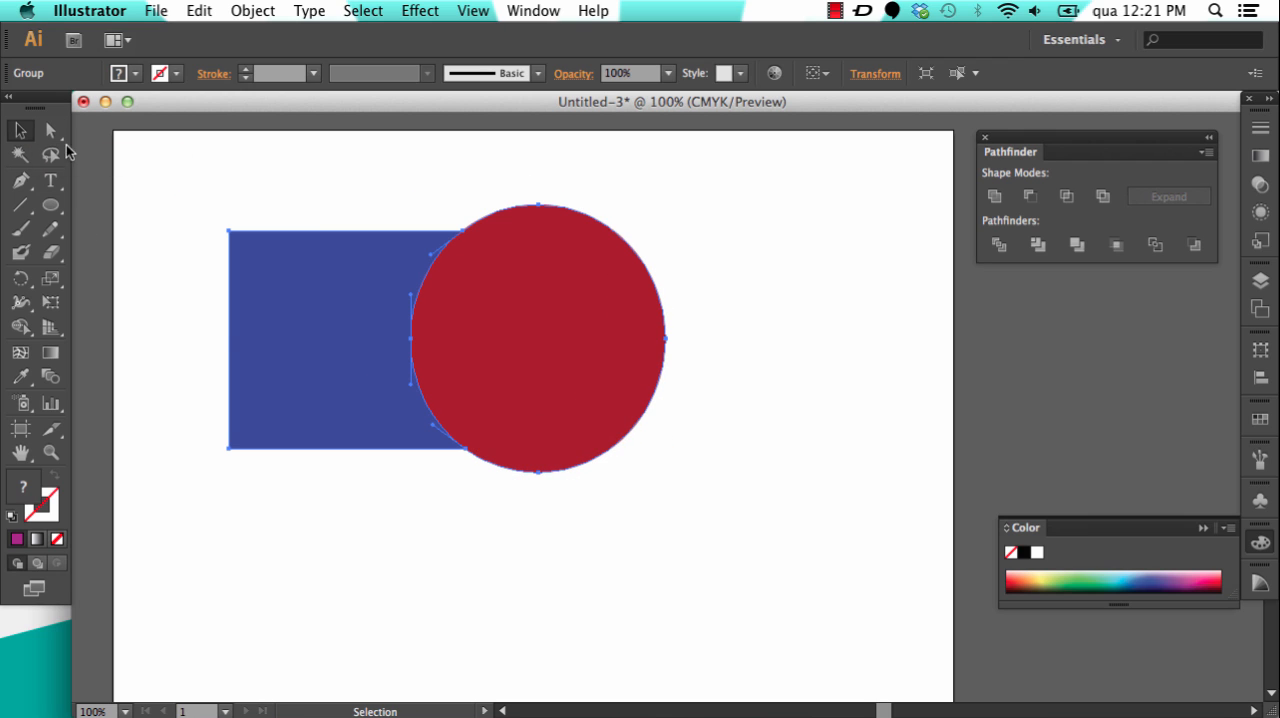
pyautogui.click(717, 298)
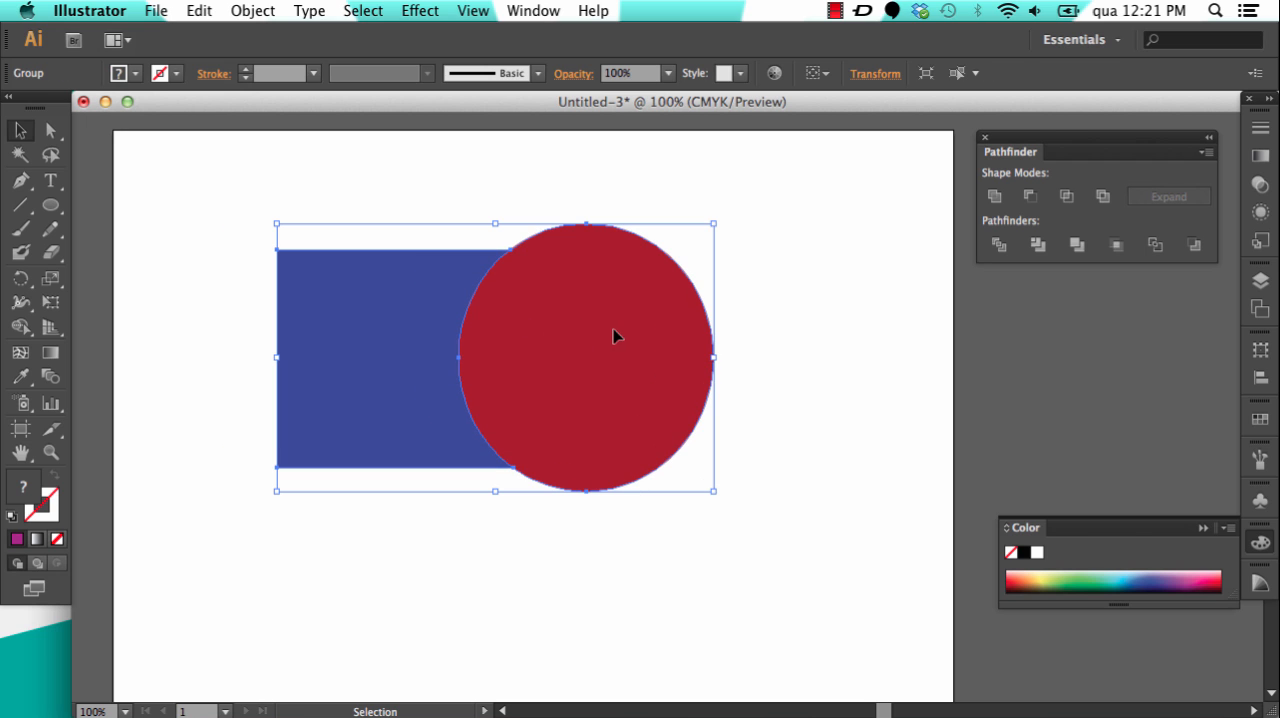
pyautogui.moveTo(617, 334); pyautogui.dragTo(685, 342)
pyautogui.click(789, 317)
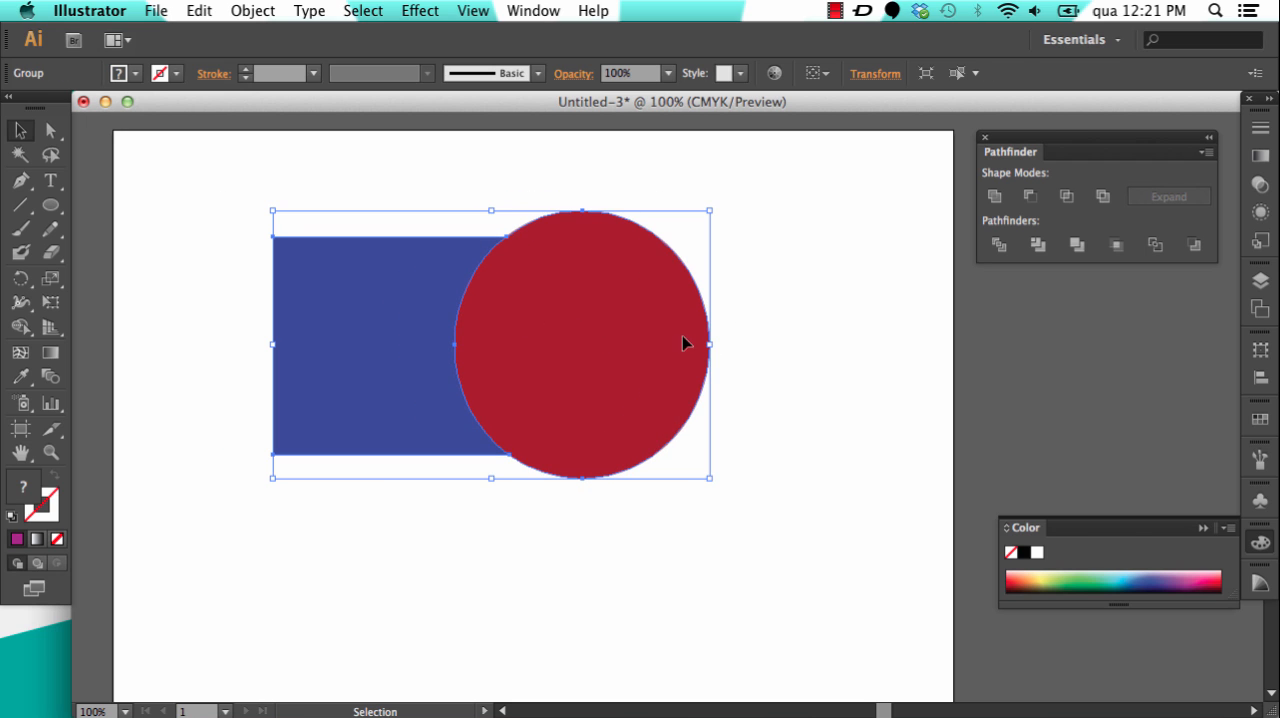
# Step: Undo the group moves and the Merge operation to bring back the intact rectangle and ellipse
pyautogui.press('super+z')
pyautogui.press('super+z')
pyautogui.press('super+z')
pyautogui.press('super+z')
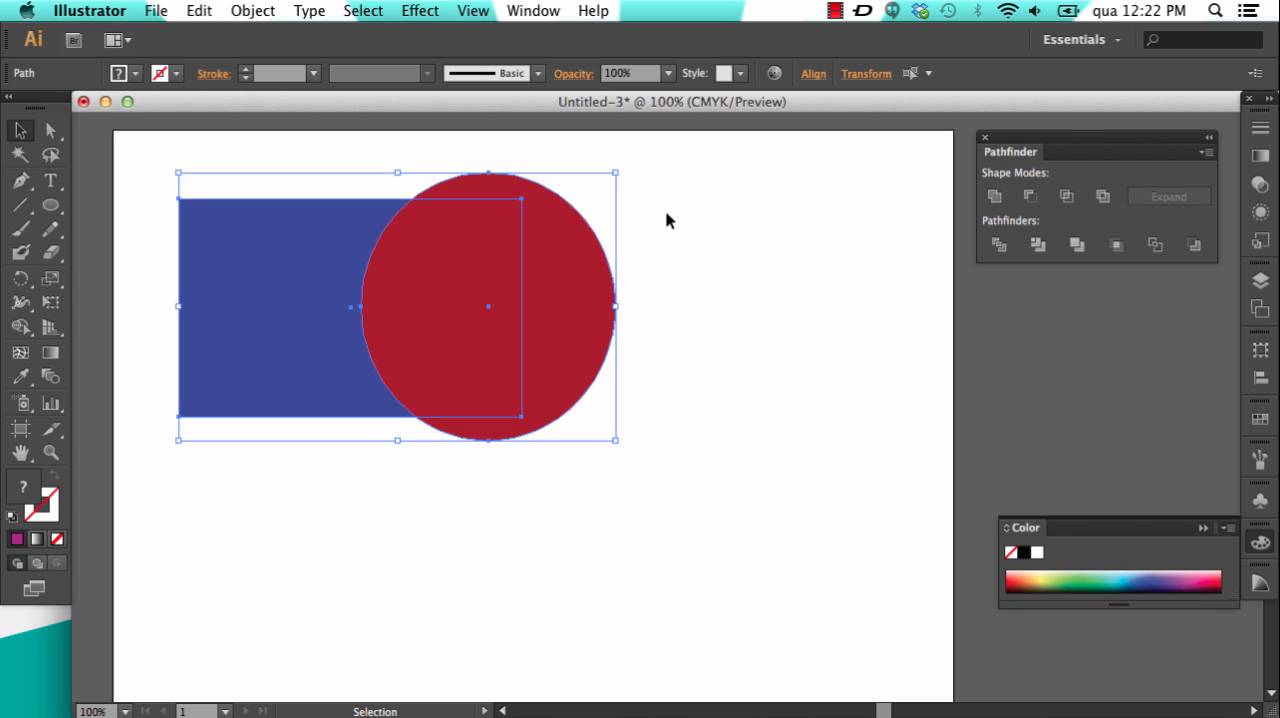
# Step: Move the intact rectangle and ellipse together to the right and down, deselect them, and select both again
pyautogui.moveTo(551, 263); pyautogui.dragTo(658, 309)
pyautogui.click(740, 289)
pyautogui.click(775, 273)
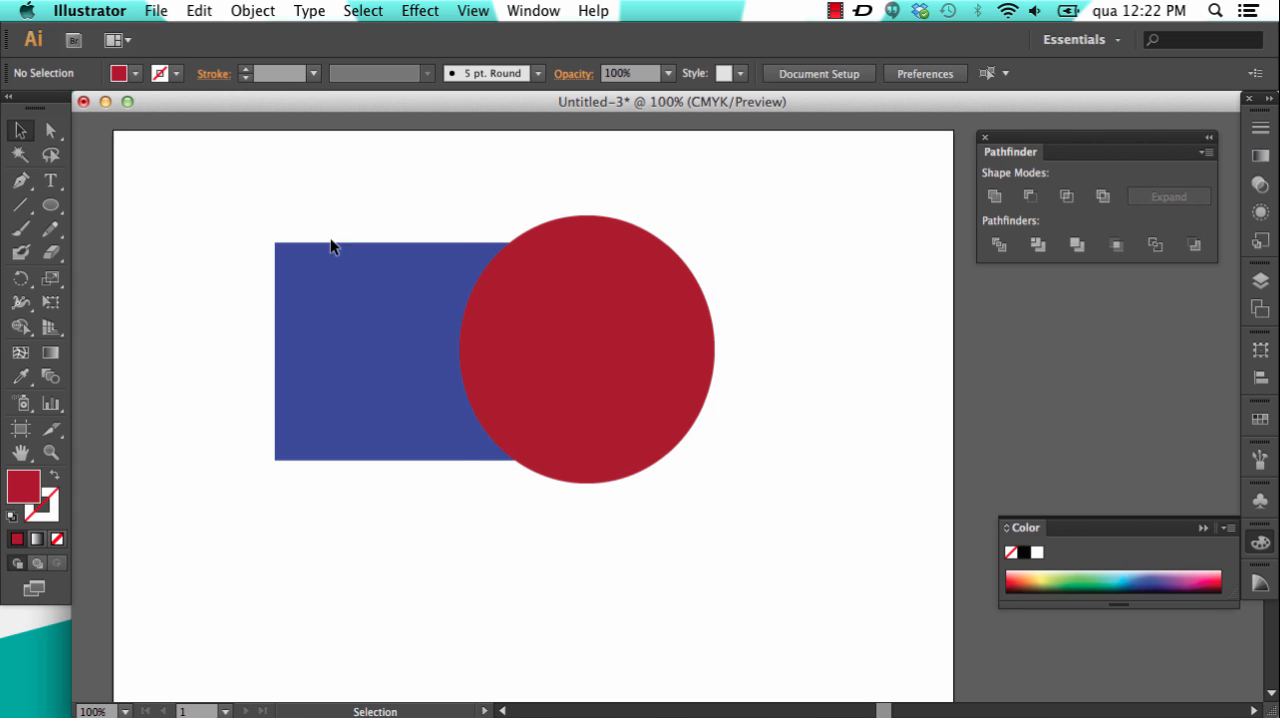
pyautogui.moveTo(234, 216); pyautogui.dragTo(791, 480)
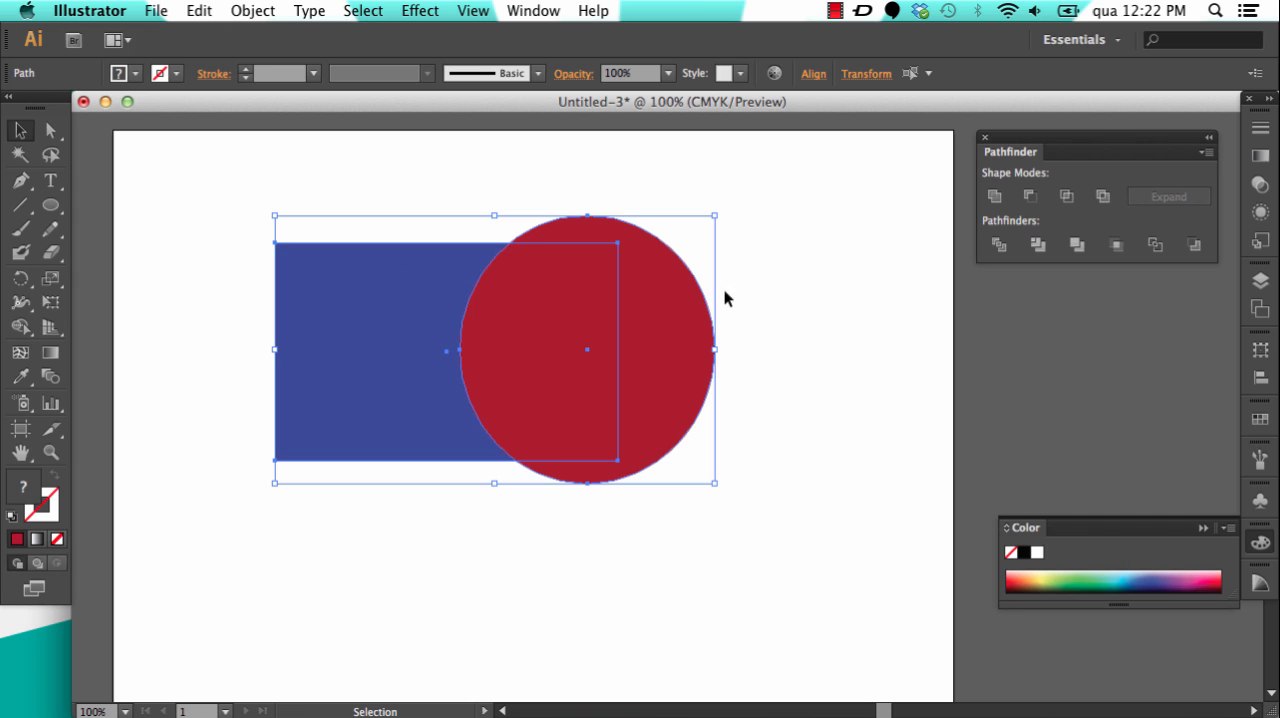
# Step: Try Unite on the blue rectangle and red ellipse, and undo it
pyautogui.click(994, 197)
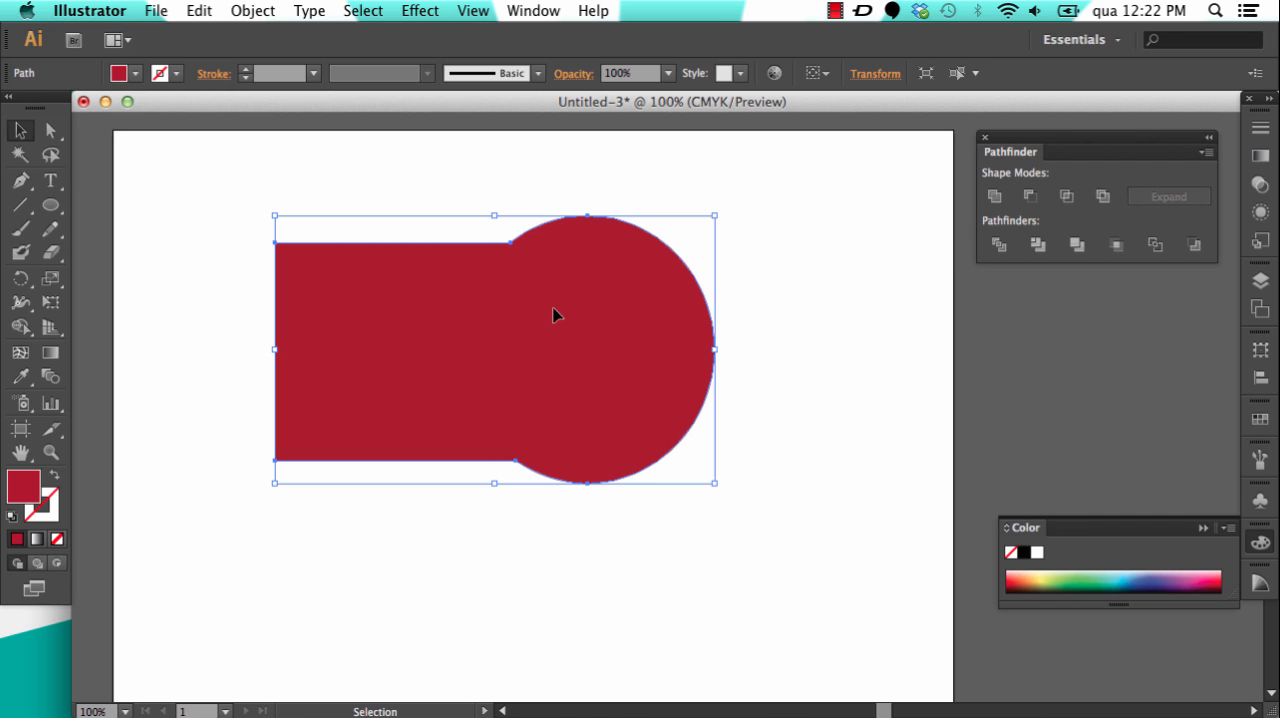
pyautogui.press('super+z')
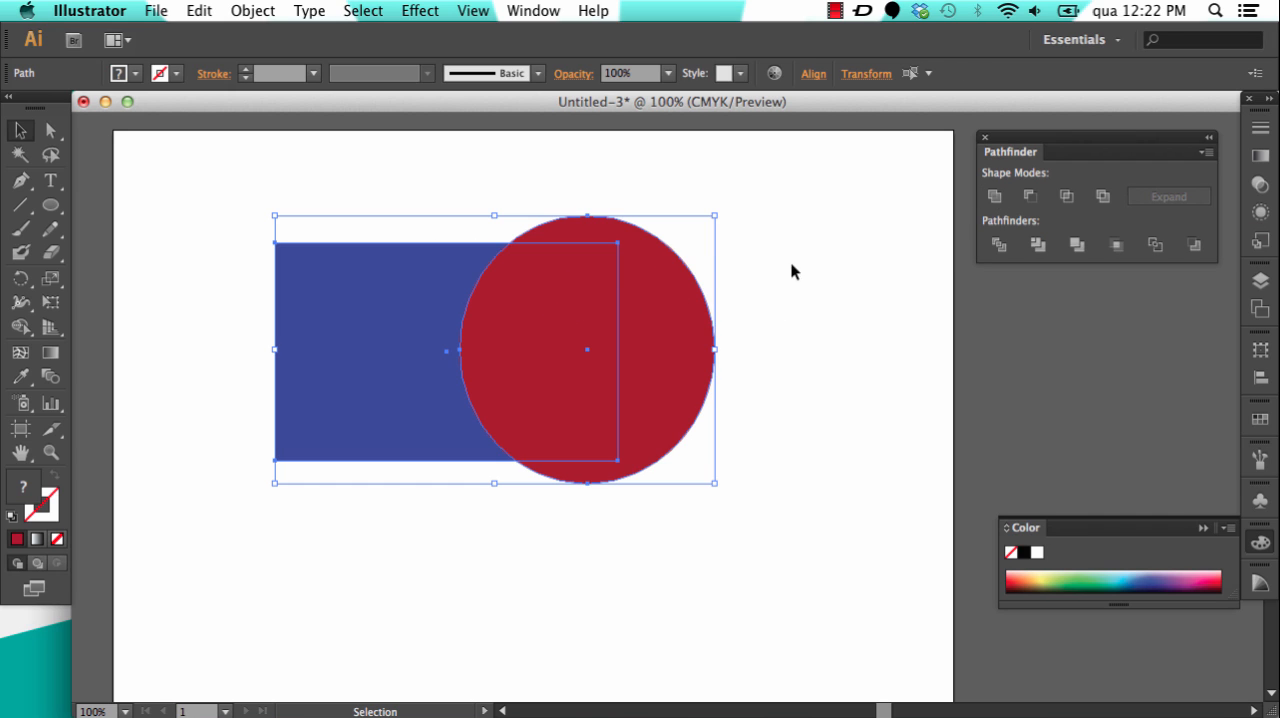
# Step: Crop the blue rectangle to the ellipse's area and move the cropped group slightly to the left
pyautogui.click(277, 187)
pyautogui.moveTo(228, 175); pyautogui.dragTo(426, 270)
pyautogui.moveTo(778, 540); pyautogui.dragTo(778, 540)
pyautogui.click(1116, 245)
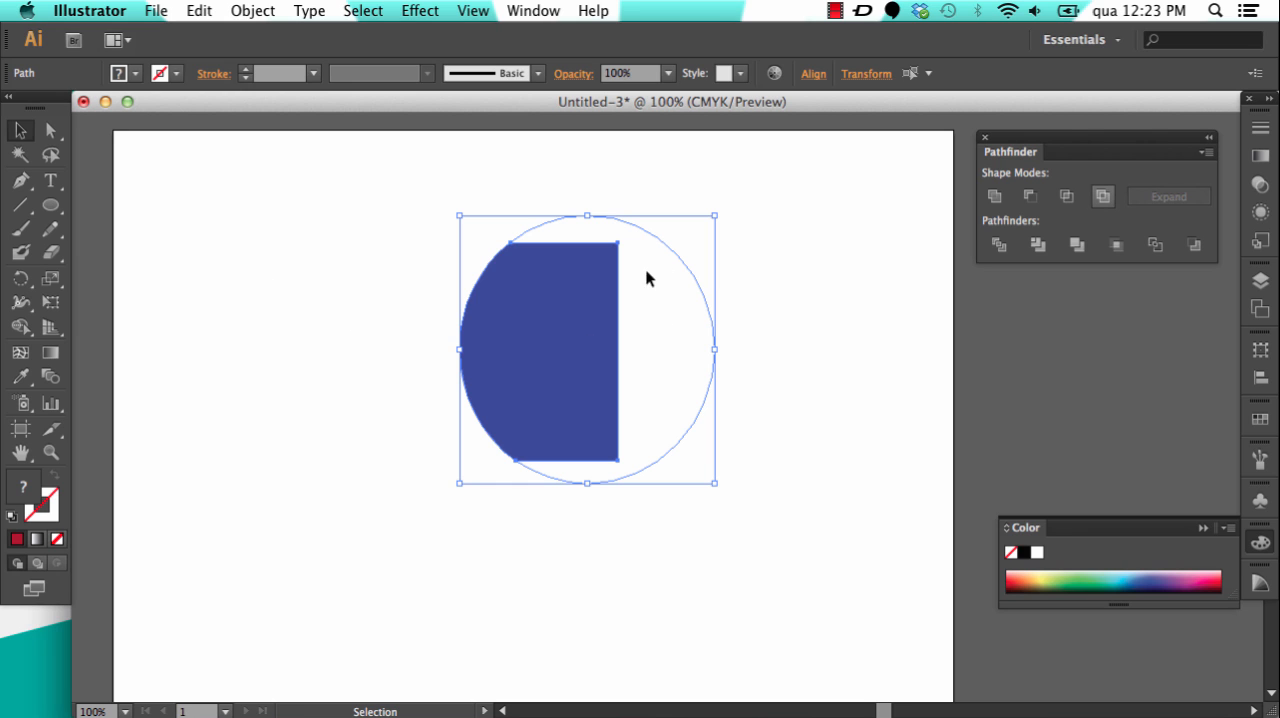
pyautogui.click(797, 312)
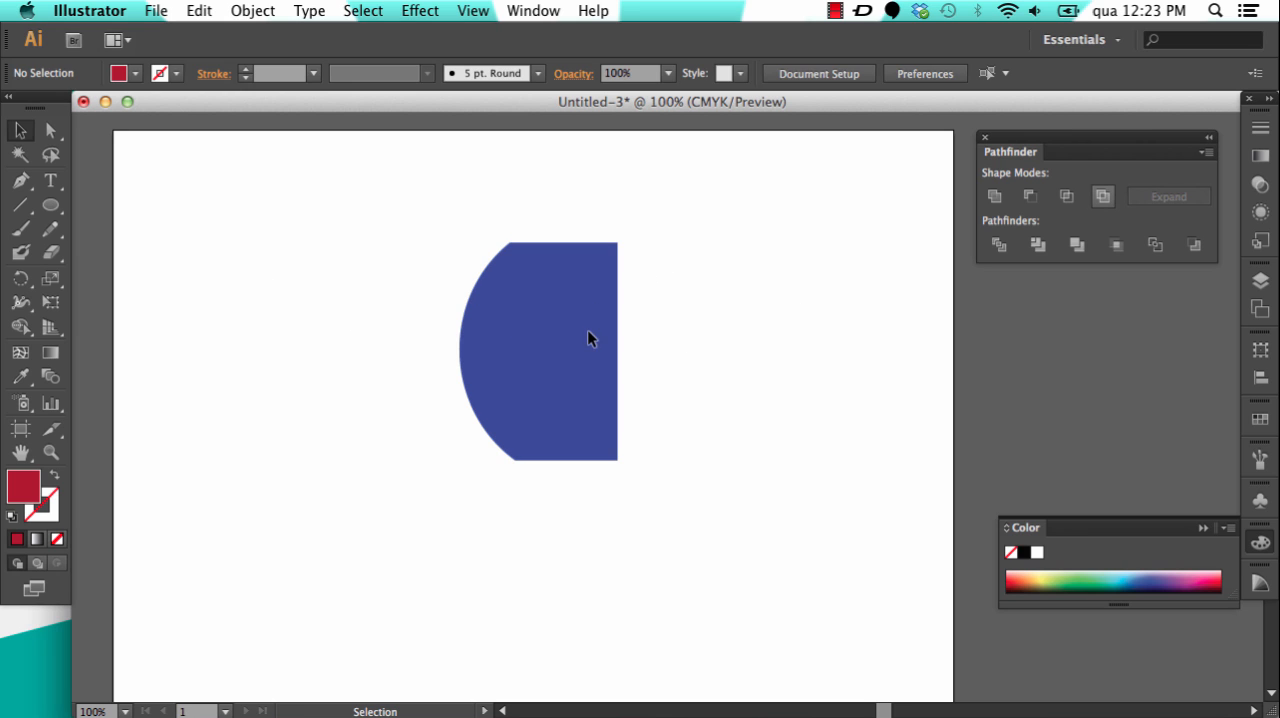
pyautogui.click(557, 358)
pyautogui.moveTo(570, 345)
pyautogui.mouseDown()
pyautogui.moveTo(607, 330)
pyautogui.moveTo(560, 345)
pyautogui.moveTo(602, 338)
pyautogui.moveTo(572, 343)
pyautogui.mouseUp()
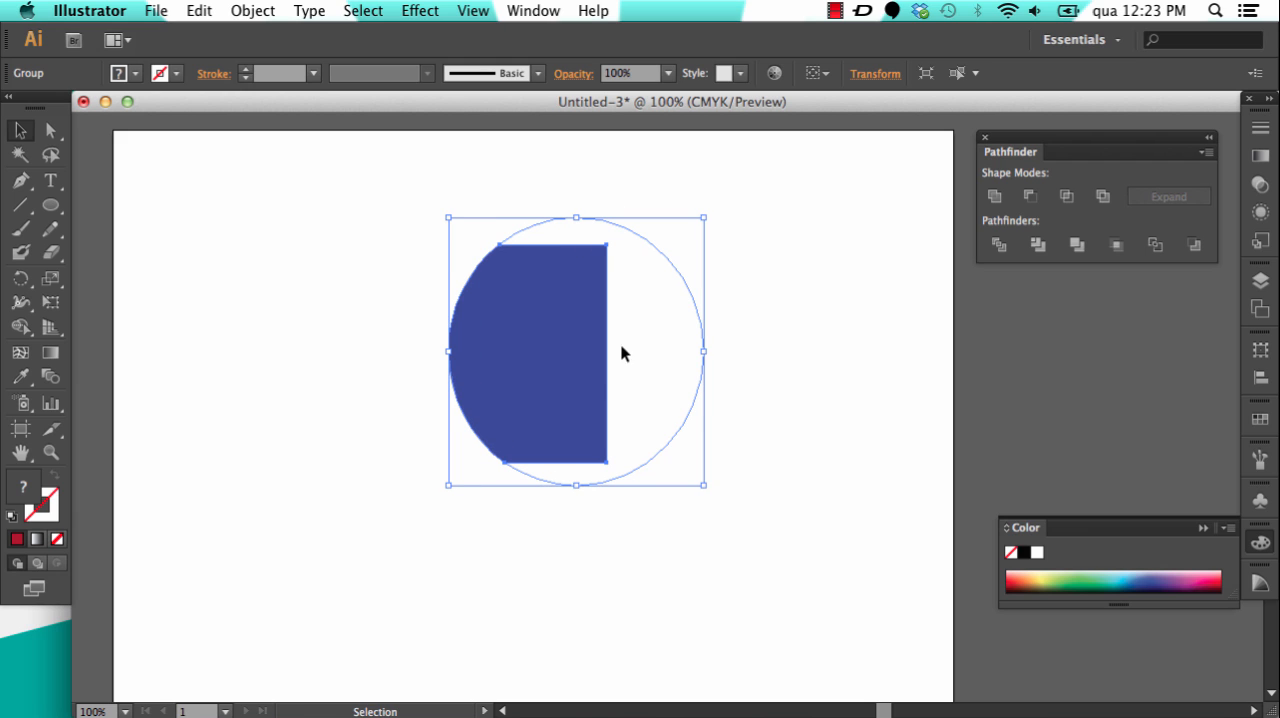
# Step: Undo the group move and the Crop, and select both the rectangle and the ellipse again
pyautogui.press('super+z')
pyautogui.press('super+z')
pyautogui.press('super+z')
pyautogui.press('super+z')
pyautogui.press('super+z')
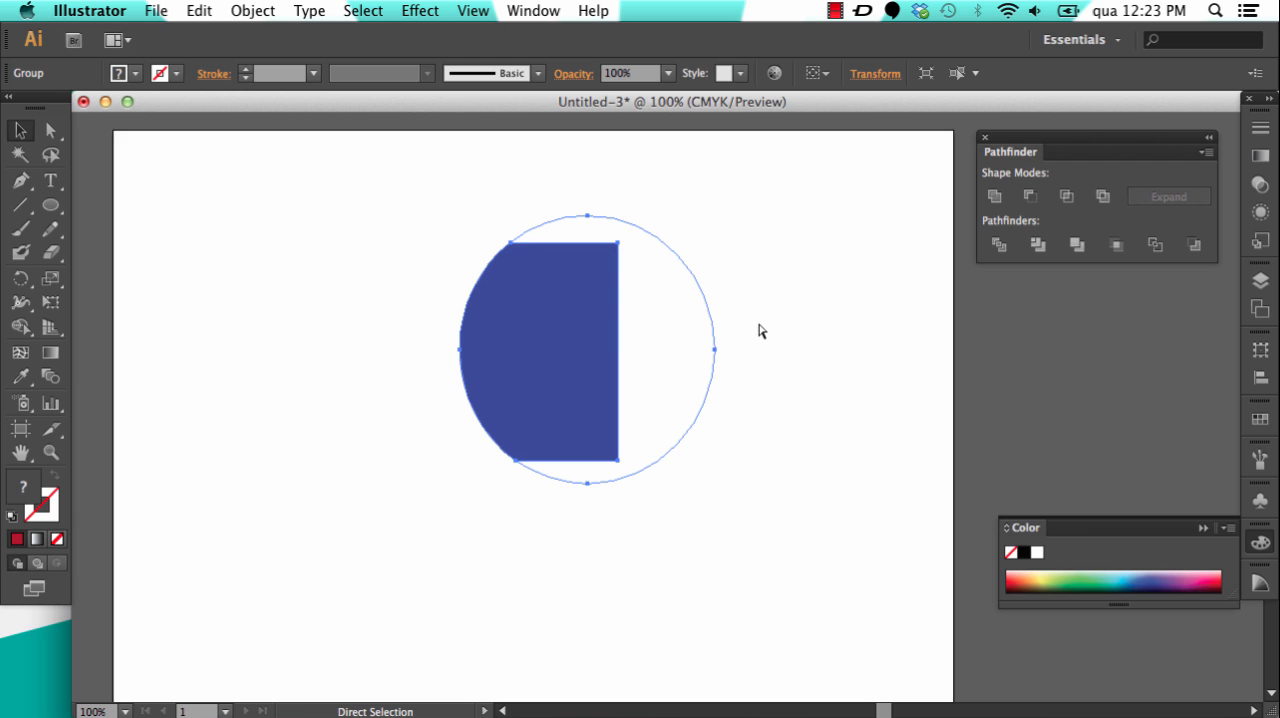
pyautogui.press('super+z')
pyautogui.click(712, 237)
pyautogui.moveTo(257, 192); pyautogui.dragTo(770, 504)
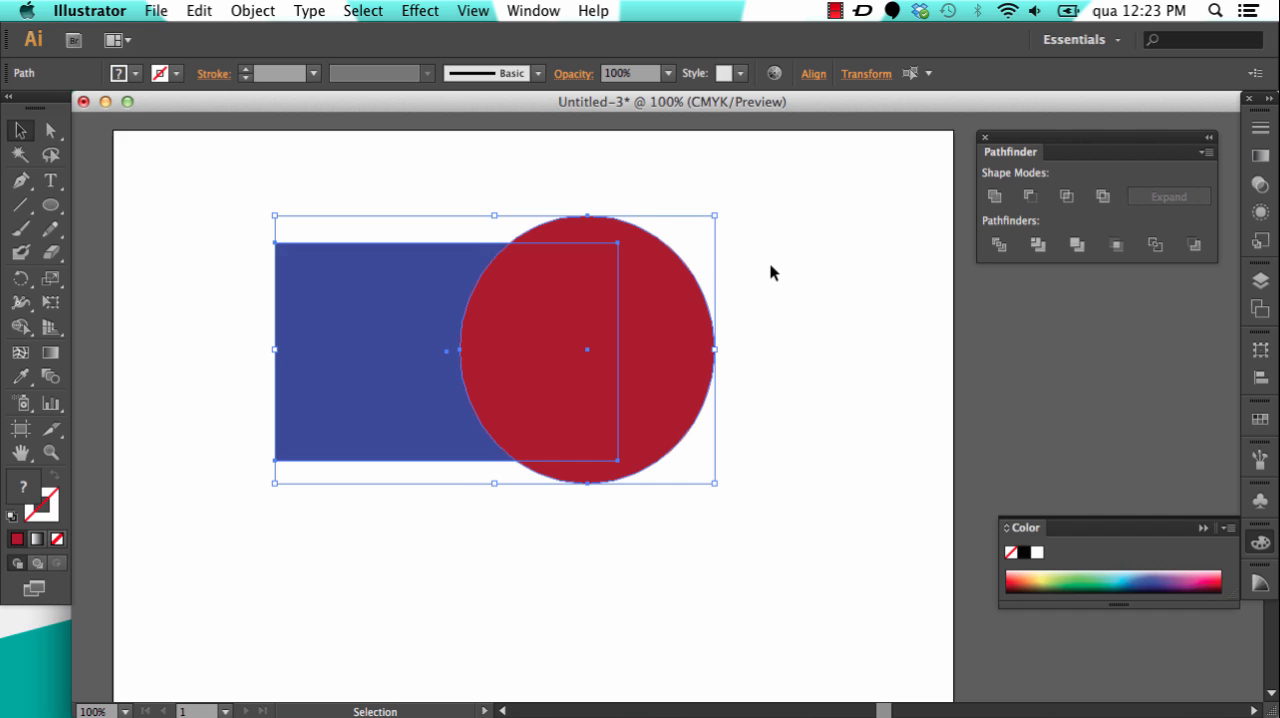
# Step: Try the Outline pathfinder on the rectangle and ellipse, undo it, and select both shapes again
pyautogui.press('super+shift+z')
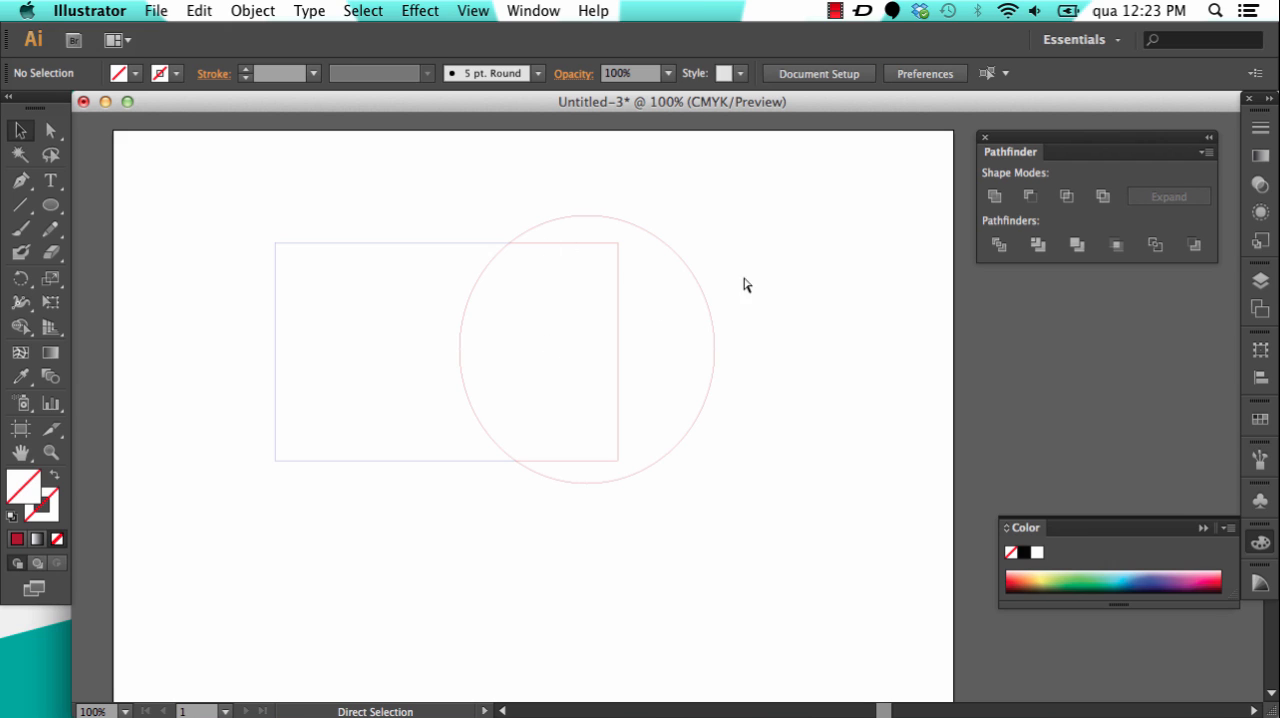
pyautogui.press('super+z')
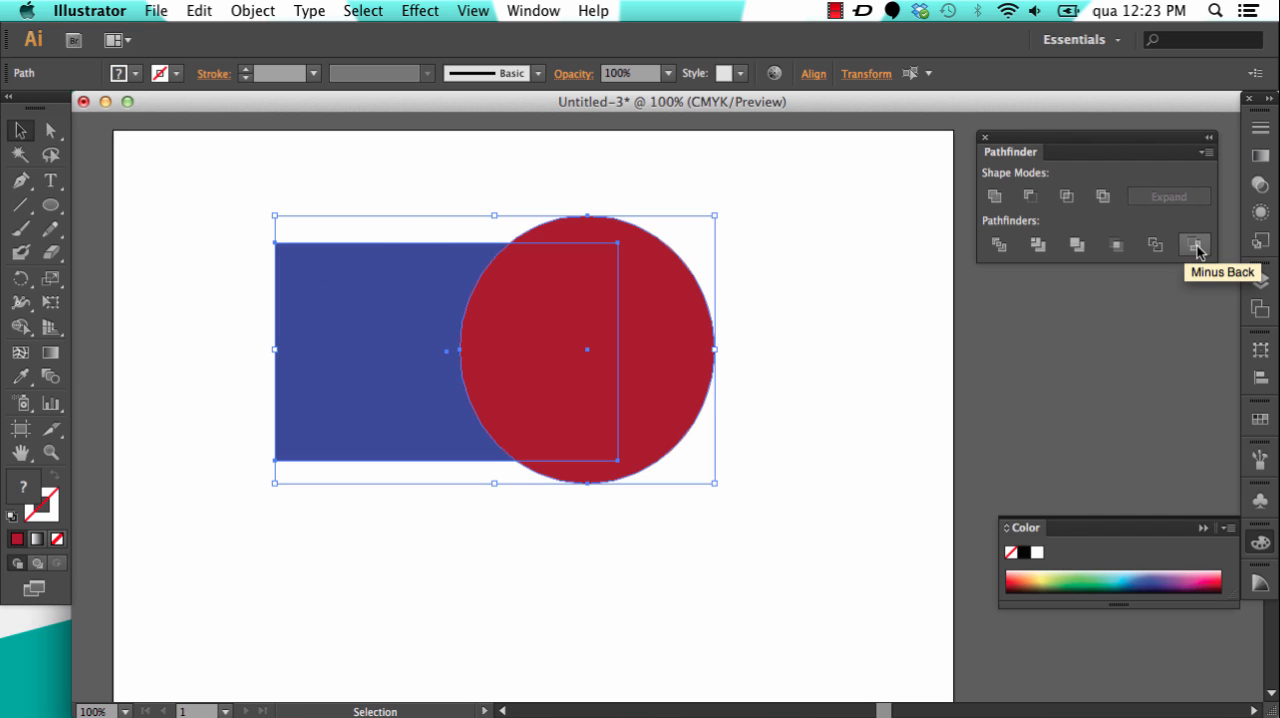
pyautogui.moveTo(235, 182); pyautogui.dragTo(770, 563)
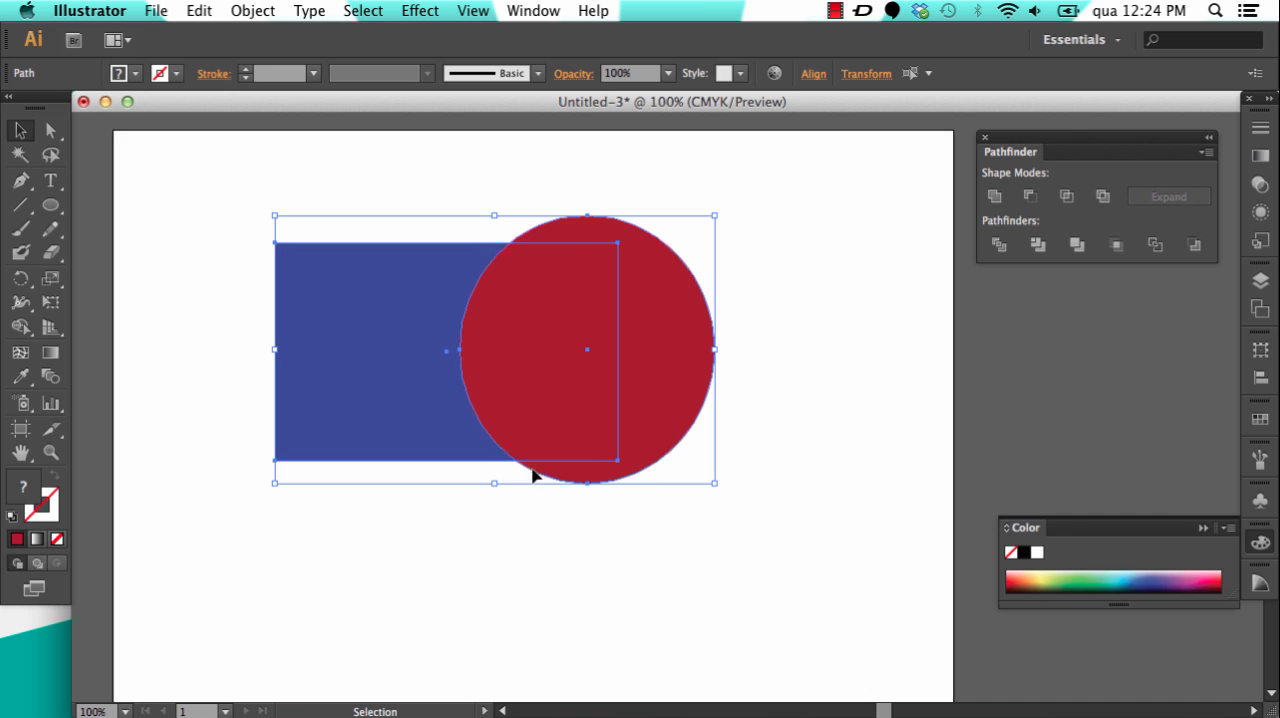
# Step: Try Minus Back to cut the rectangle out of the red ellipse, undo it, and reselect both shapes
pyautogui.click(1197, 250)
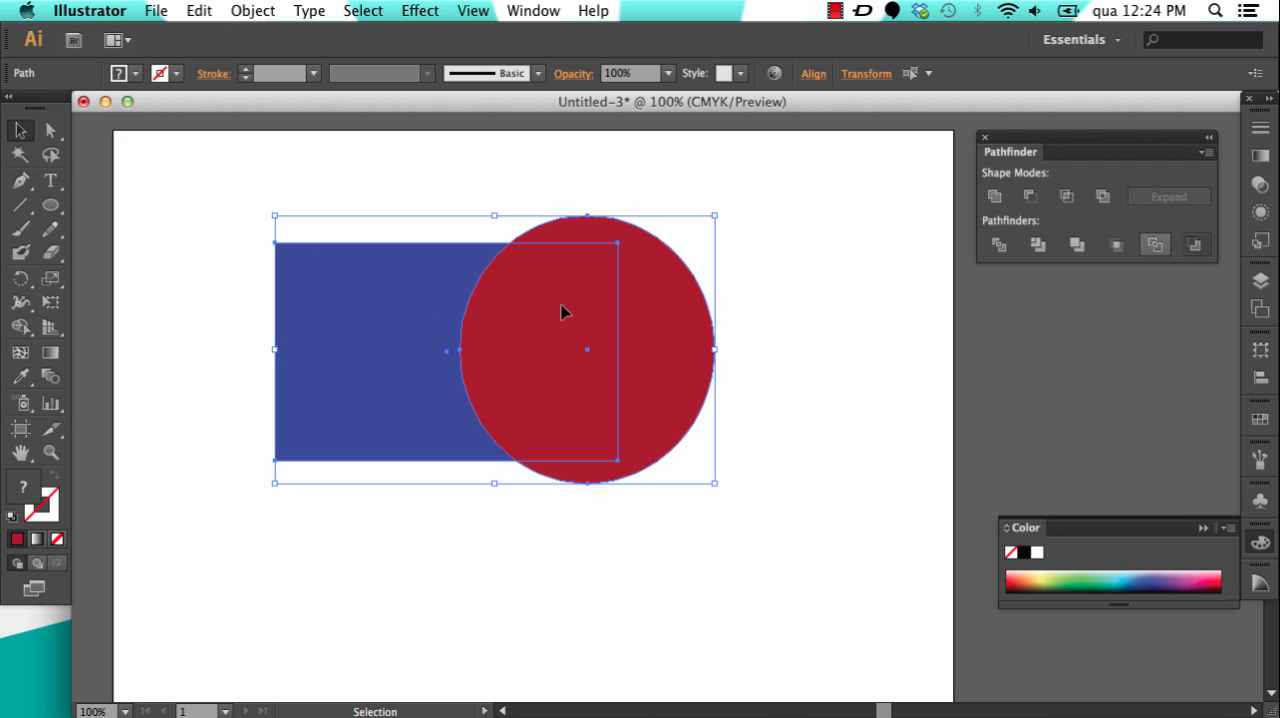
pyautogui.click(1196, 246)
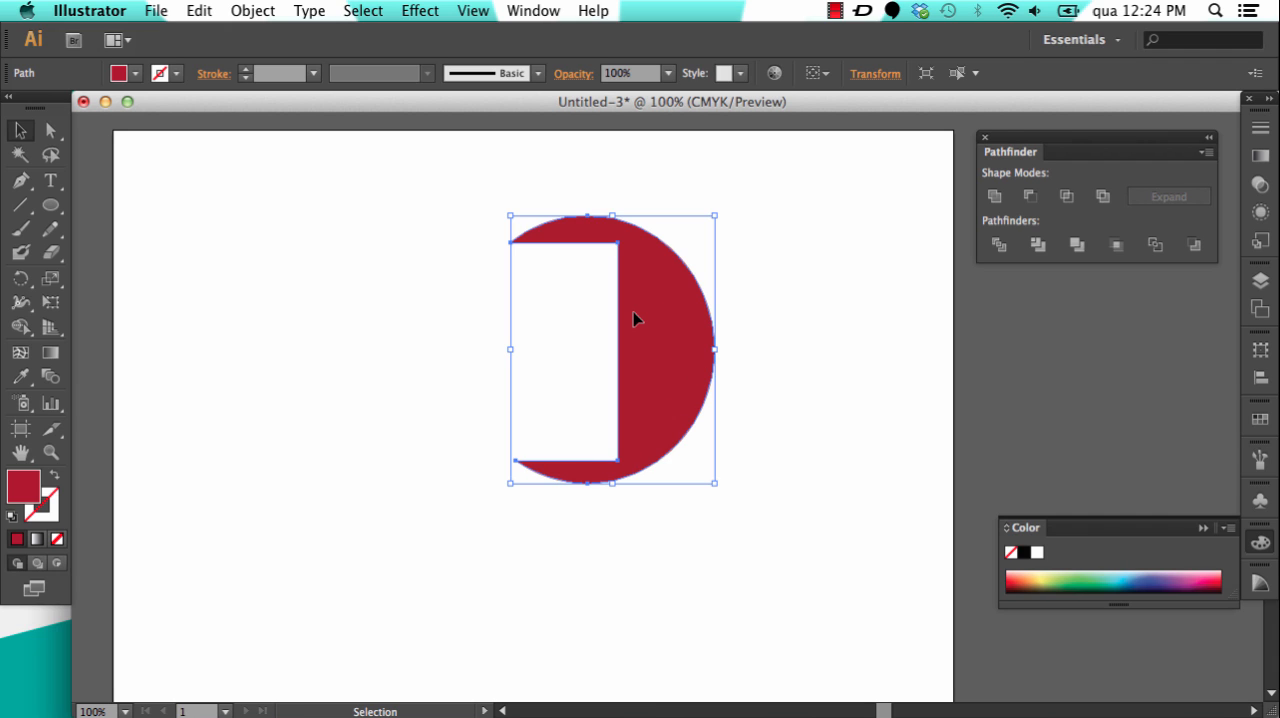
pyautogui.press('super+z')
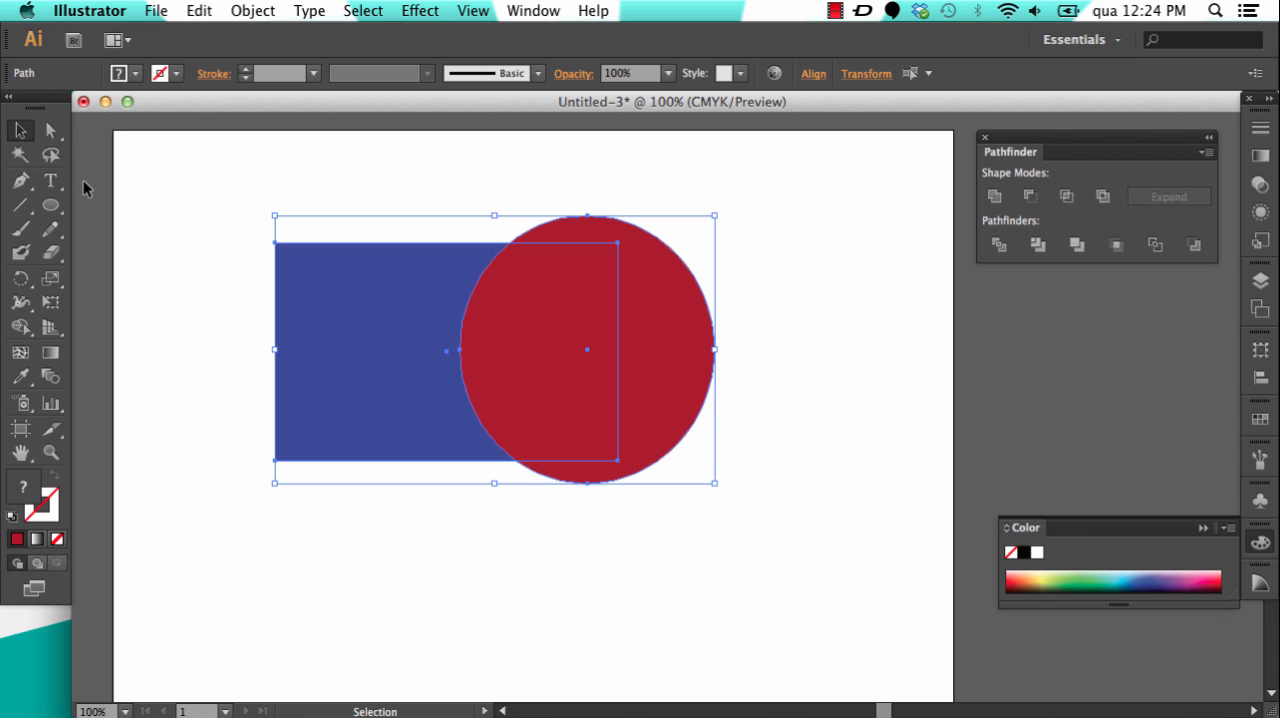
pyautogui.moveTo(231, 190); pyautogui.dragTo(730, 517)
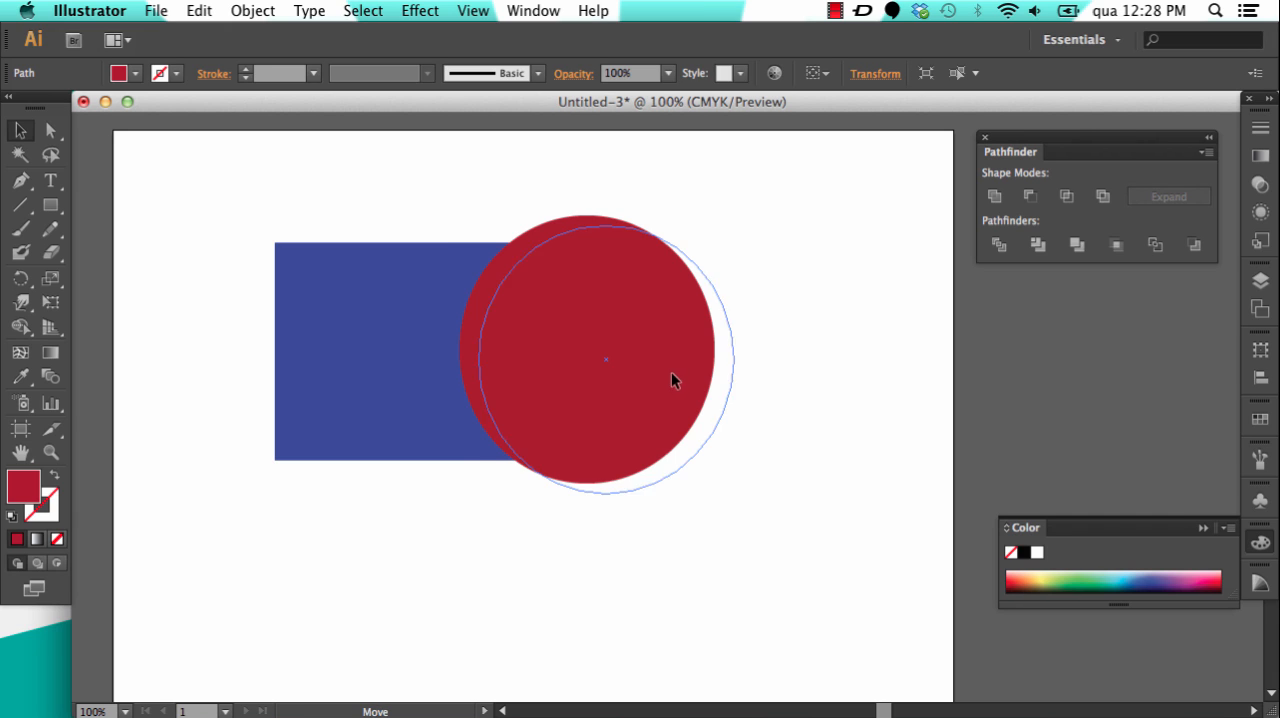
# Step: Clear the artboard by deleting the blue rectangle and the red ellipse
pyautogui.moveTo(674, 377); pyautogui.dragTo(663, 371)
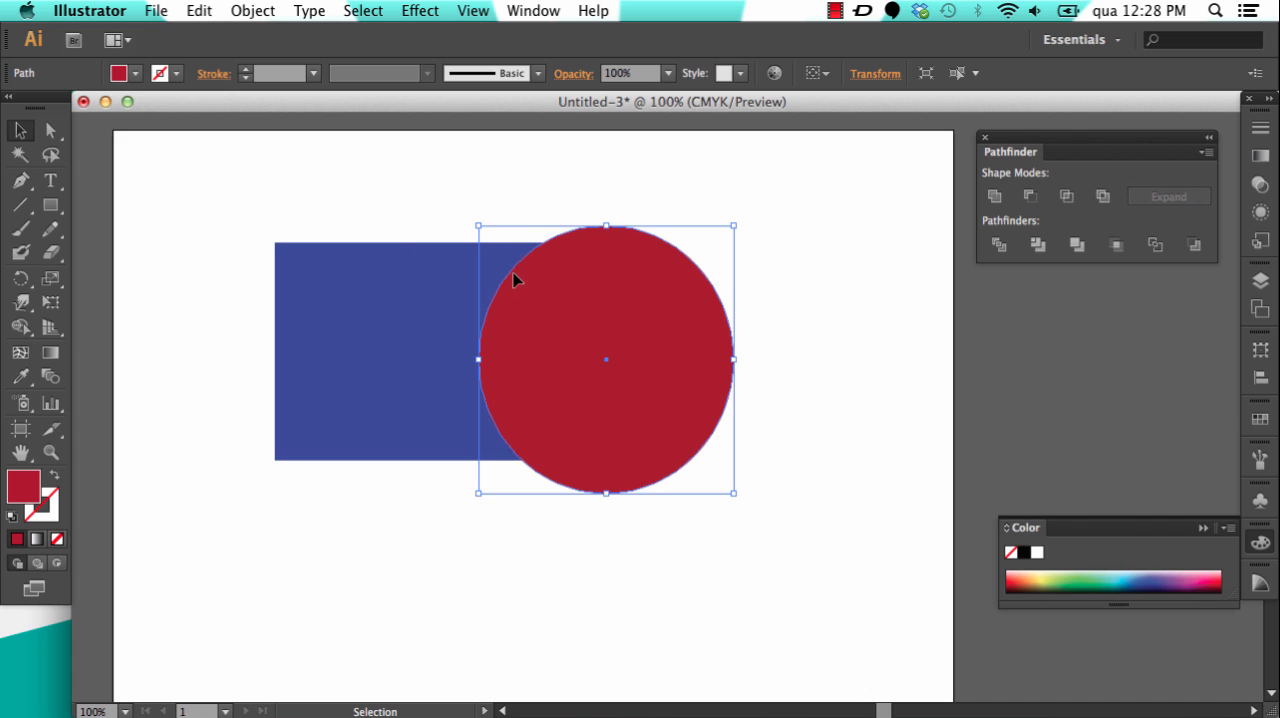
pyautogui.click(397, 289)
pyautogui.press('Delete')
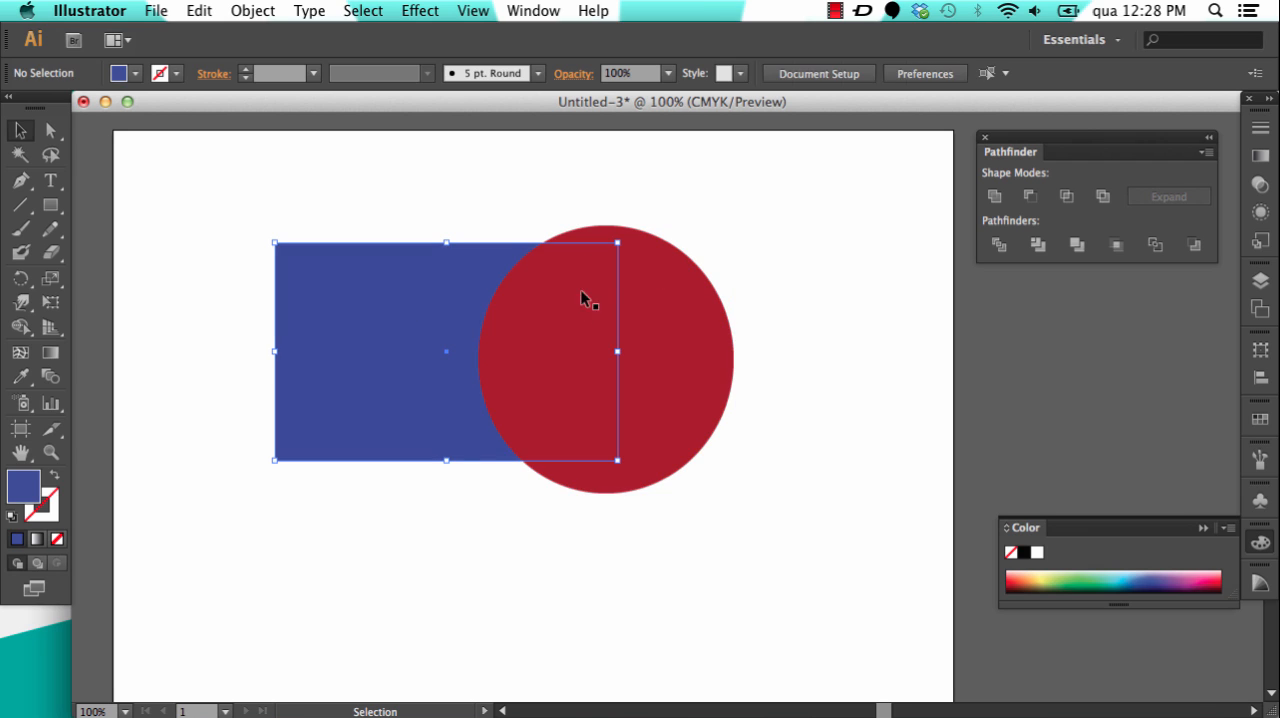
pyautogui.click(584, 294)
pyautogui.press('Delete')
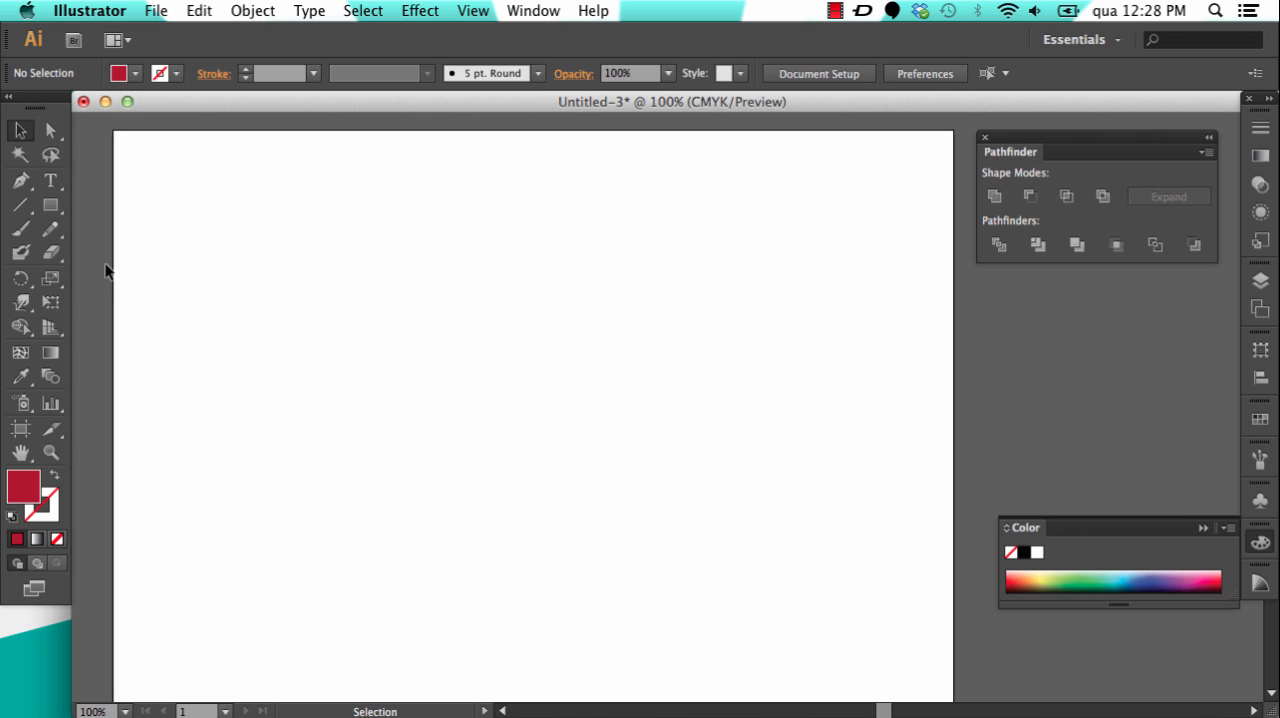
# Step: Draw a large red circle with the Ellipse tool and move it to the upper middle of the artboard
pyautogui.click(51, 206)
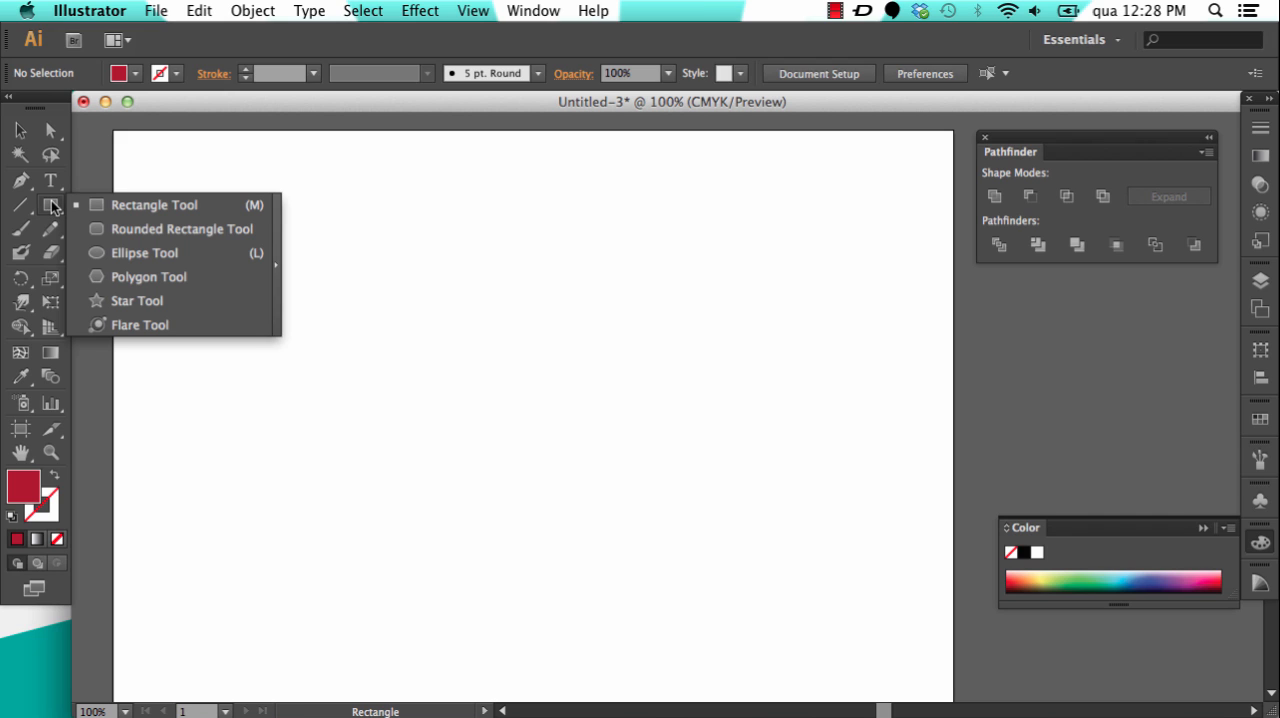
pyautogui.click(125, 253)
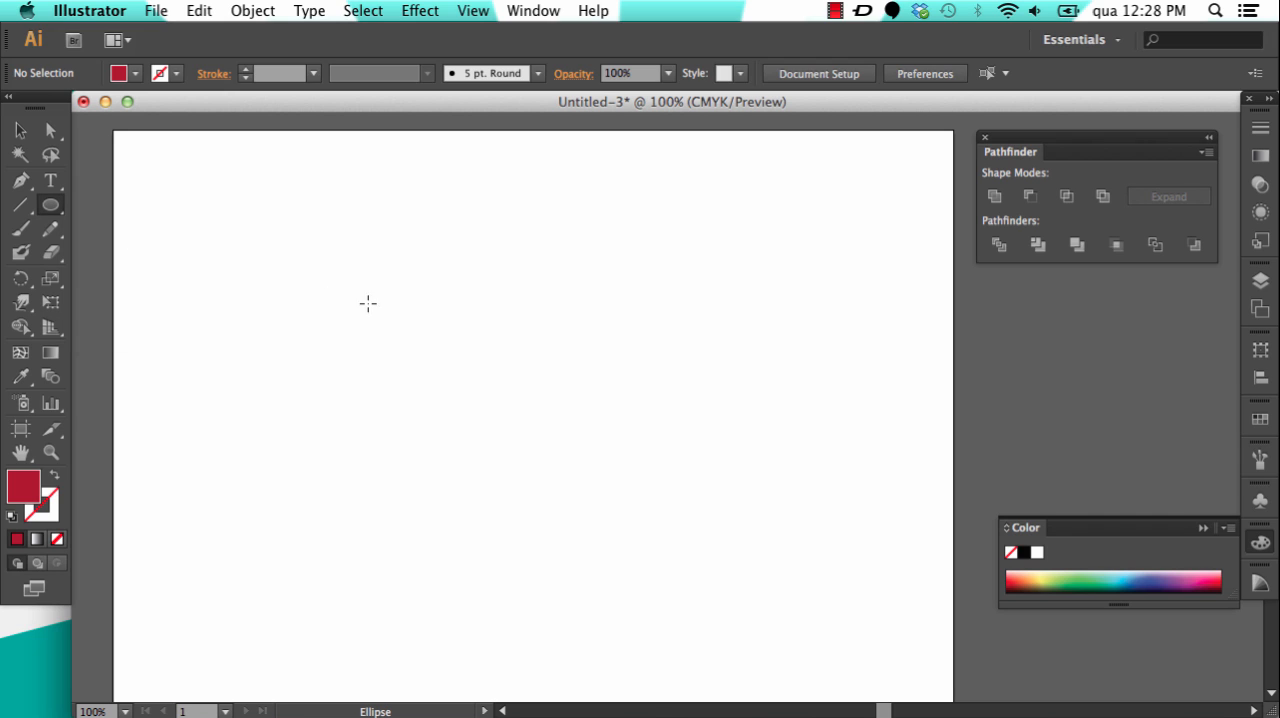
pyautogui.moveTo(330, 285); pyautogui.dragTo(671, 465)
pyautogui.click(20, 130)
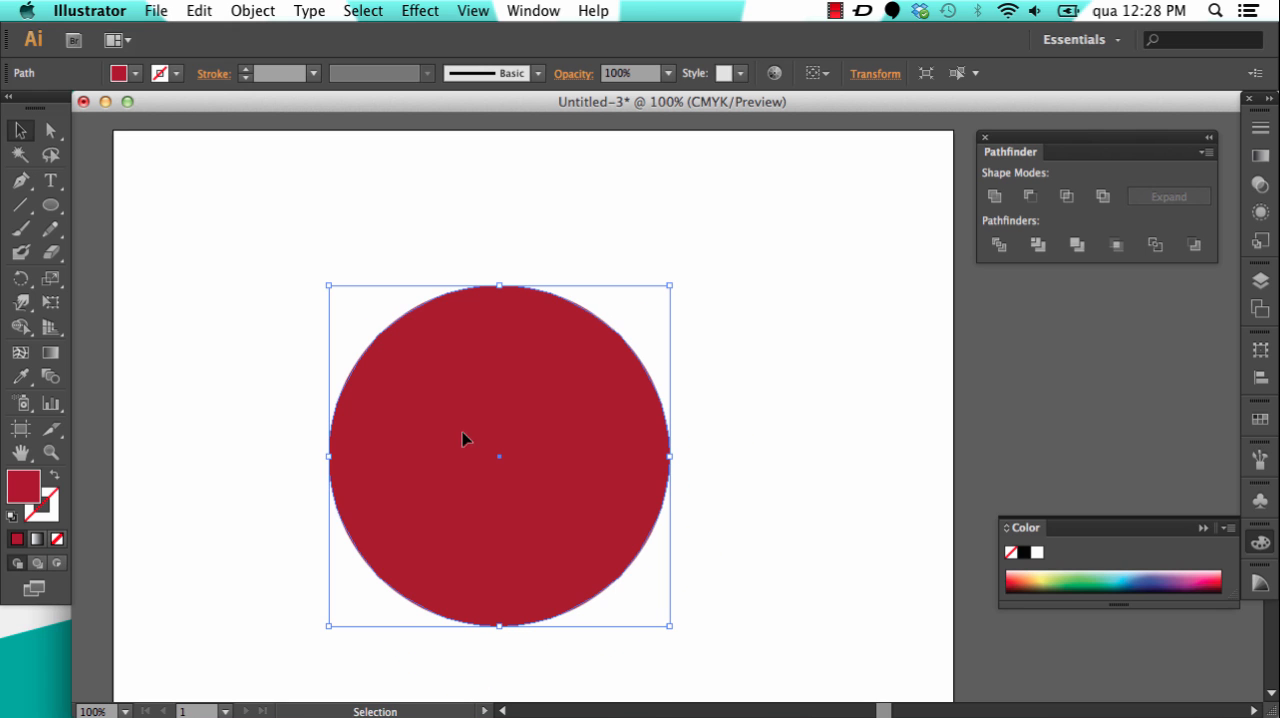
pyautogui.moveTo(557, 509); pyautogui.dragTo(598, 440)
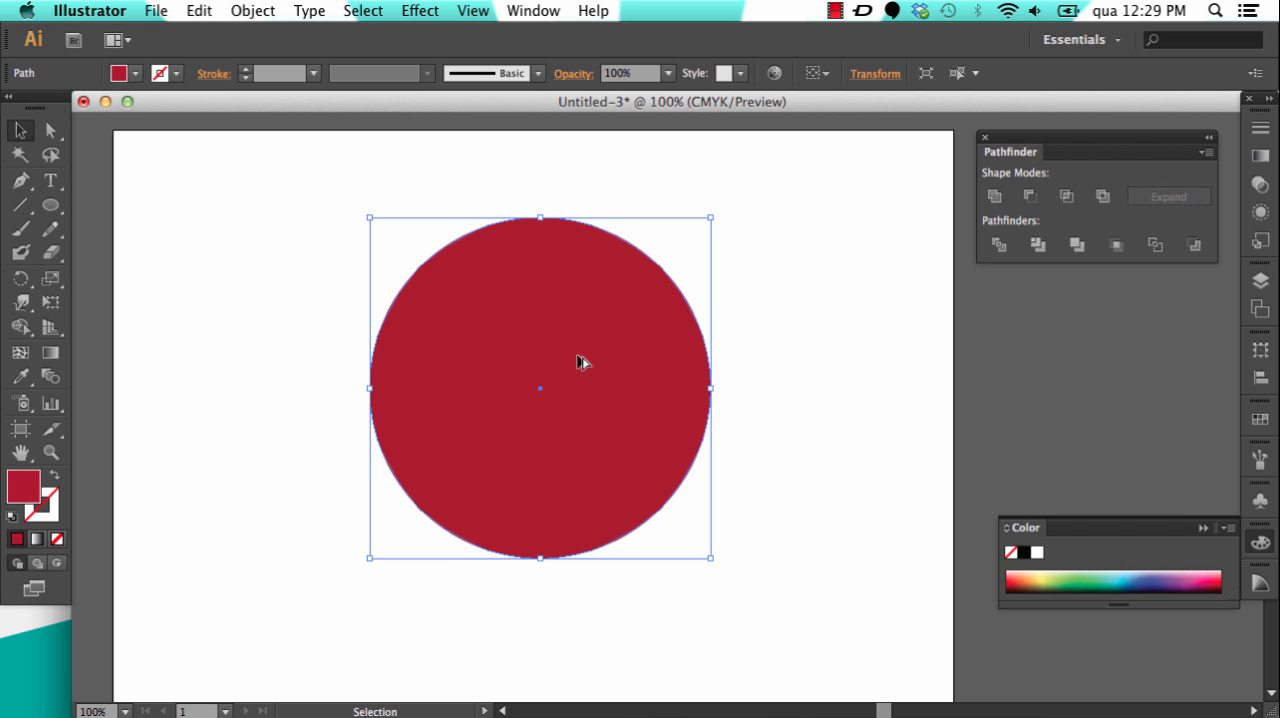
# Step: Duplicate the red circle to the left and move the two circles apart so they no longer overlap
pyautogui.moveTo(586, 361); pyautogui.dragTo(308, 337)
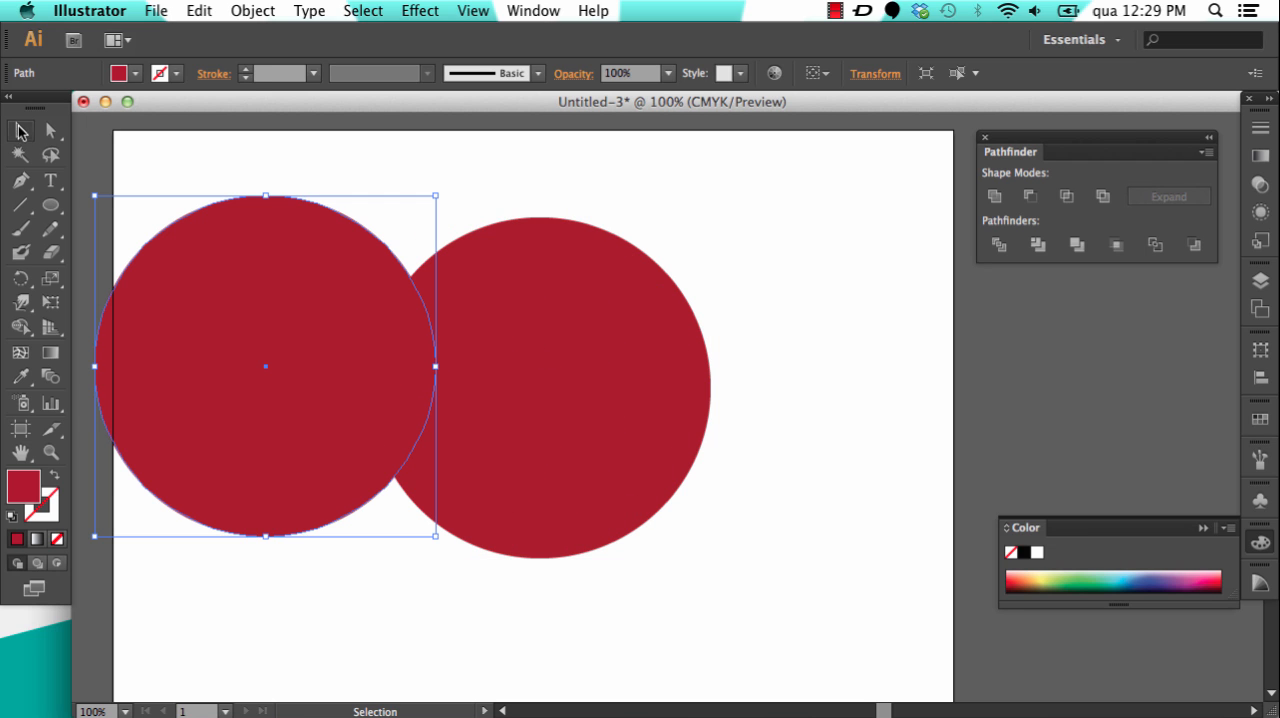
pyautogui.moveTo(560, 335); pyautogui.dragTo(669, 380)
pyautogui.moveTo(577, 359); pyautogui.dragTo(593, 373)
pyautogui.moveTo(352, 323); pyautogui.dragTo(386, 314)
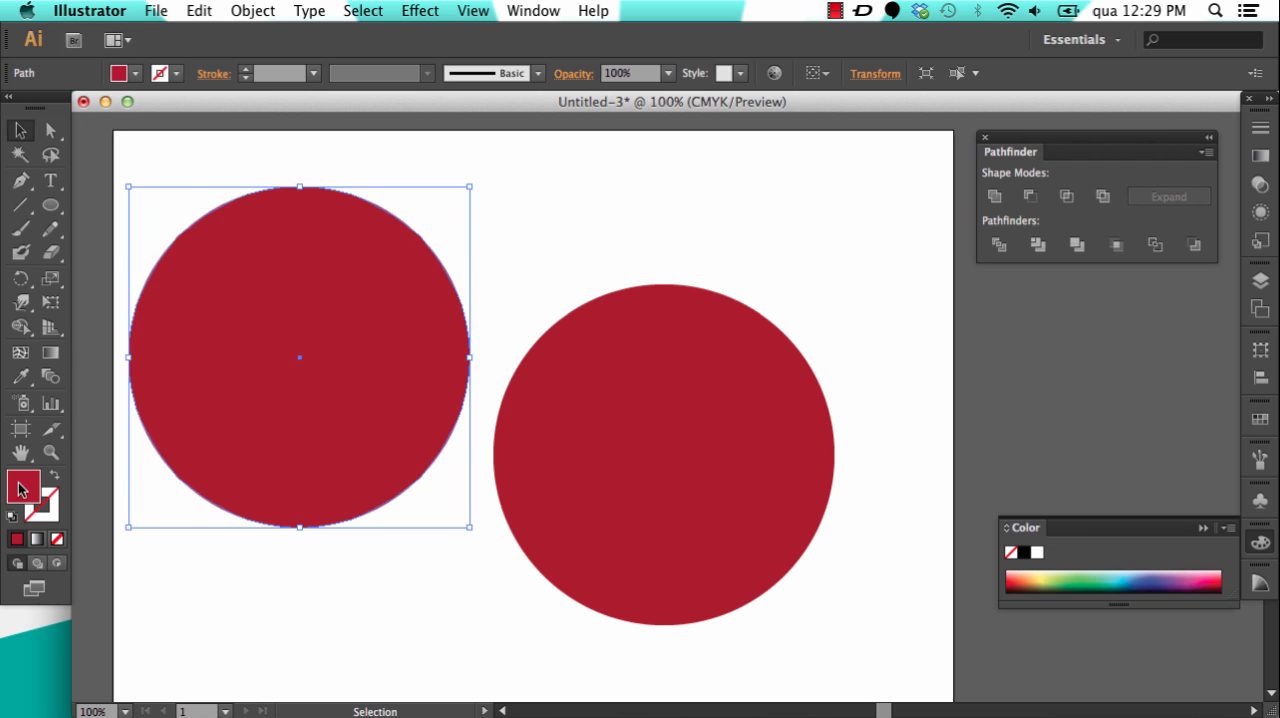
# Step: Fill the left circle with purple 5320a5 and place it over the red circle, offset slightly up and left
pyautogui.doubleClick(22, 486)
pyautogui.click(332, 316)
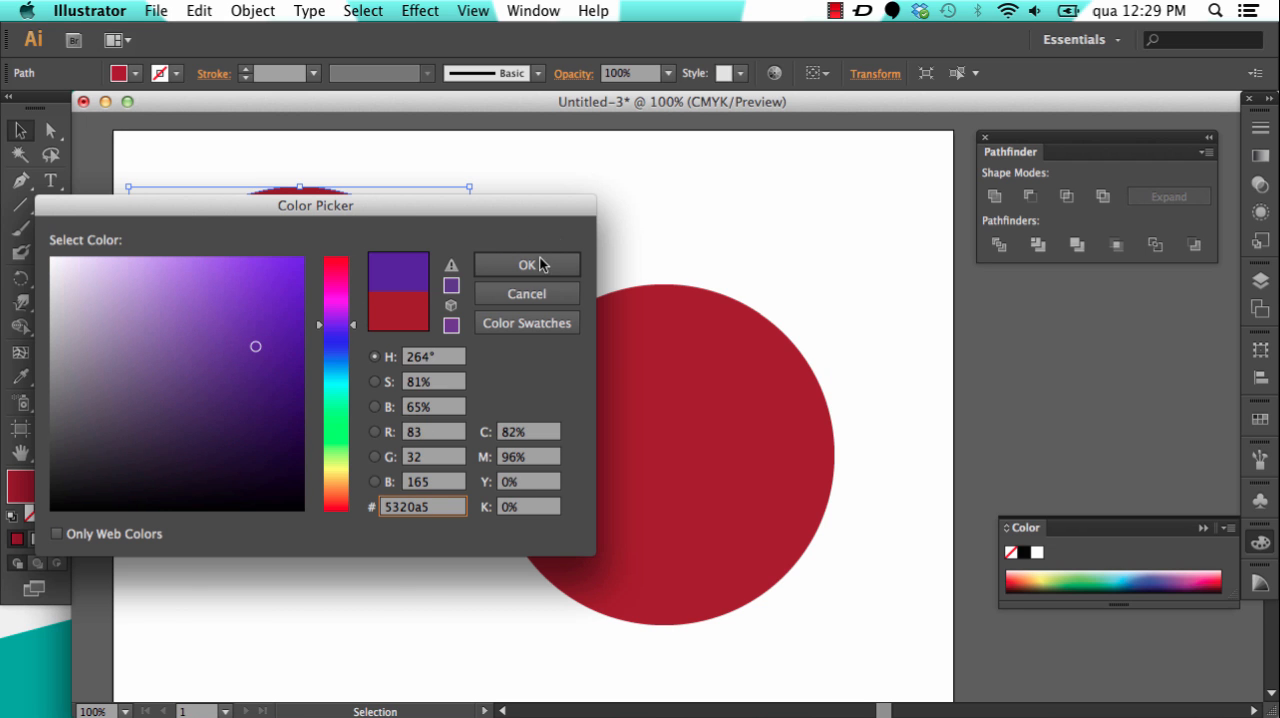
pyautogui.press('Return')
pyautogui.moveTo(345, 327); pyautogui.dragTo(671, 393)
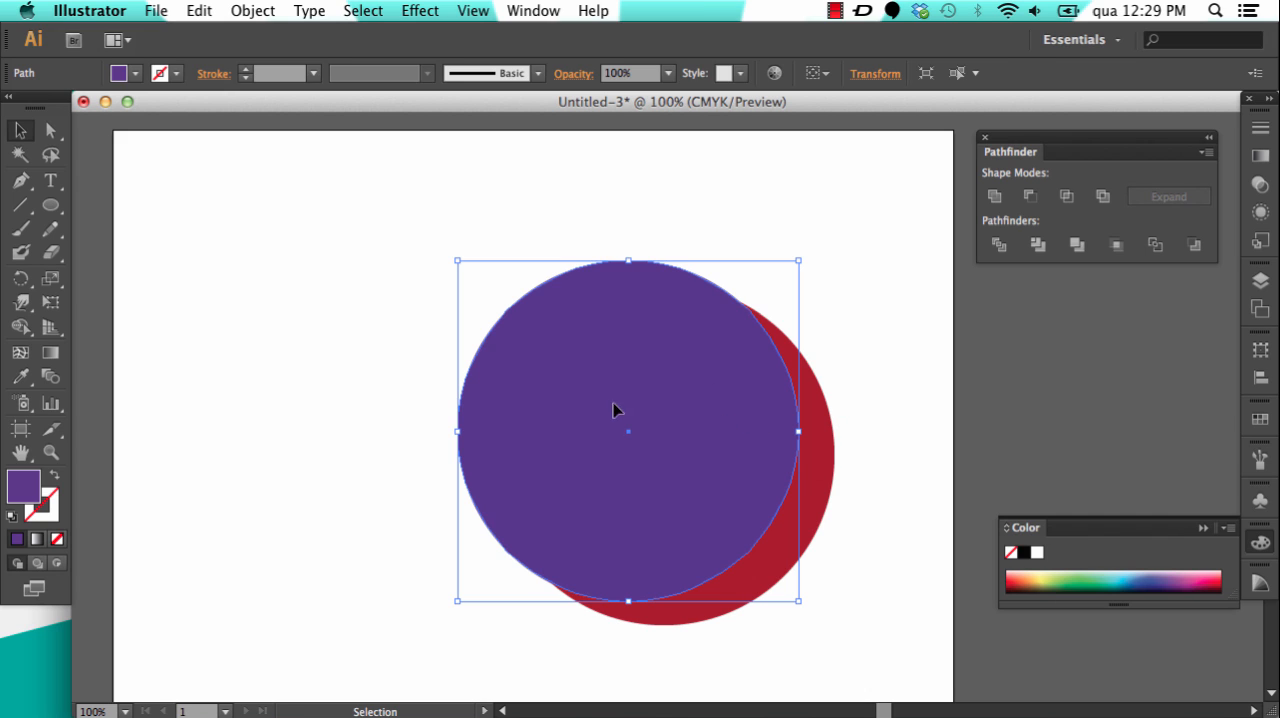
# Step: Select both overlapping circles, split them with the Divide pathfinder, and deselect the result
pyautogui.keyDown('shift'); pyautogui.click(815, 451); pyautogui.keyUp('shift')
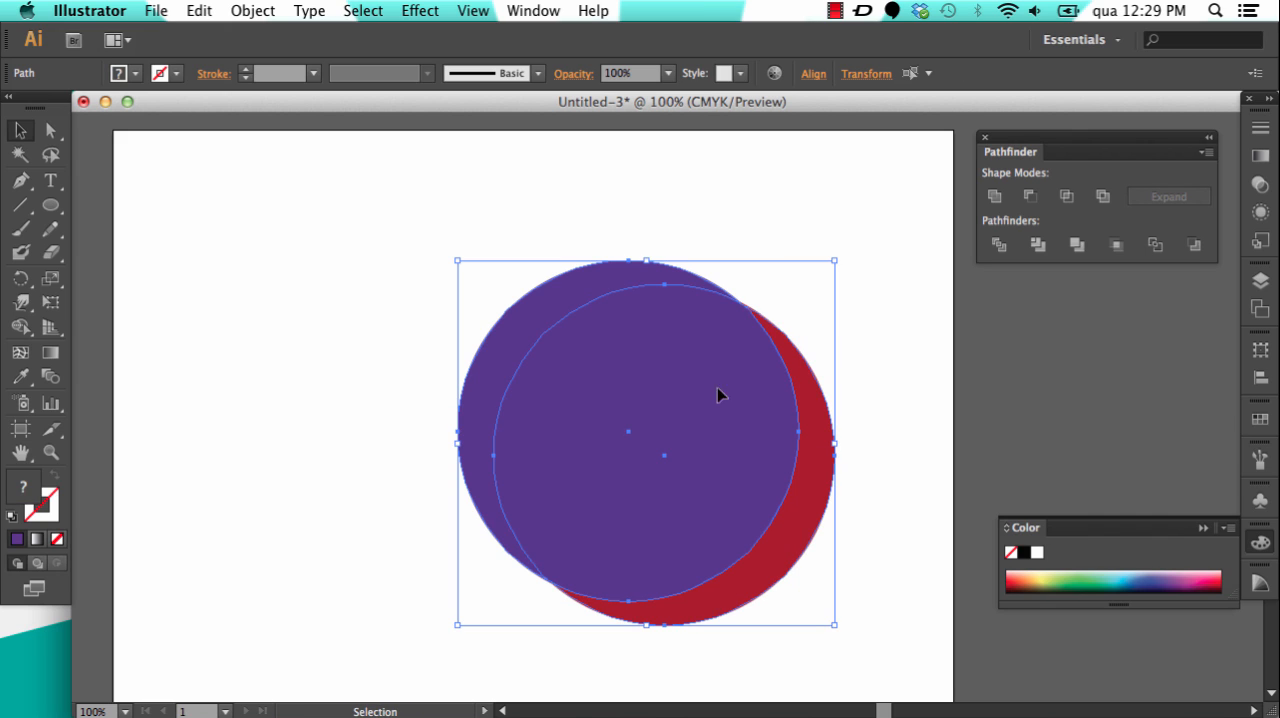
pyautogui.click(1001, 246)
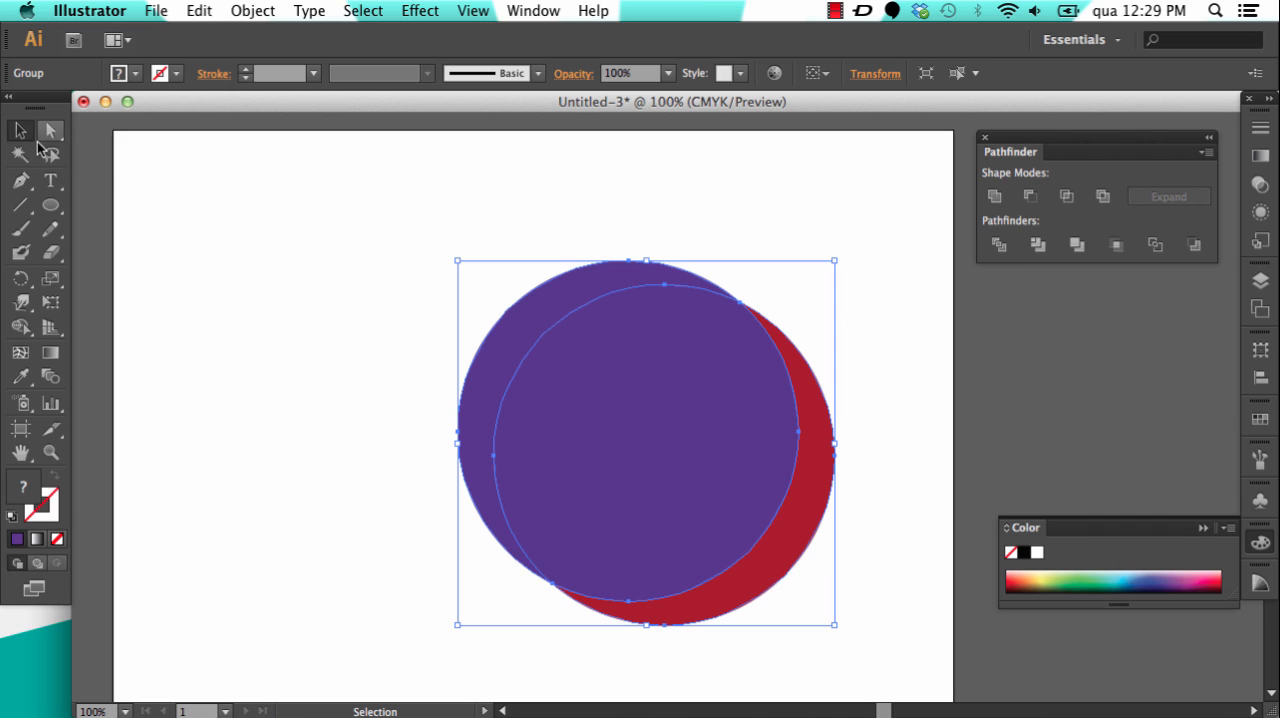
pyautogui.click(196, 252)
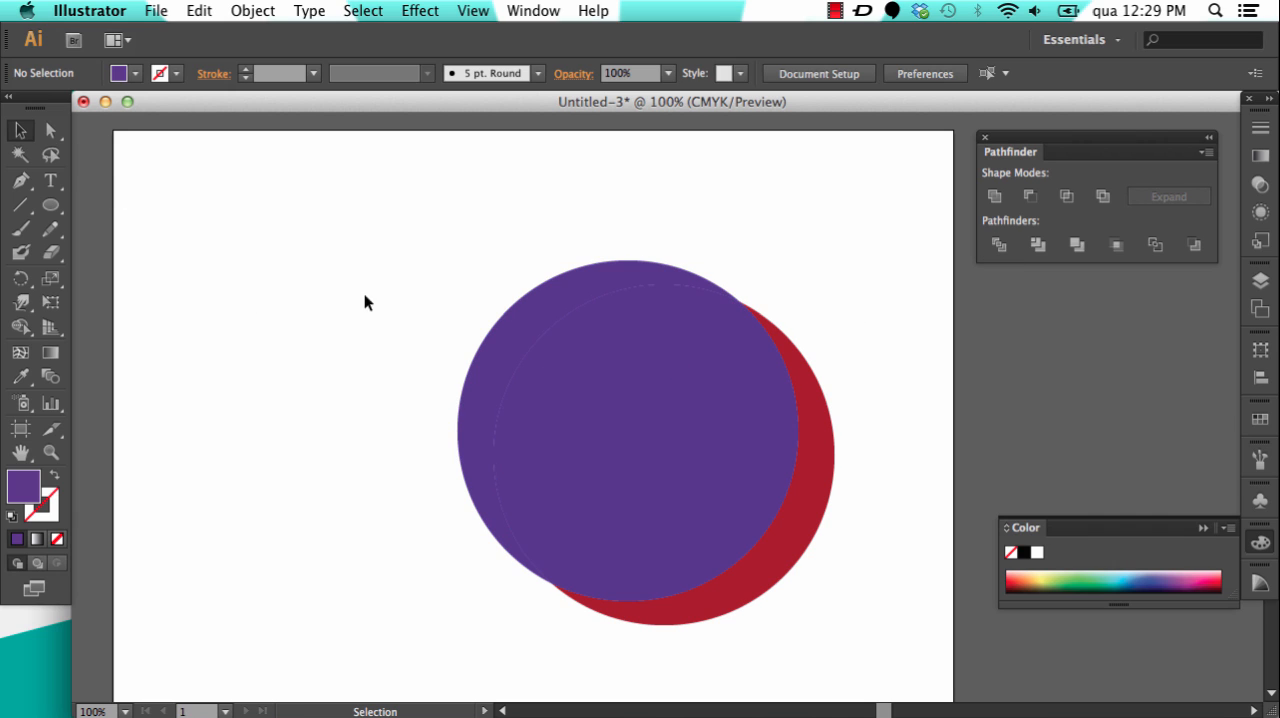
# Step: Delete the large shared middle piece of the divided circles, keeping only the purple and red crescents
pyautogui.click(51, 130)
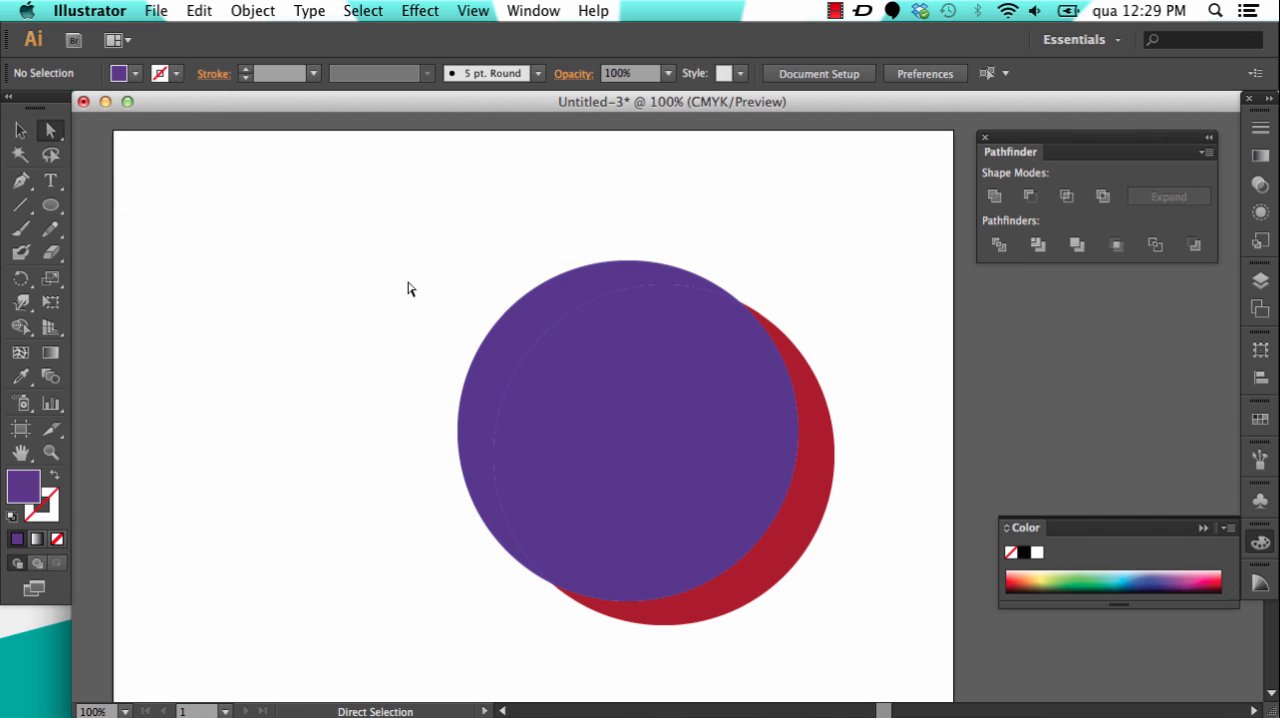
pyautogui.click(691, 418)
pyautogui.press('Delete')
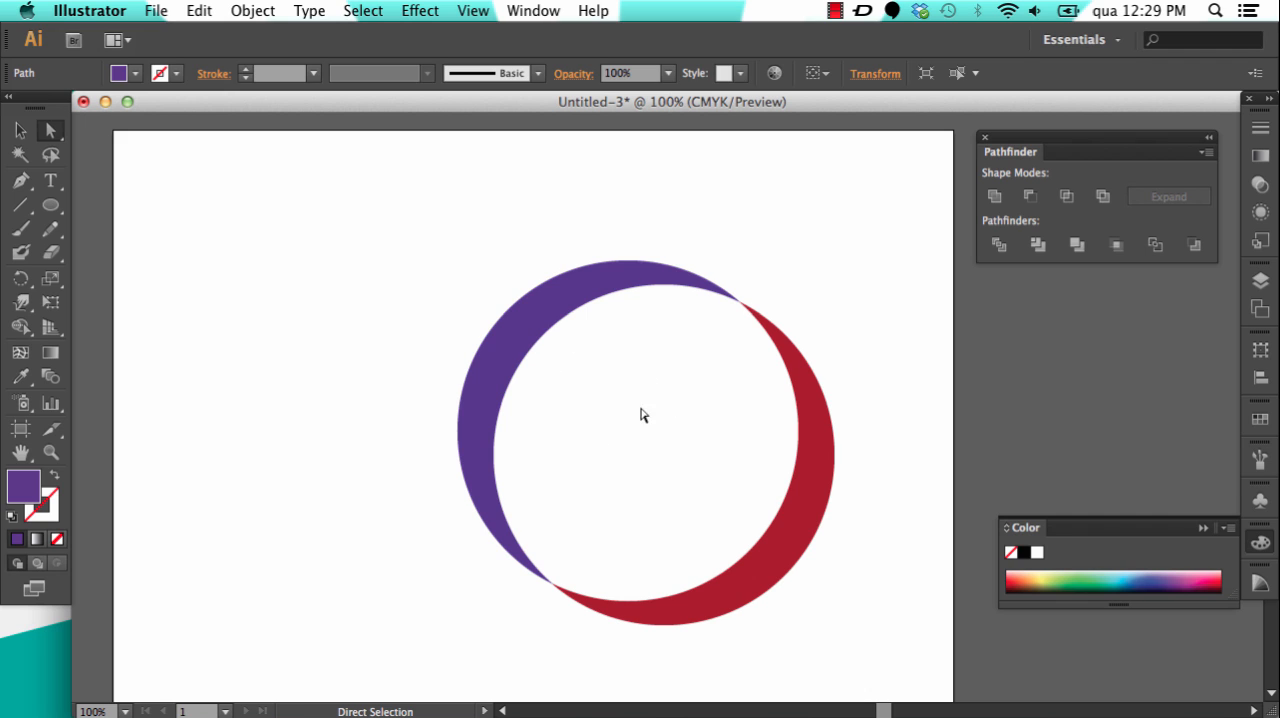
# Step: Add the text CIRCLE inside the crescent ring and format it in Optima at 60 pt
pyautogui.click(50, 181)
pyautogui.click(549, 405)
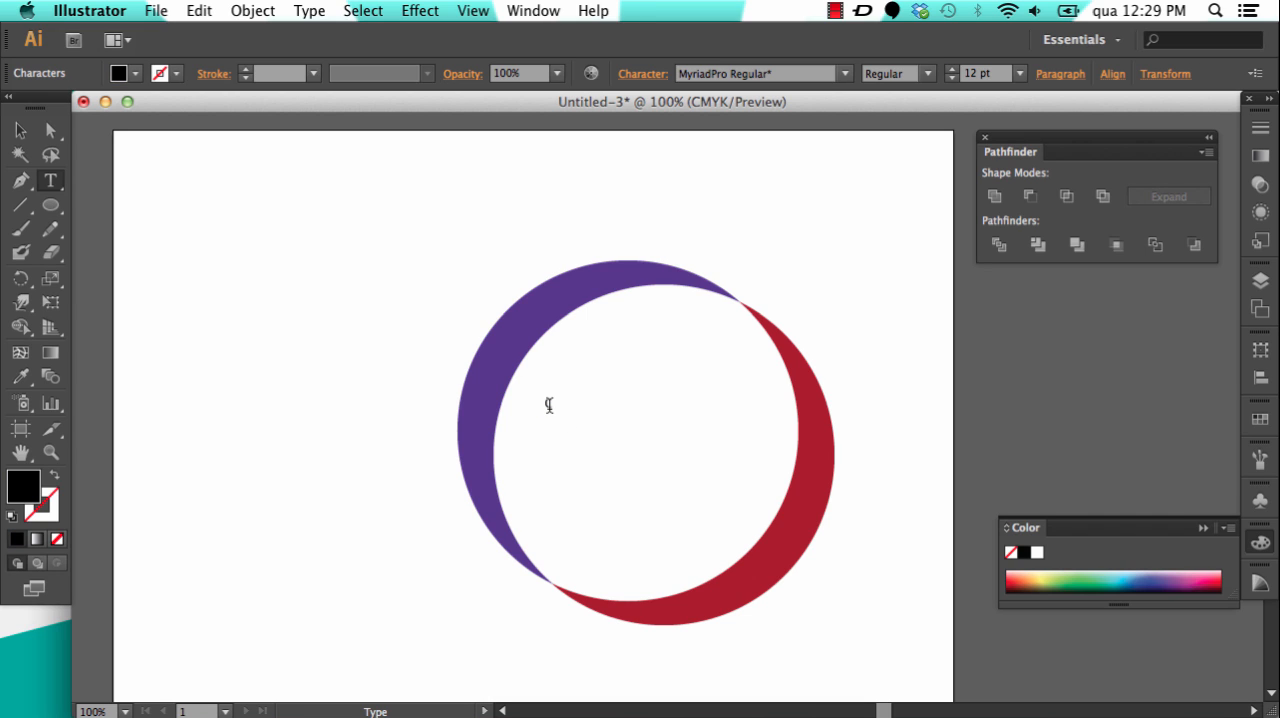
pyautogui.doubleClick(549, 405)
pyautogui.click(845, 73)
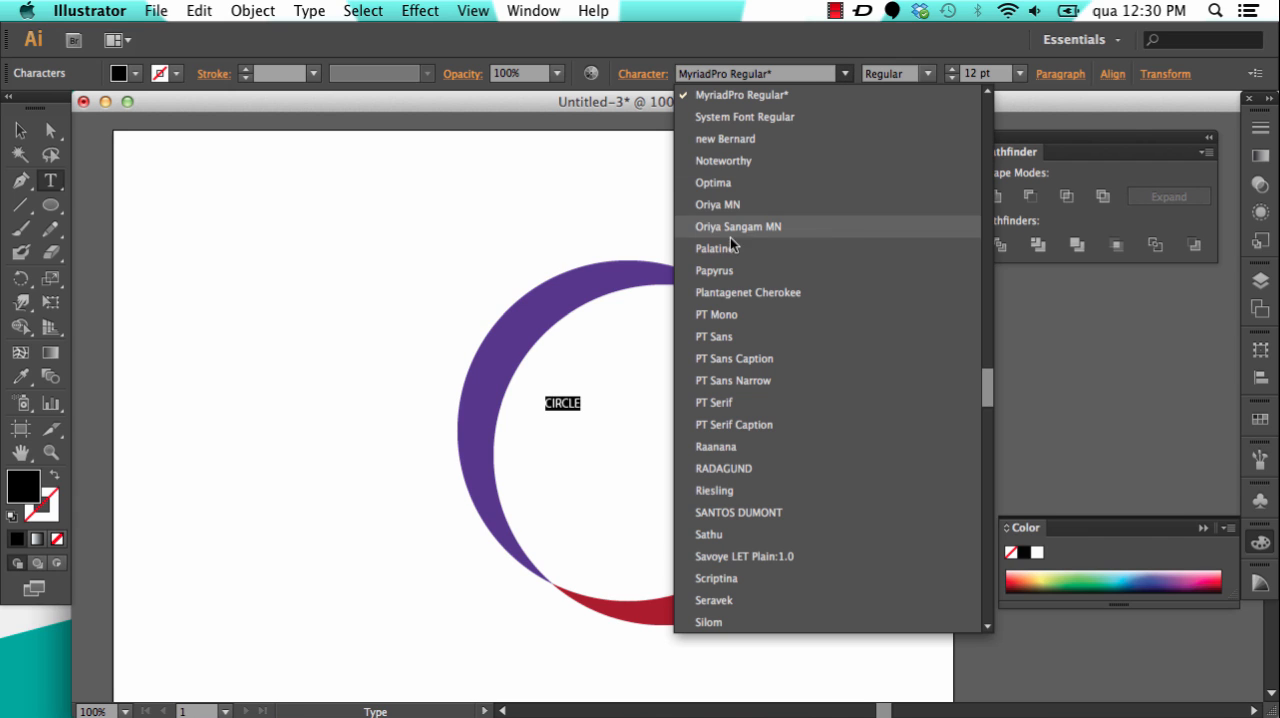
pyautogui.click(734, 184)
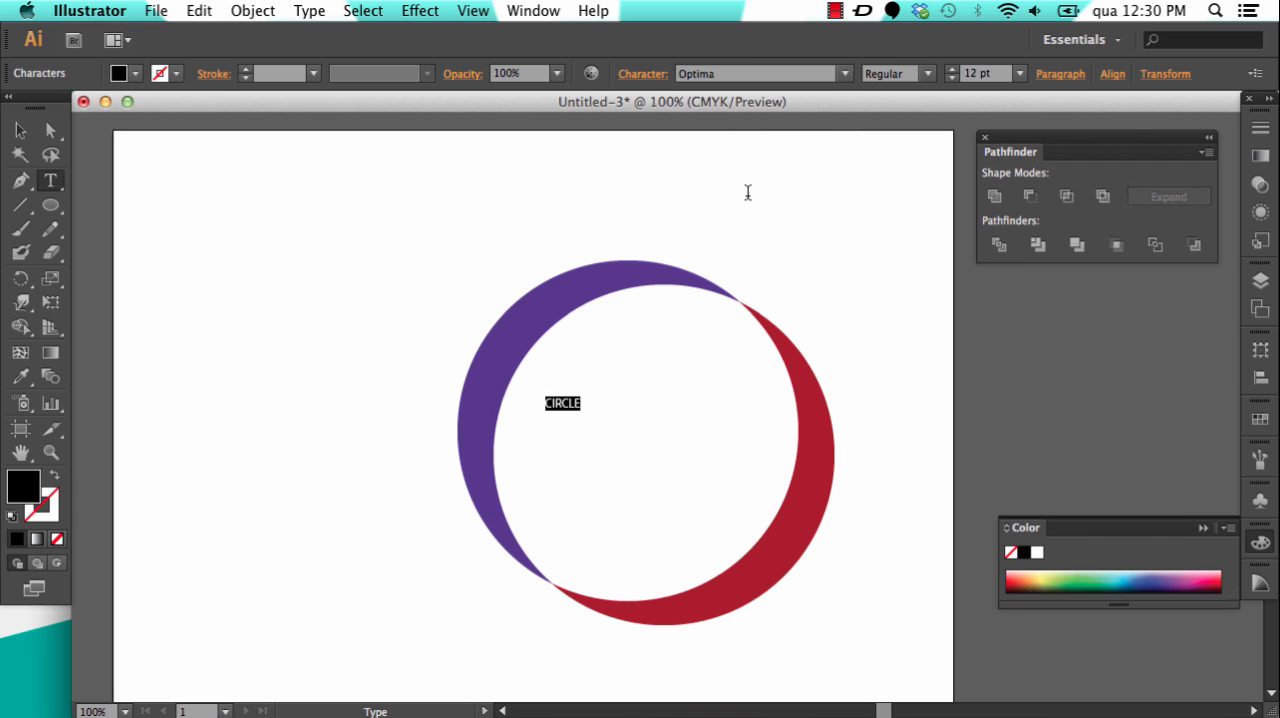
pyautogui.click(1019, 73)
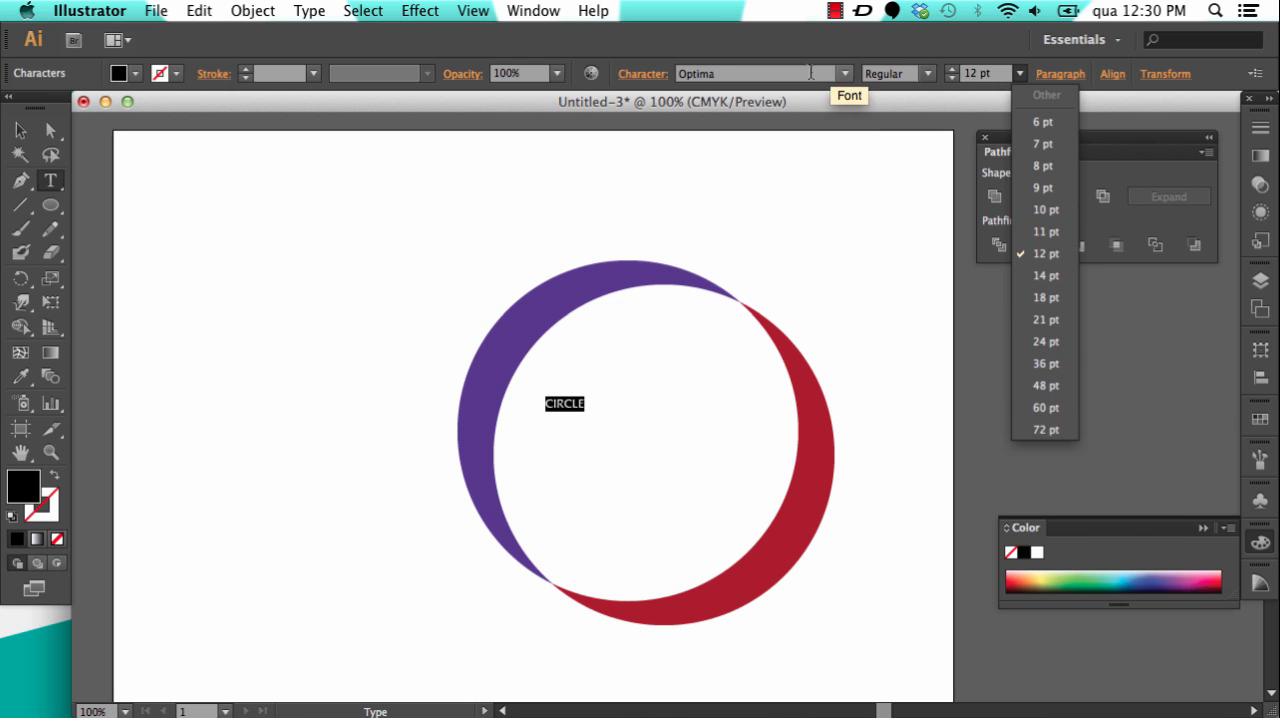
pyautogui.click(1046, 407)
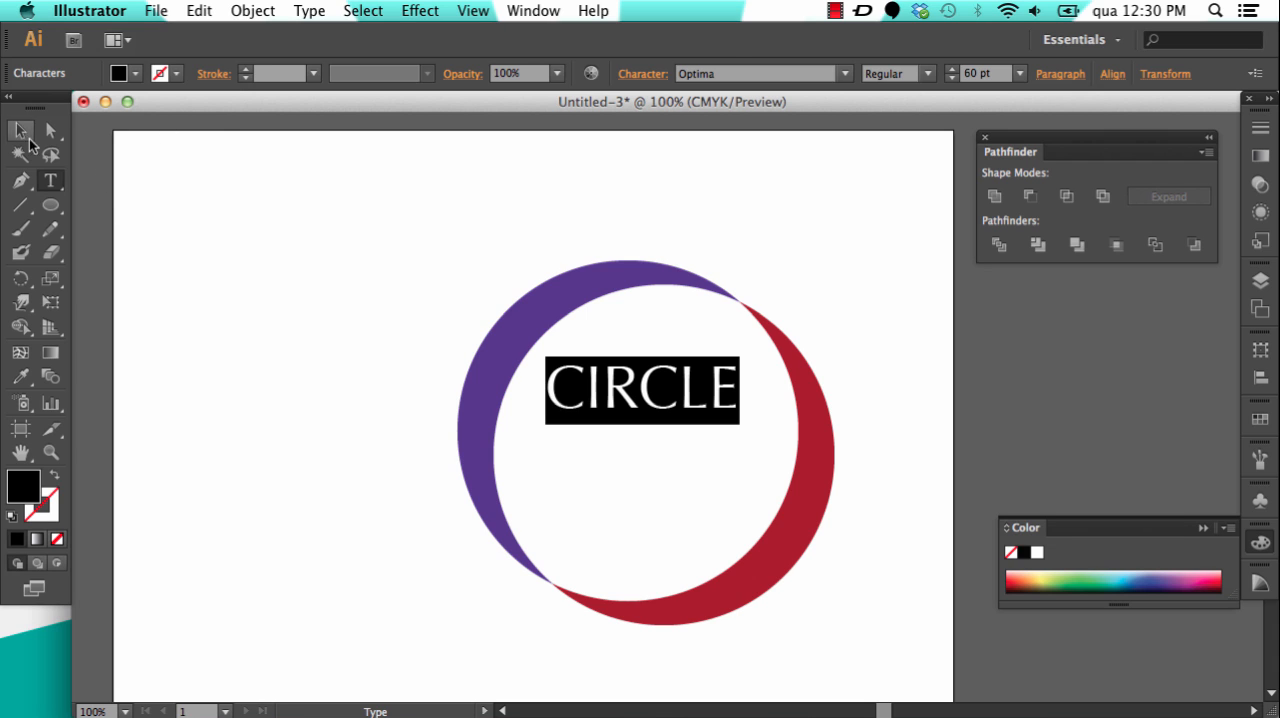
# Step: Move the CIRCLE text down to the centre of the crescent ring and deselect it
pyautogui.click(20, 130)
pyautogui.moveTo(665, 400); pyautogui.dragTo(696, 455)
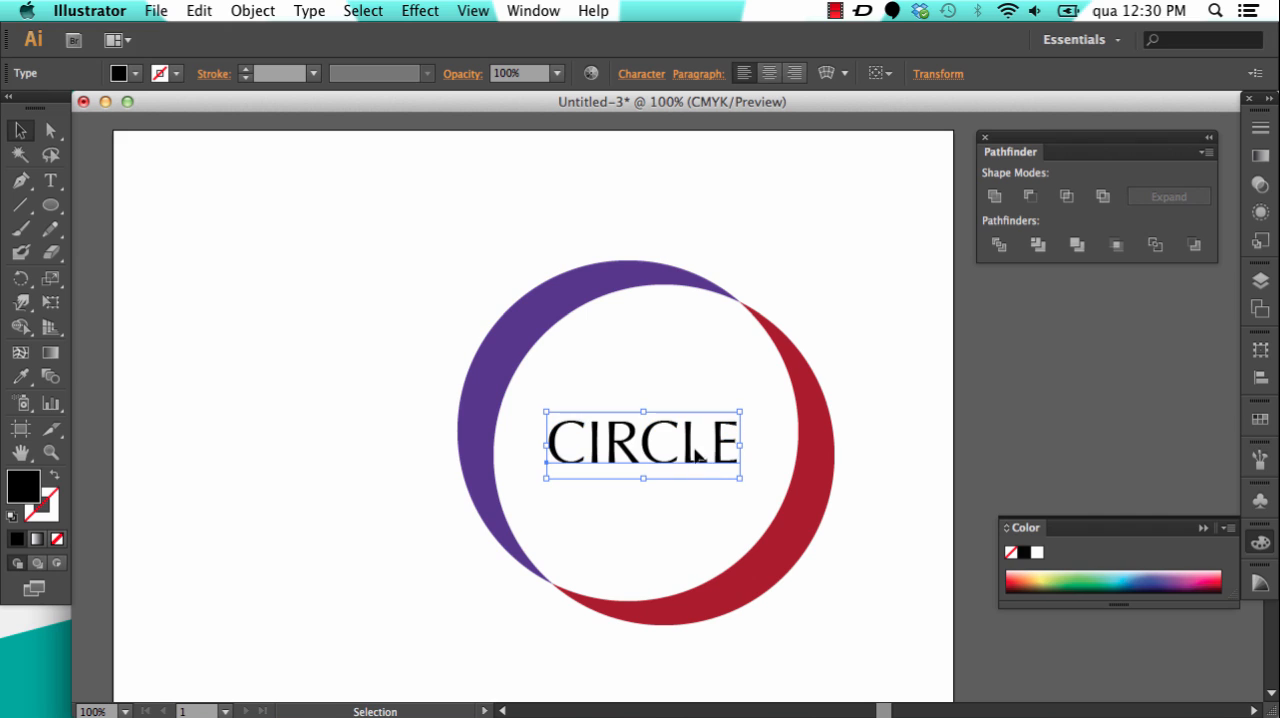
pyautogui.click(840, 292)
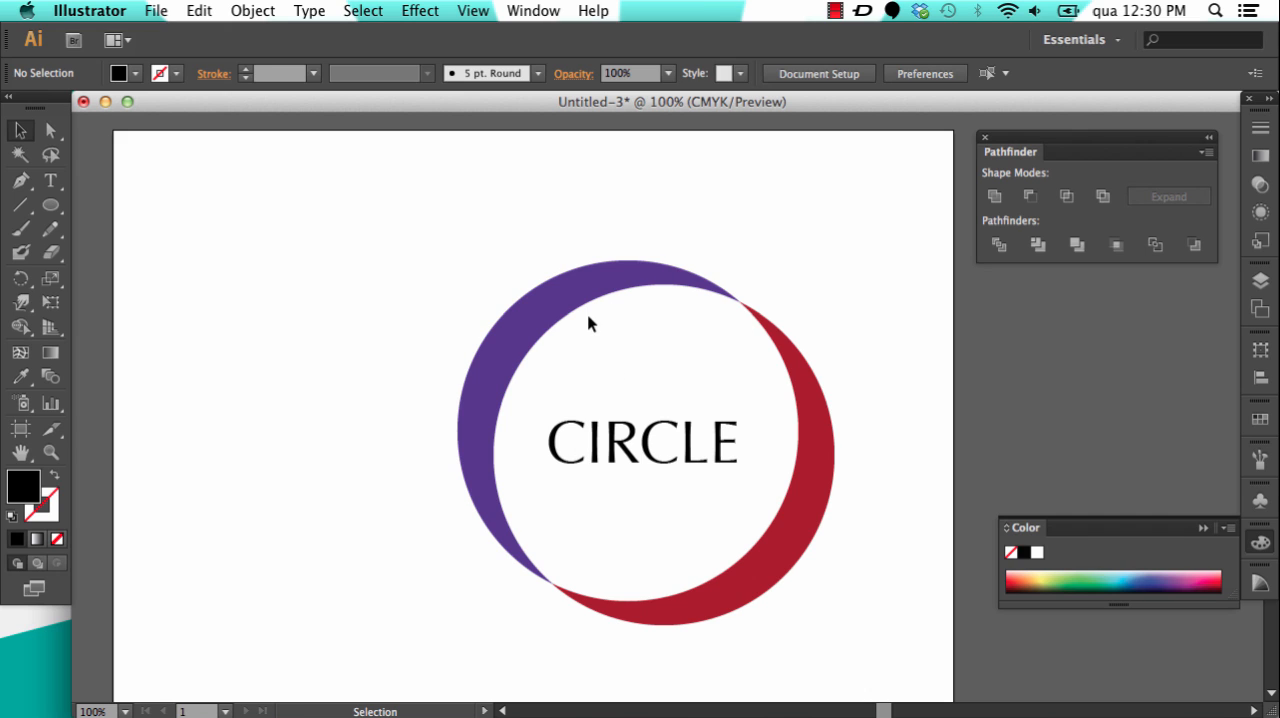
# Step: Change the fill of the purple crescent to orange e26510
pyautogui.click(51, 130)
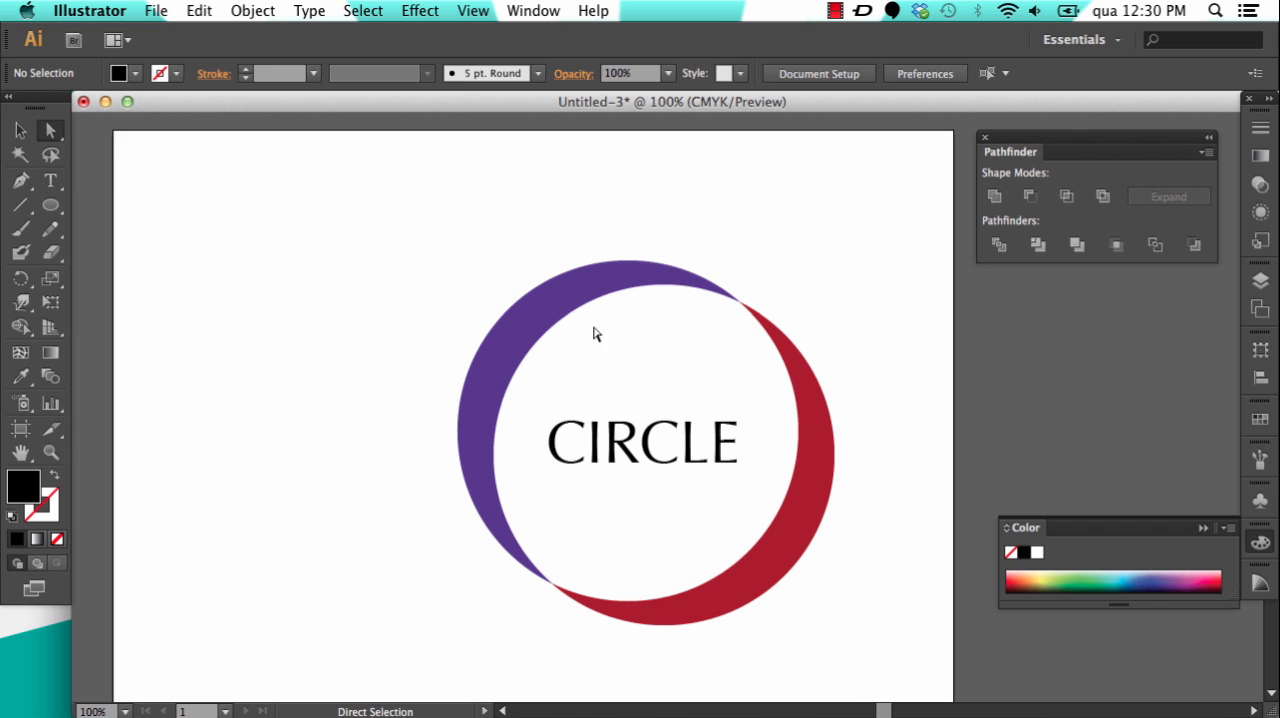
pyautogui.click(546, 322)
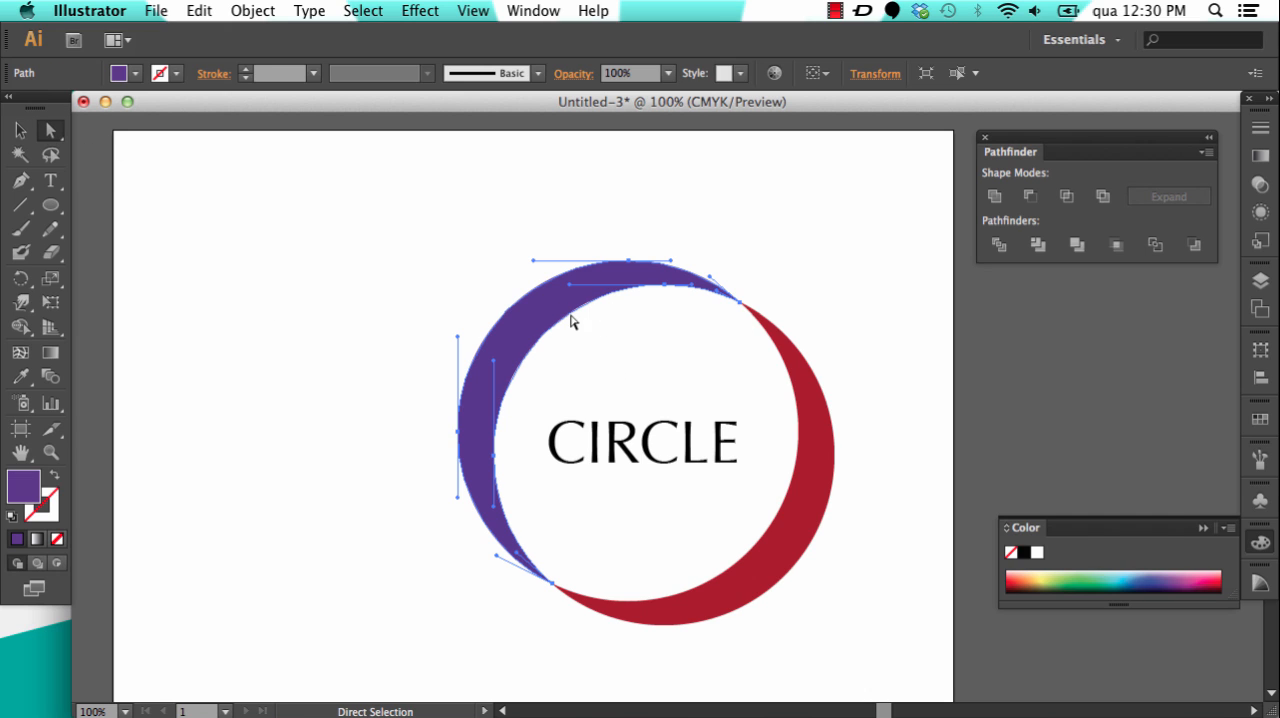
pyautogui.doubleClick(26, 490)
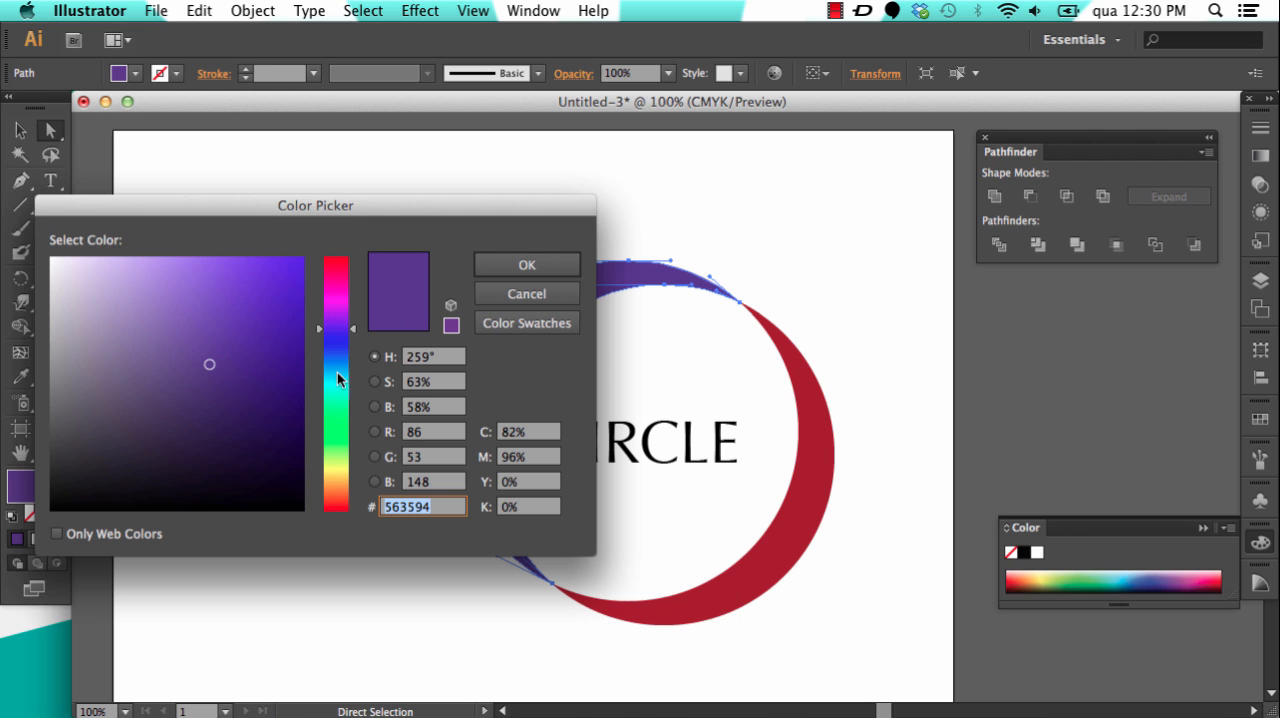
pyautogui.moveTo(337, 484); pyautogui.dragTo(340, 500)
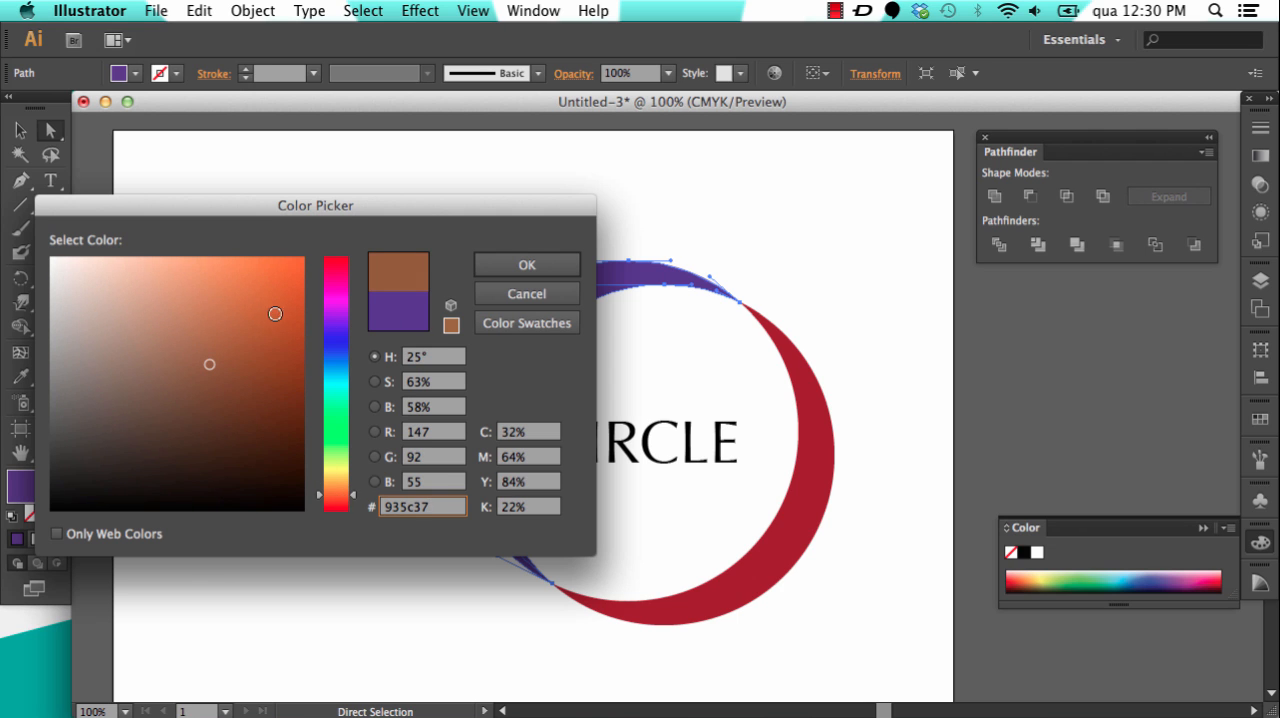
pyautogui.moveTo(275, 313); pyautogui.dragTo(287, 284)
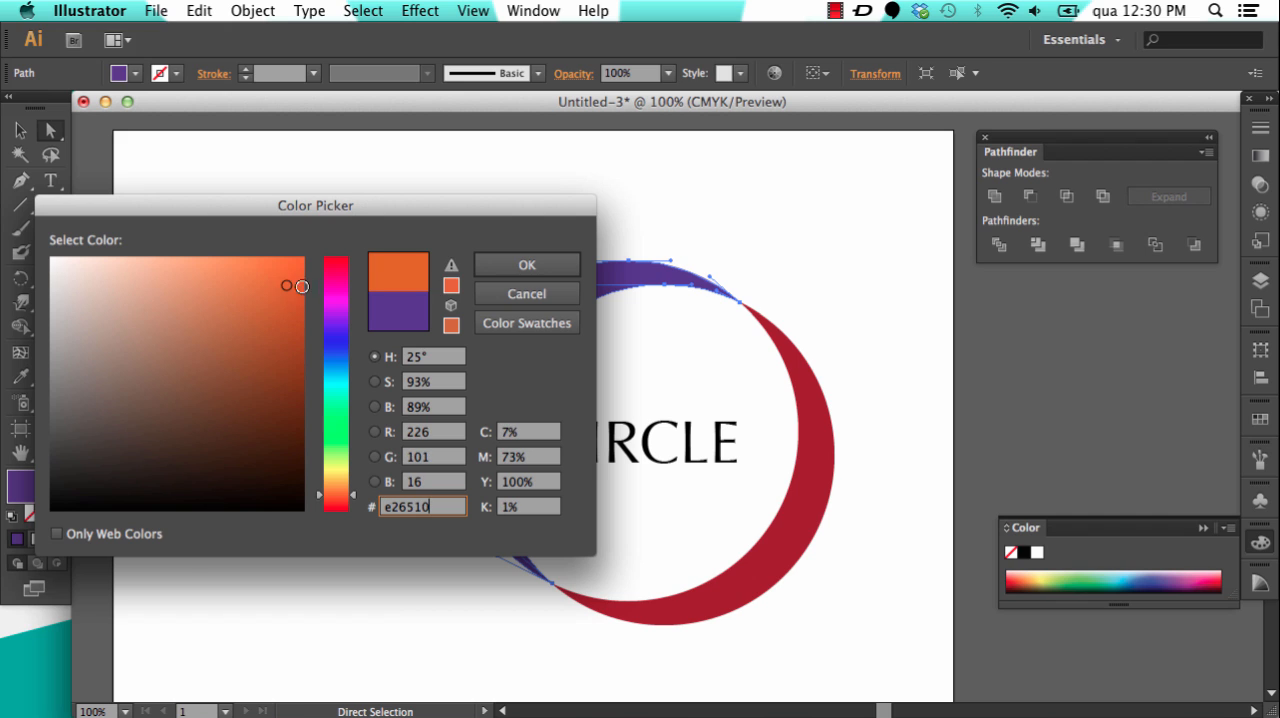
pyautogui.click(525, 265)
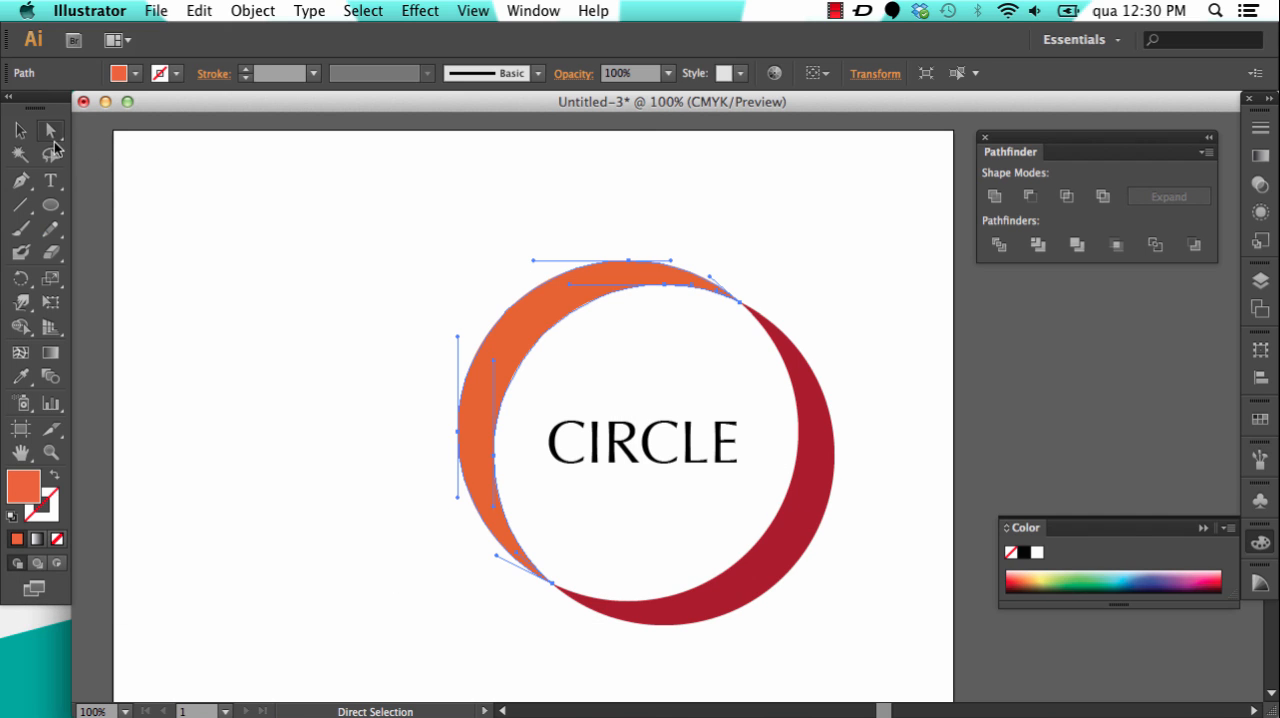
# Step: Recolour the red crescent with a darker brownish red that matches the orange one, and deselect it
pyautogui.doubleClick(24, 488)
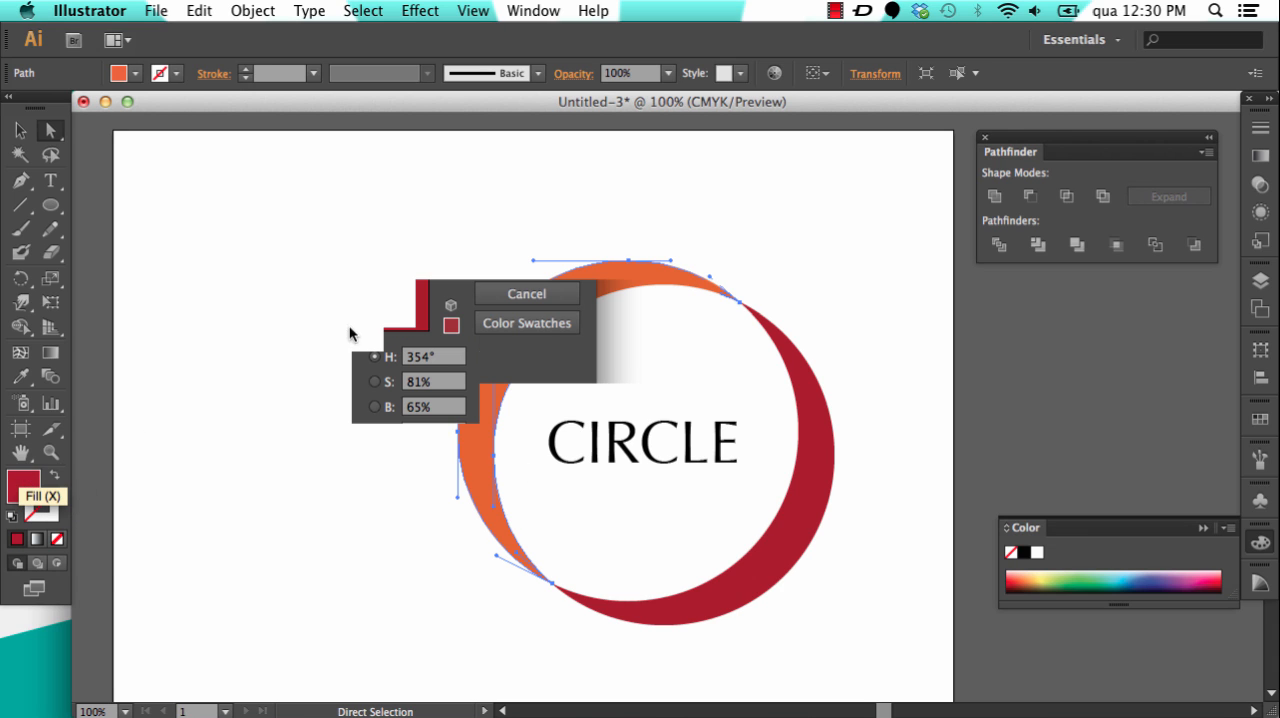
pyautogui.moveTo(336, 490); pyautogui.dragTo(333, 499)
pyautogui.moveTo(277, 343); pyautogui.dragTo(281, 334)
pyautogui.click(527, 265)
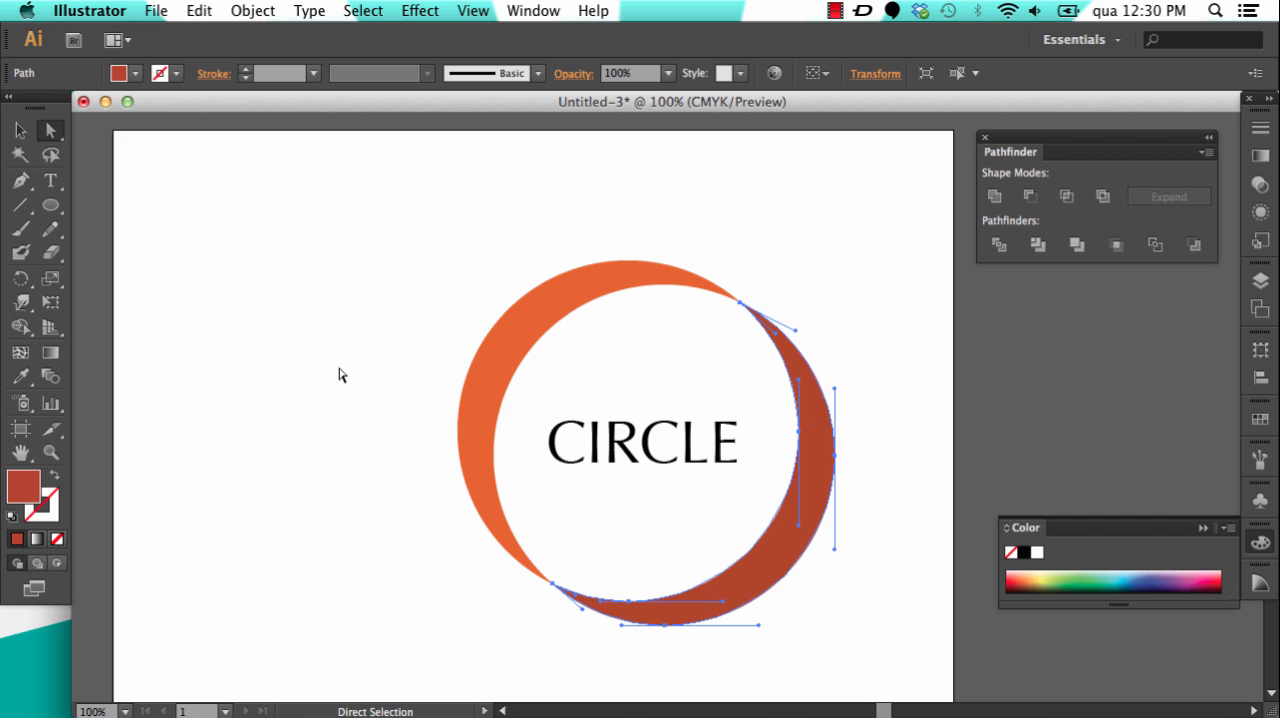
pyautogui.click(20, 131)
pyautogui.click(288, 278)
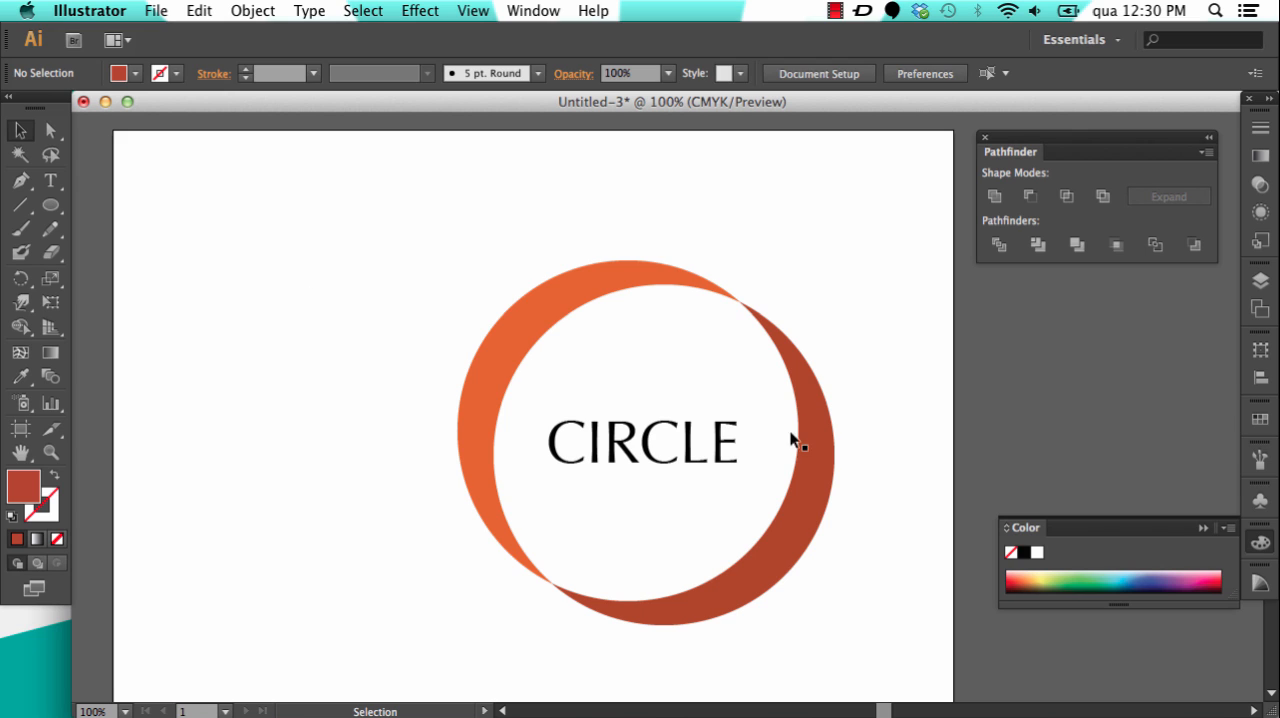
# Step: Enlarge the CIRCLE text to nearly span the ring and preview an Arc warp with 12% bend, 8% horizontal and 54% vertical distortion
pyautogui.click(650, 445)
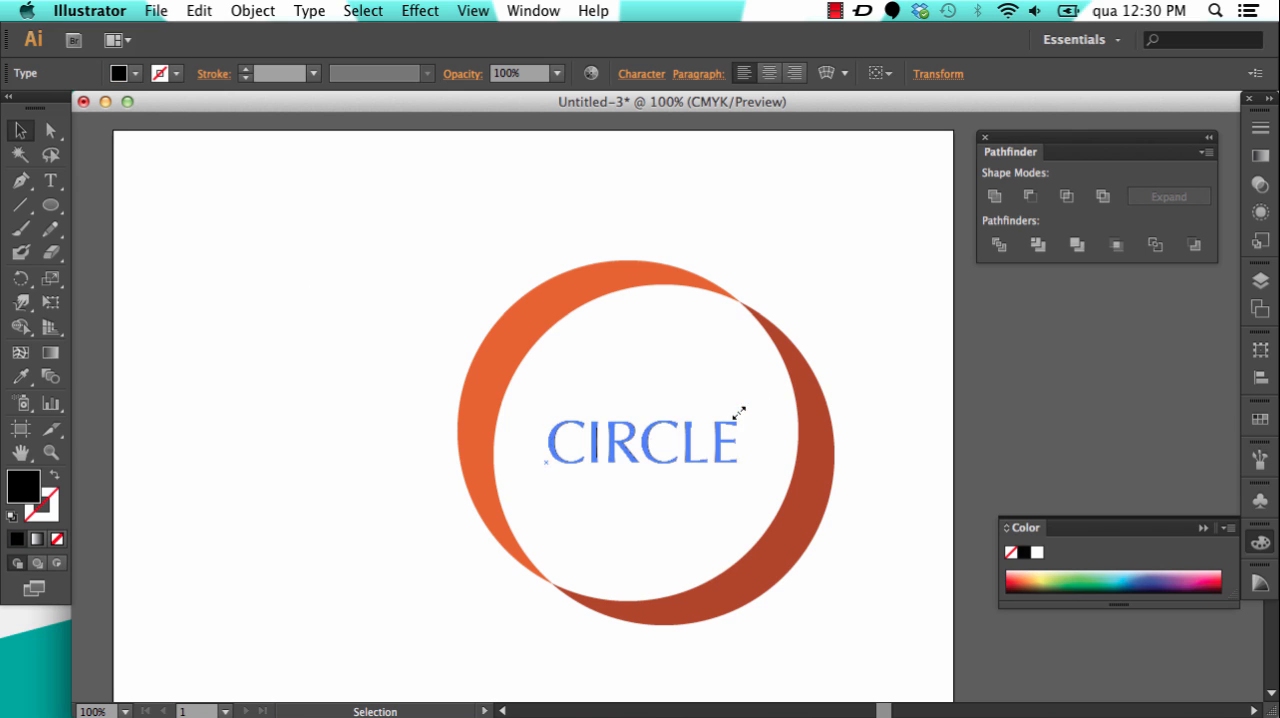
pyautogui.moveTo(741, 410); pyautogui.dragTo(786, 381)
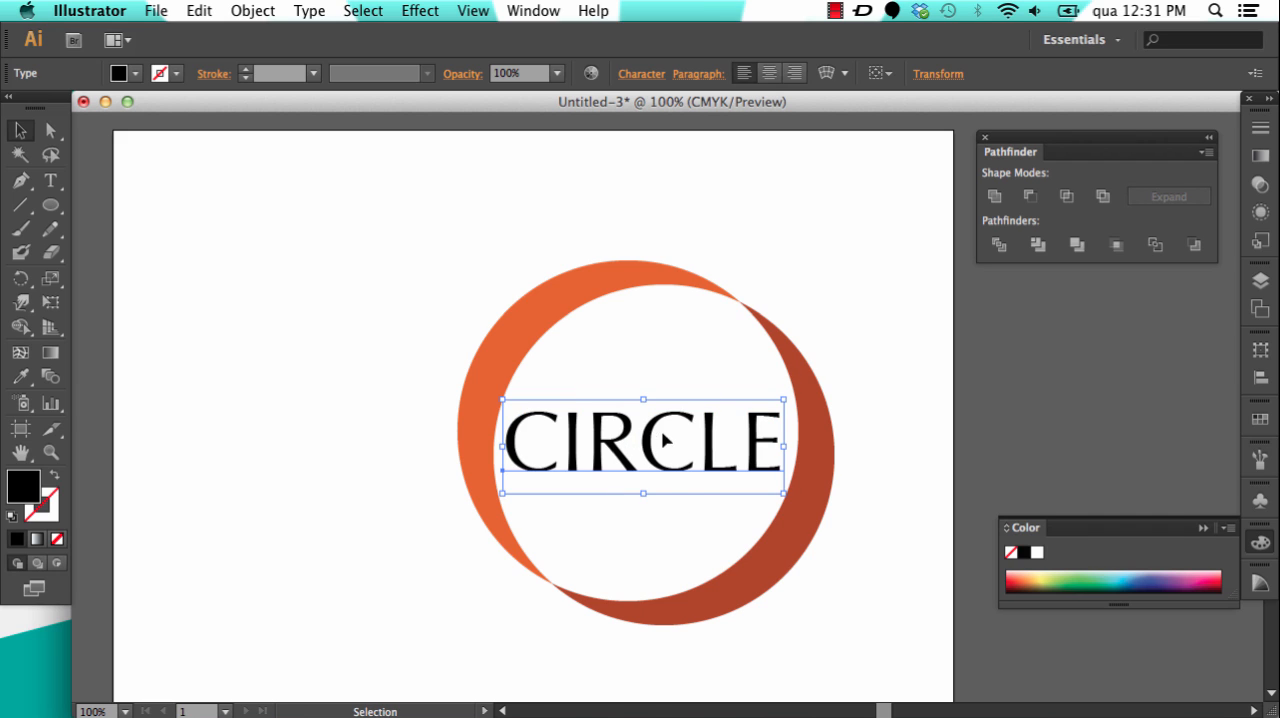
pyautogui.click(826, 74)
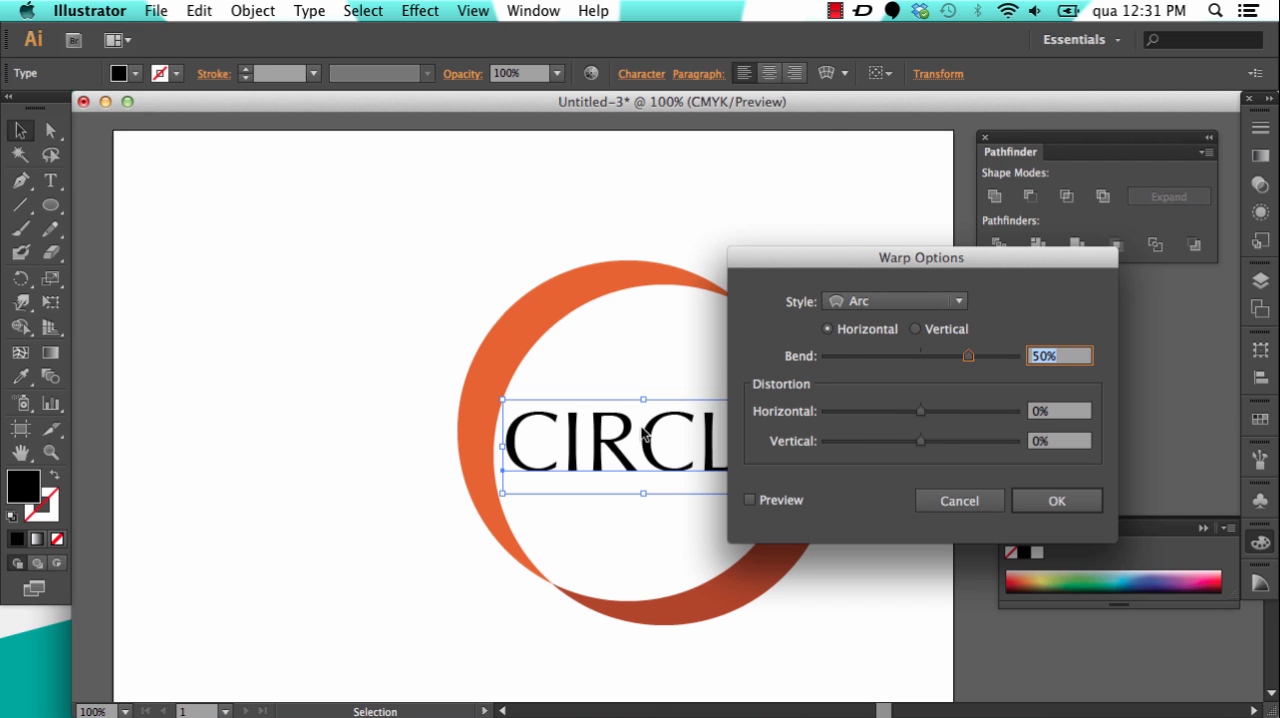
pyautogui.moveTo(834, 256); pyautogui.dragTo(928, 147)
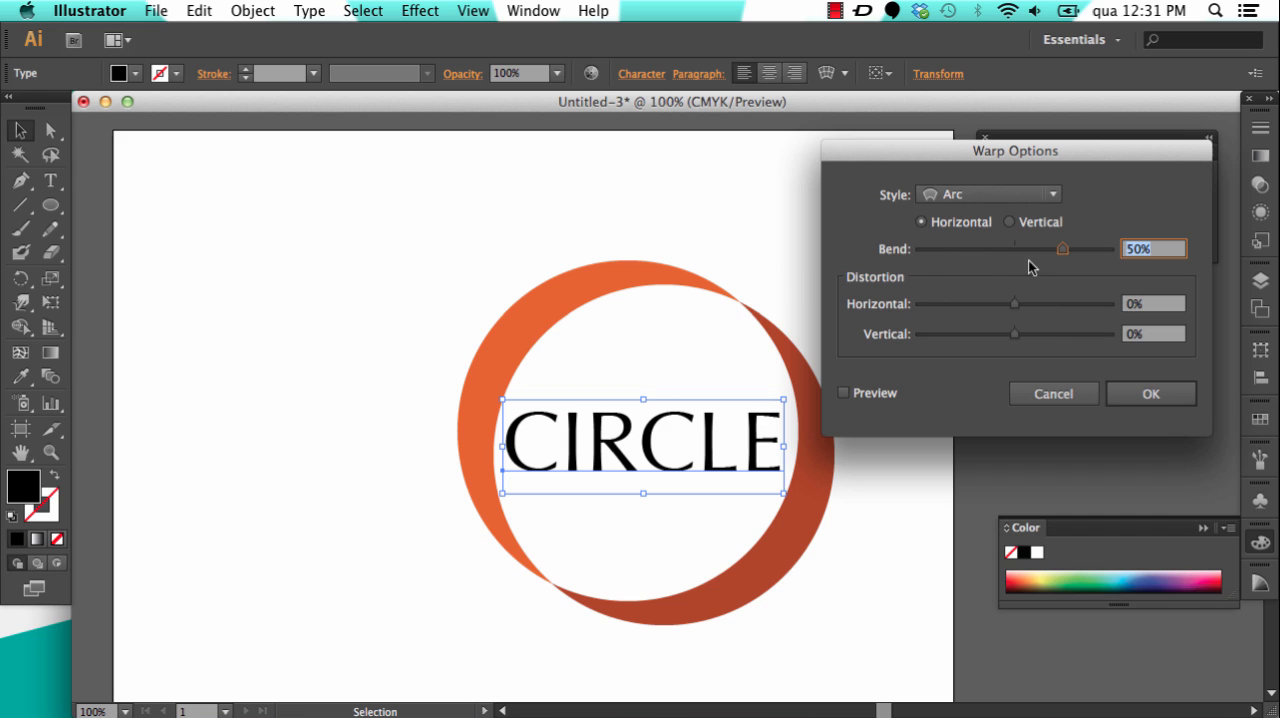
pyautogui.moveTo(1062, 252); pyautogui.dragTo(1025, 255)
pyautogui.moveTo(1014, 304); pyautogui.dragTo(1066, 336)
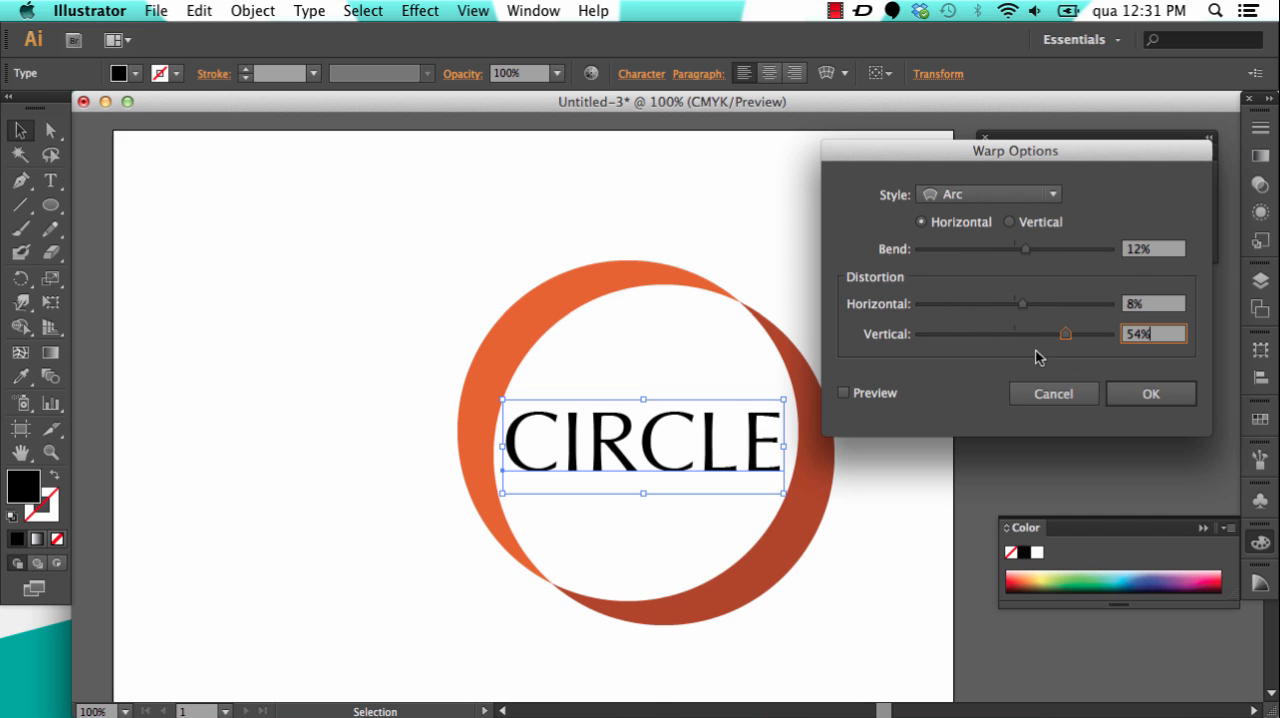
pyautogui.click(843, 394)
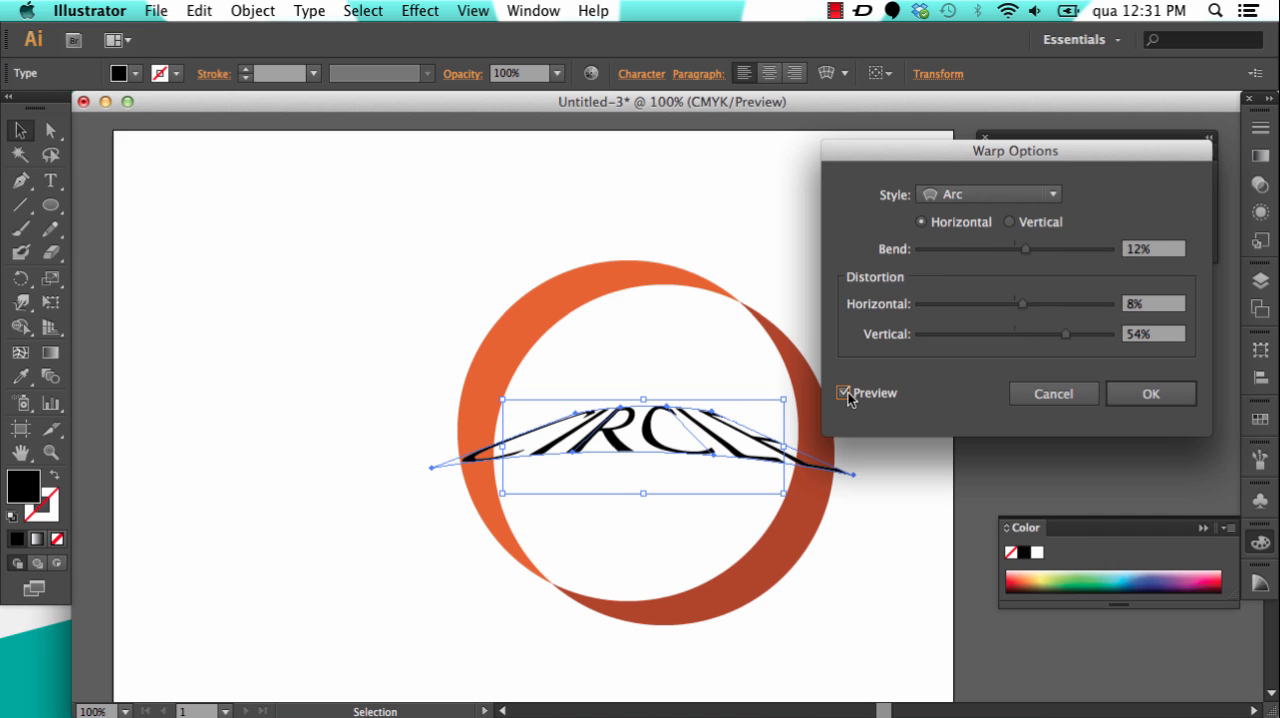
# Step: Soften the Arc warp on the text to 6% bend and -1% vertical distortion
pyautogui.moveTo(1066, 334); pyautogui.dragTo(1022, 305)
pyautogui.moveTo(1025, 249); pyautogui.dragTo(1019, 253)
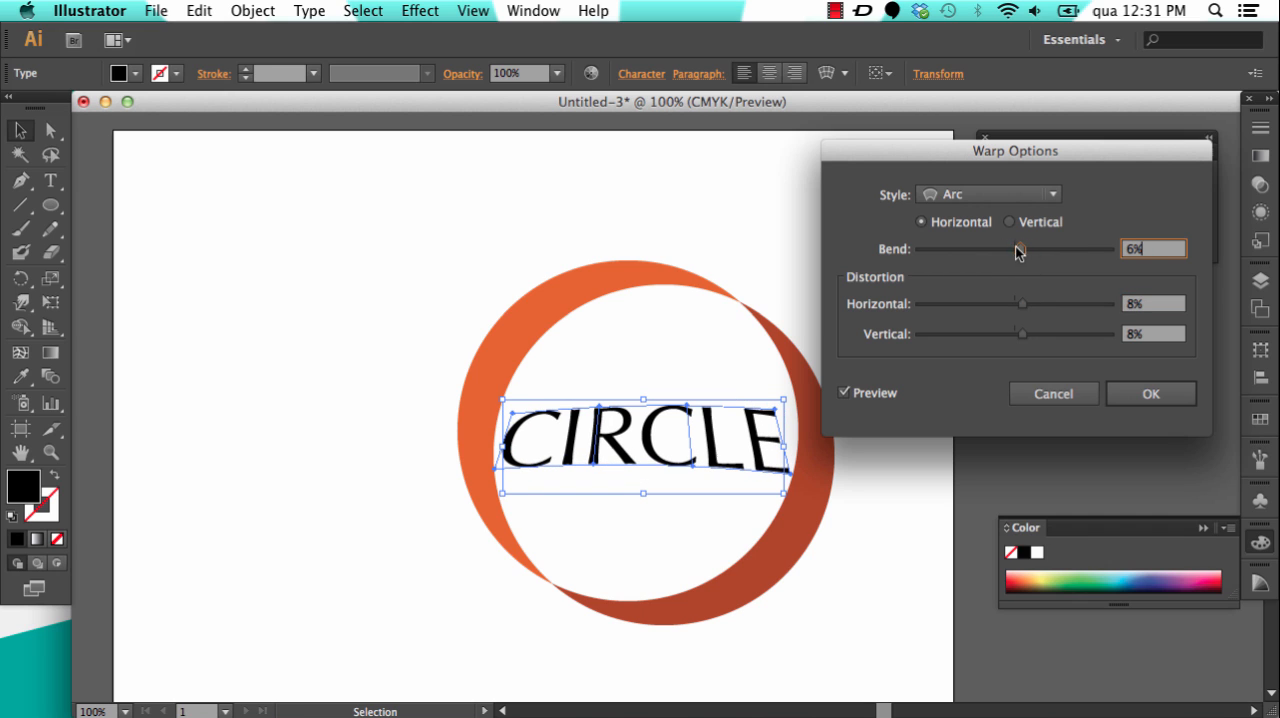
pyautogui.moveTo(1022, 340); pyautogui.dragTo(1011, 338)
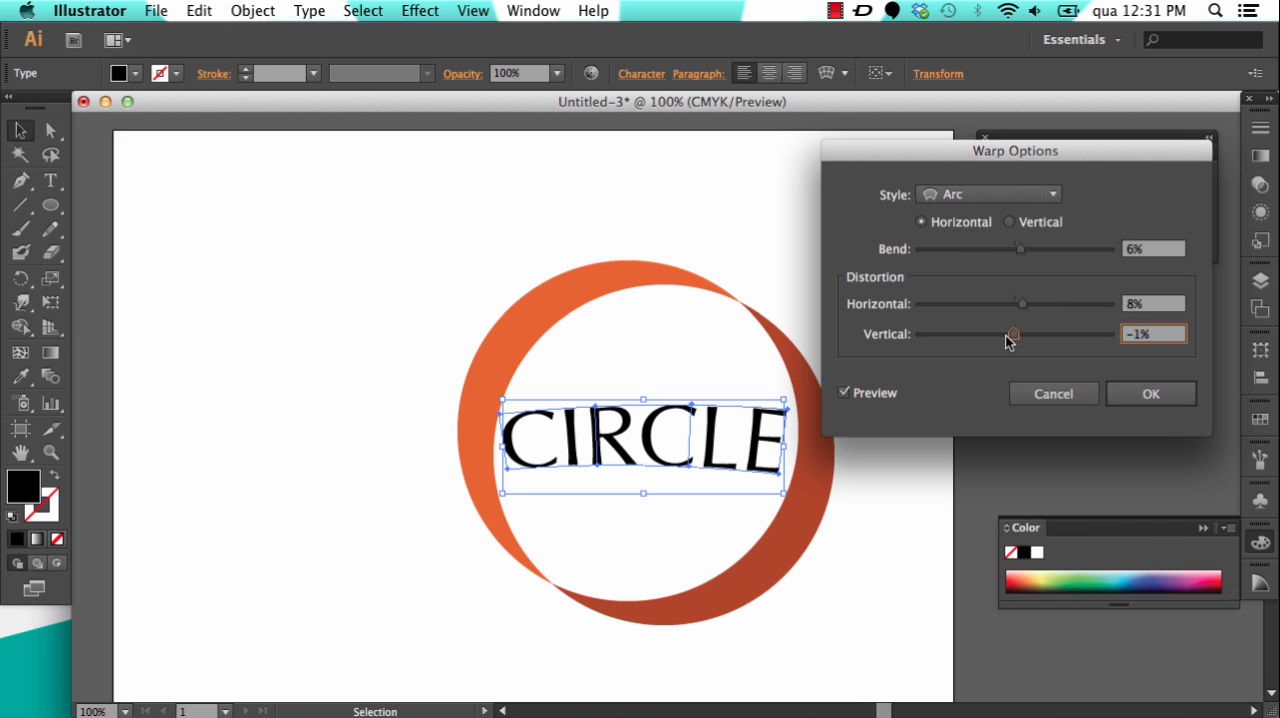
# Step: Change the text's warp style to Flag with 15% bend and 1% horizontal and vertical distortion, and apply it
pyautogui.click(972, 196)
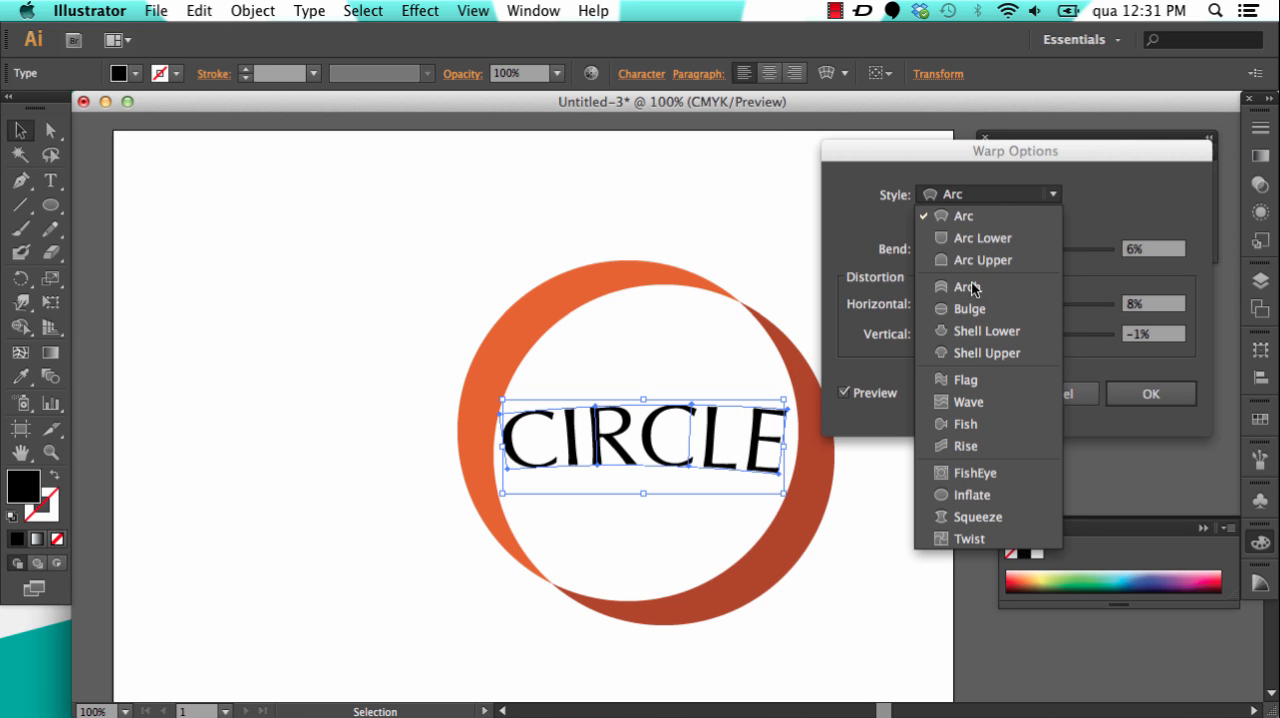
pyautogui.click(977, 386)
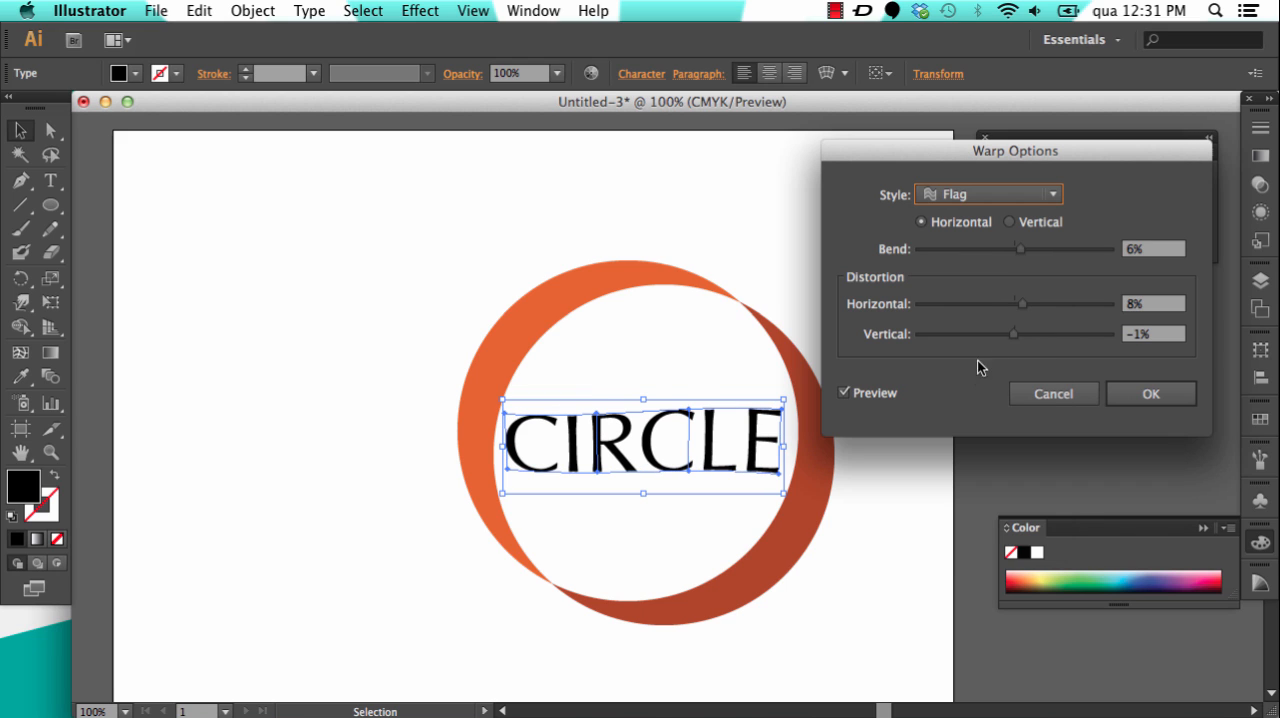
pyautogui.moveTo(1022, 249)
pyautogui.mouseDown()
pyautogui.moveTo(1038, 251)
pyautogui.moveTo(1026, 251)
pyautogui.mouseUp()
pyautogui.moveTo(1021, 303); pyautogui.dragTo(1014, 341)
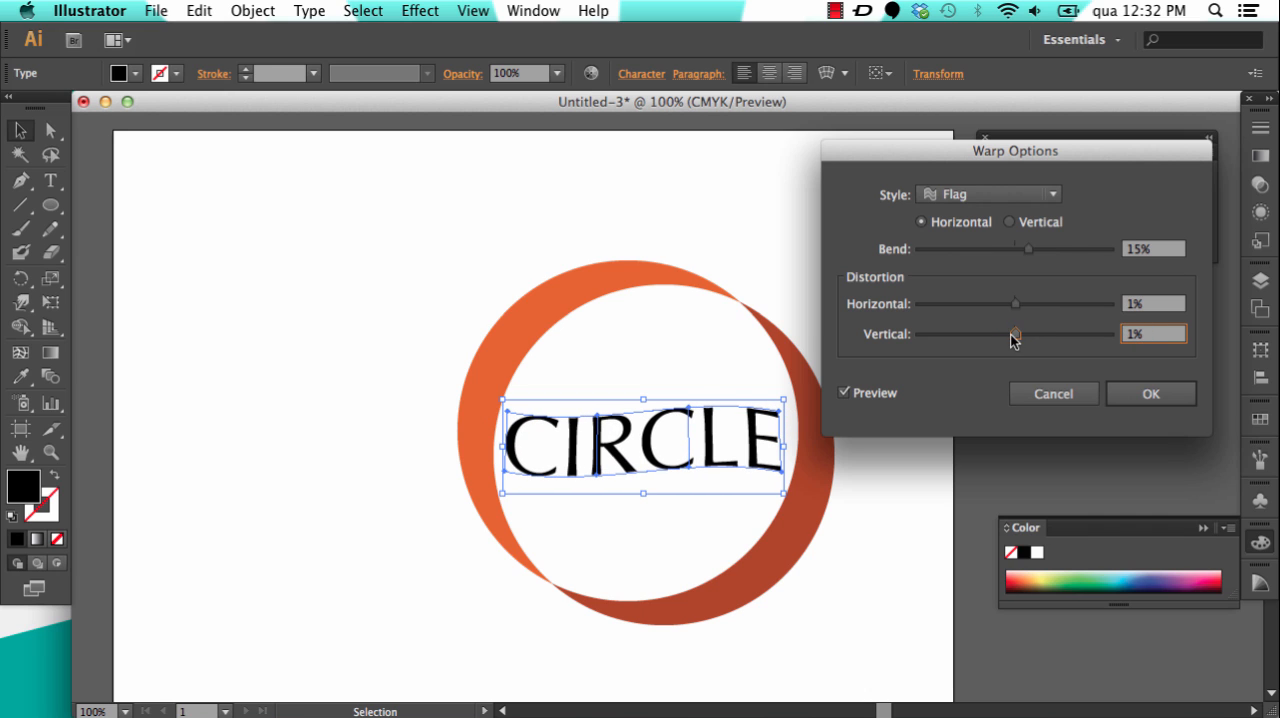
pyautogui.click(1146, 393)
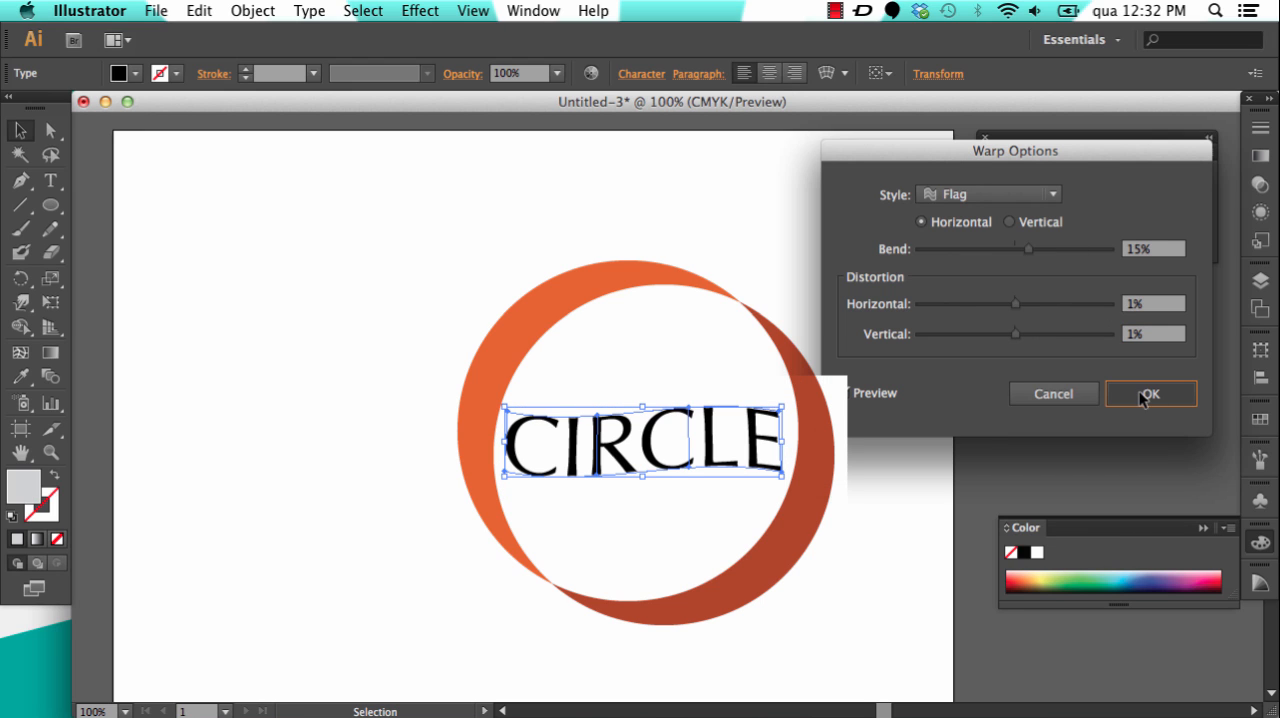
# Step: Edit the contents of the warped CIRCLE text, fill the lettering with orange similar to the upper crescent, and deselect it
pyautogui.doubleClick(40, 486)
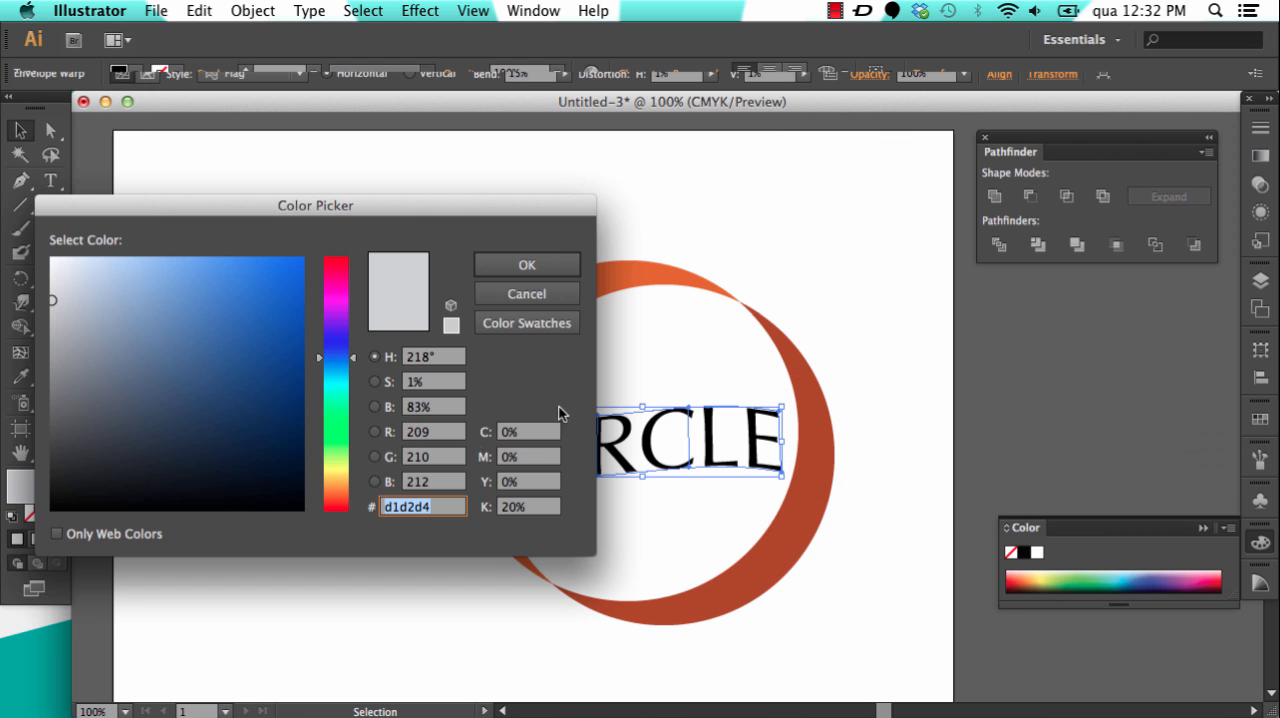
pyautogui.click(526, 291)
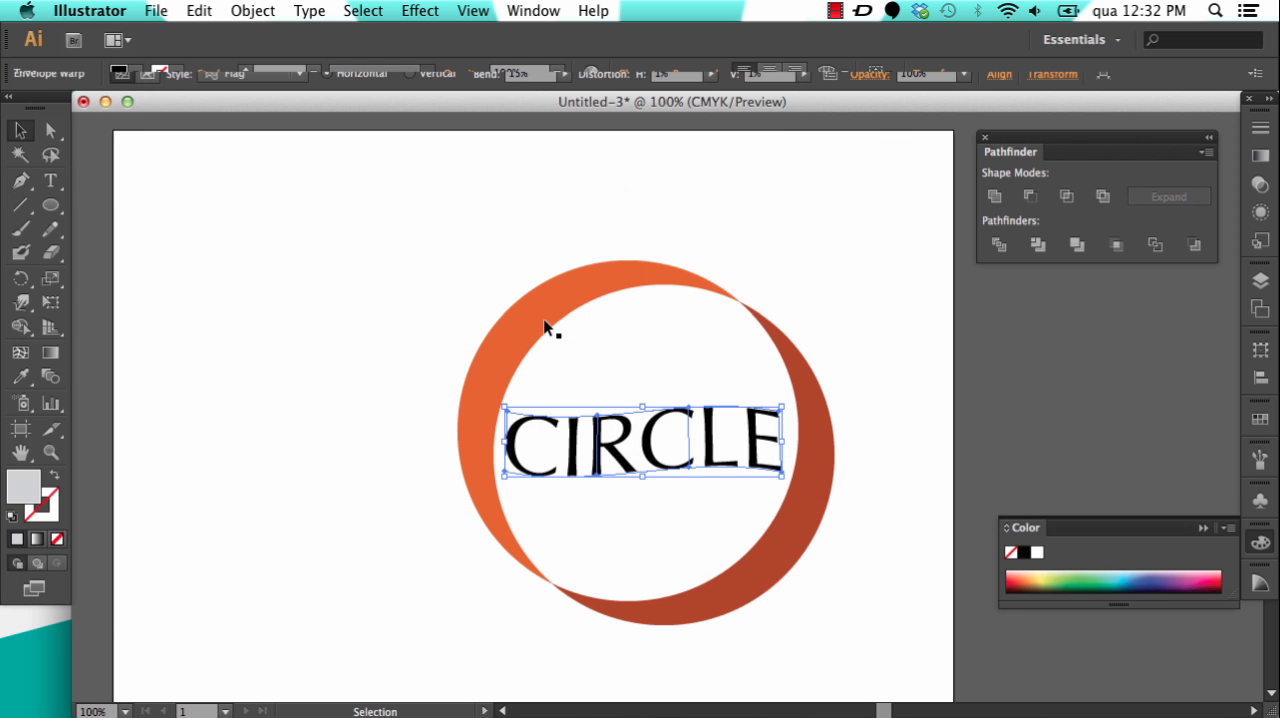
pyautogui.doubleClick(650, 449)
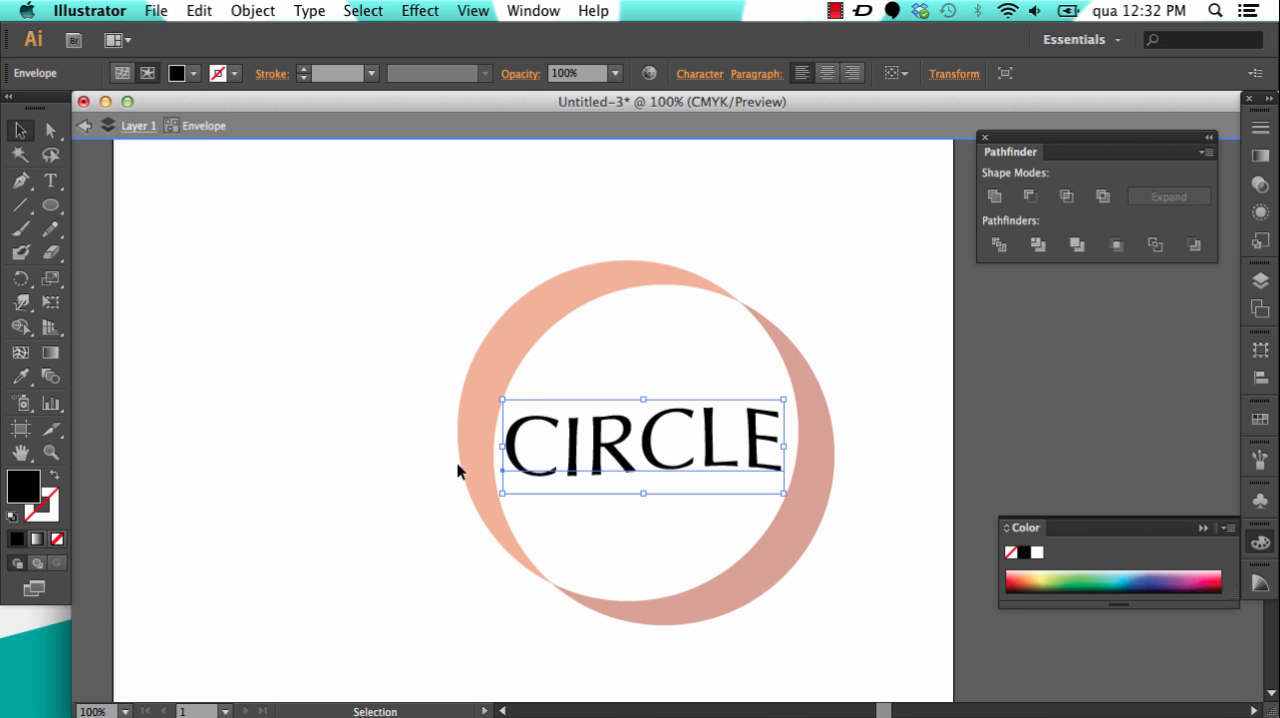
pyautogui.doubleClick(372, 419)
pyautogui.click(606, 452)
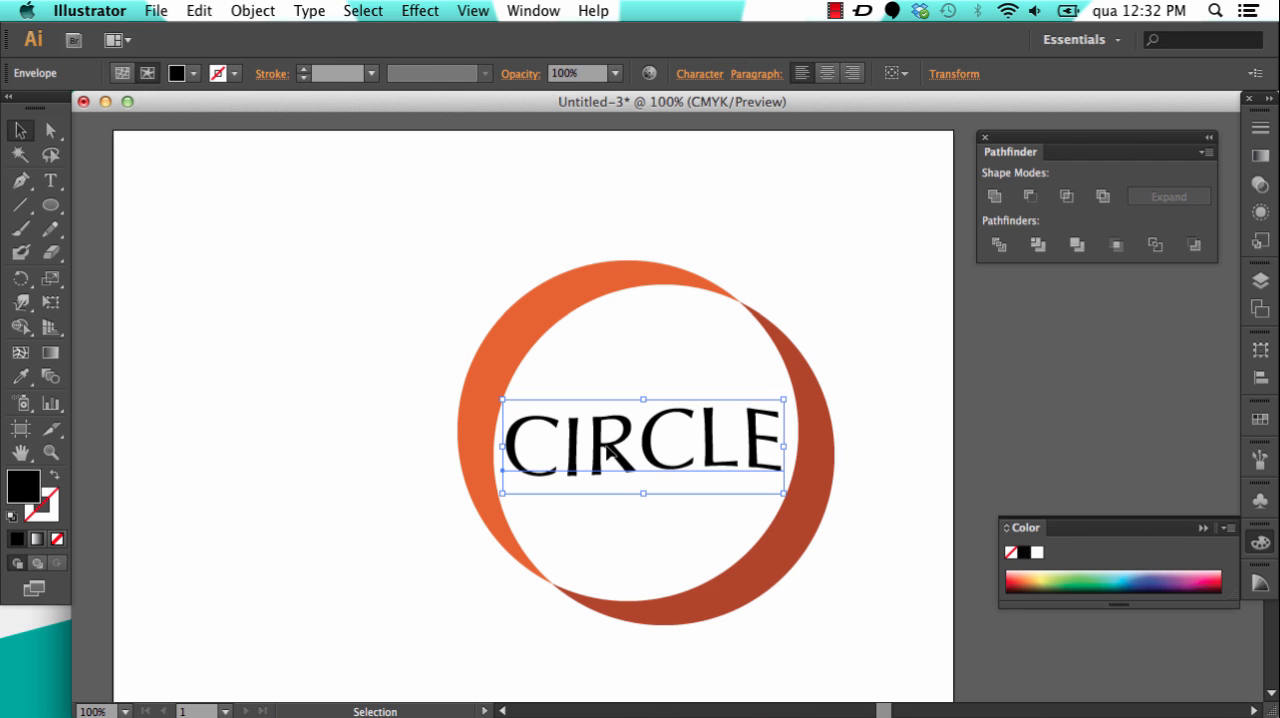
pyautogui.doubleClick(26, 486)
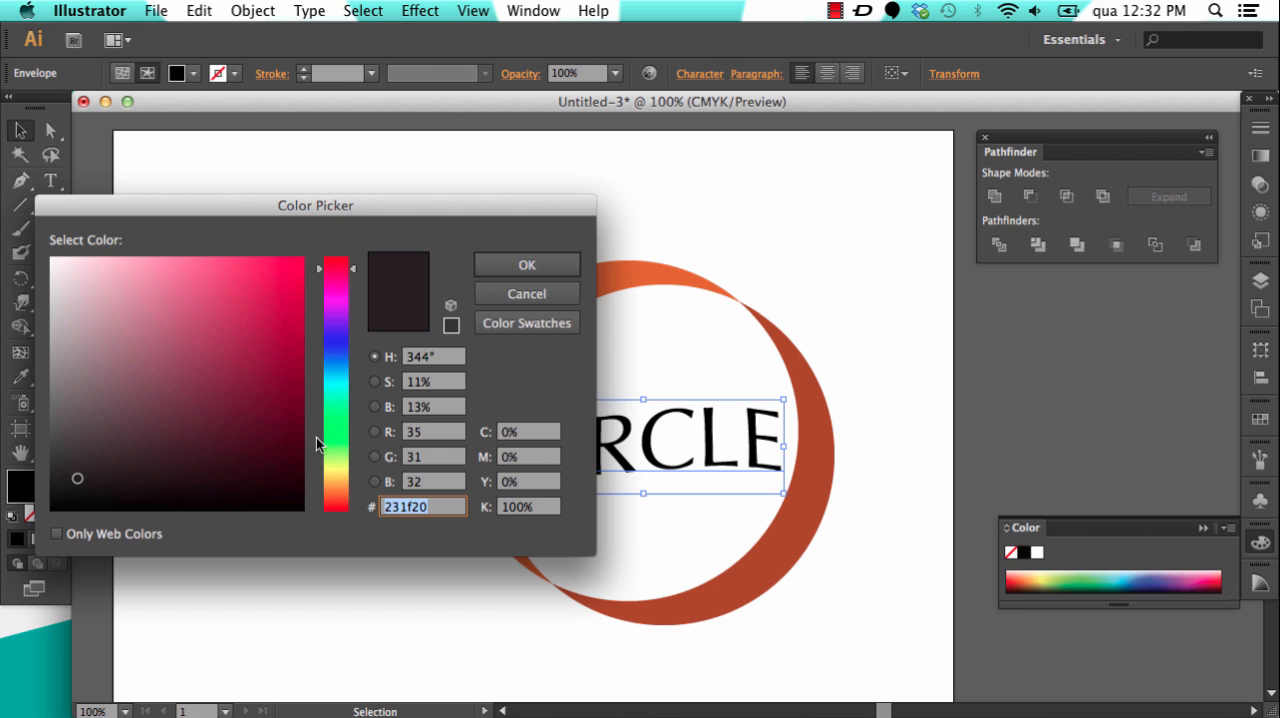
pyautogui.moveTo(340, 468); pyautogui.dragTo(336, 510)
pyautogui.moveTo(278, 350); pyautogui.dragTo(275, 302)
pyautogui.moveTo(355, 512); pyautogui.dragTo(355, 494)
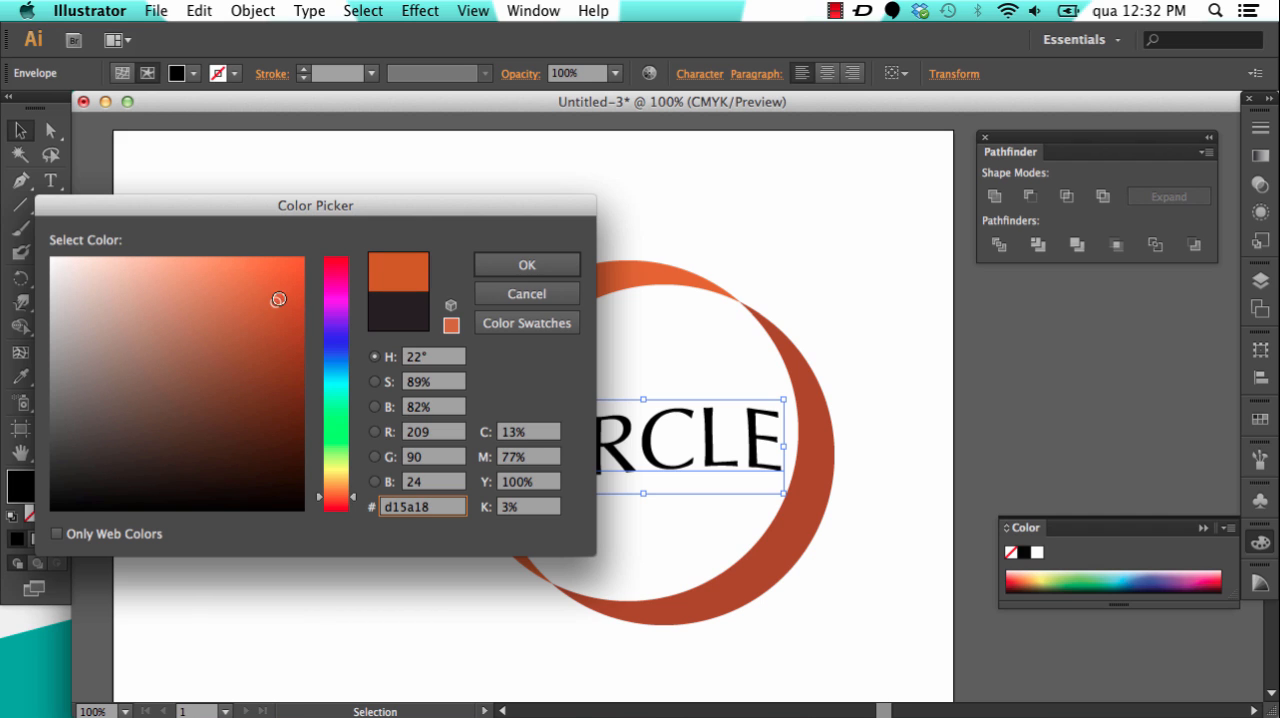
pyautogui.moveTo(278, 299); pyautogui.dragTo(274, 294)
pyautogui.click(572, 267)
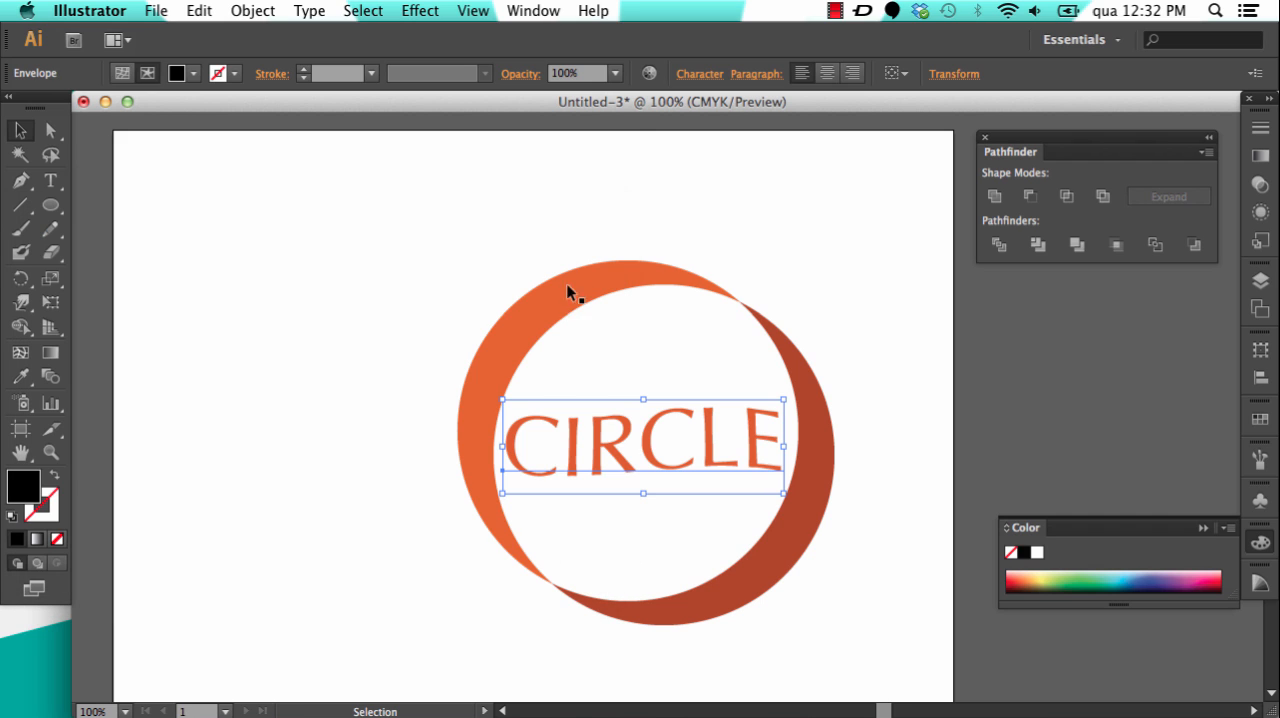
pyautogui.click(248, 246)
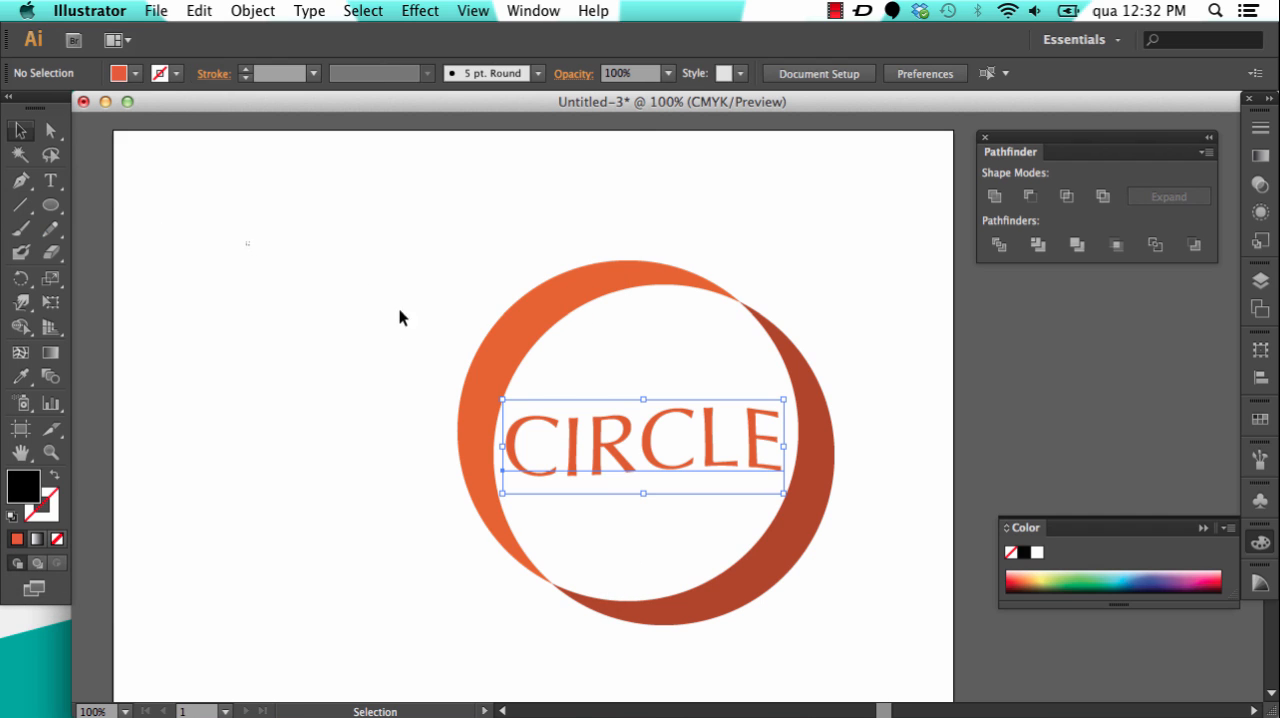
# Step: Delete the whole logo, both crescents and the text, from the artboard
pyautogui.moveTo(362, 237); pyautogui.dragTo(846, 646)
pyautogui.moveTo(780, 560); pyautogui.dragTo(652, 493)
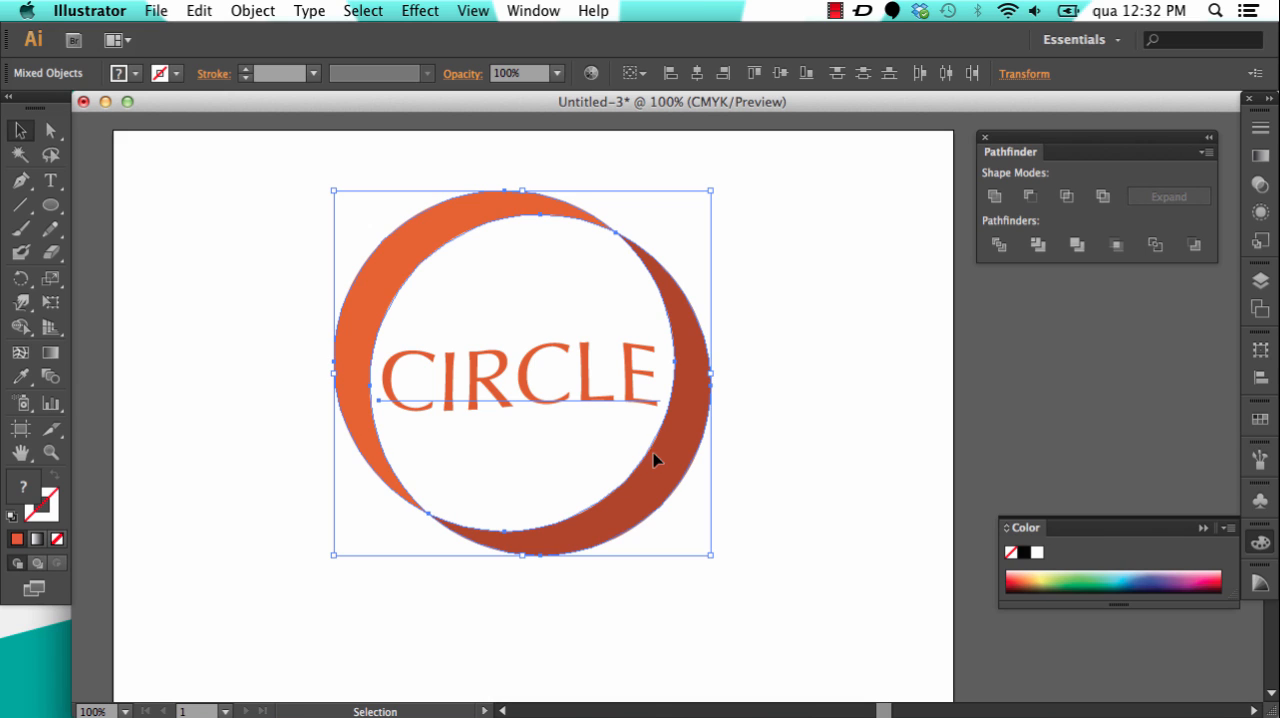
pyautogui.press('Delete')
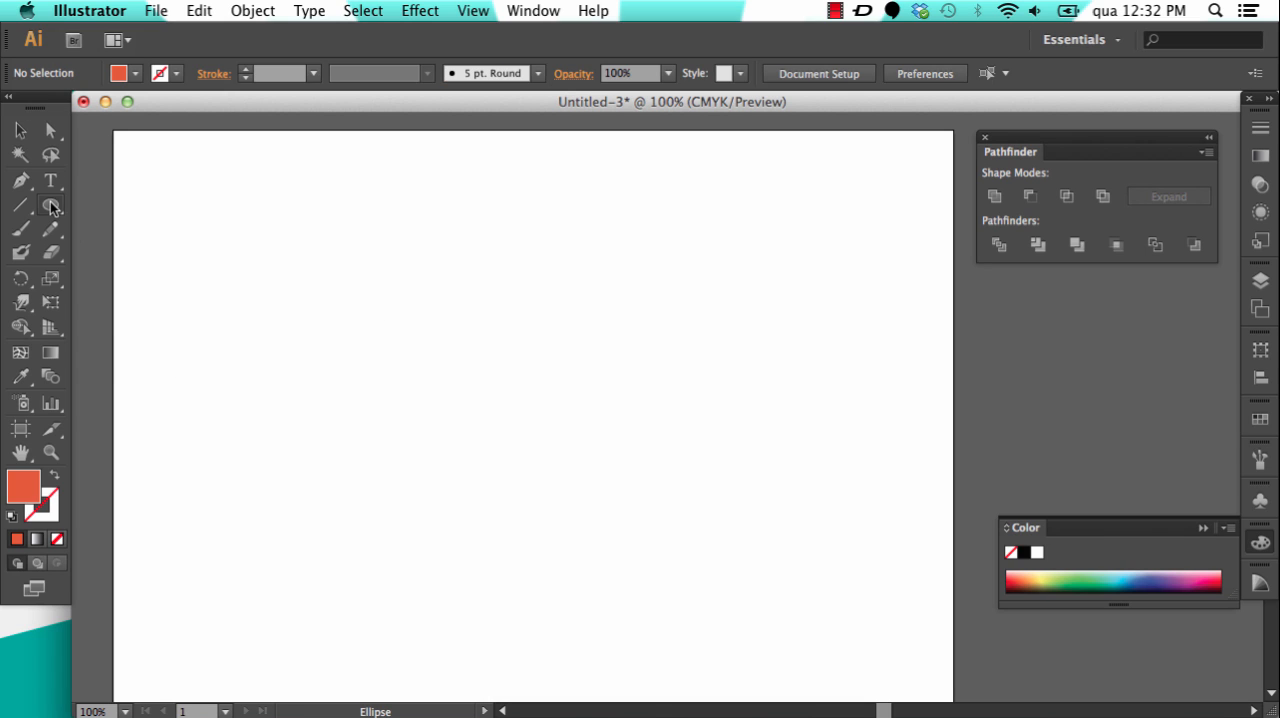
# Step: Draw a nearly square orange rectangle around the middle of the empty artboard with the Rectangle tool
pyautogui.moveTo(50, 205); pyautogui.dragTo(108, 210)
pyautogui.click(424, 269)
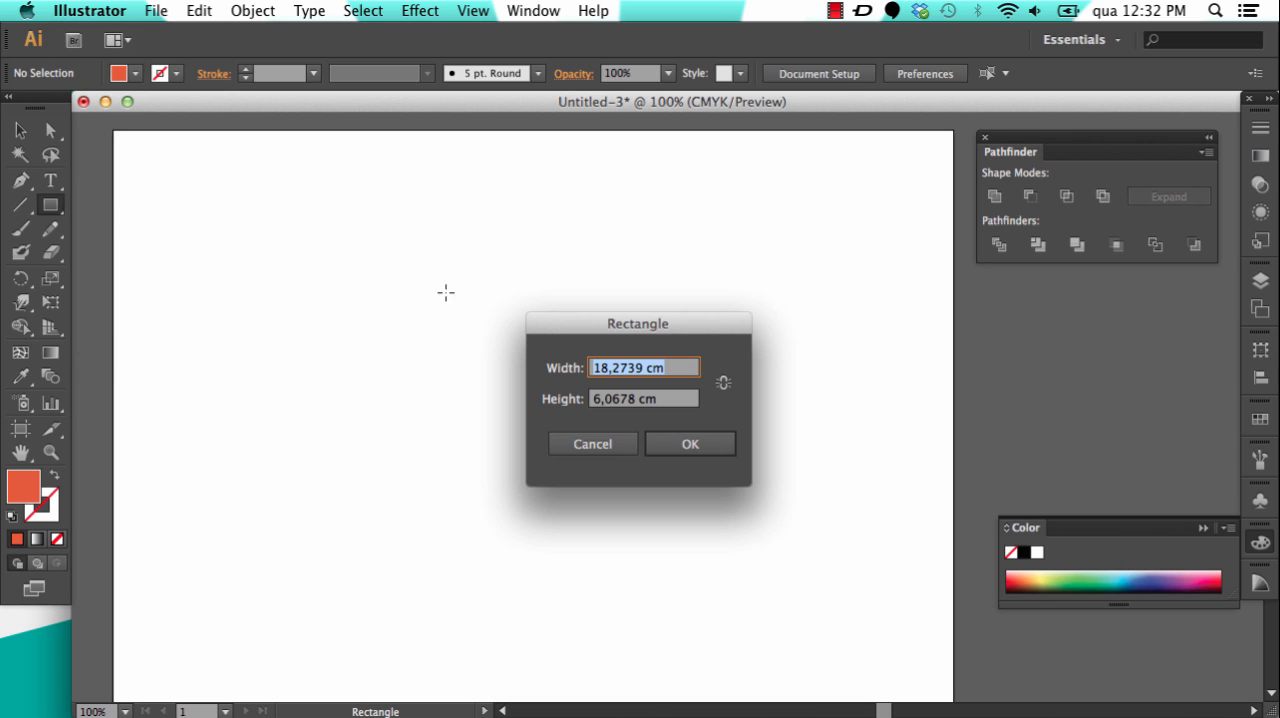
pyautogui.click(592, 443)
pyautogui.moveTo(396, 268); pyautogui.dragTo(688, 538)
pyautogui.press('v')
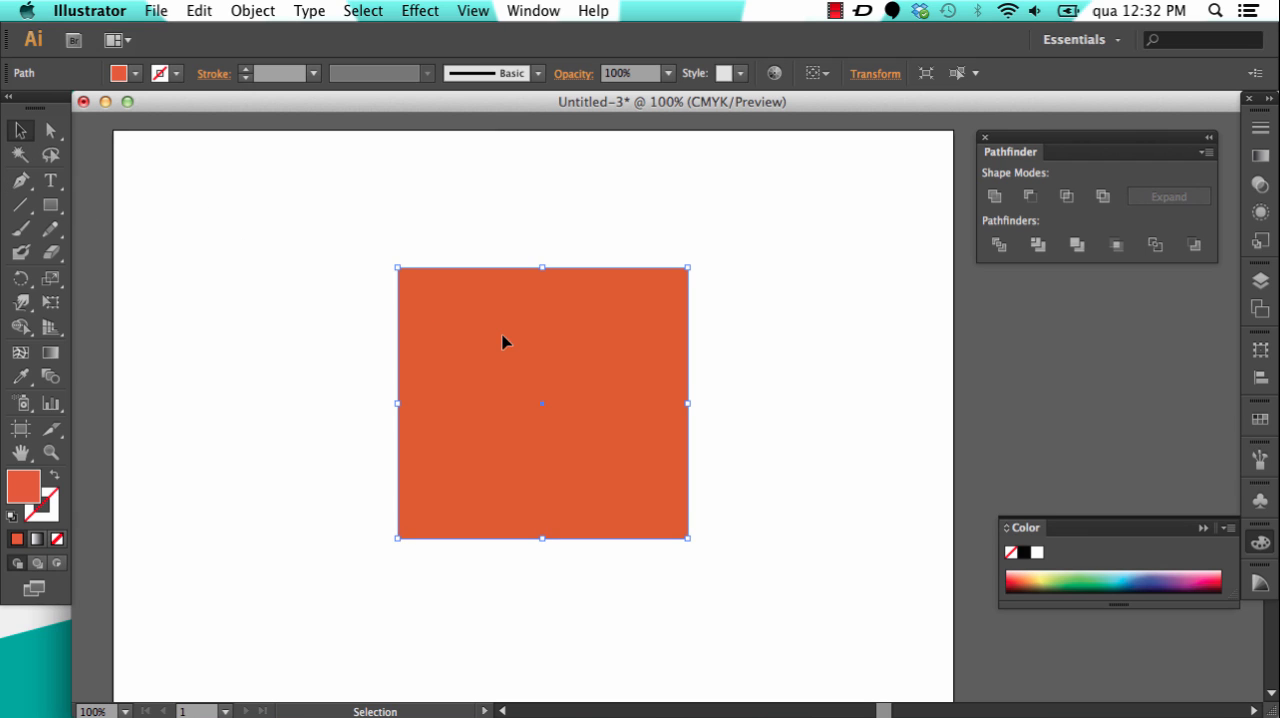
# Step: Move the orange rectangle slightly to the right and draw a 45° diagonal line outside its upper-left corner
pyautogui.moveTo(503, 342); pyautogui.dragTo(533, 306)
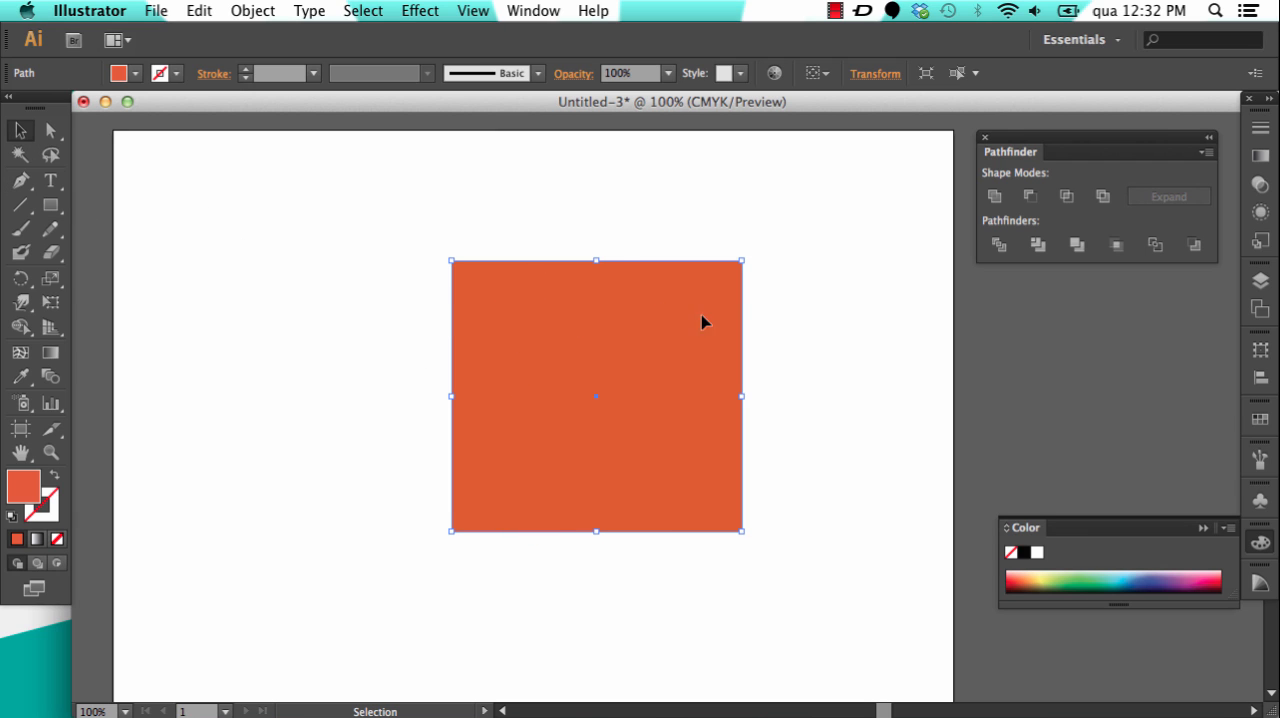
pyautogui.click(243, 293)
pyautogui.click(20, 206)
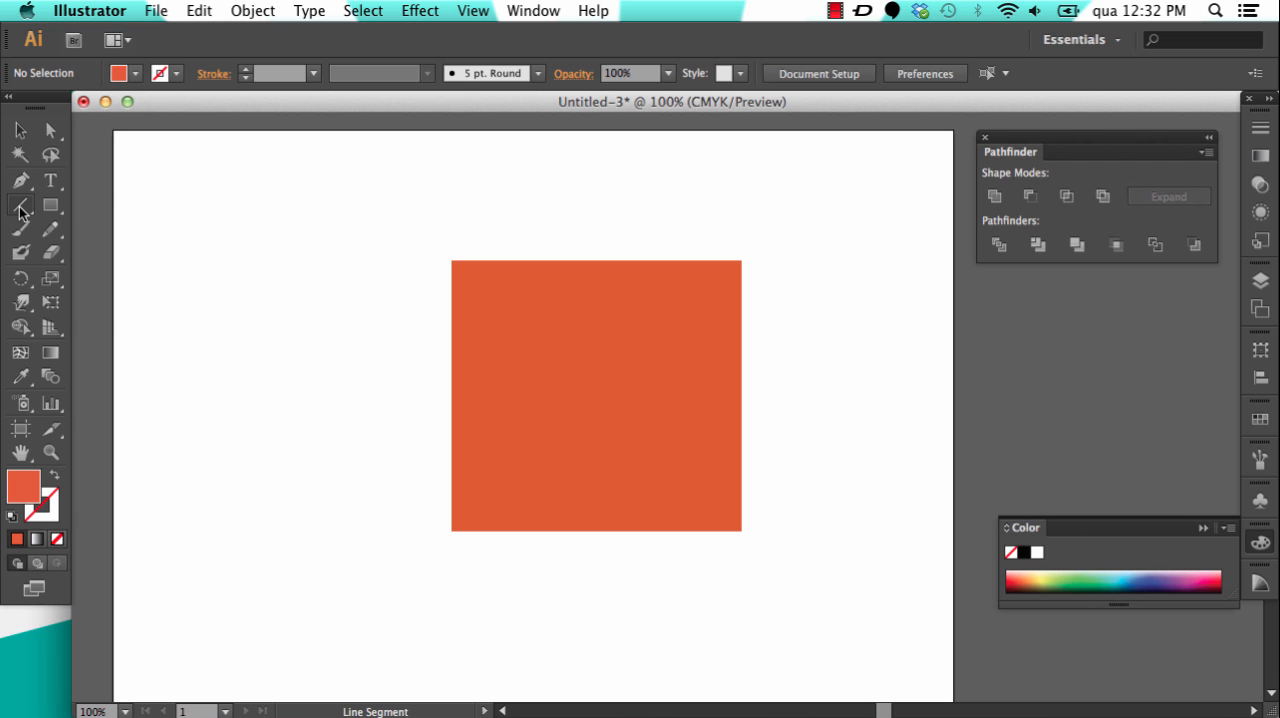
pyautogui.moveTo(20, 210); pyautogui.dragTo(114, 208)
pyautogui.moveTo(375, 309); pyautogui.dragTo(539, 203)
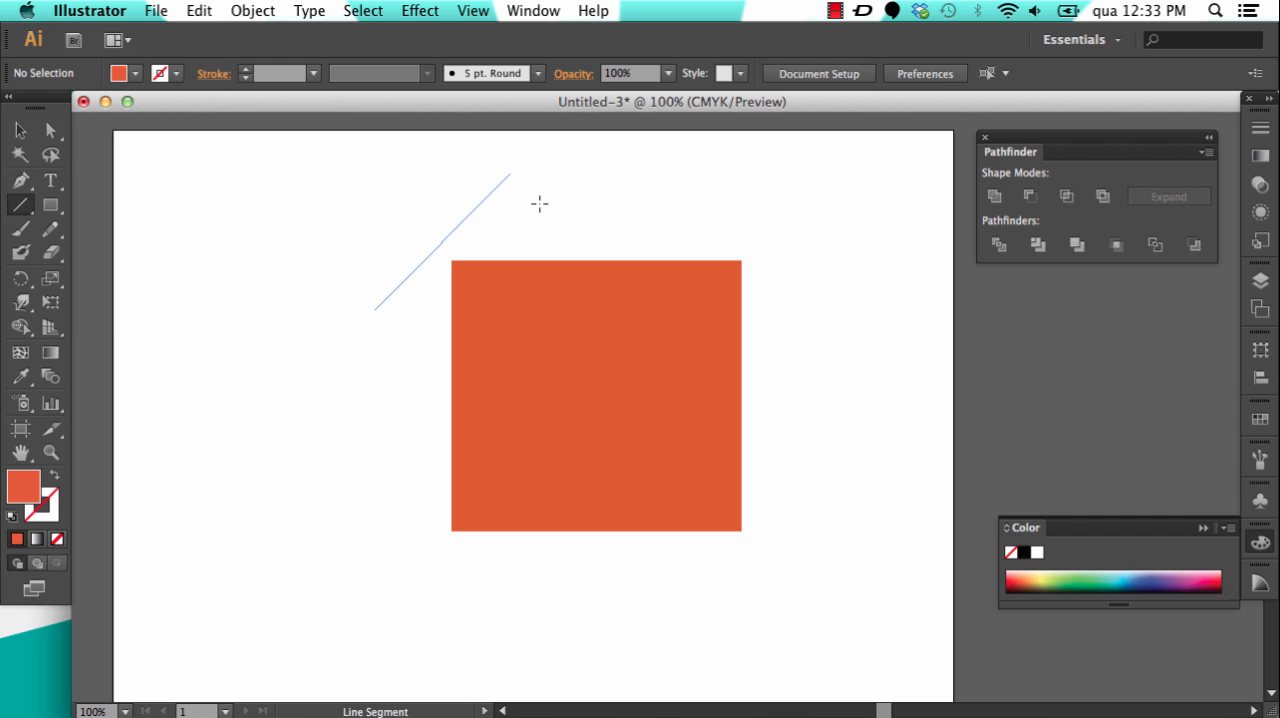
# Step: Set the diagonal line's stroke colour to white, ffffff
pyautogui.doubleClick(45, 506)
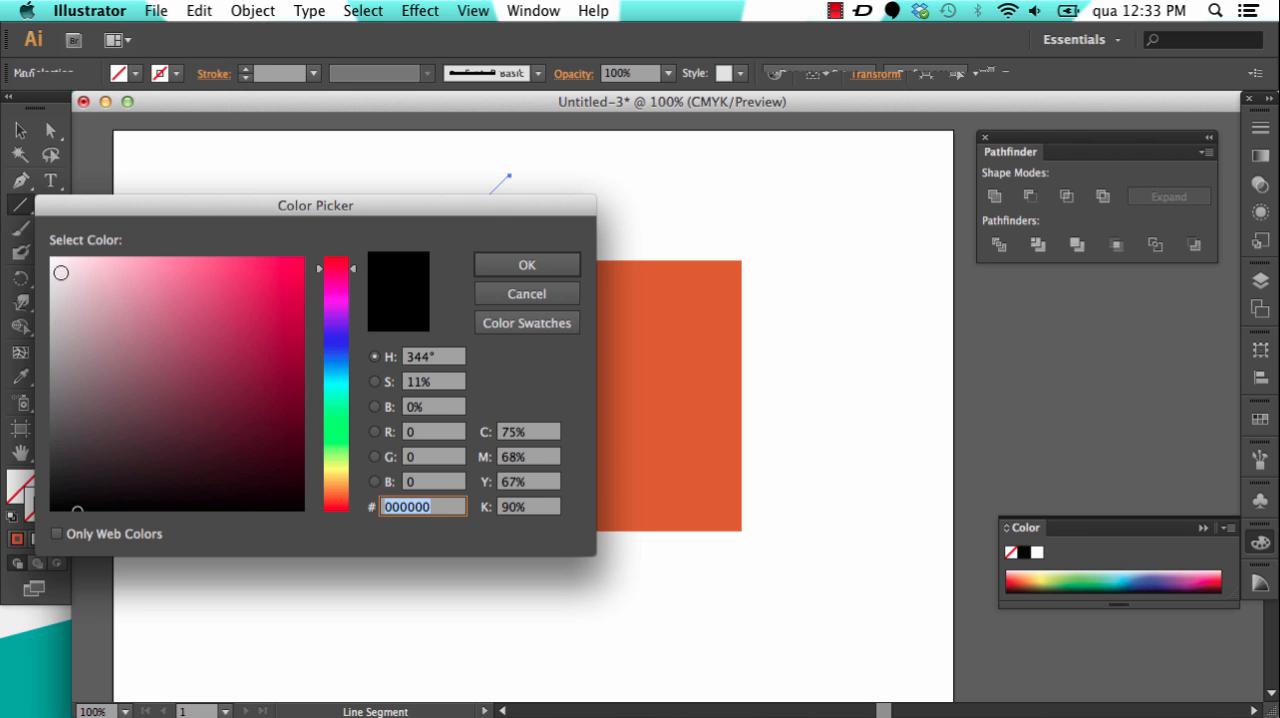
pyautogui.write('ffffff')
pyautogui.click(549, 274)
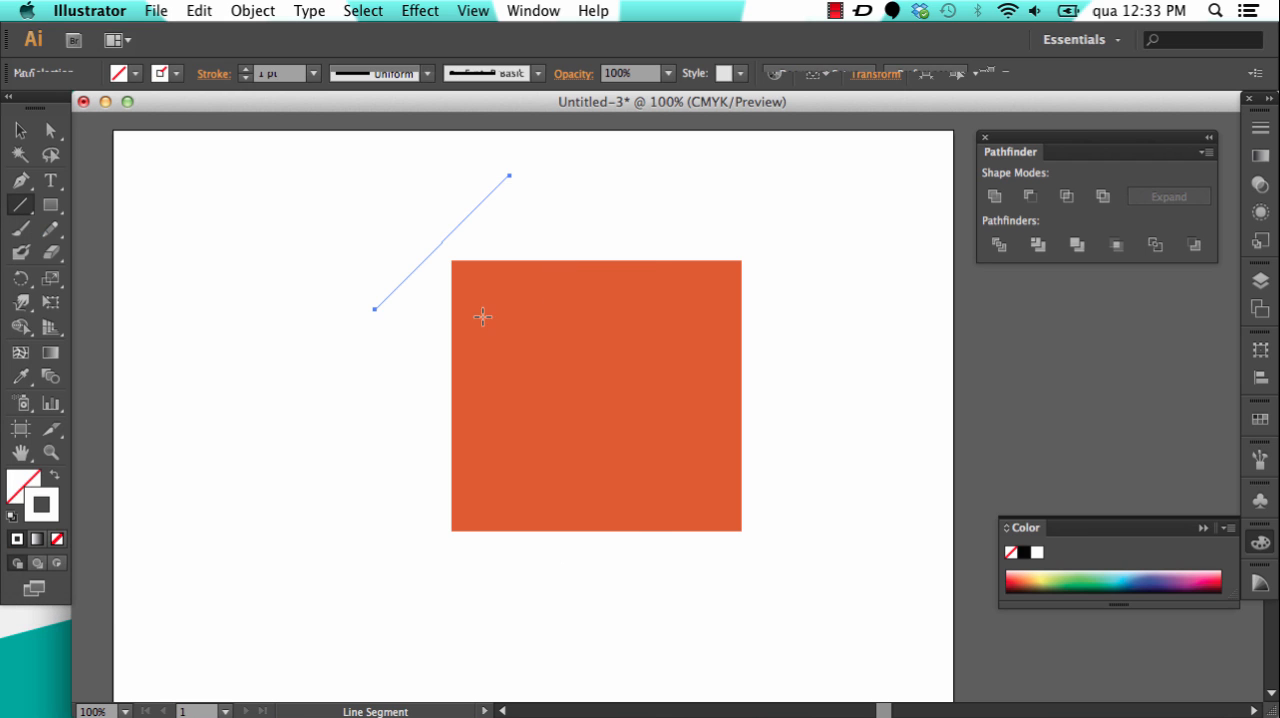
# Step: Move the white diagonal line so it cuts across the rectangle's upper-left corner, and deselect it
pyautogui.click(20, 130)
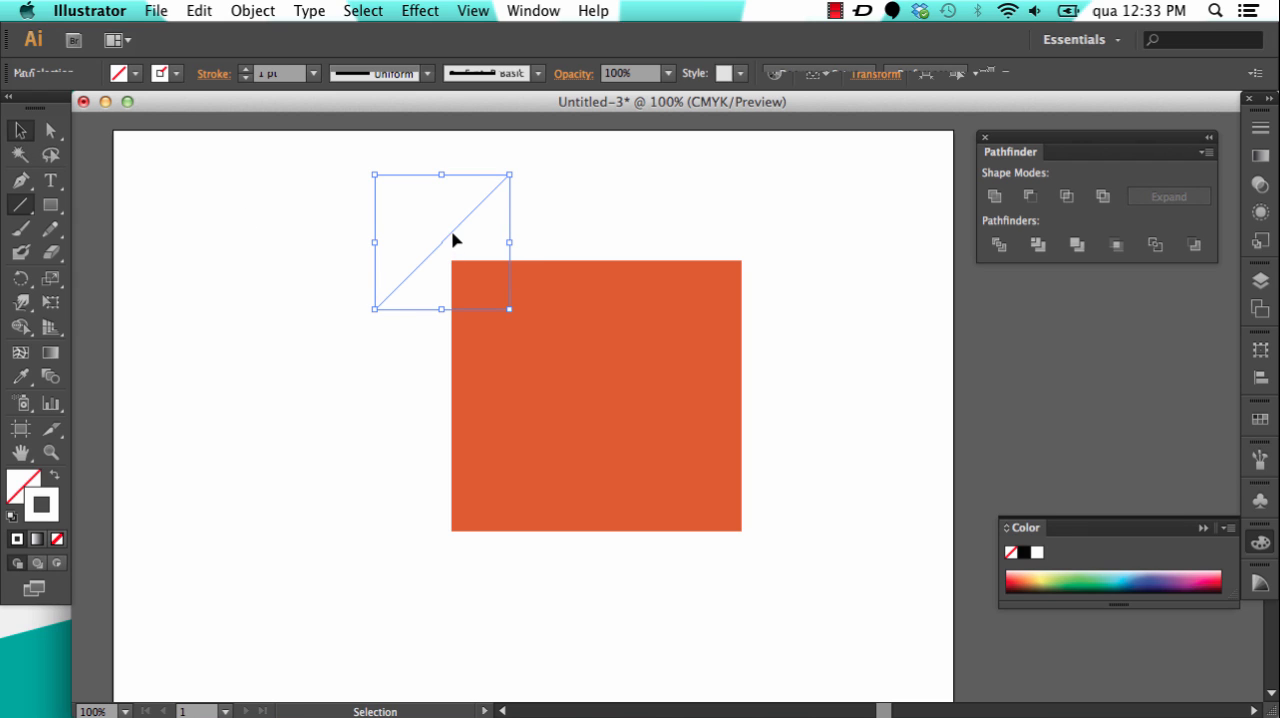
pyautogui.moveTo(452, 234); pyautogui.dragTo(477, 281)
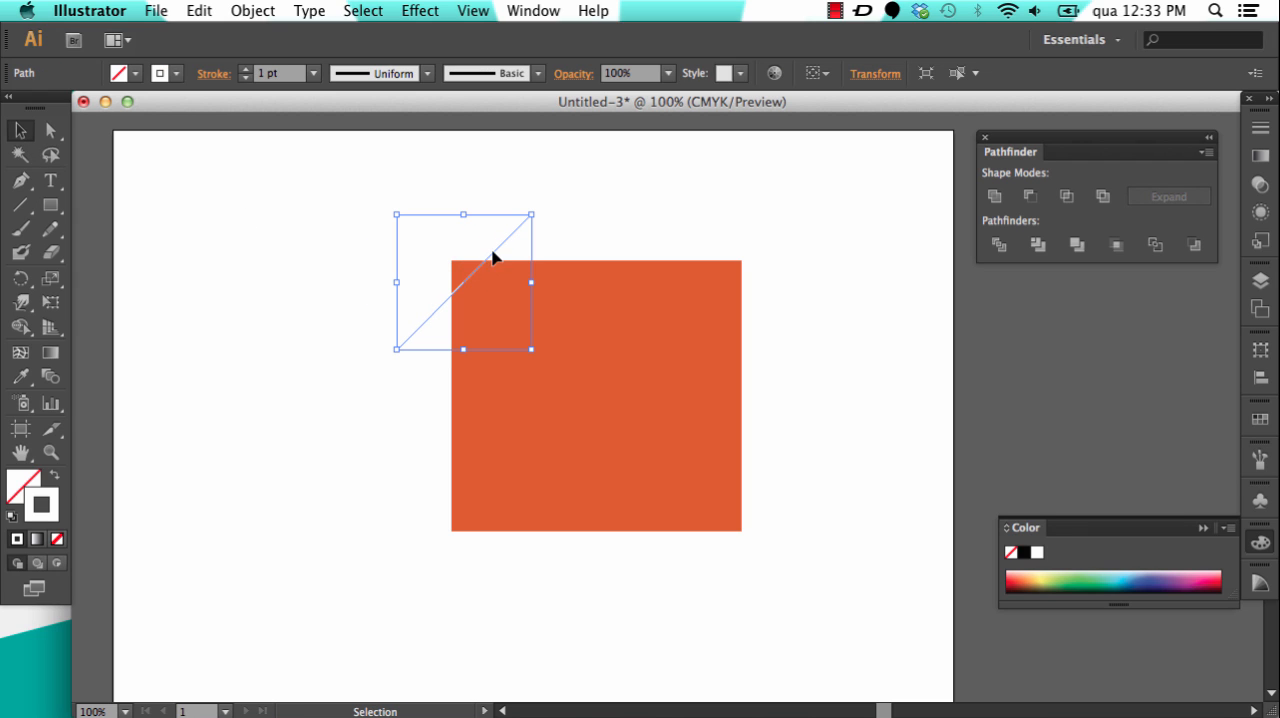
pyautogui.click(351, 345)
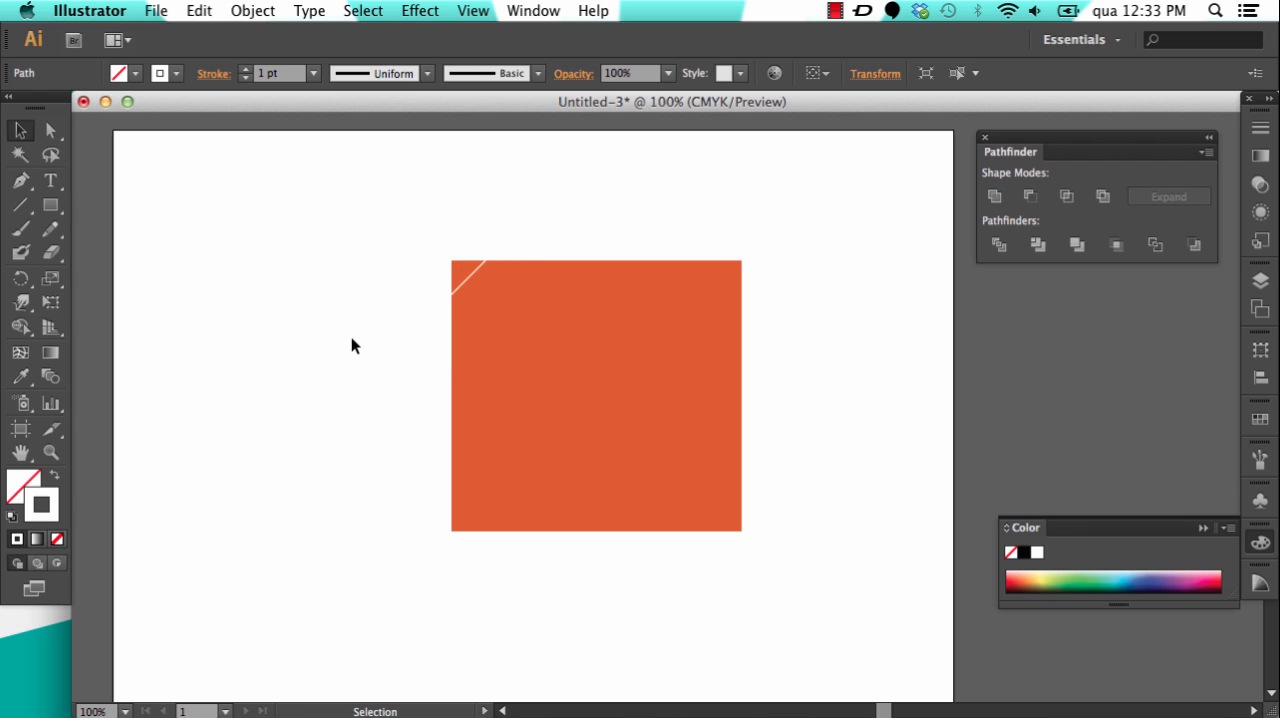
# Step: Increase the white diagonal line's stroke weight to 4 pt
pyautogui.click(462, 283)
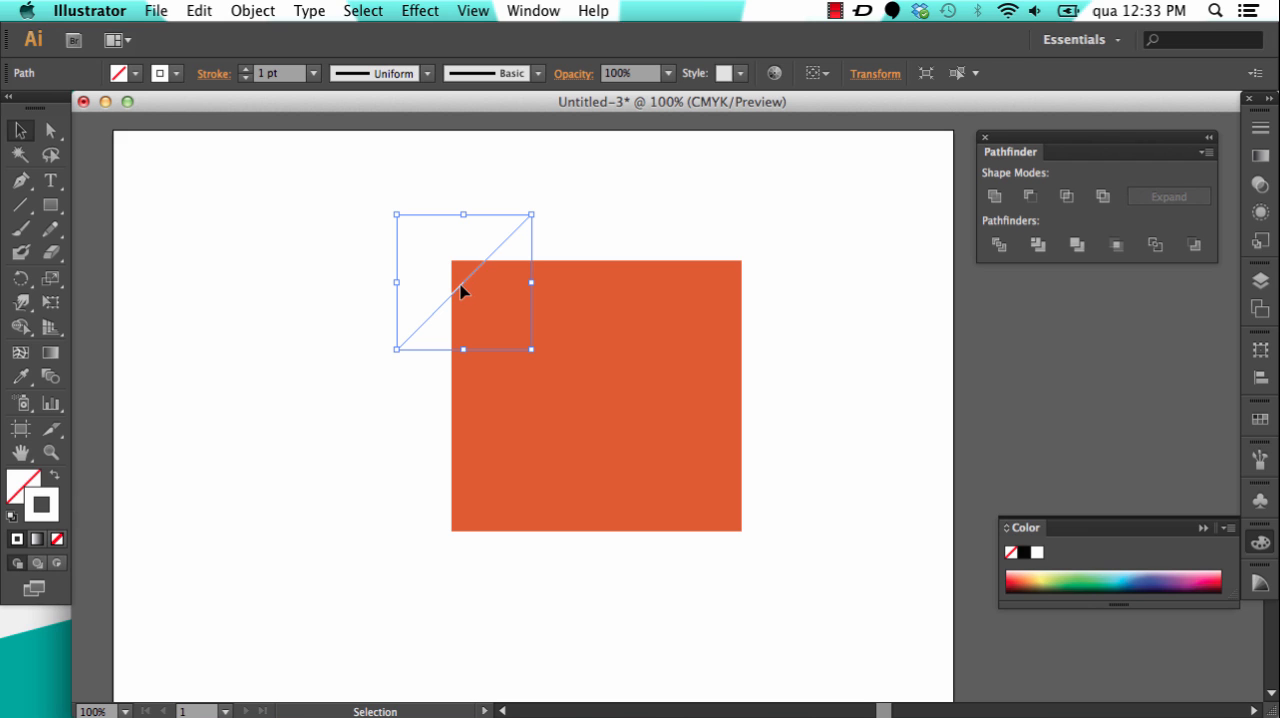
pyautogui.click(245, 69)
pyautogui.click(245, 69)
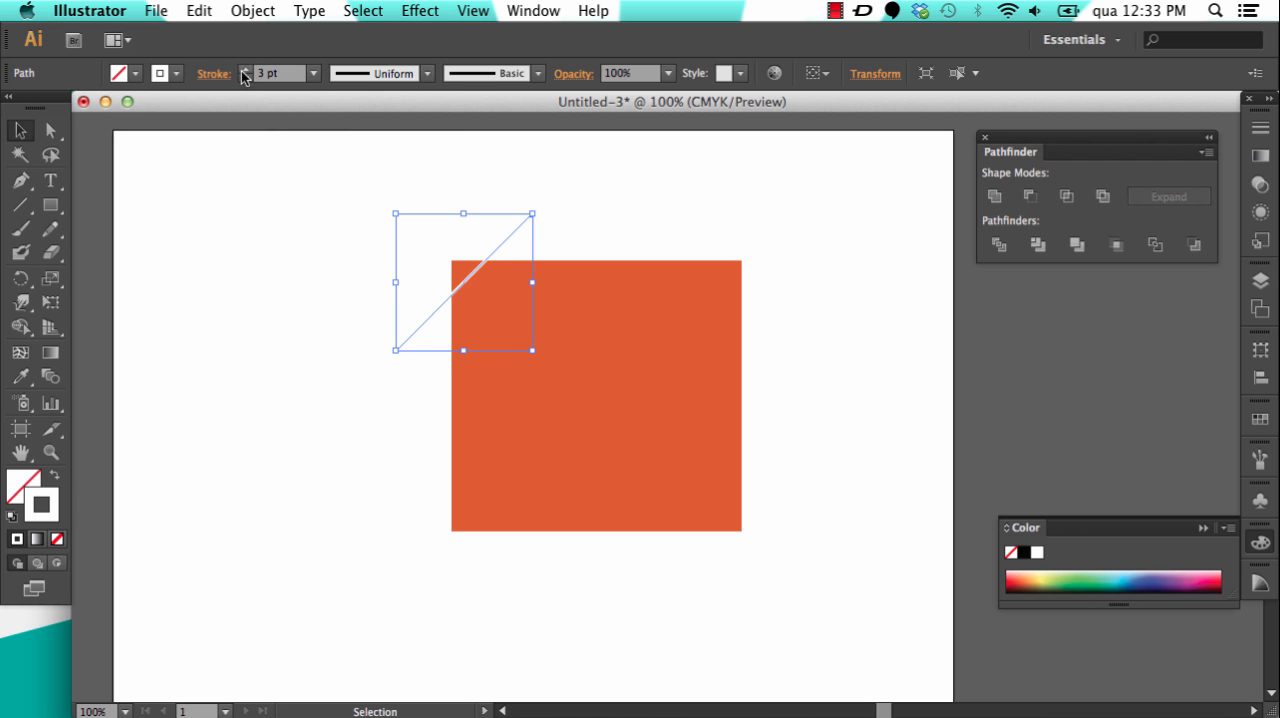
pyautogui.click(243, 70)
# Step: Shift the line closer to the rectangle's upper-left corner and place a parallel copy just below and to the right of it
pyautogui.moveTo(502, 249); pyautogui.dragTo(486, 240)
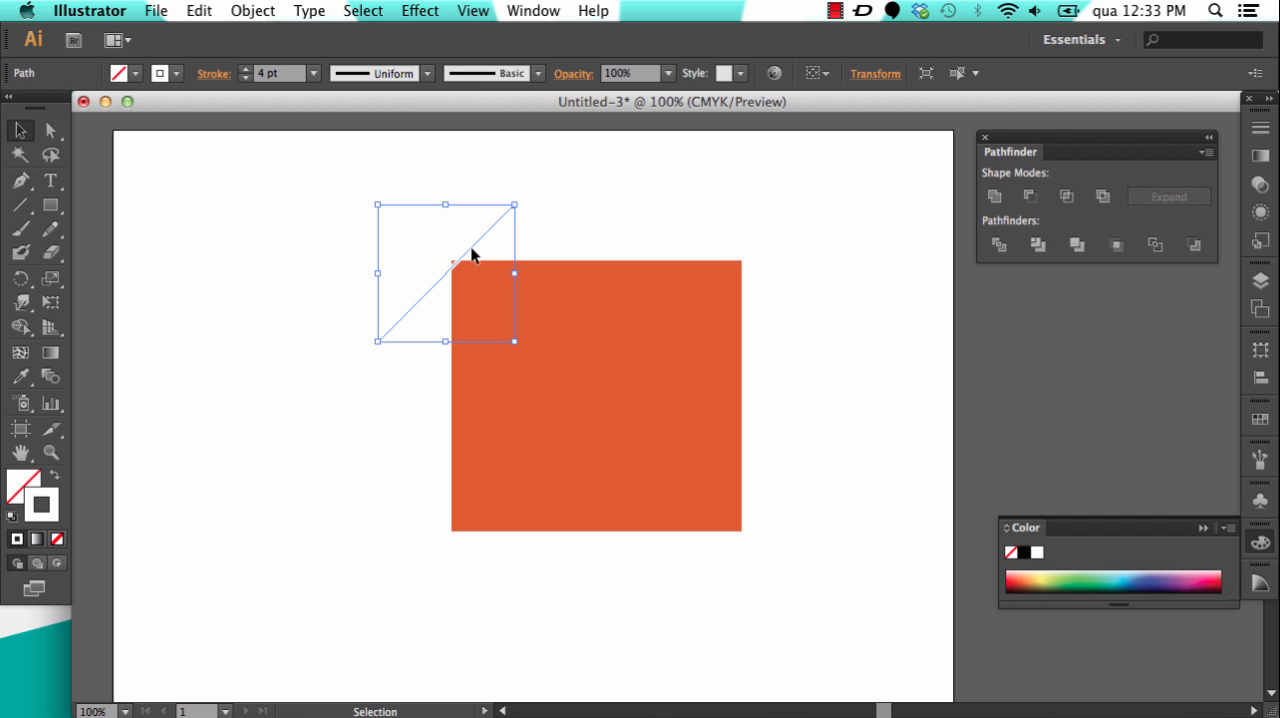
pyautogui.moveTo(471, 255); pyautogui.dragTo(476, 259)
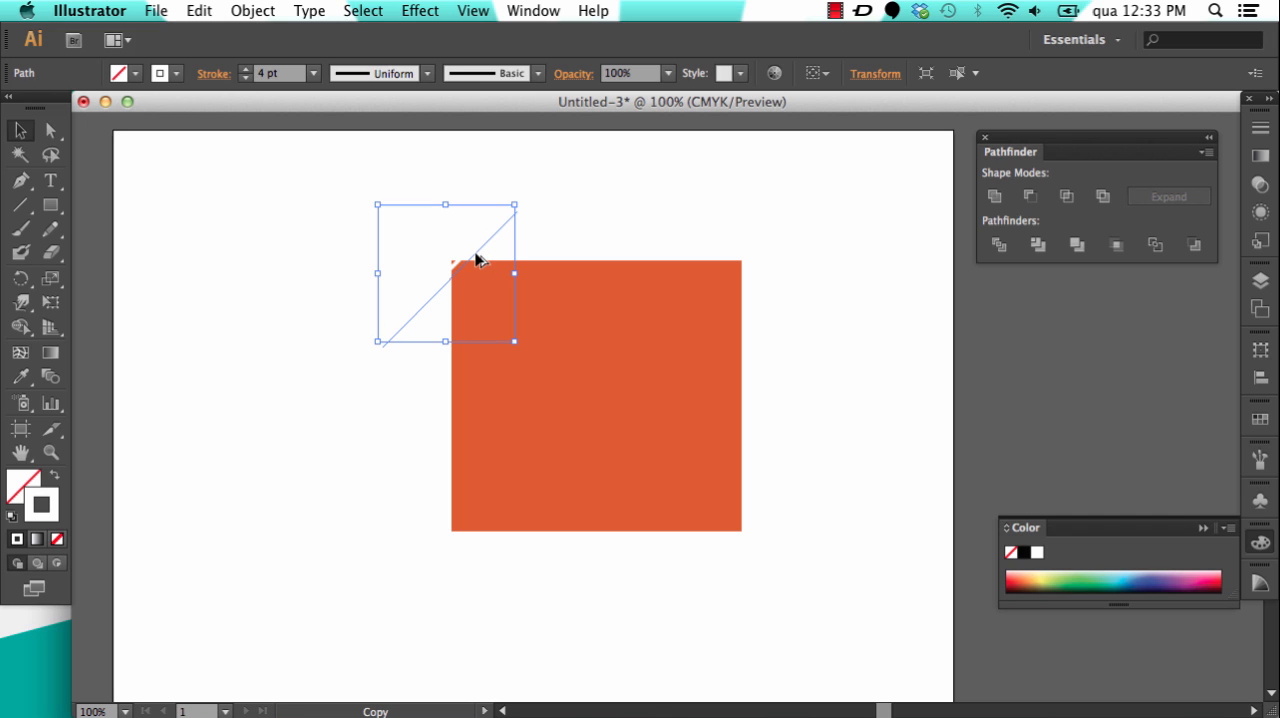
pyautogui.moveTo(476, 260); pyautogui.dragTo(477, 260)
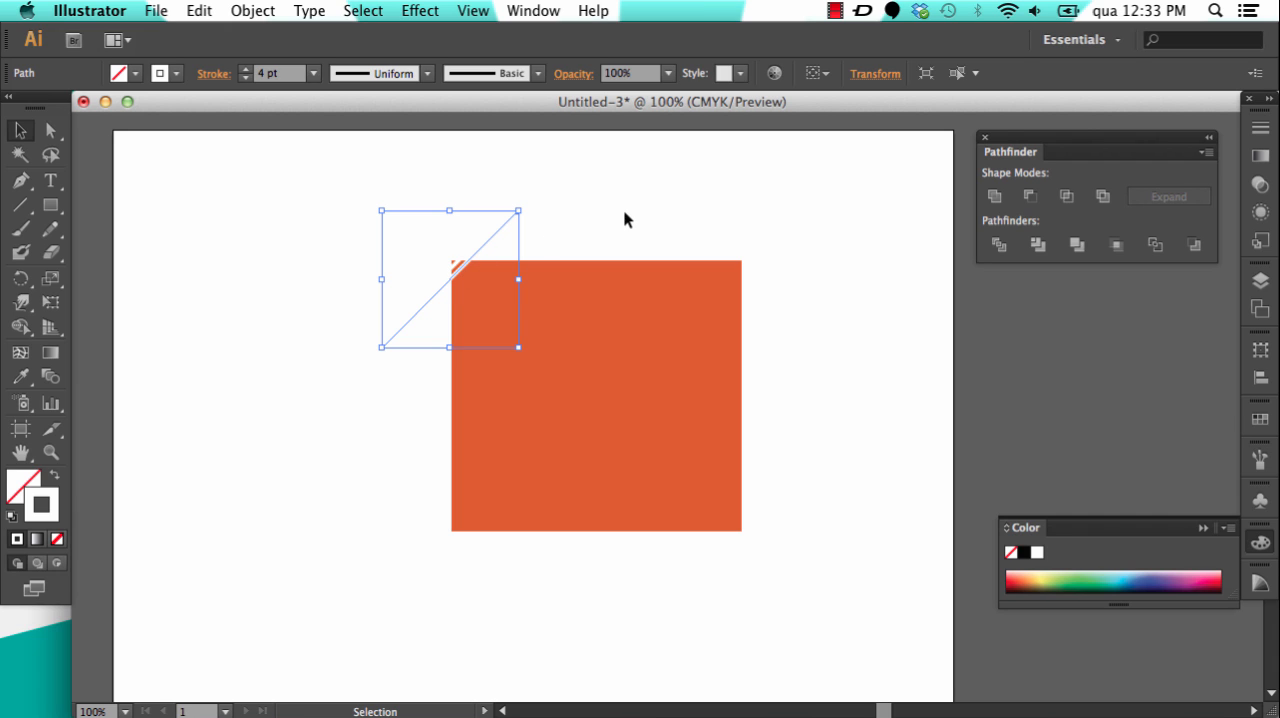
# Step: Repeat the copy transformation until evenly spaced white diagonal stripes run across the rectangle to its lower-right corner
pyautogui.press('a')
pyautogui.press('super+d')
pyautogui.press('super+d')
pyautogui.press('super+d')
pyautogui.press('super+d')
pyautogui.press('super+d')
pyautogui.press('super+d')
pyautogui.press('super+d')
pyautogui.press('super+d')
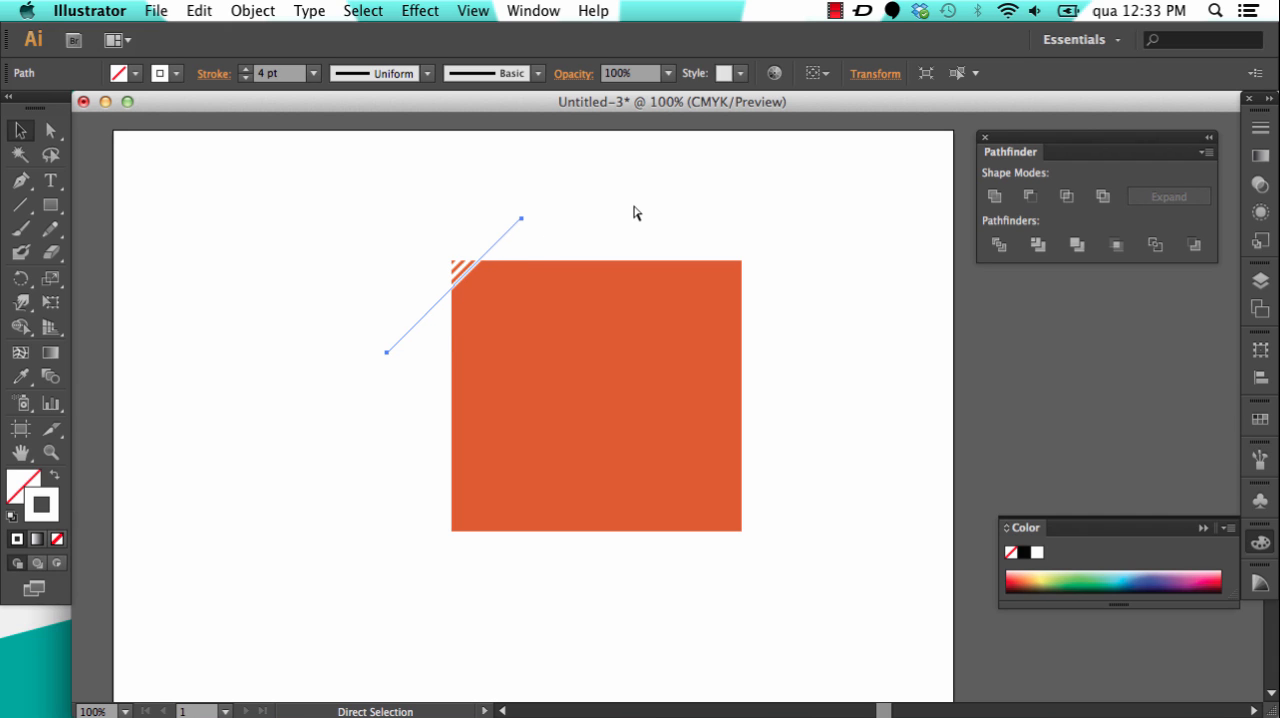
pyautogui.press('super+d')
pyautogui.press('super+d')
pyautogui.press('super+d')
pyautogui.press('super+d')
pyautogui.press('super+d')
pyautogui.press('super+d')
pyautogui.press('super+d')
pyautogui.press('super+d')
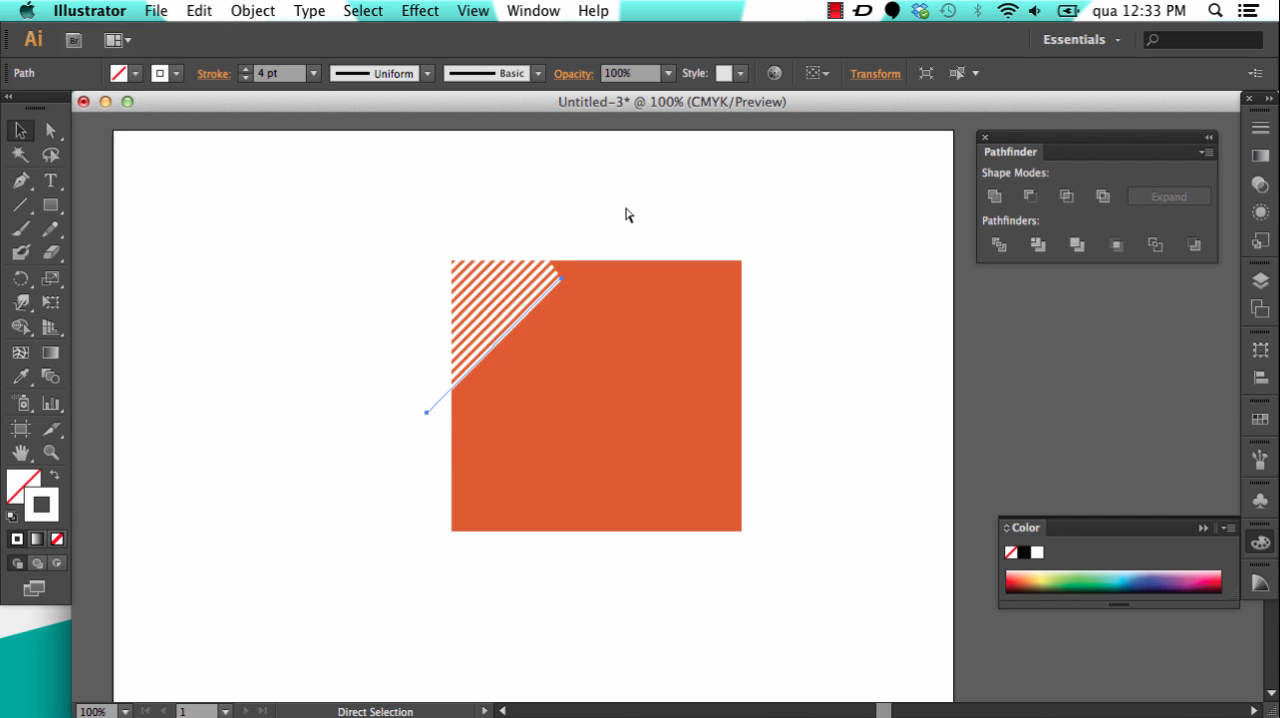
pyautogui.press('super+d')
pyautogui.press('super+d')
pyautogui.press('super+d')
pyautogui.press('super+d')
pyautogui.press('super+d')
pyautogui.press('super+d')
pyautogui.press('super+d')
pyautogui.press('super+d')
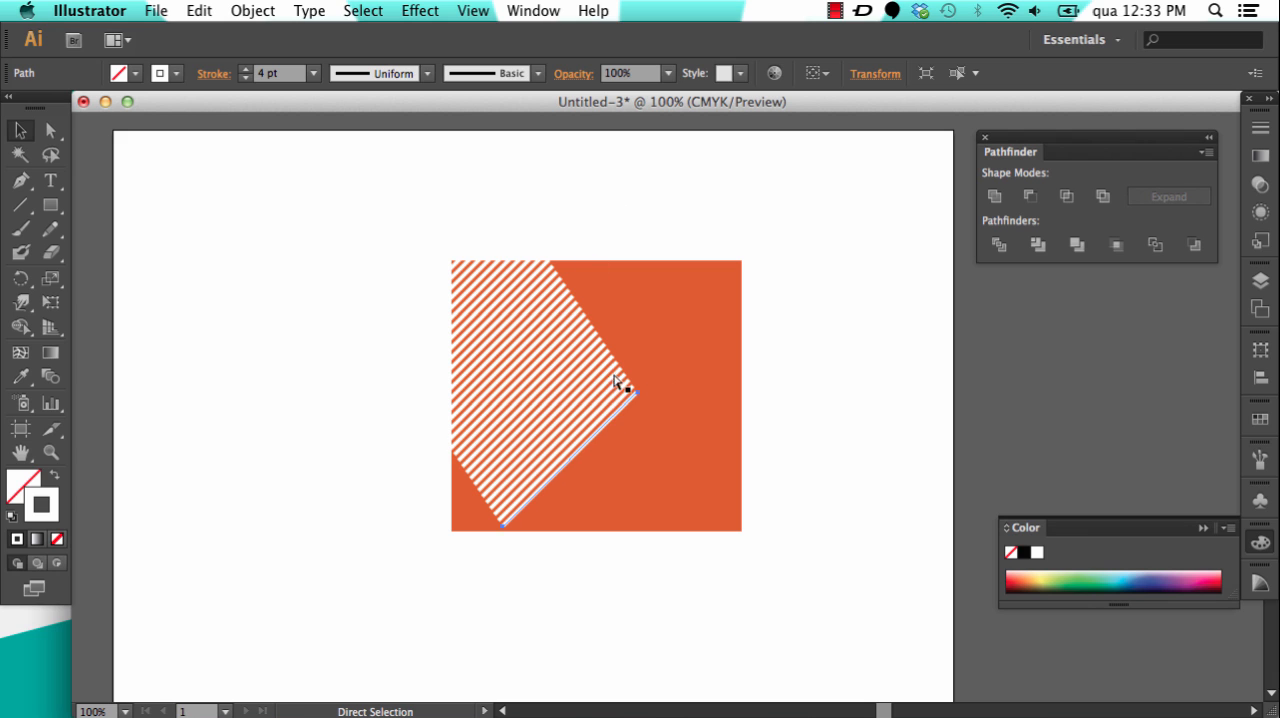
pyautogui.press('super+d')
pyautogui.press('super+d')
pyautogui.press('super+d')
pyautogui.press('super+d')
pyautogui.press('super+d')
pyautogui.press('super+d')
pyautogui.press('super+d')
pyautogui.press('super+d')
pyautogui.press('super+d')
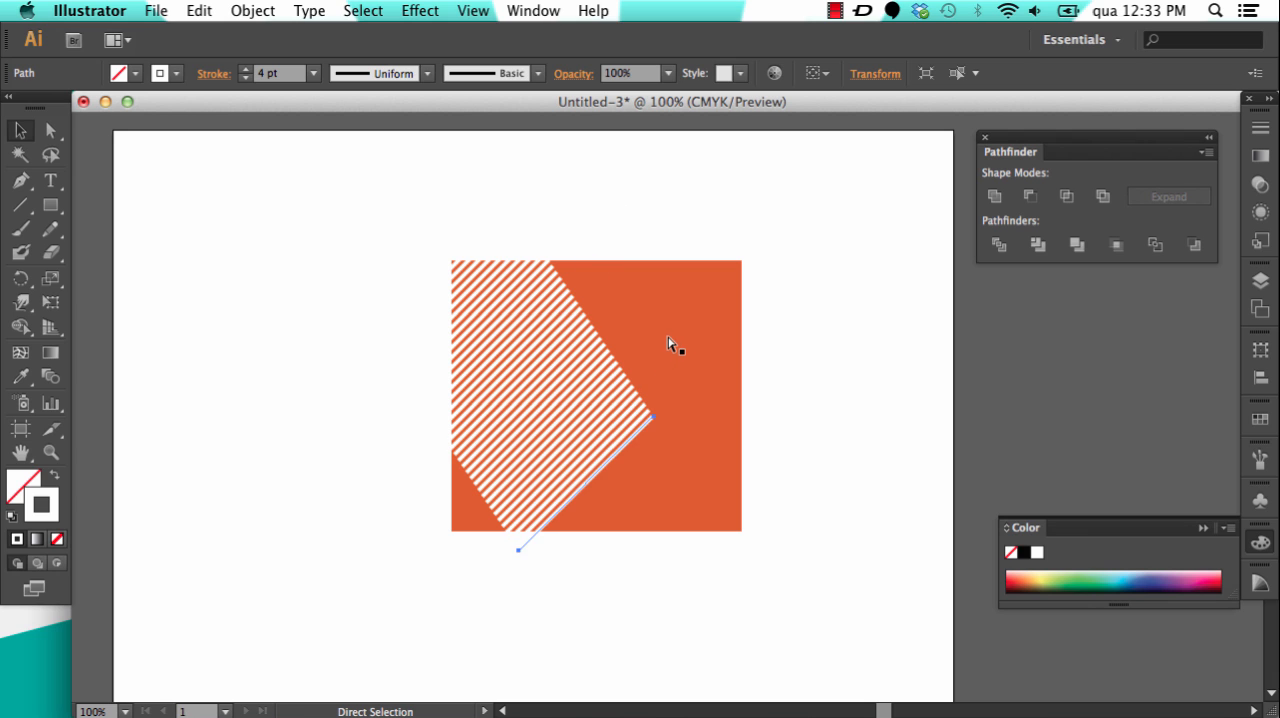
pyautogui.press('super+d')
pyautogui.press('super+d')
pyautogui.press('super+d')
pyautogui.press('super+d')
pyautogui.press('super+d')
pyautogui.press('super+d')
pyautogui.press('super+d')
pyautogui.press('super+d')
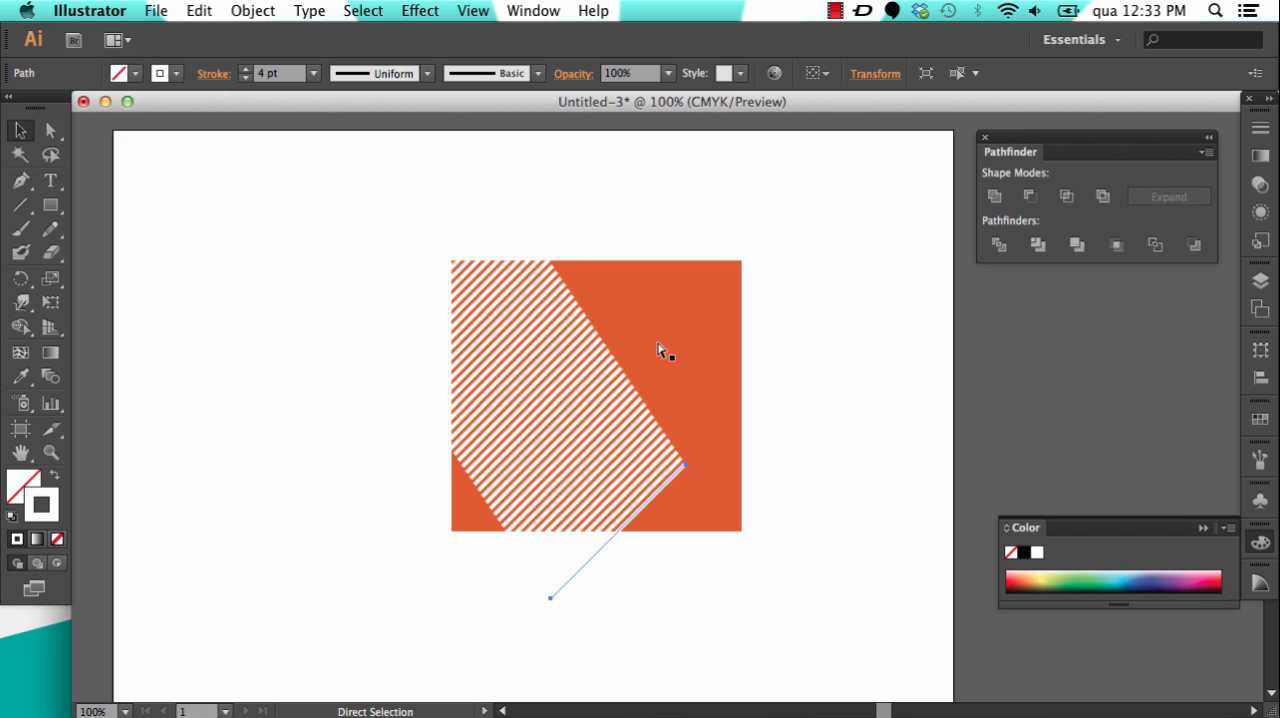
pyautogui.press('super+d')
pyautogui.press('super+d')
pyautogui.press('super+d')
pyautogui.press('super+d')
pyautogui.press('super+d')
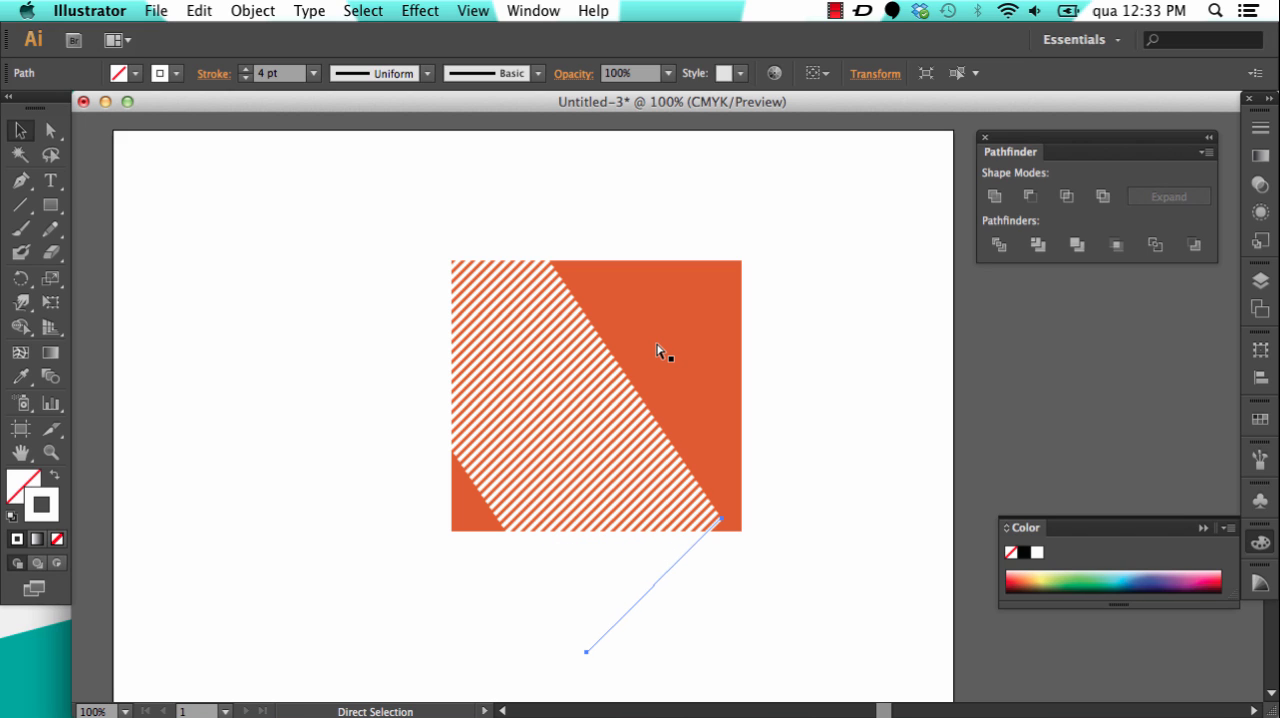
pyautogui.press('super+d')
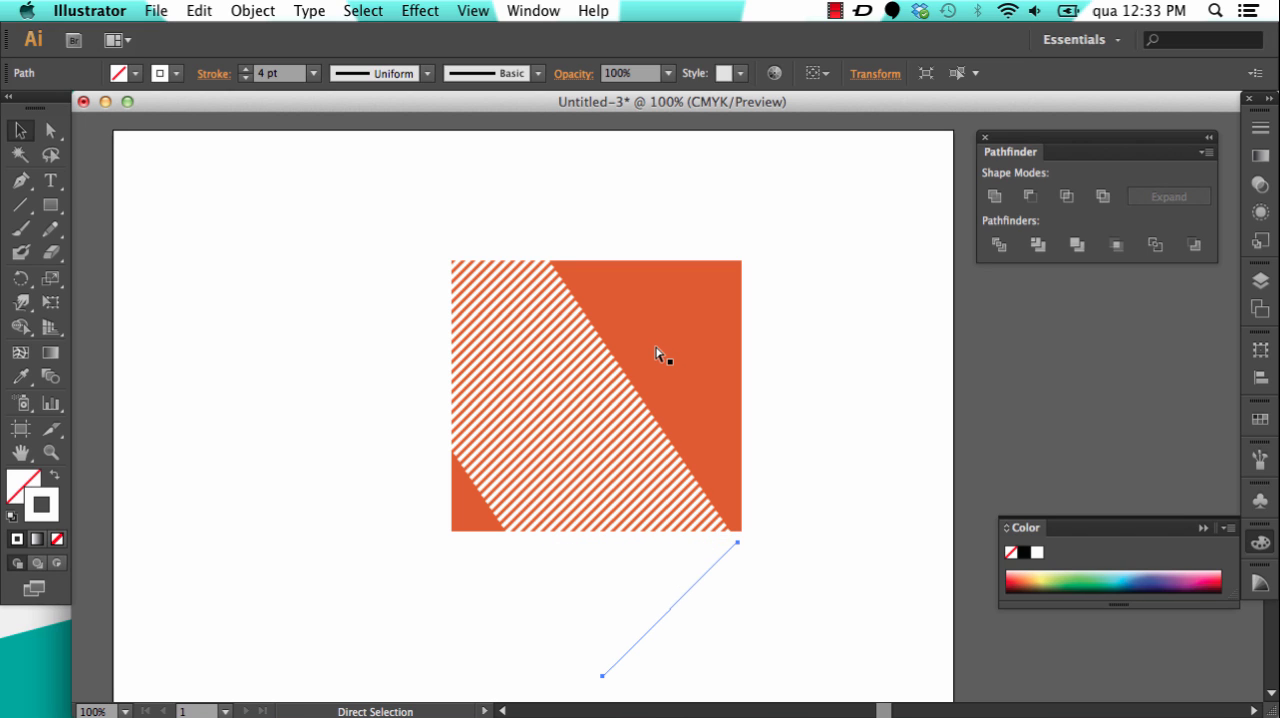
# Step: Select the orange rectangle behind the white stripes
pyautogui.press('v')
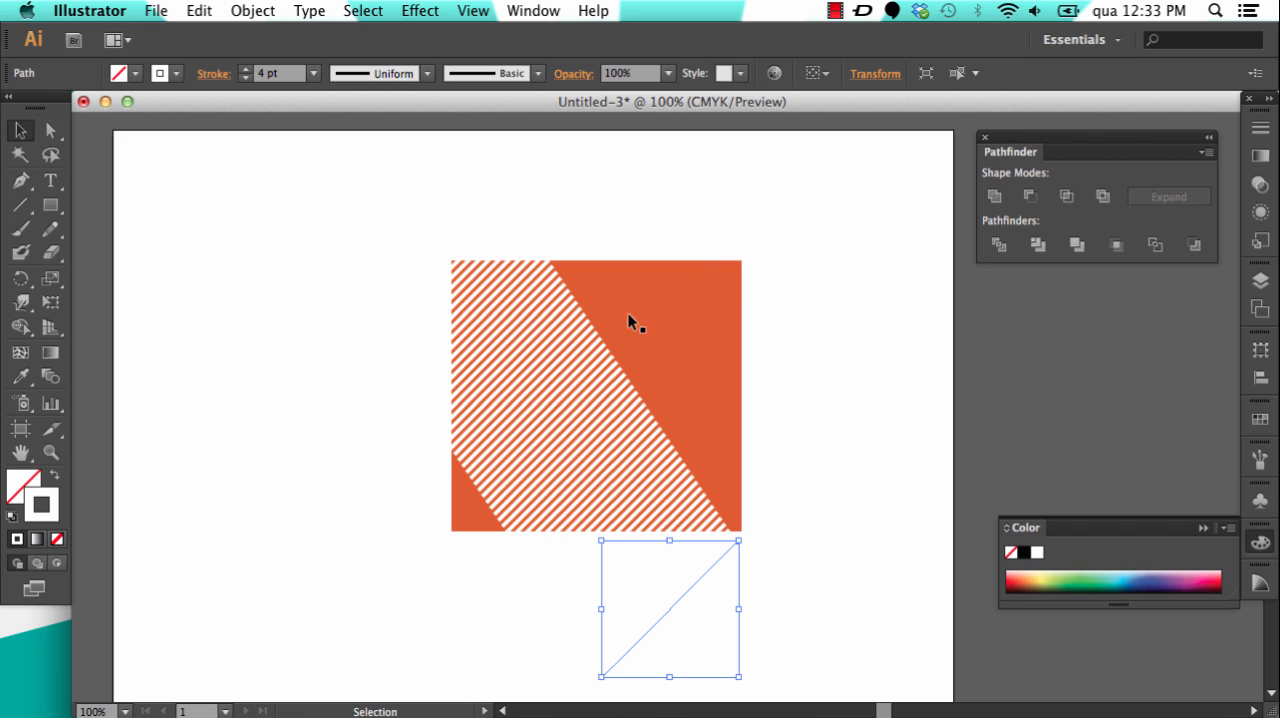
pyautogui.click(686, 296)
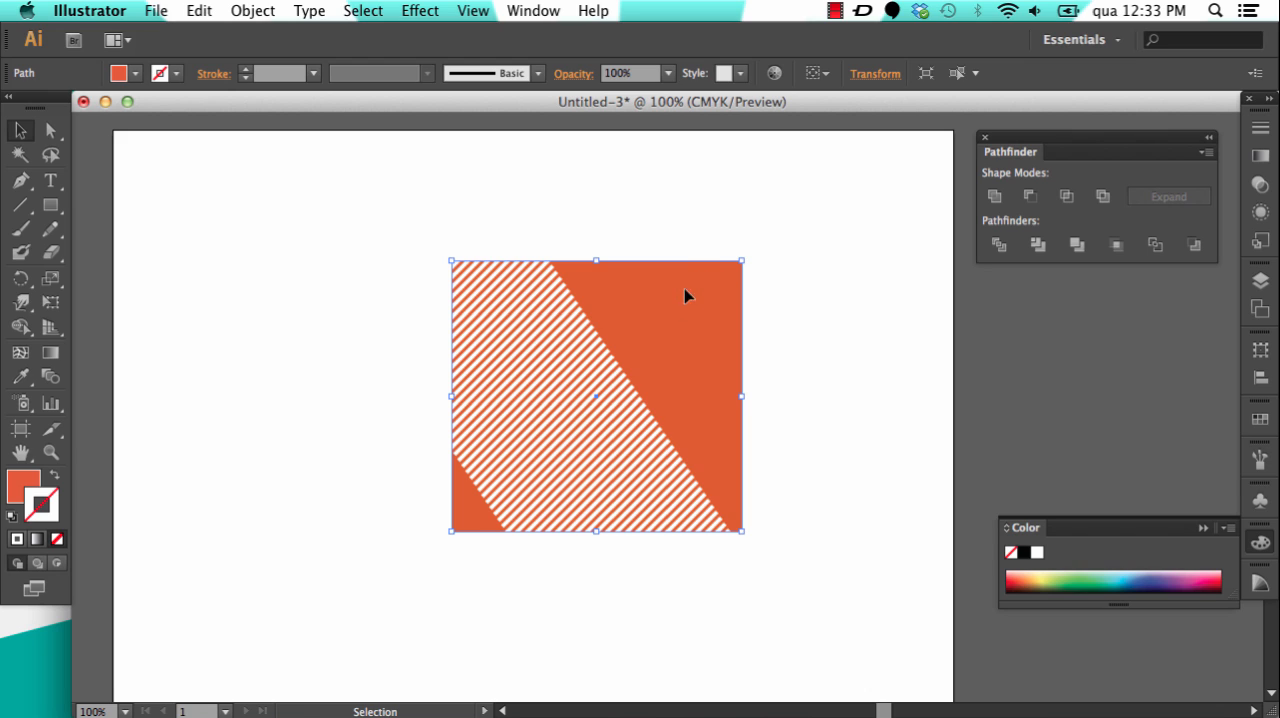
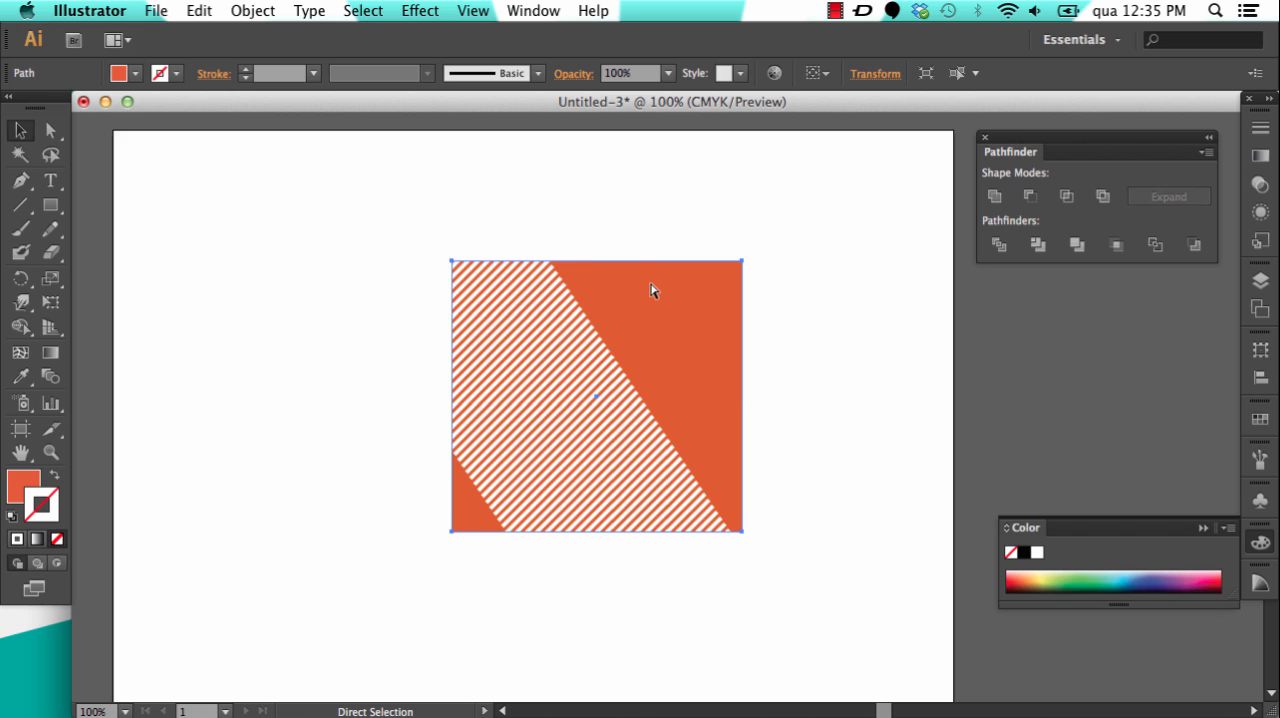
# Step: Lock the orange rectangle and select all the white diagonal stripes crossing it
pyautogui.press('super+shift+a')
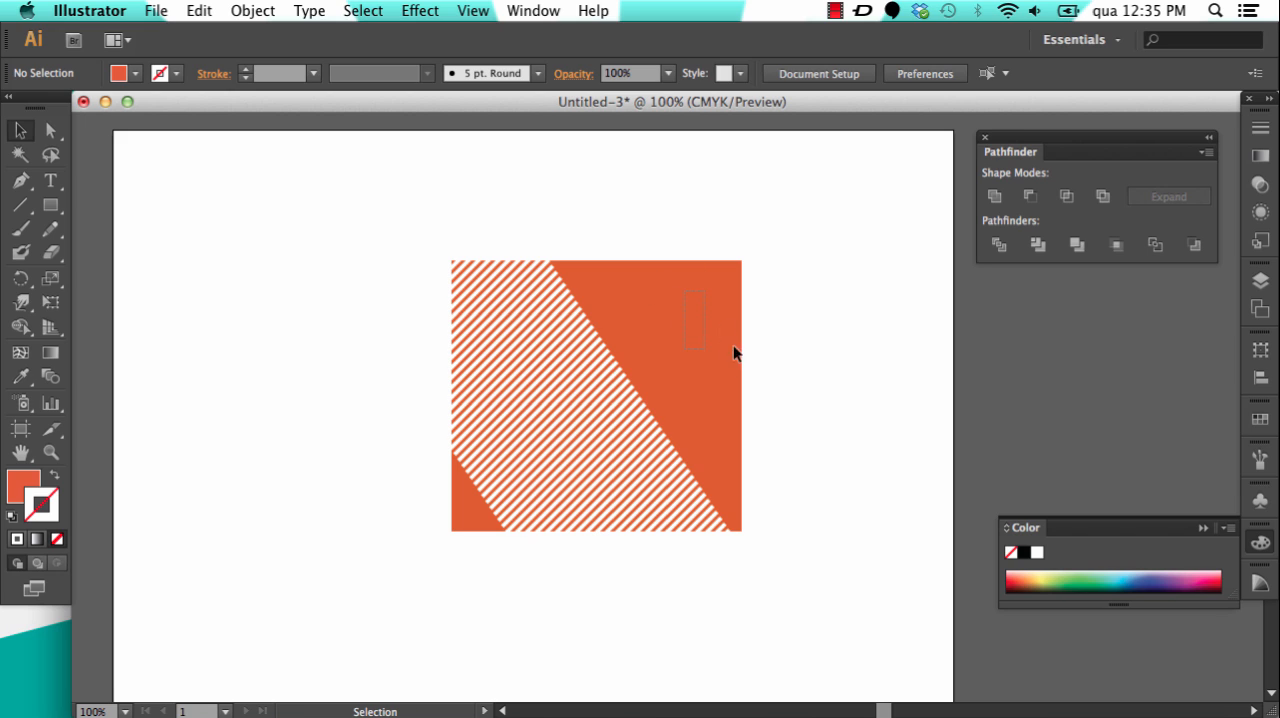
pyautogui.moveTo(700, 219)
pyautogui.mouseDown()
pyautogui.moveTo(756, 334)
pyautogui.moveTo(716, 229)
pyautogui.mouseUp()
pyautogui.moveTo(714, 227)
pyautogui.mouseDown()
pyautogui.moveTo(742, 292)
pyautogui.moveTo(723, 229)
pyautogui.mouseUp()
pyautogui.moveTo(722, 227); pyautogui.dragTo(729, 243)
pyautogui.moveTo(200, 148); pyautogui.dragTo(903, 617)
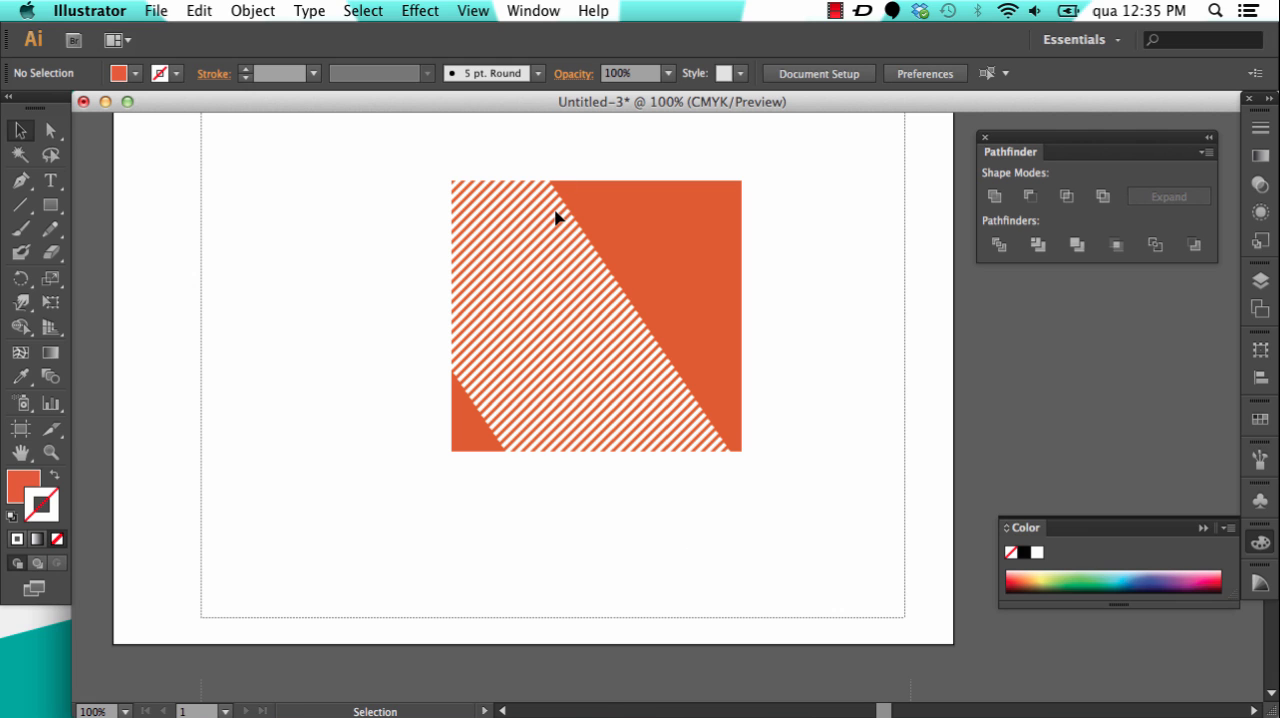
pyautogui.press('space')
pyautogui.moveTo(822, 238); pyautogui.dragTo(837, 294)
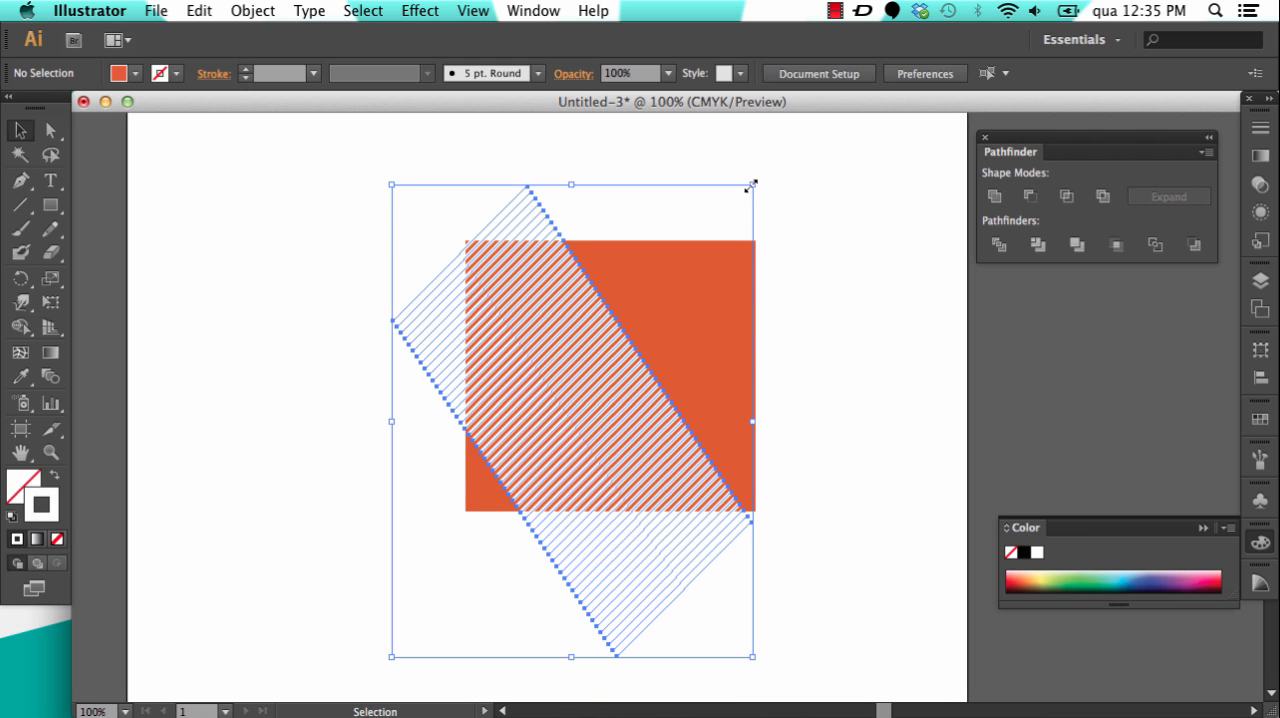
# Step: Scale the selected stripes up proportionally from their centre in two stages to cover more of the orange rectangle
pyautogui.moveTo(752, 184); pyautogui.dragTo(811, 166)
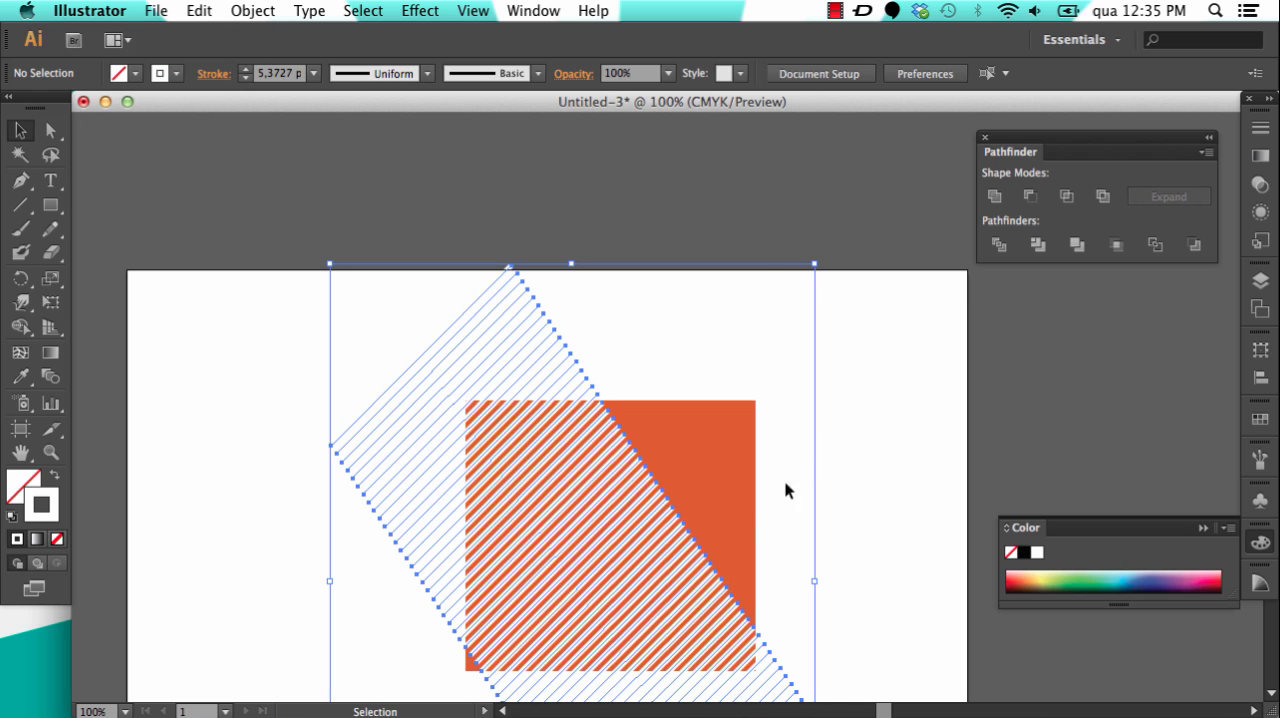
pyautogui.moveTo(785, 490); pyautogui.dragTo(723, 374)
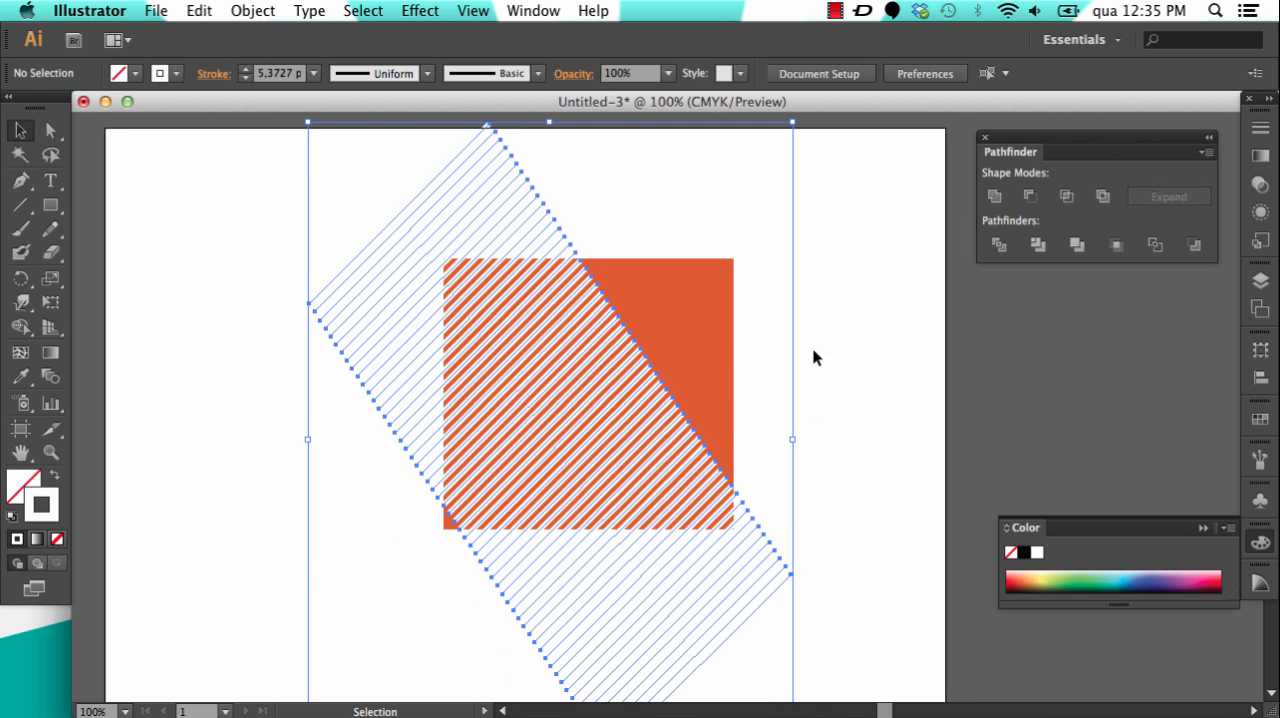
pyautogui.moveTo(792, 121)
pyautogui.mouseDown()
pyautogui.moveTo(917, 126)
pyautogui.moveTo(855, 145)
pyautogui.mouseUp()
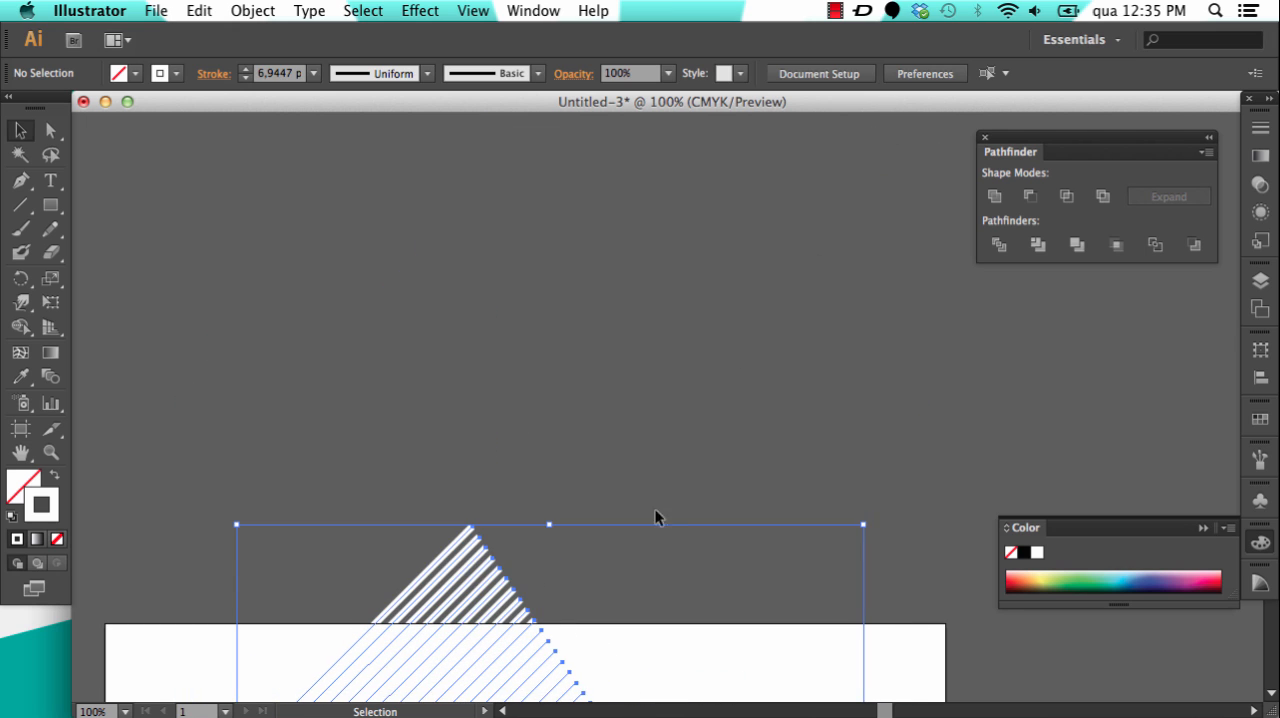
pyautogui.scroll(-10, 657, 217)
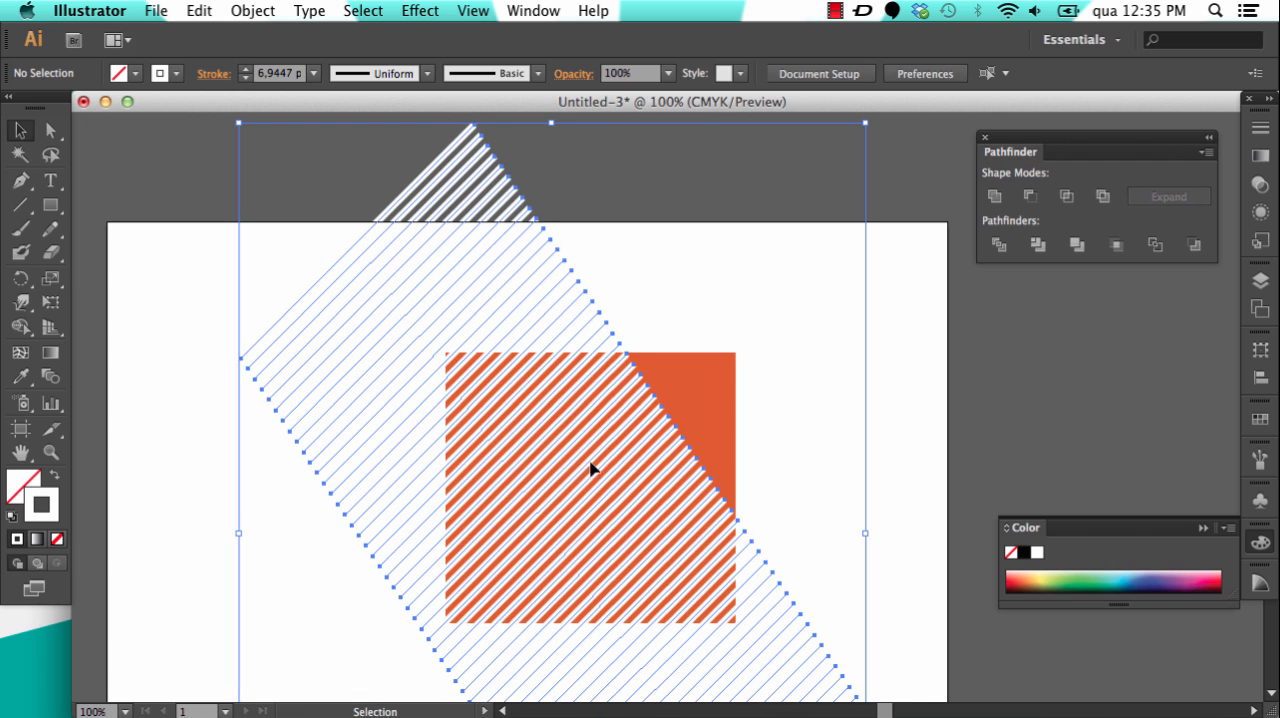
# Step: Reselect all the white stripes and enlarge them proportionally until they span the whole orange rectangle, including its corners
pyautogui.click(622, 453)
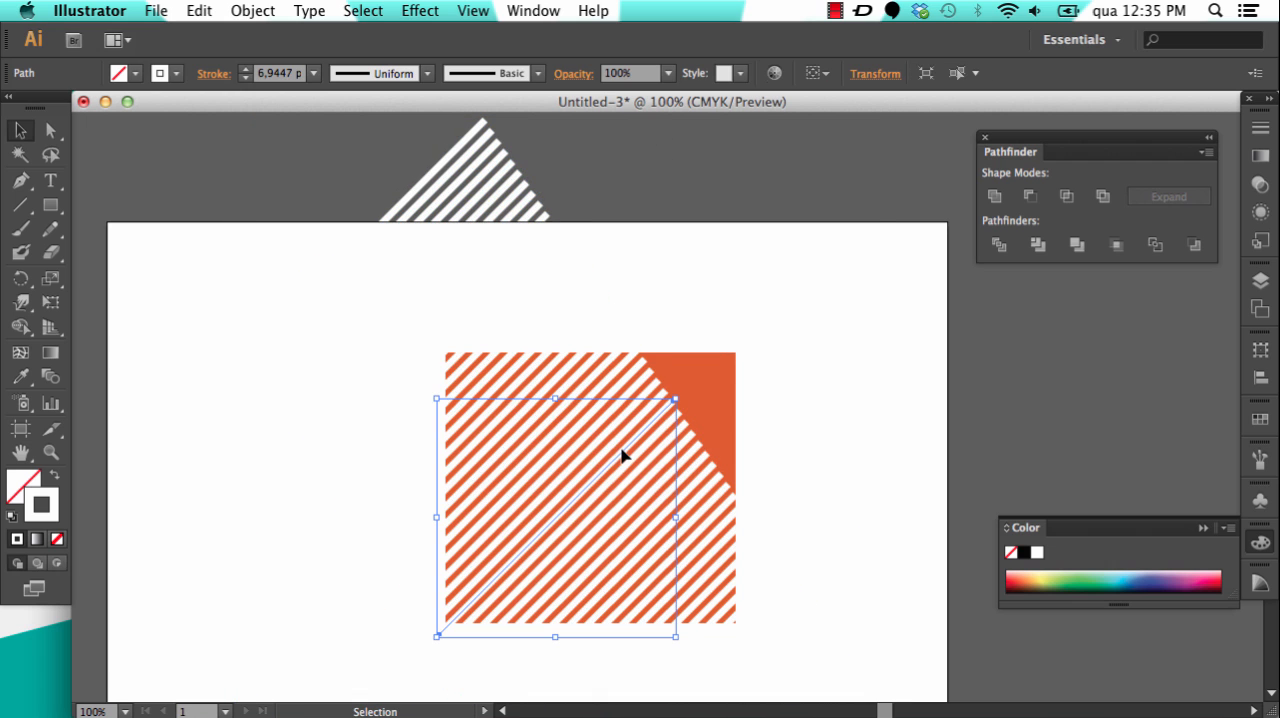
pyautogui.moveTo(269, 156); pyautogui.dragTo(878, 675)
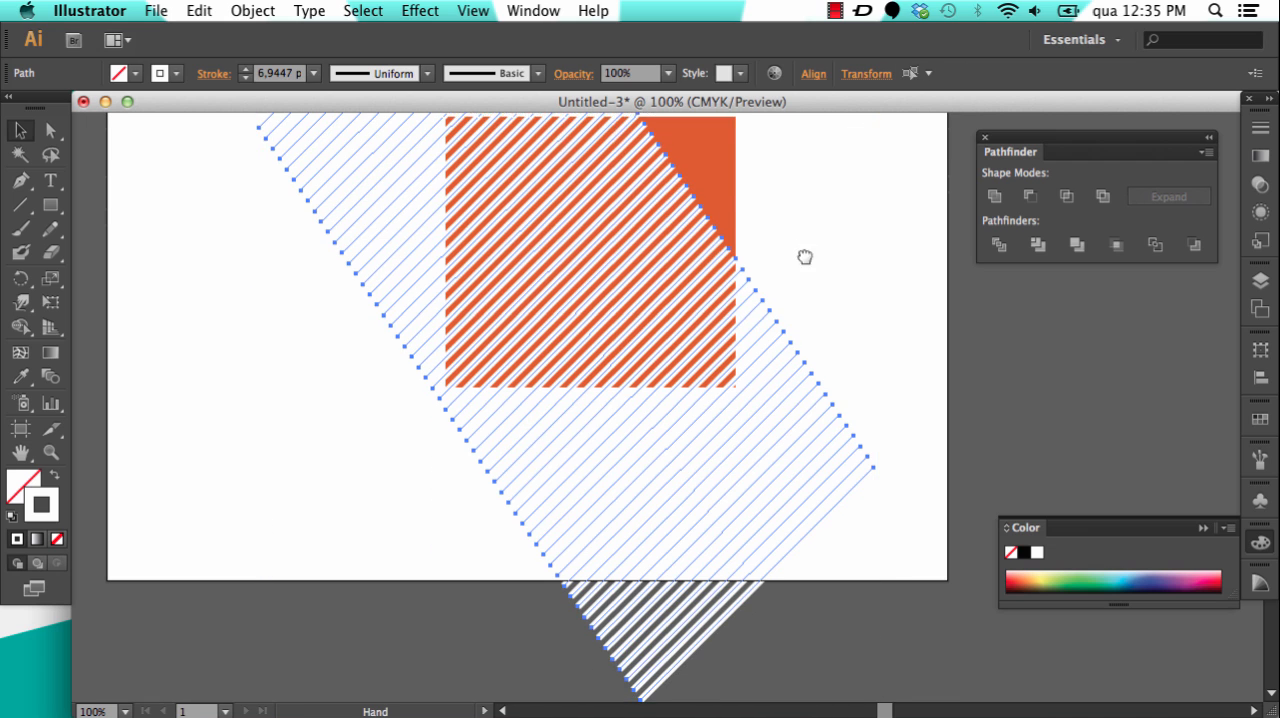
pyautogui.moveTo(803, 257); pyautogui.dragTo(751, 432)
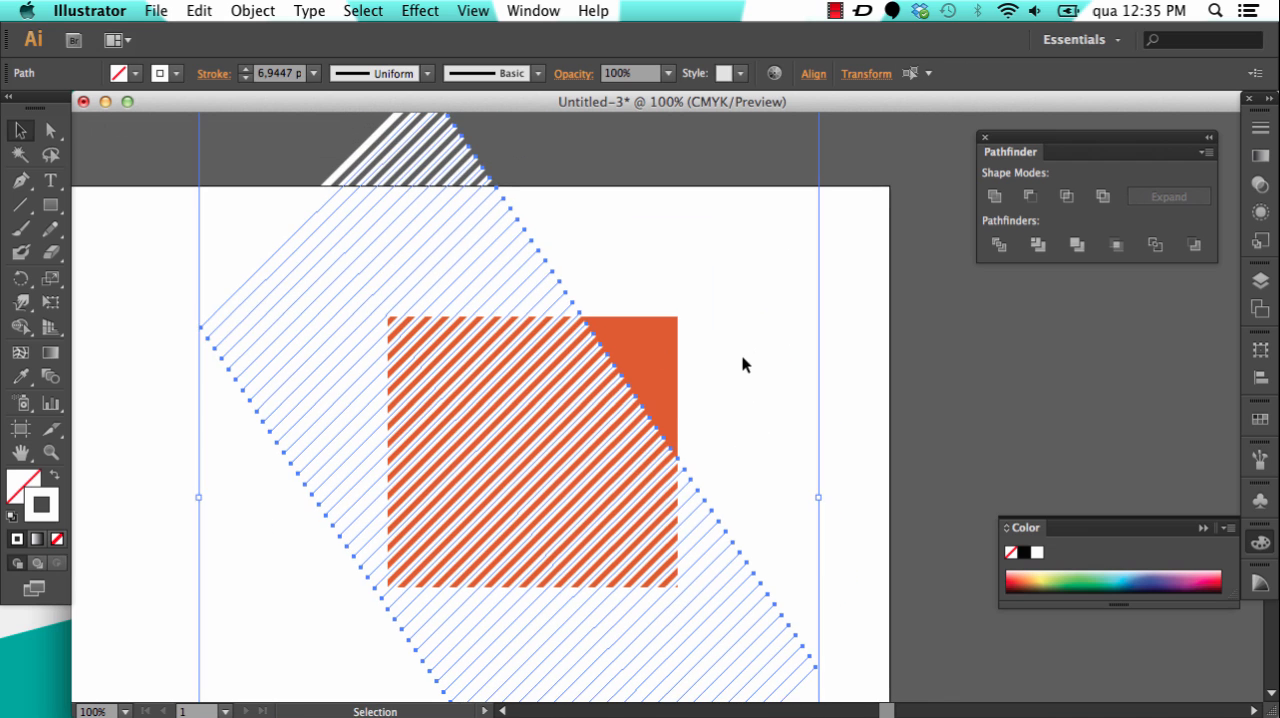
pyautogui.press('super+minus')
pyautogui.press('super+minus')
pyautogui.press('super+minus')
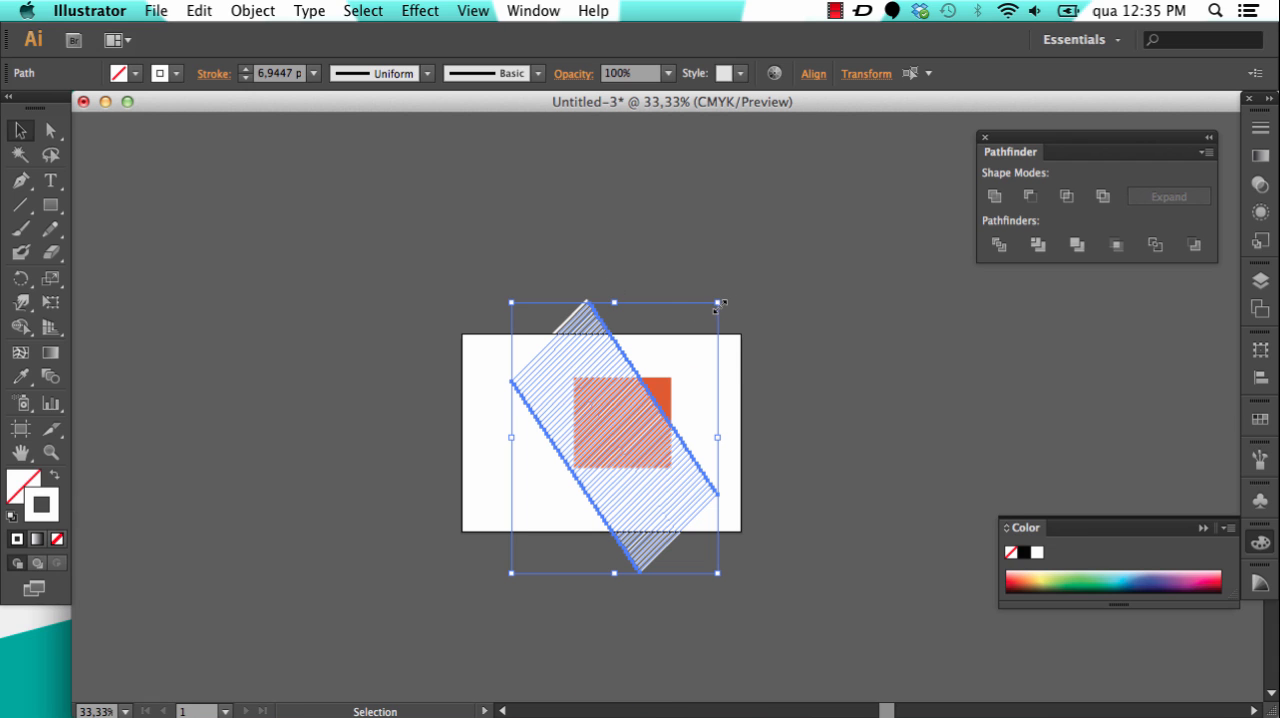
pyautogui.moveTo(718, 302)
pyautogui.mouseDown()
pyautogui.moveTo(751, 252)
pyautogui.moveTo(735, 256)
pyautogui.mouseUp()
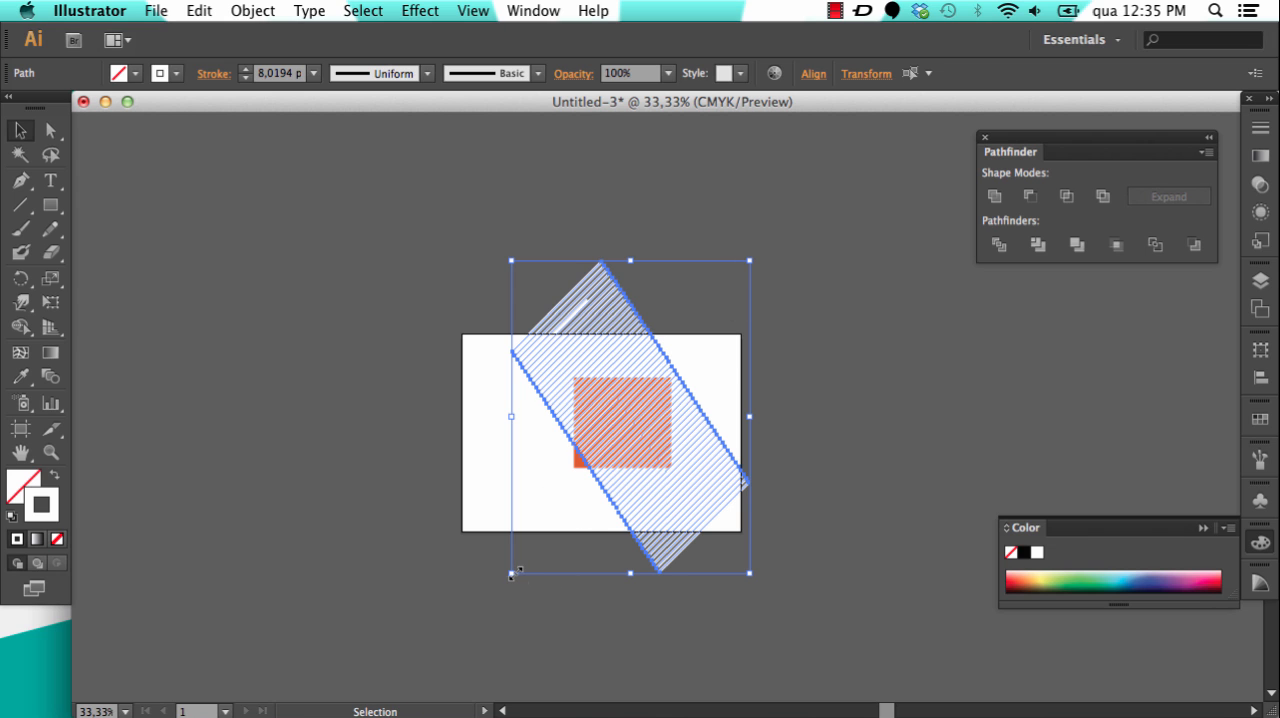
pyautogui.moveTo(511, 574); pyautogui.dragTo(488, 598)
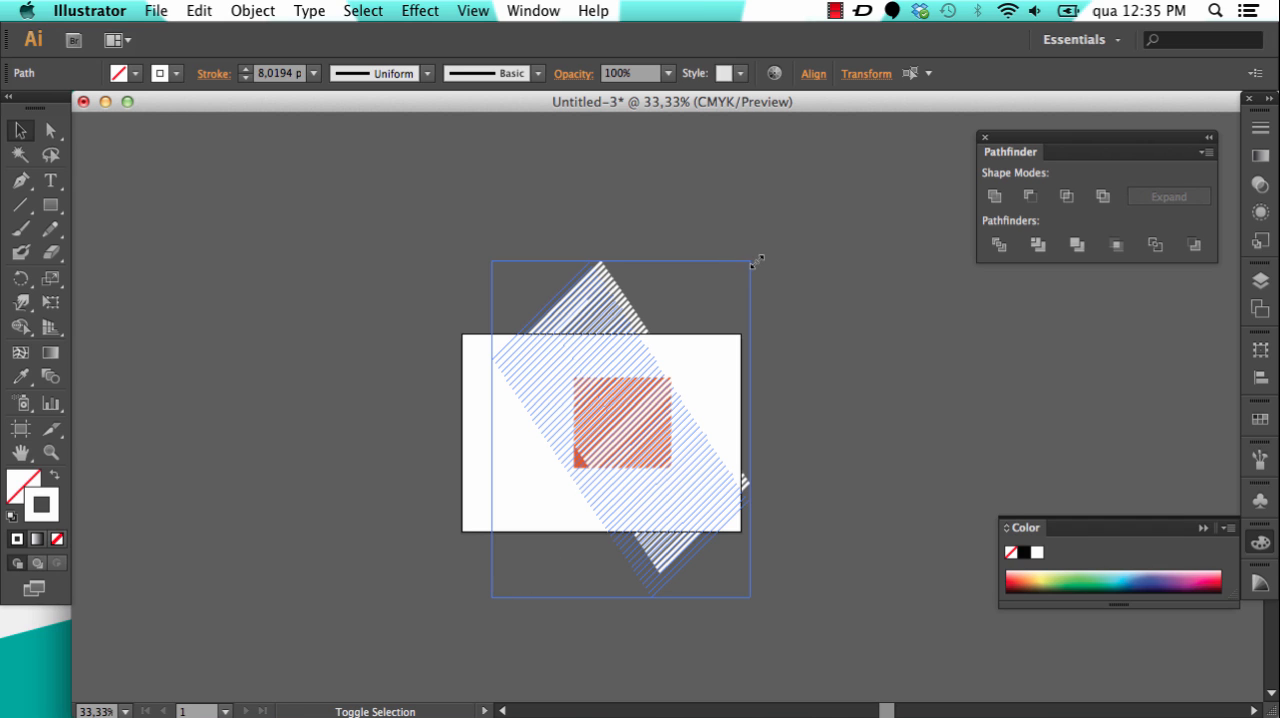
pyautogui.moveTo(749, 262); pyautogui.dragTo(754, 252)
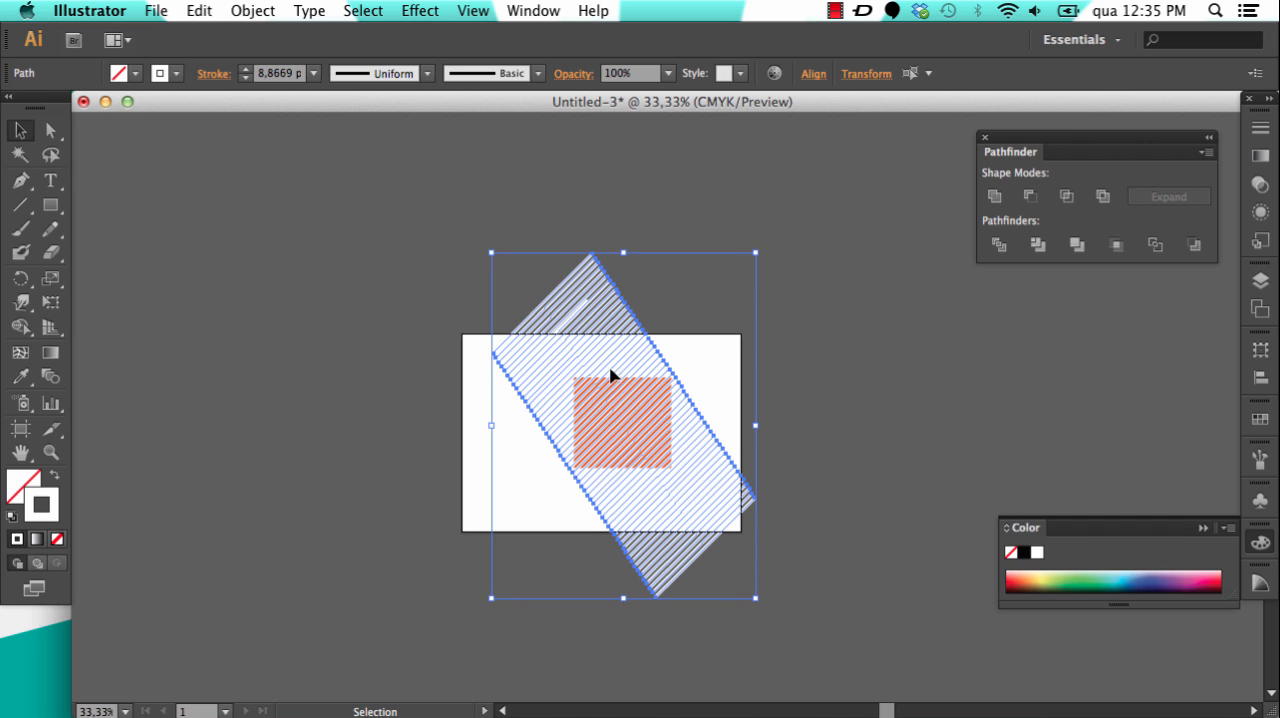
pyautogui.click(798, 418)
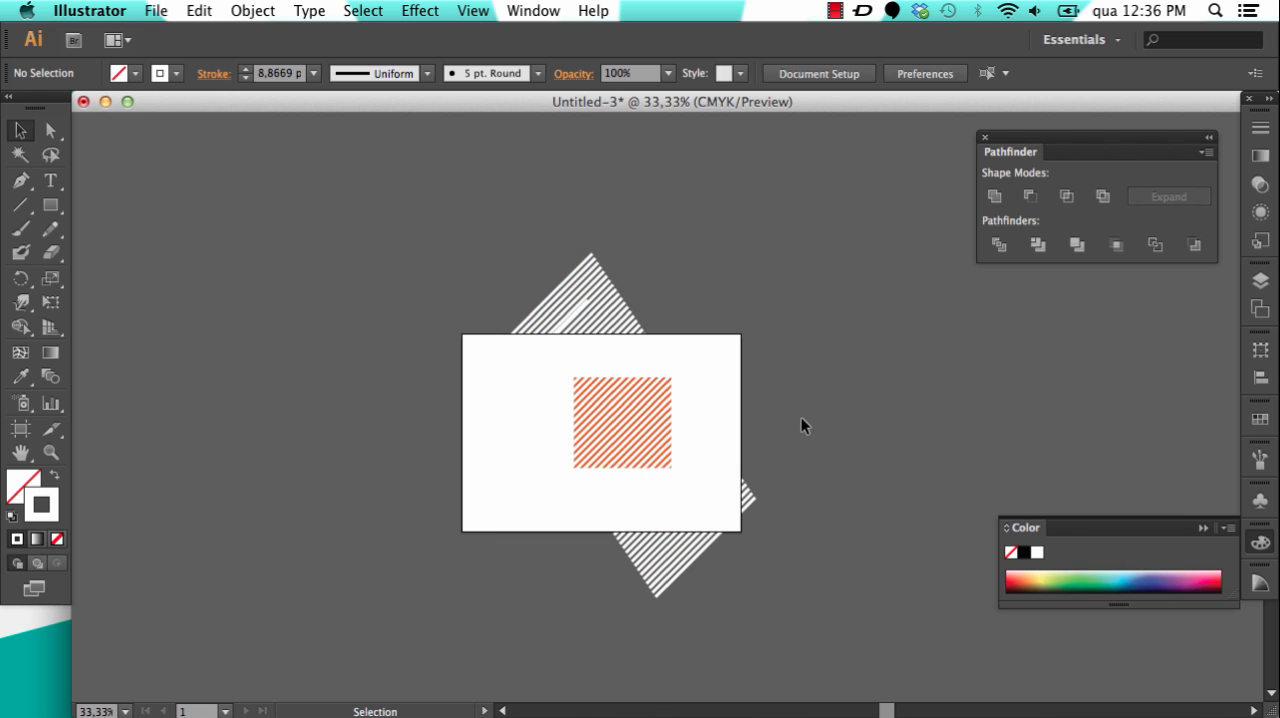
pyautogui.press('super+equal')
pyautogui.press('super+equal')
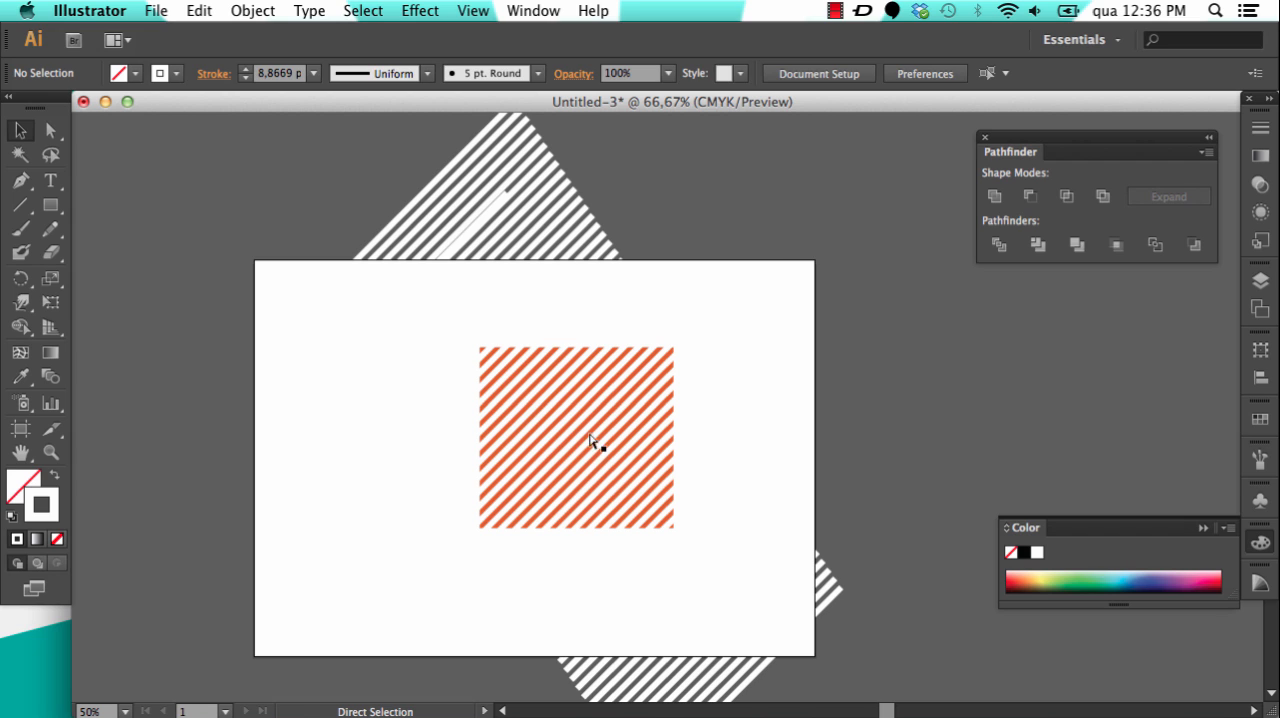
pyautogui.press('super+minus')
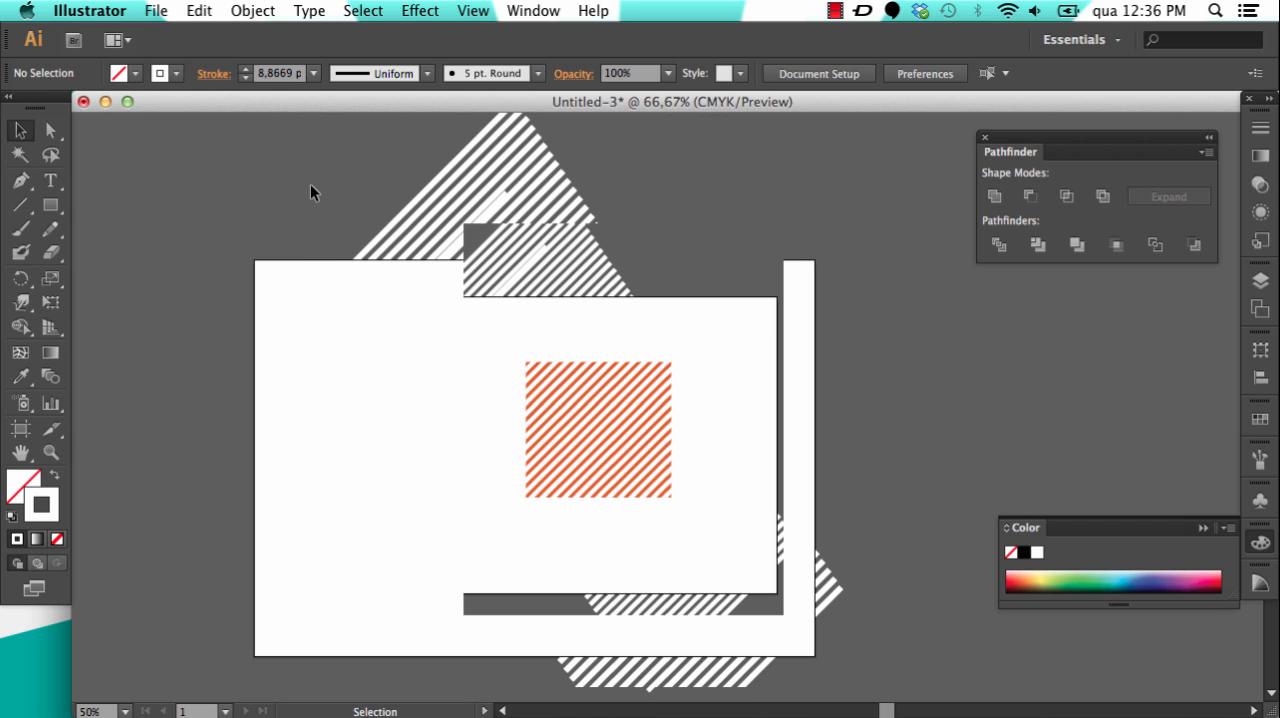
pyautogui.moveTo(288, 164)
pyautogui.mouseDown()
pyautogui.moveTo(411, 221)
pyautogui.moveTo(848, 625)
pyautogui.moveTo(883, 680)
pyautogui.mouseUp()
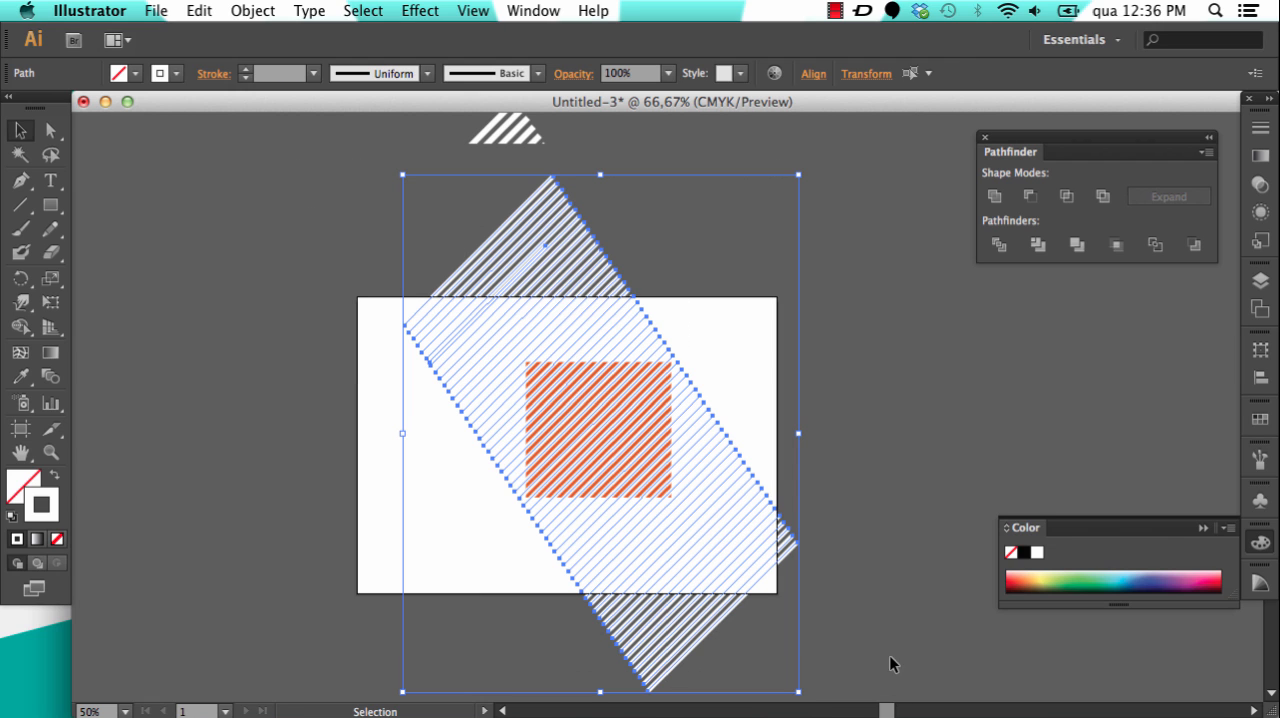
pyautogui.click(316, 163)
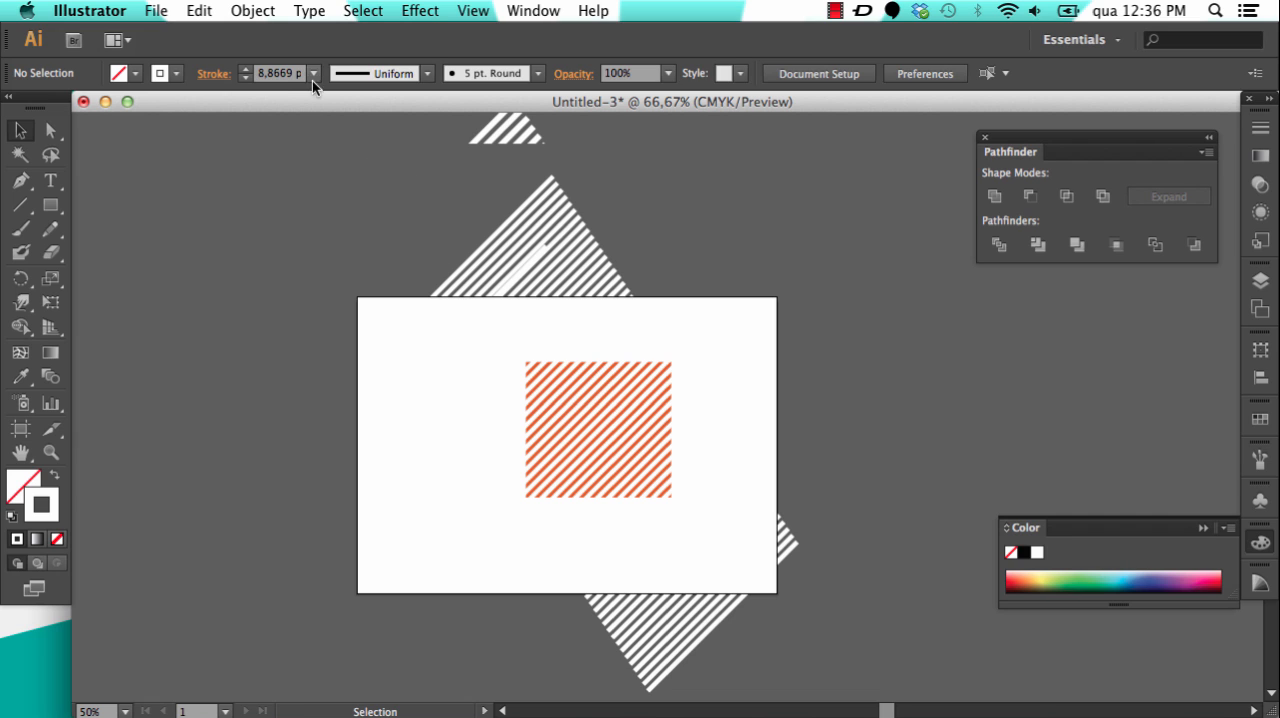
# Step: Unlock the orange rectangle behind the white stripes
pyautogui.click(253, 11)
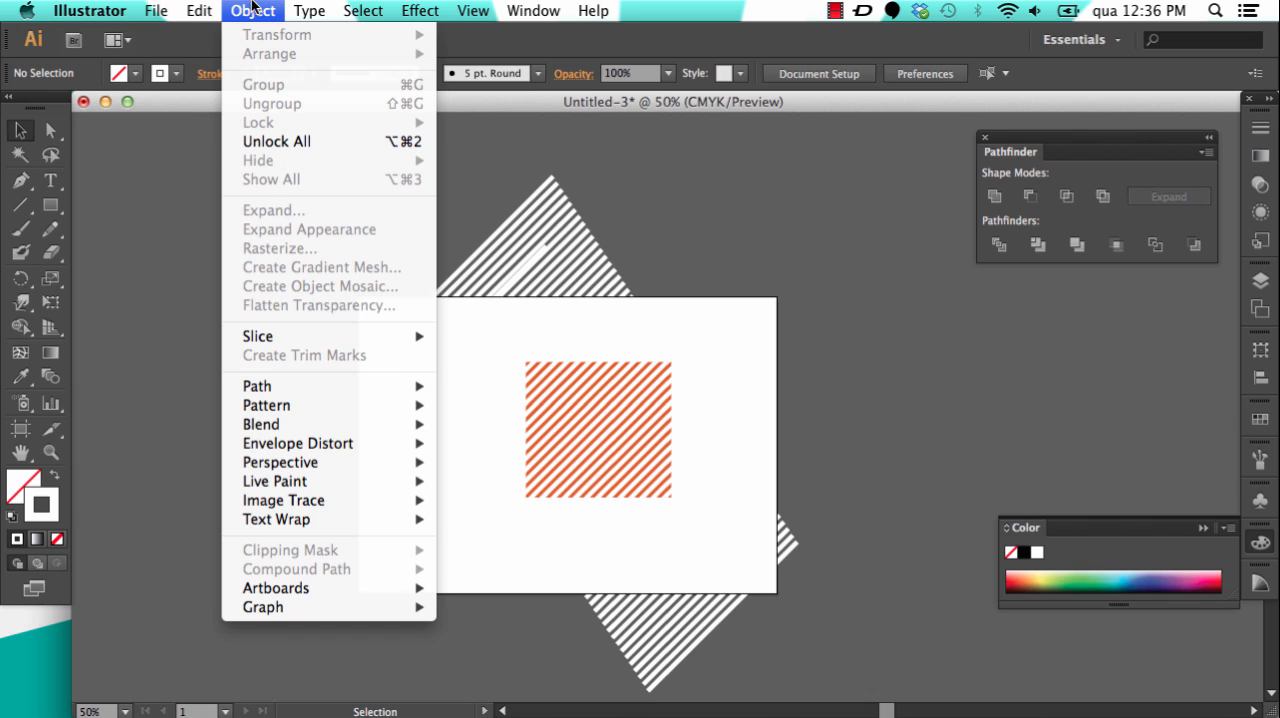
pyautogui.click(287, 145)
pyautogui.click(309, 143)
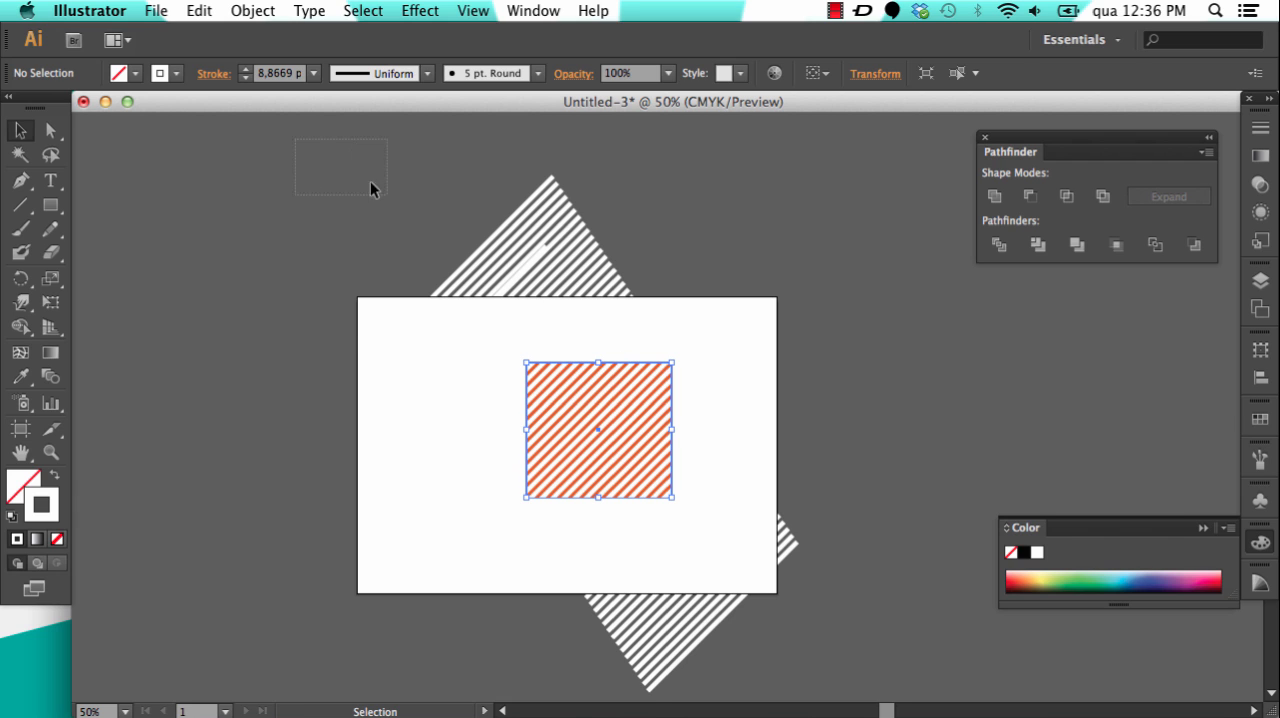
# Step: Apply Pathfinder Divide to the white stripes and orange rectangle together, and select the resulting divided group
pyautogui.moveTo(370, 183); pyautogui.dragTo(849, 669)
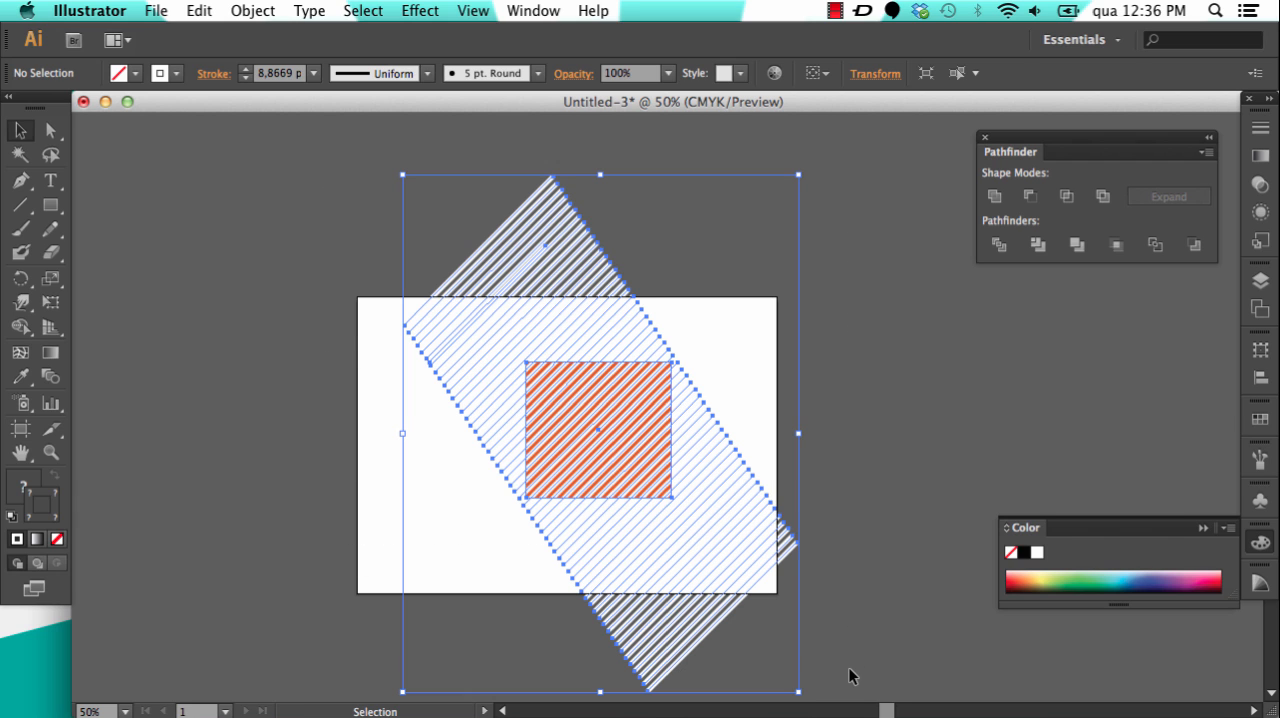
pyautogui.click(997, 246)
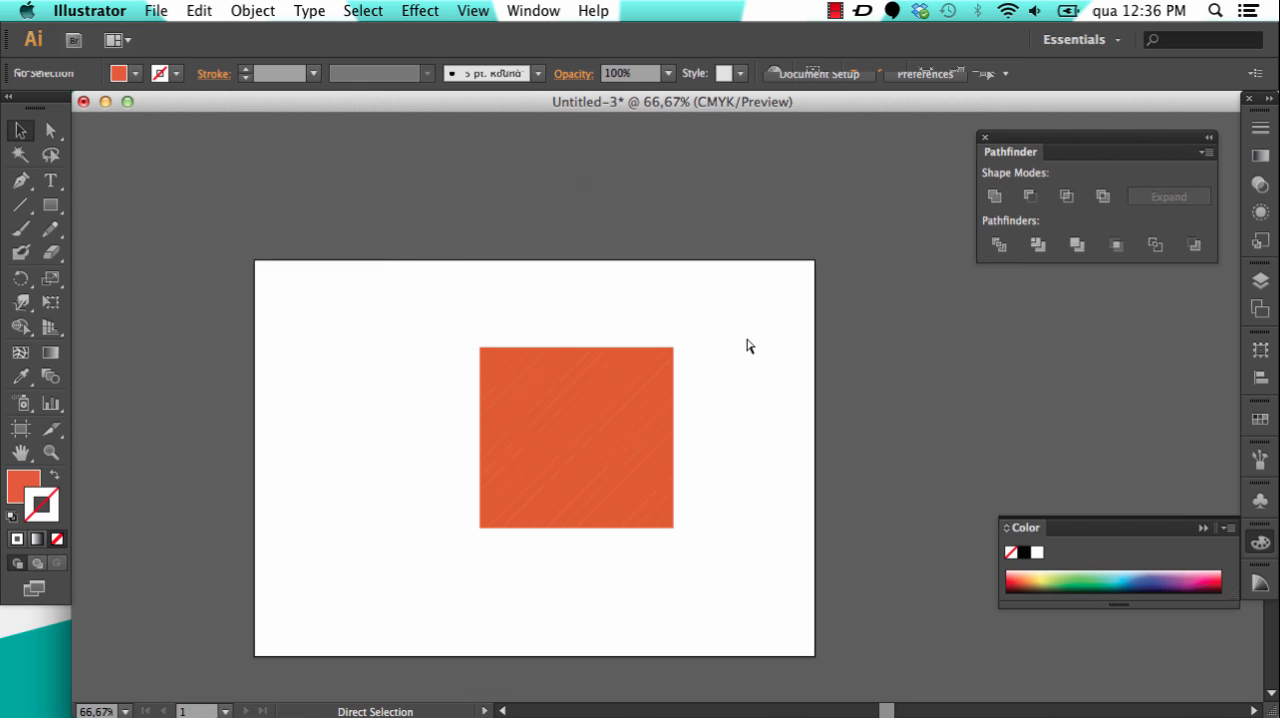
pyautogui.press('super+equal')
pyautogui.press('super+equal')
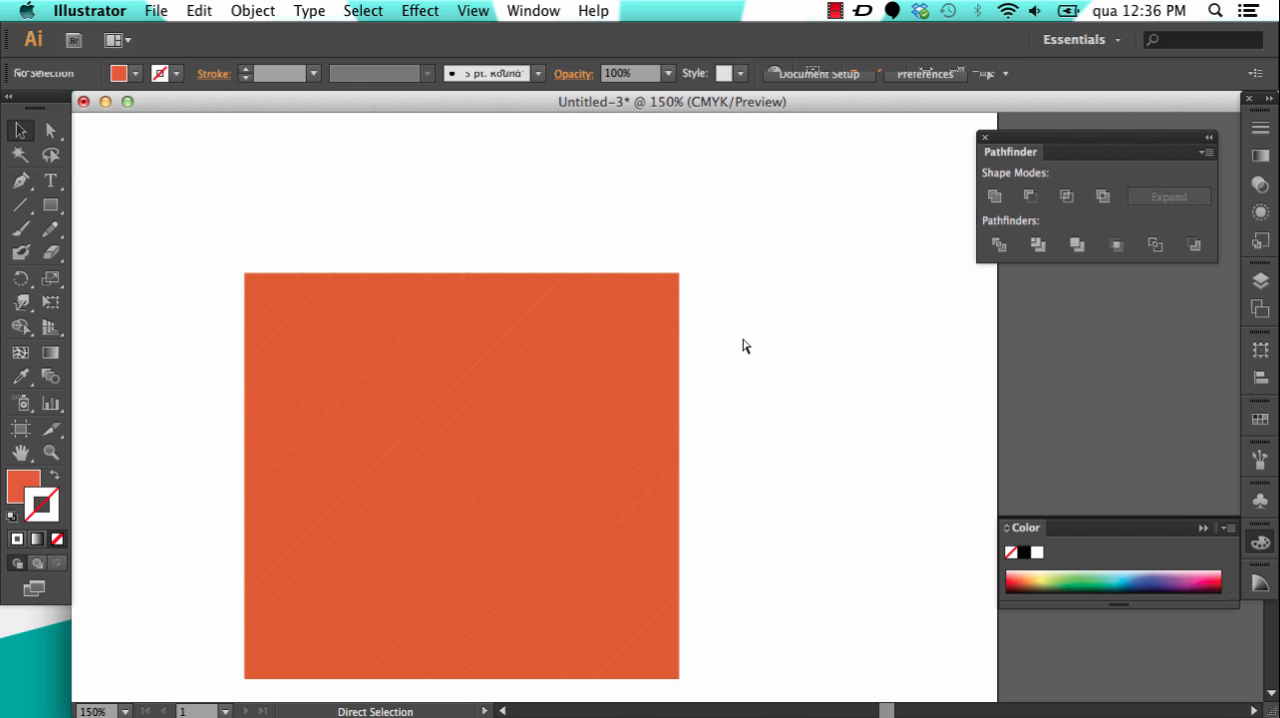
pyautogui.moveTo(371, 398); pyautogui.dragTo(471, 286)
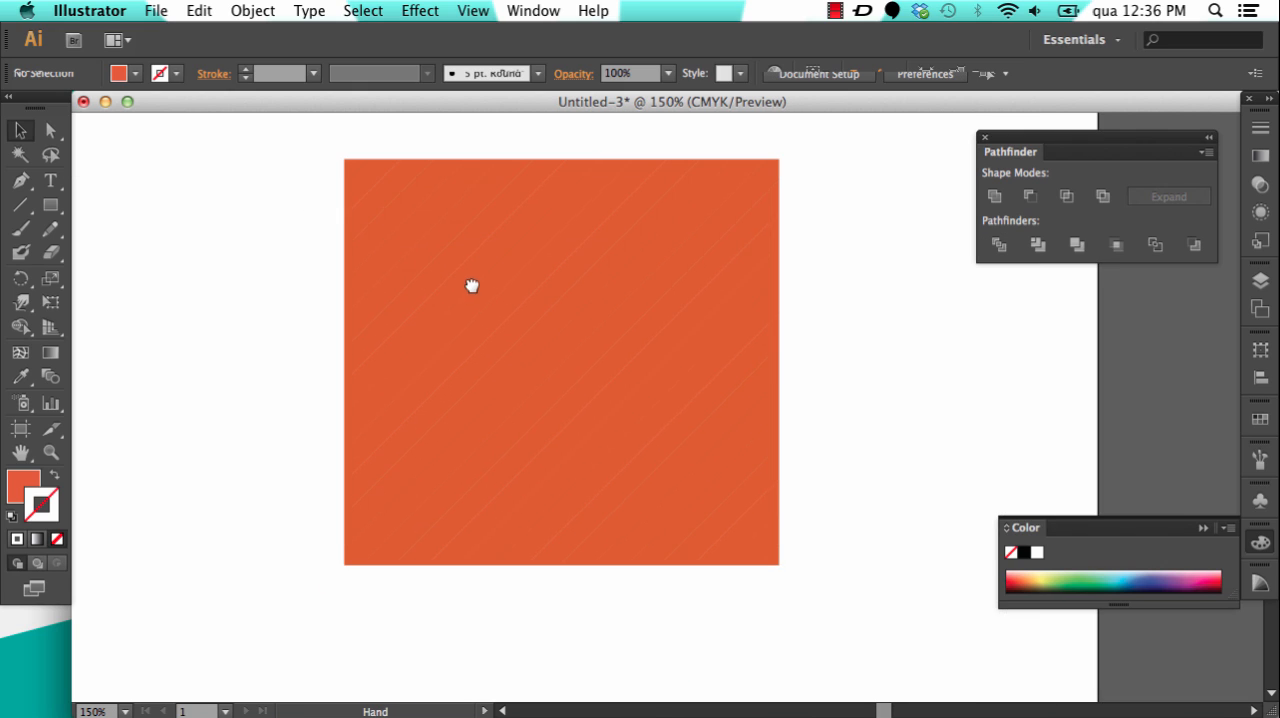
pyautogui.click(391, 178)
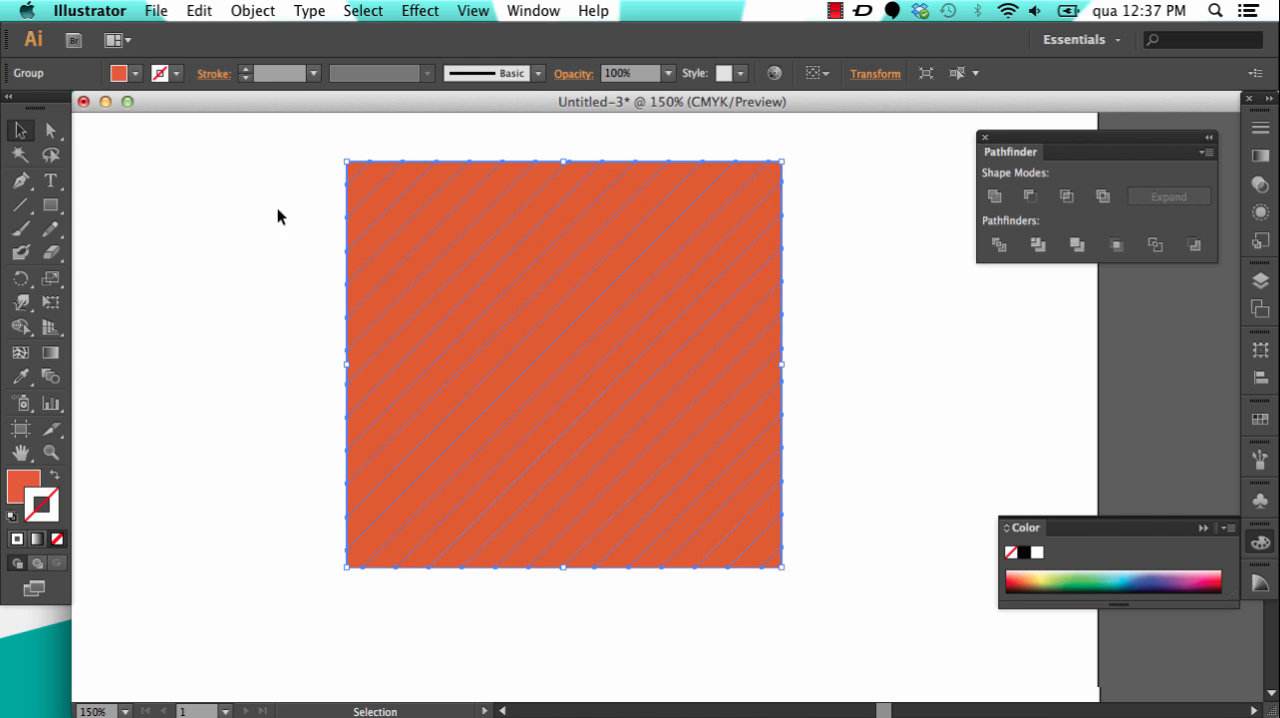
# Step: Directly select and delete every second diagonal strip of the divided rectangle, starting near its upper-left corner and removing four strips
pyautogui.click(51, 131)
pyautogui.click(372, 184)
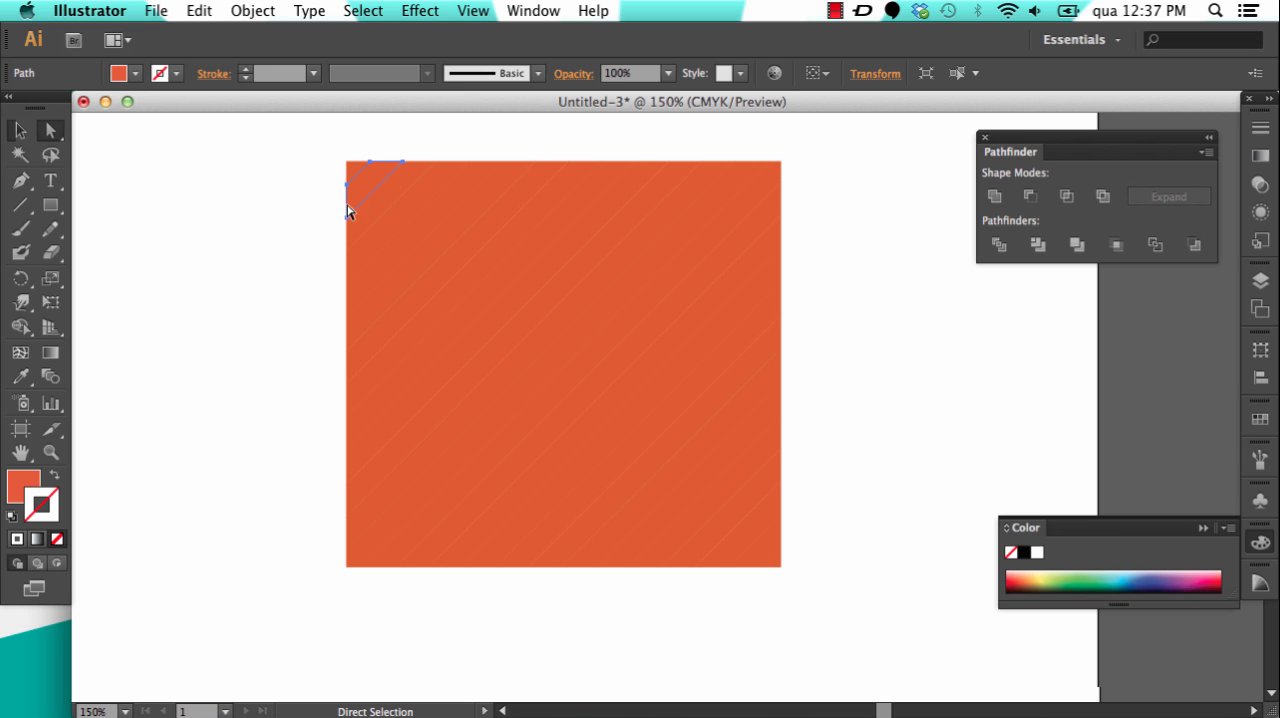
pyautogui.press('Delete')
pyautogui.click(397, 216)
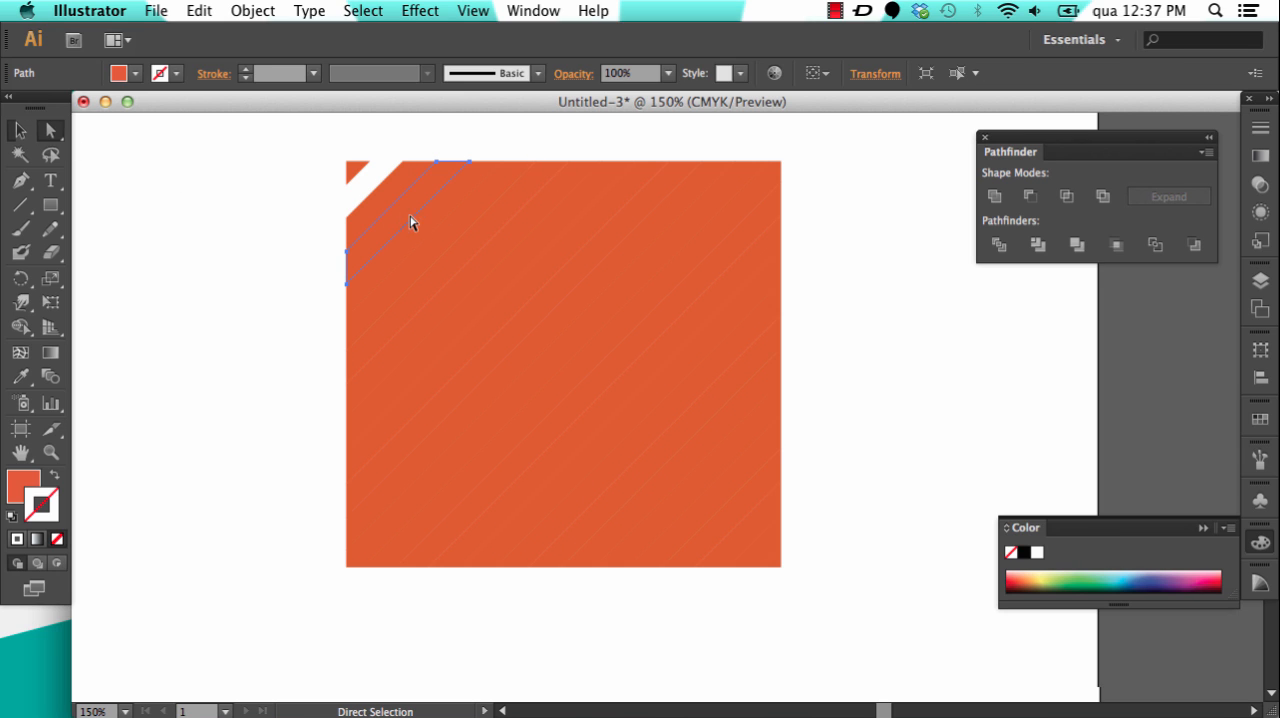
pyautogui.press('Delete')
pyautogui.click(458, 238)
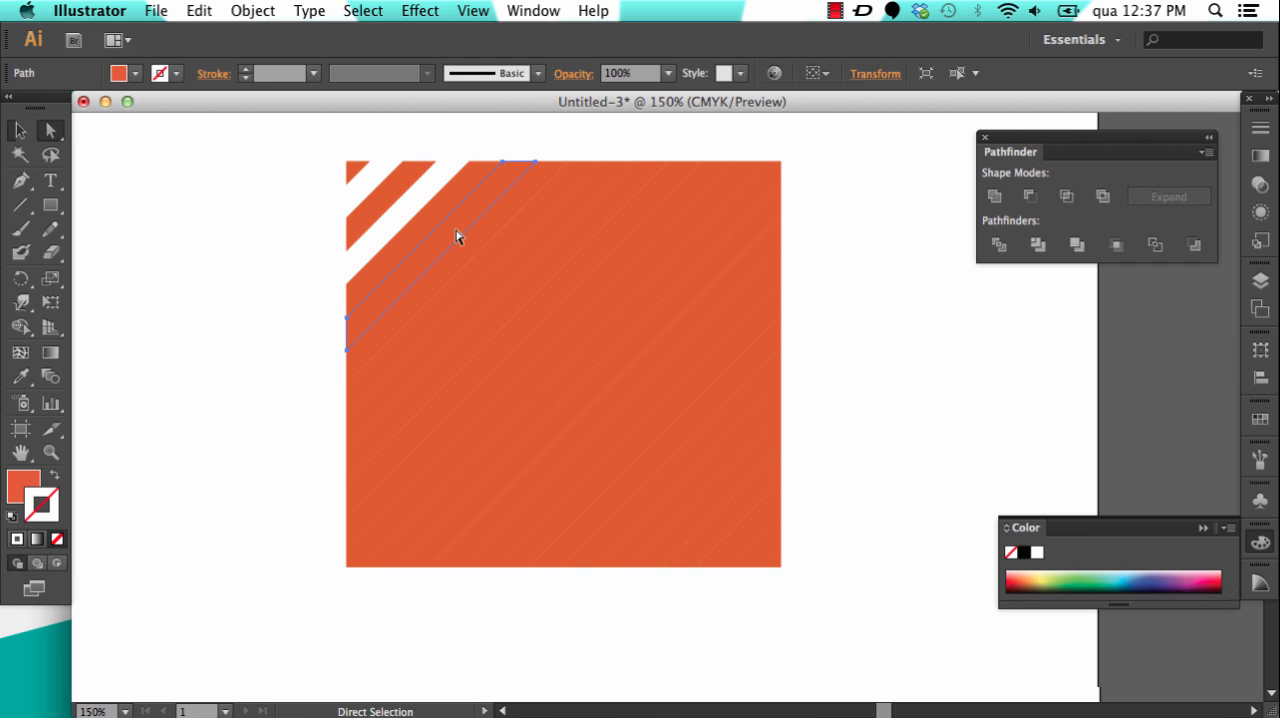
pyautogui.press('Delete')
pyautogui.click(504, 252)
pyautogui.press('Delete')
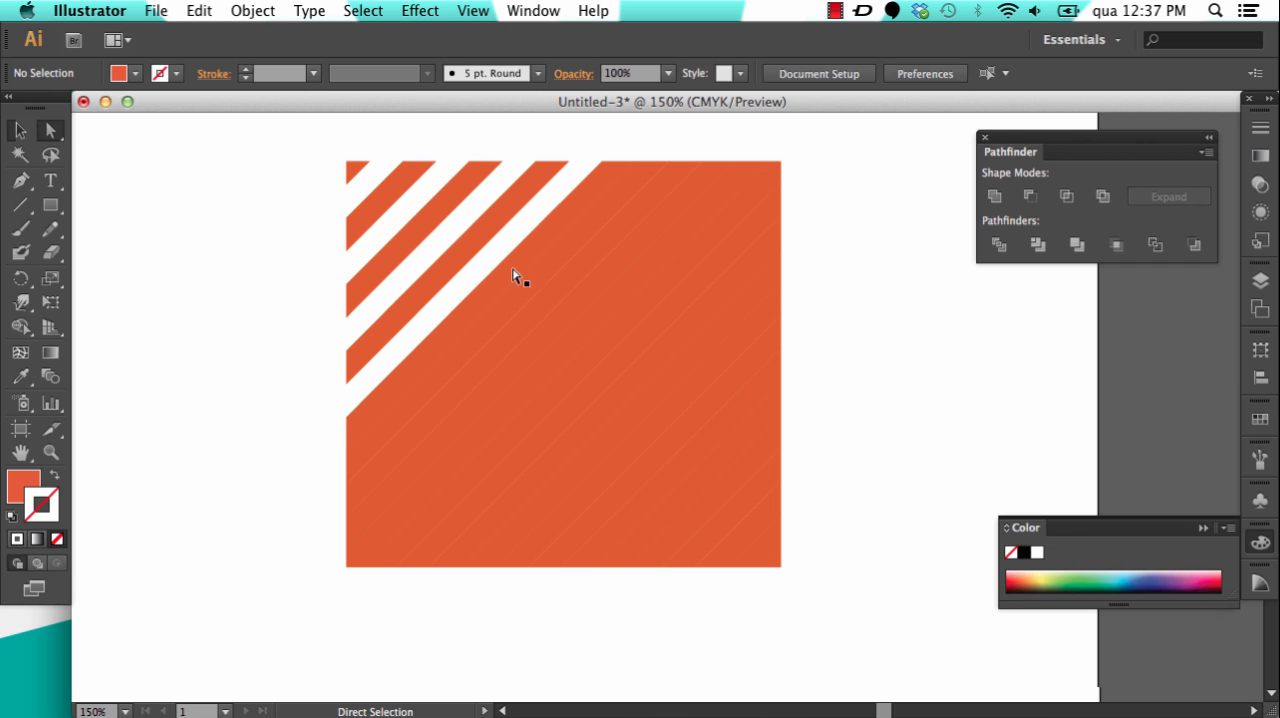
# Step: Delete three more alternate strips, continuing through the rectangle's central diagonal
pyautogui.click(531, 282)
pyautogui.press('Delete')
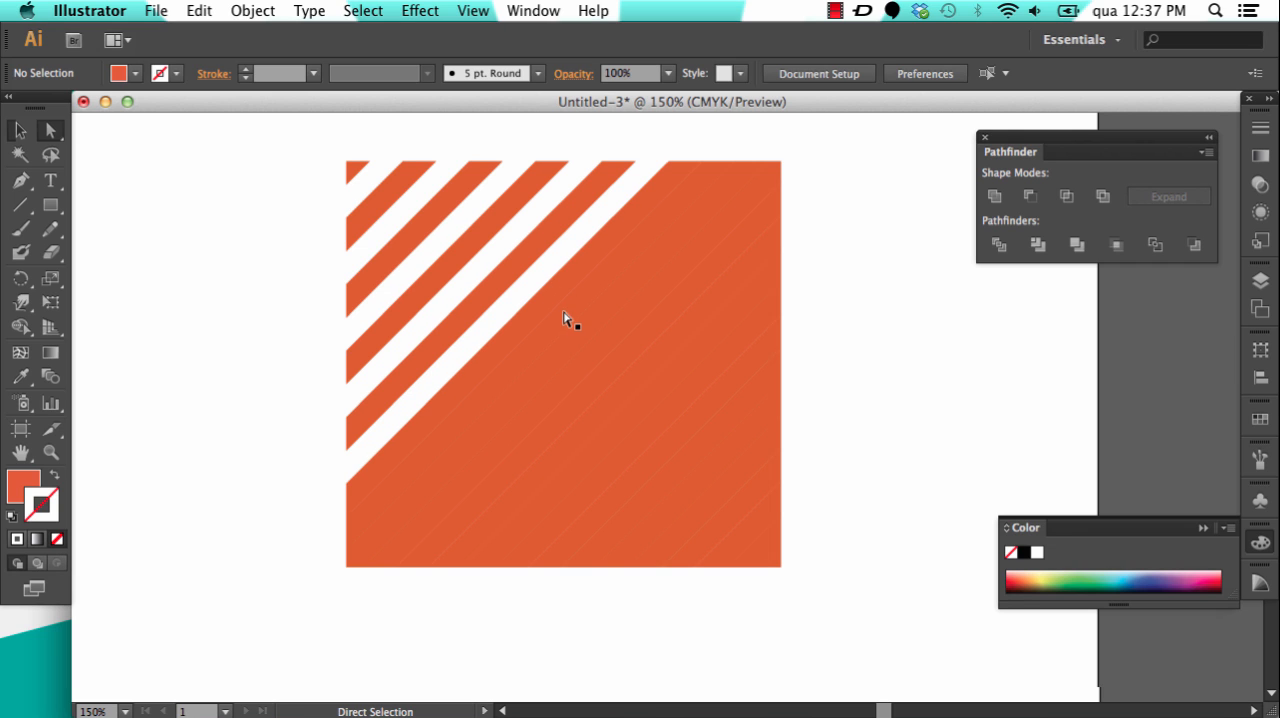
pyautogui.click(563, 319)
pyautogui.press('Delete')
pyautogui.click(595, 345)
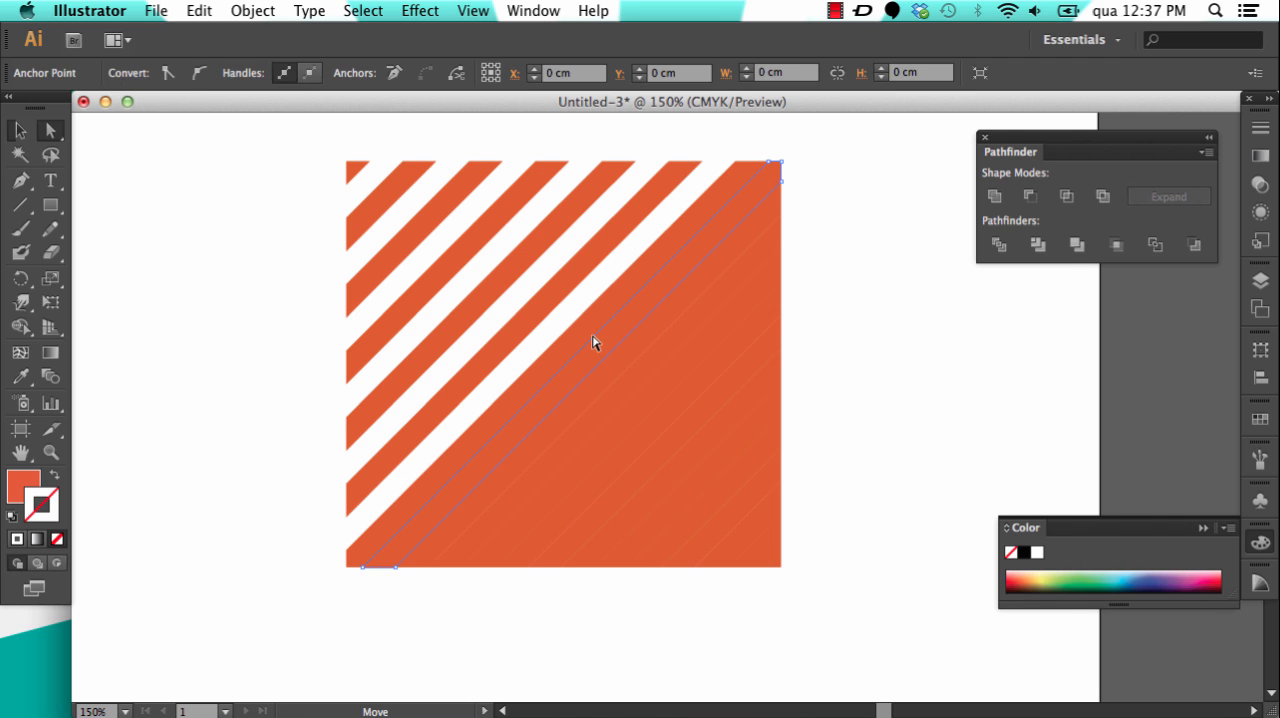
pyautogui.click(630, 368)
pyautogui.press('Delete')
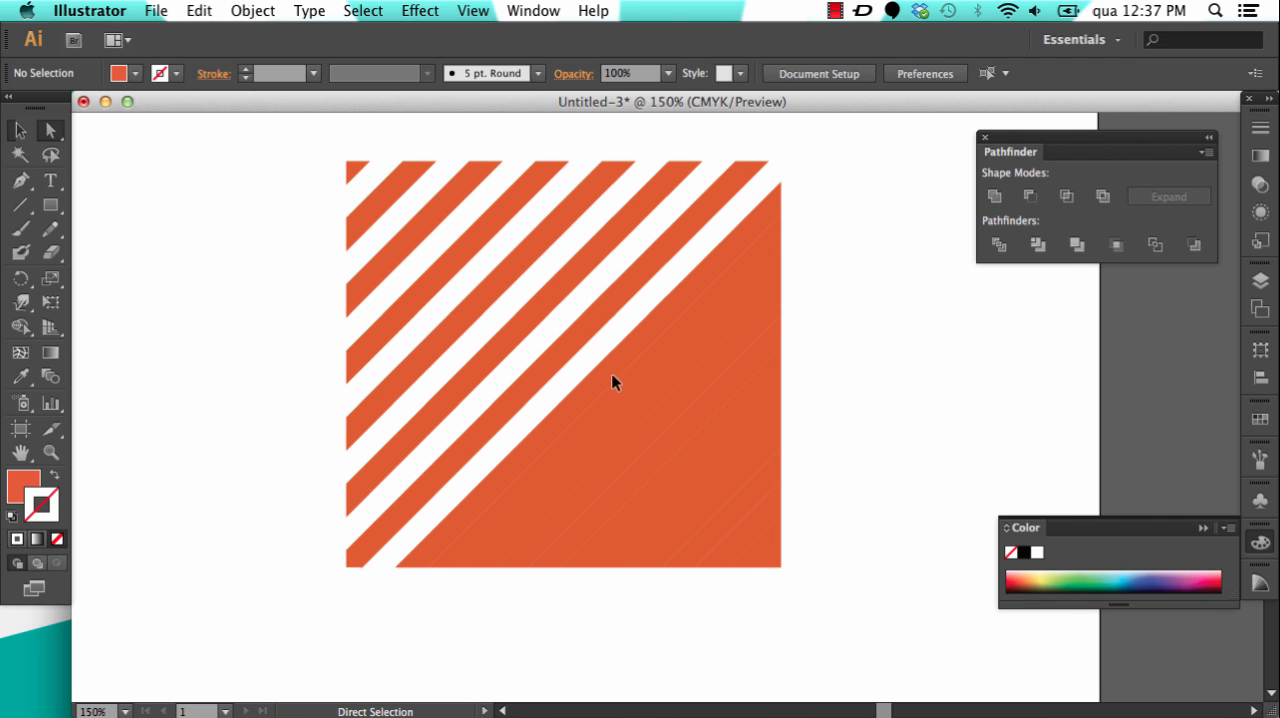
# Step: Delete the remaining alternate strips between the central diagonal and the rectangle's lower-right corner
pyautogui.click(613, 379)
pyautogui.press('Delete')
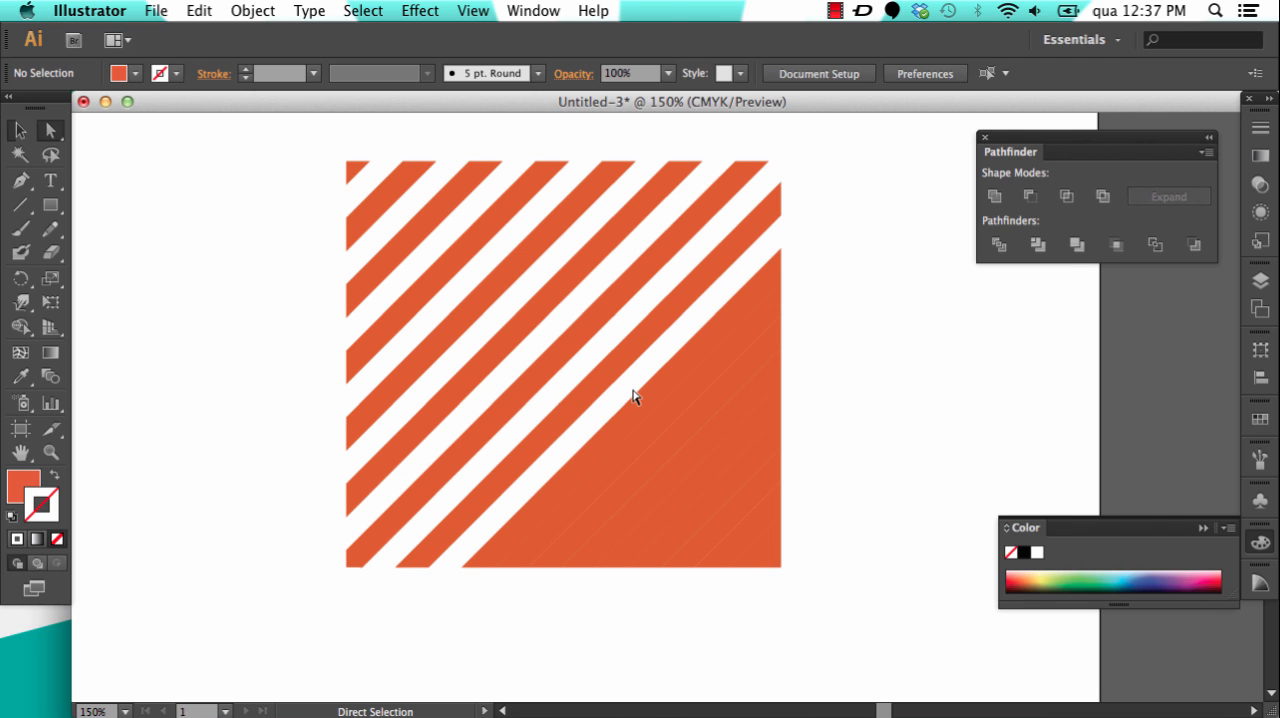
pyautogui.click(691, 462)
pyautogui.press('Delete')
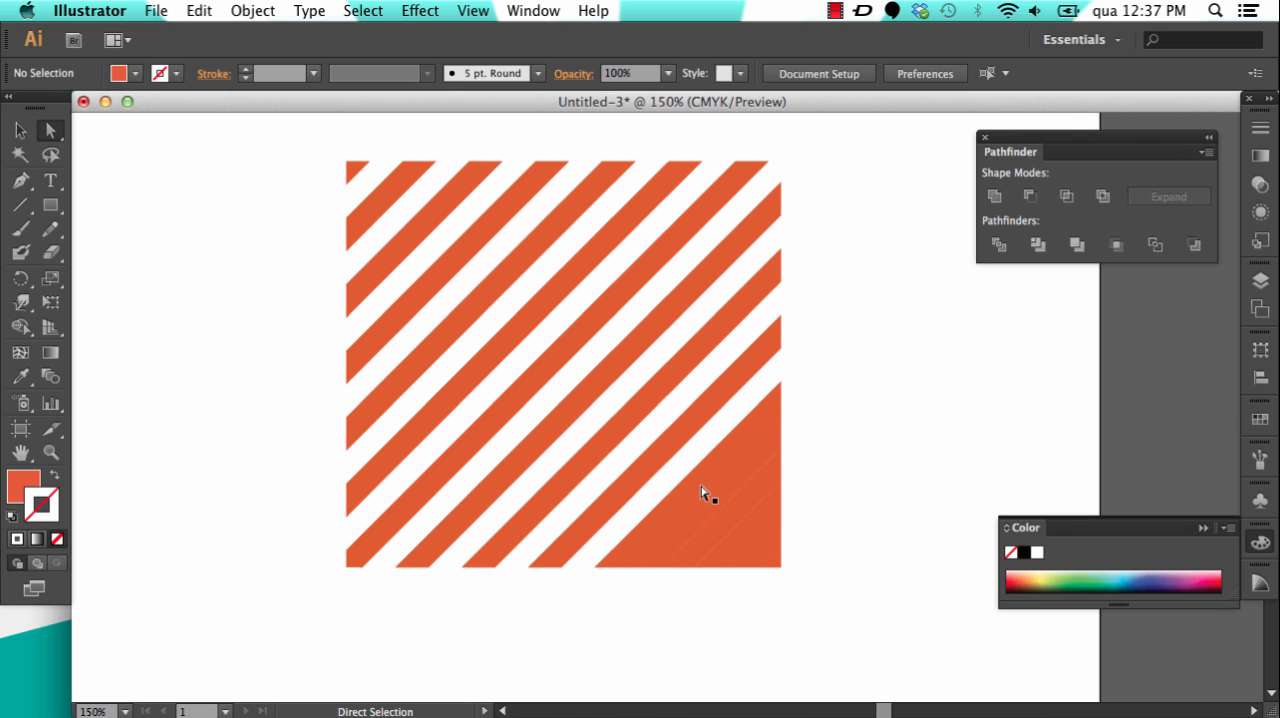
pyautogui.click(709, 497)
pyautogui.press('Delete')
pyautogui.click(743, 540)
pyautogui.press('Delete')
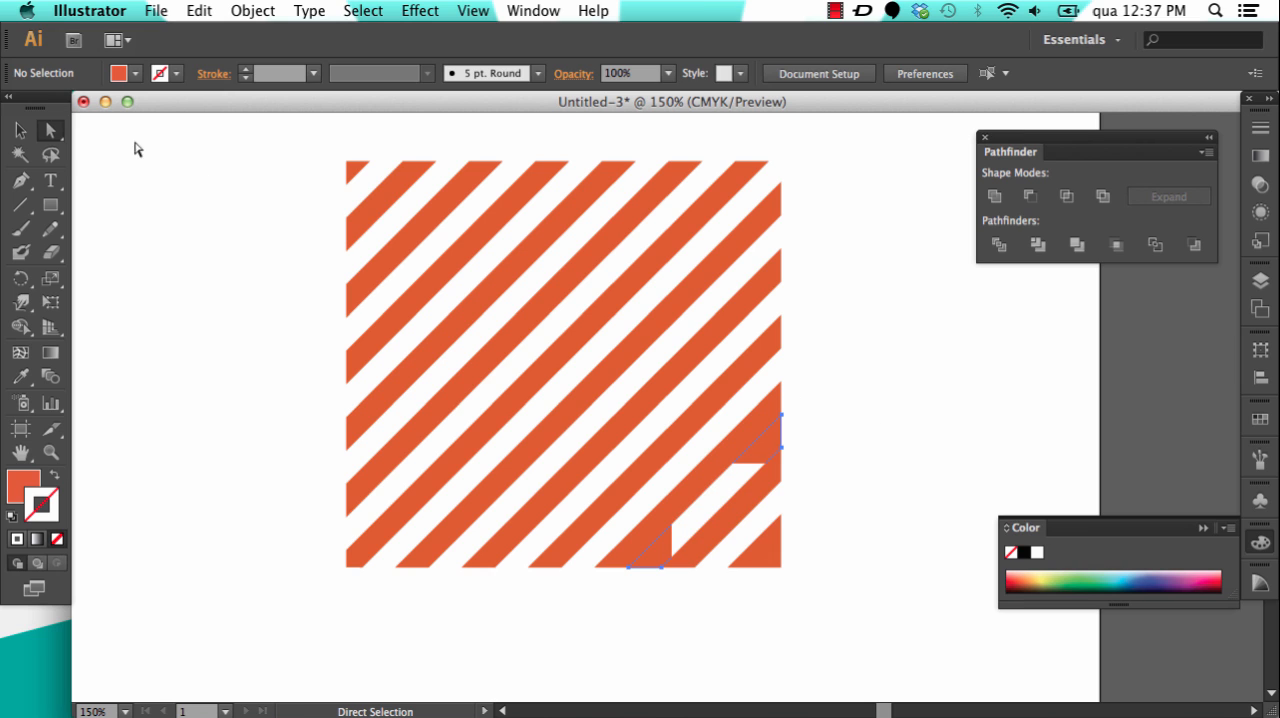
# Step: Select all the orange stripes, ungroup them and clear the selection
pyautogui.click(19, 132)
pyautogui.moveTo(283, 126); pyautogui.dragTo(856, 607)
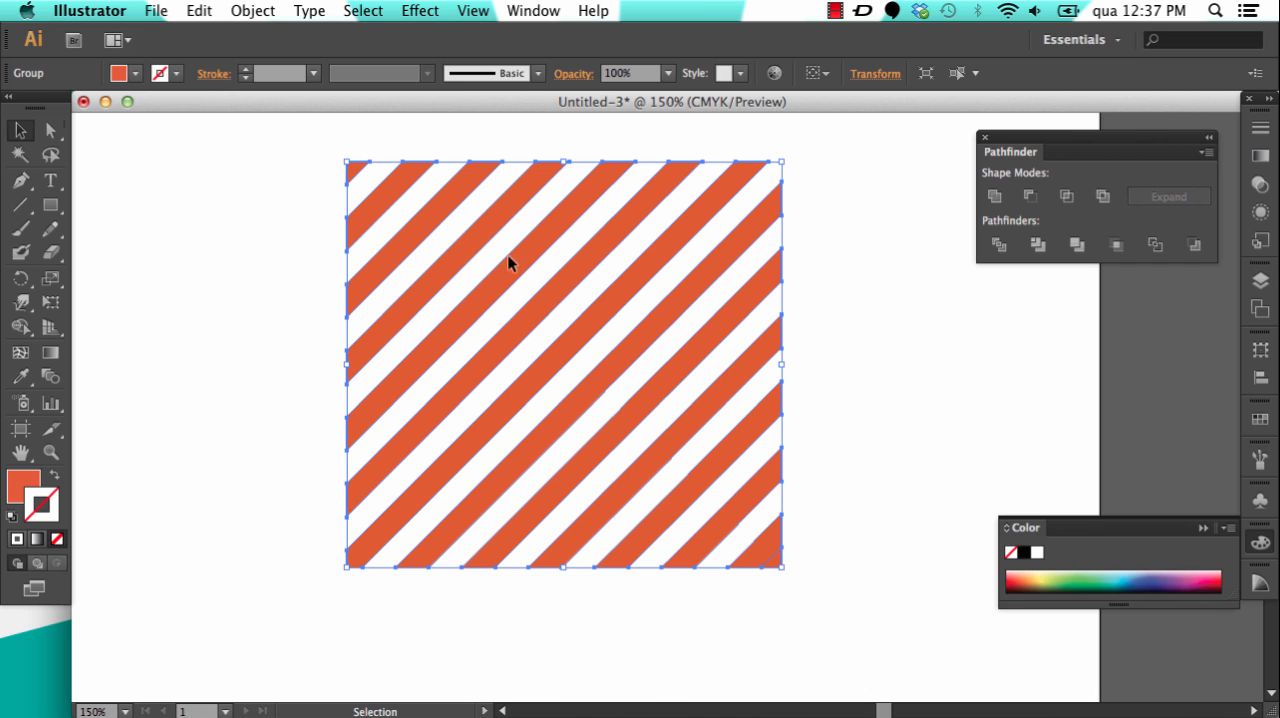
pyautogui.click(252, 11)
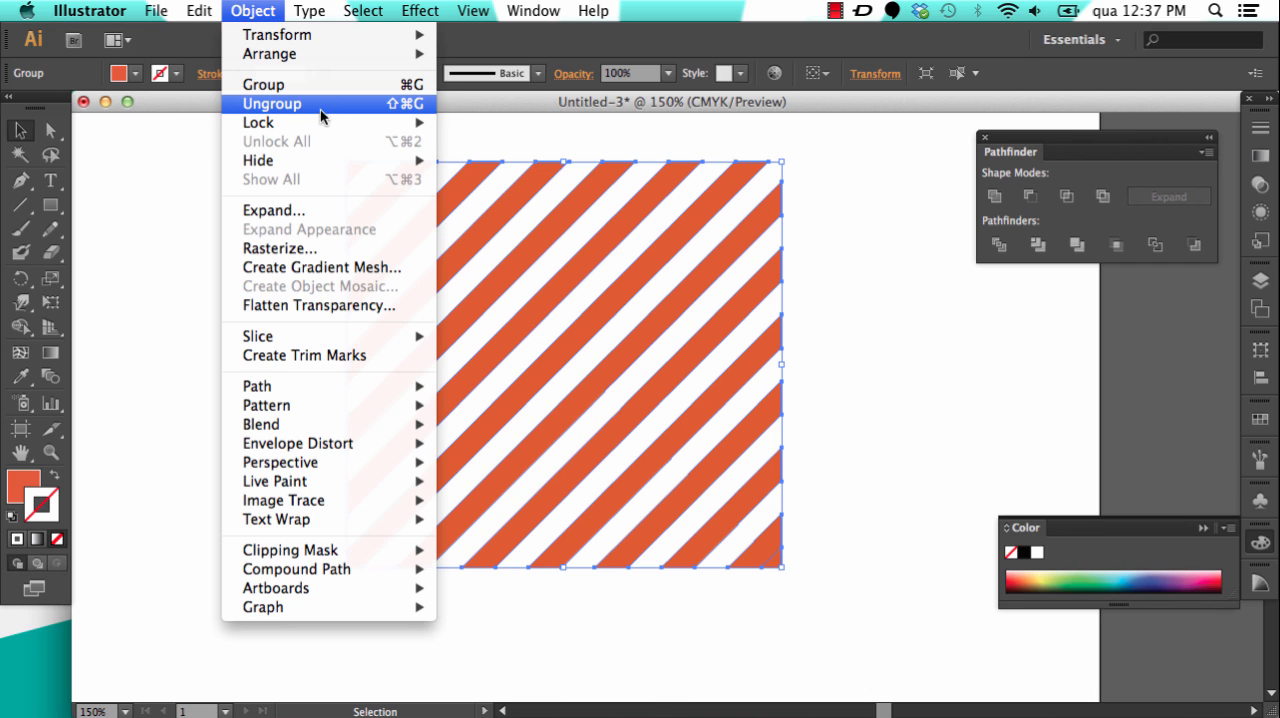
pyautogui.click(304, 104)
pyautogui.click(252, 11)
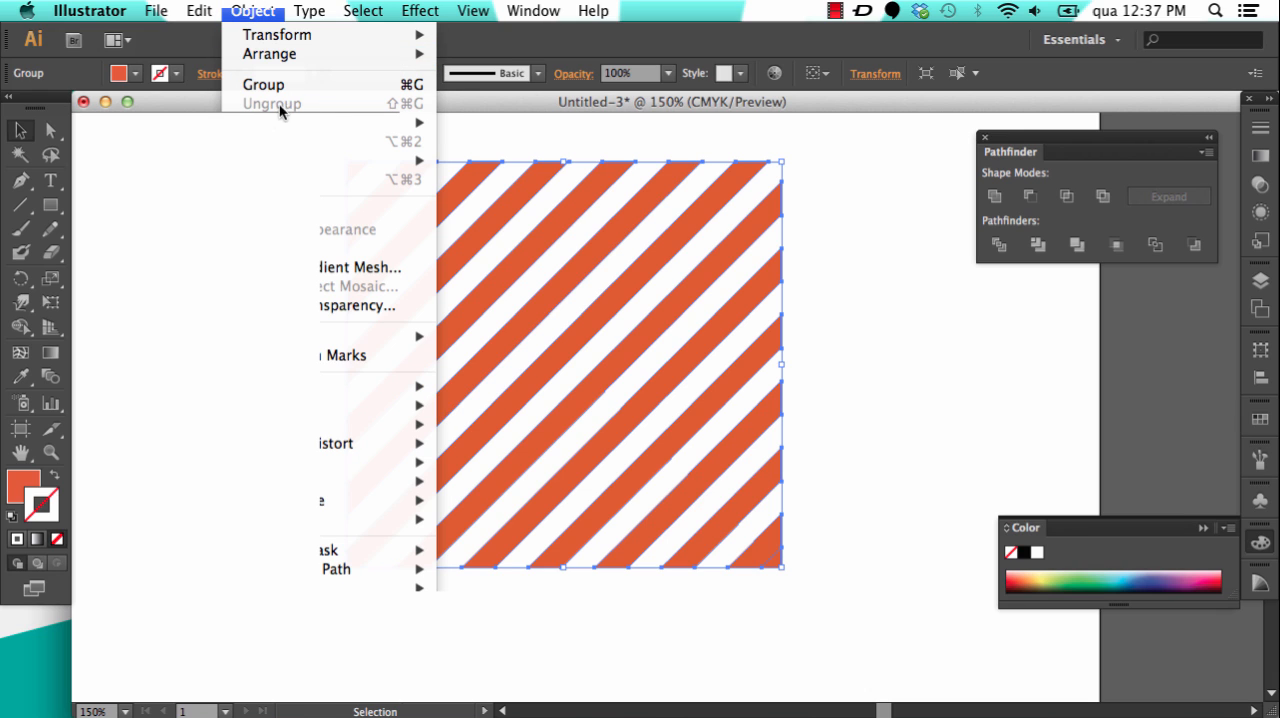
pyautogui.click(177, 199)
pyautogui.click(263, 291)
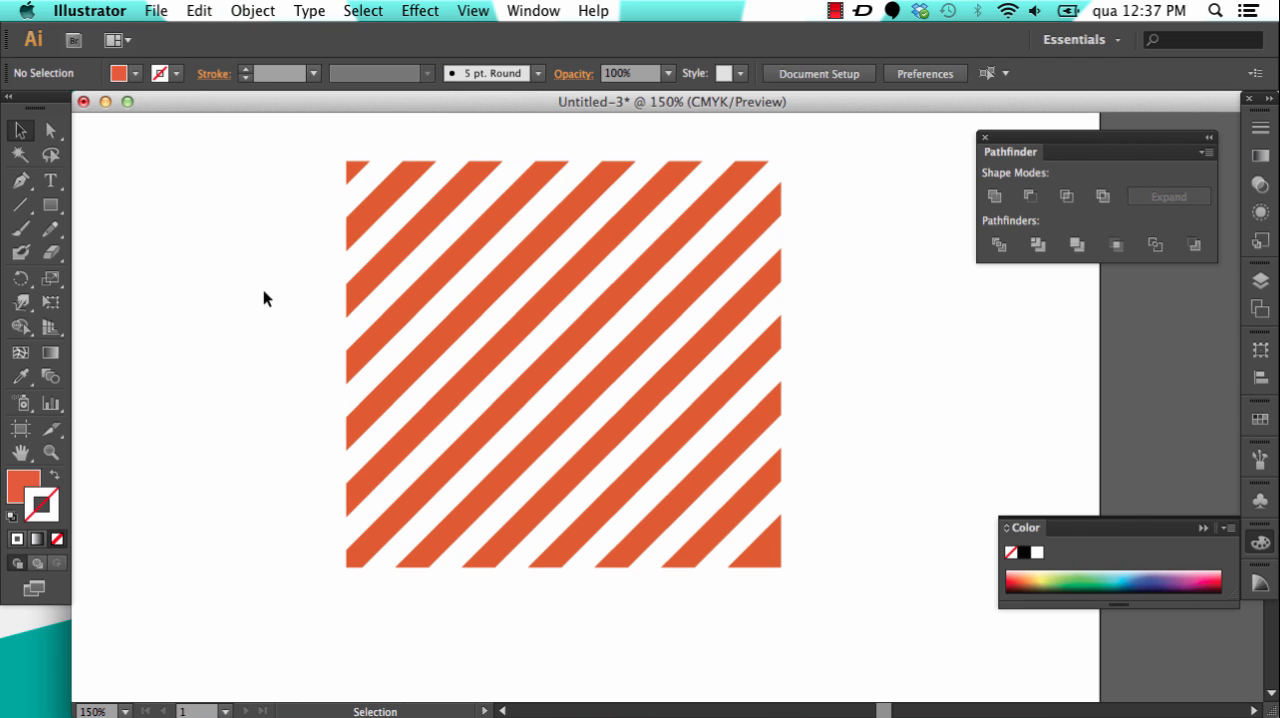
# Step: Try moving a single ungrouped stripe out of the pattern, and undo the move
pyautogui.moveTo(500, 227); pyautogui.dragTo(664, 268)
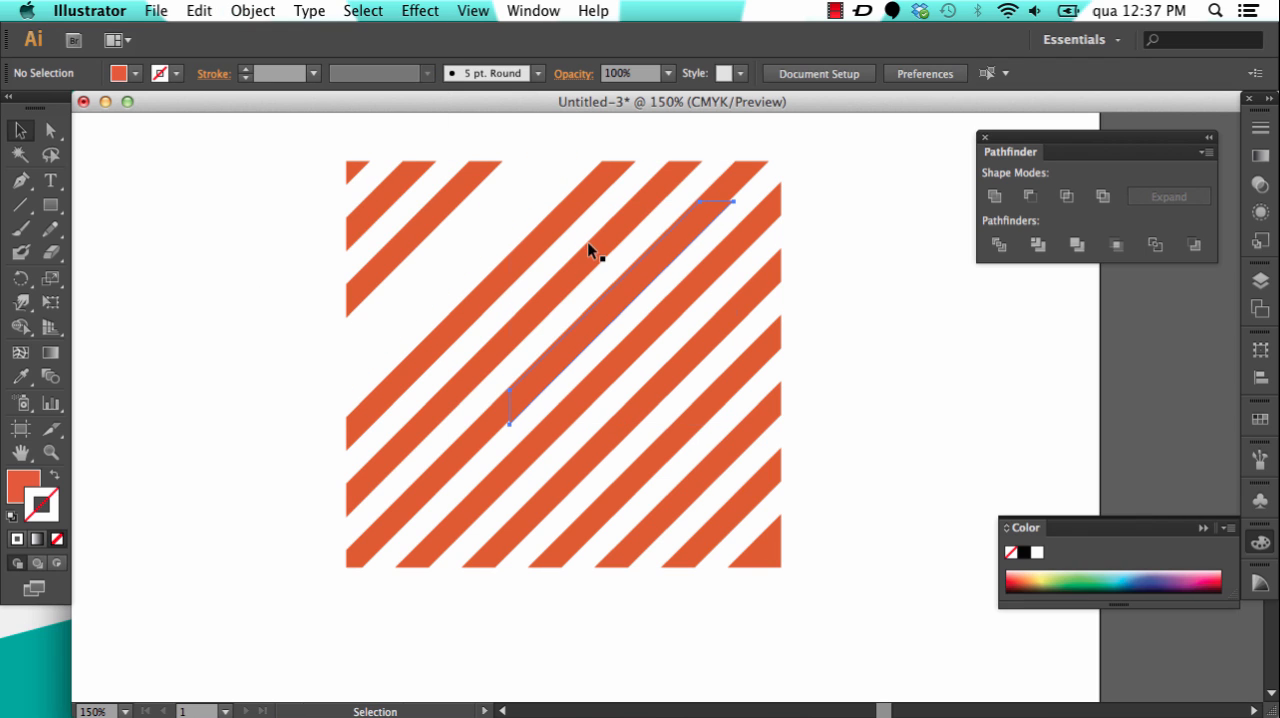
pyautogui.press('super+z')
pyautogui.click(235, 205)
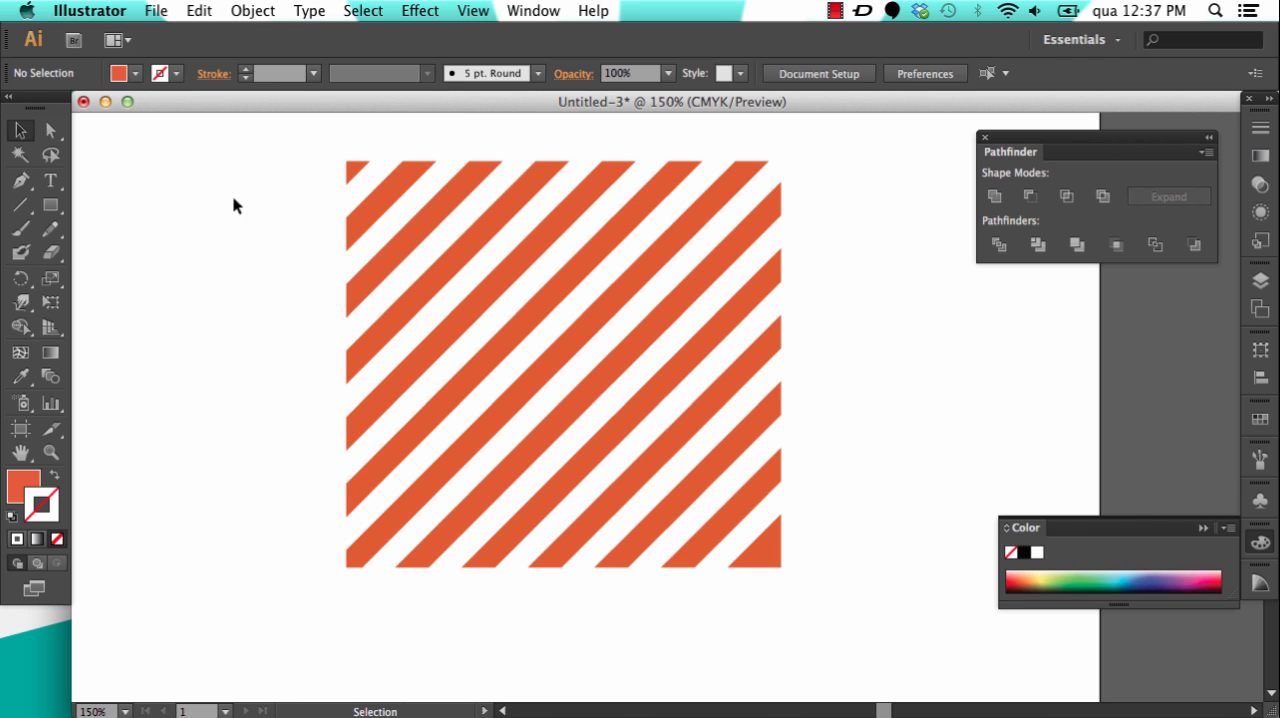
pyautogui.click(431, 206)
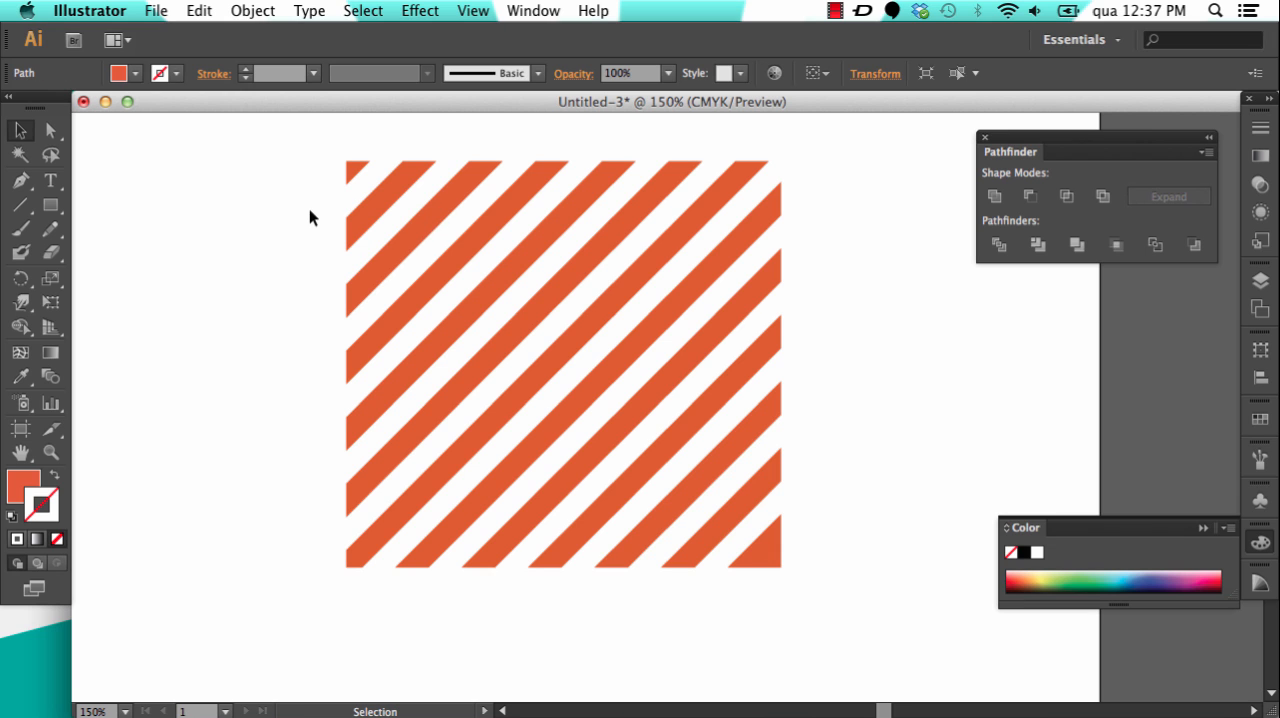
# Step: Select all the orange stripes together and group them into one object
pyautogui.moveTo(314, 150); pyautogui.dragTo(880, 575)
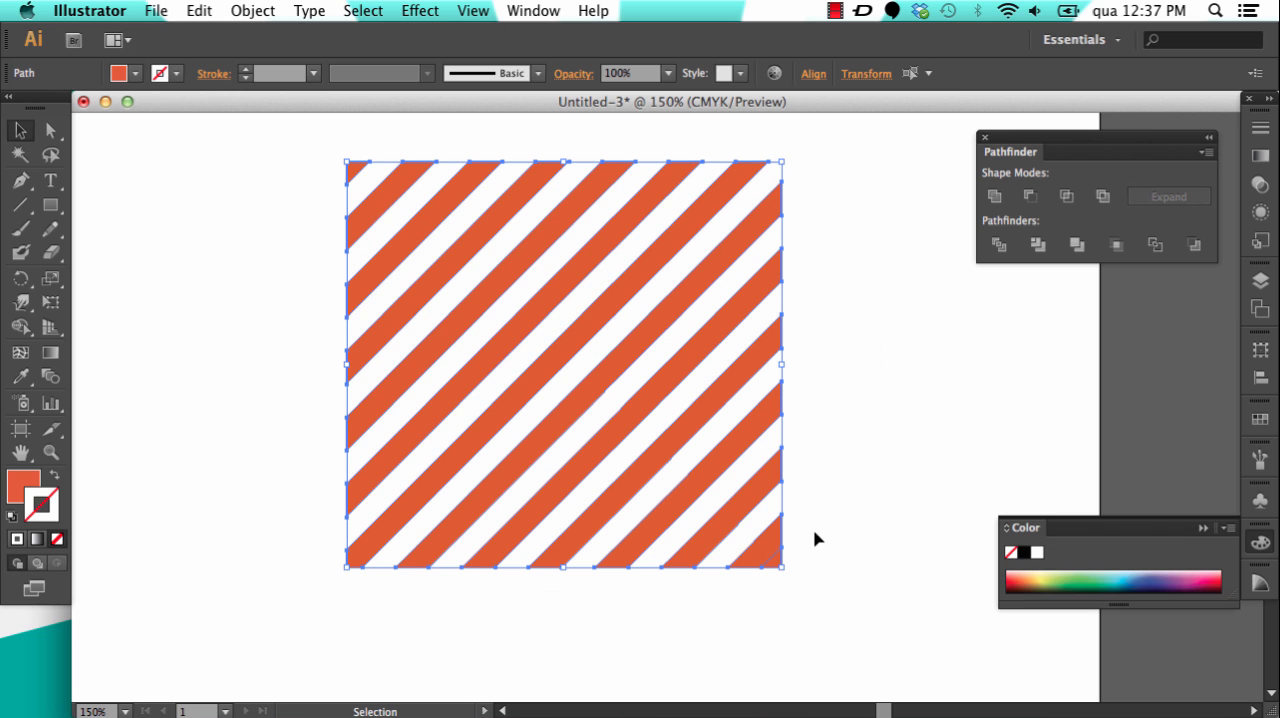
pyautogui.click(255, 12)
pyautogui.click(265, 14)
pyautogui.click(262, 12)
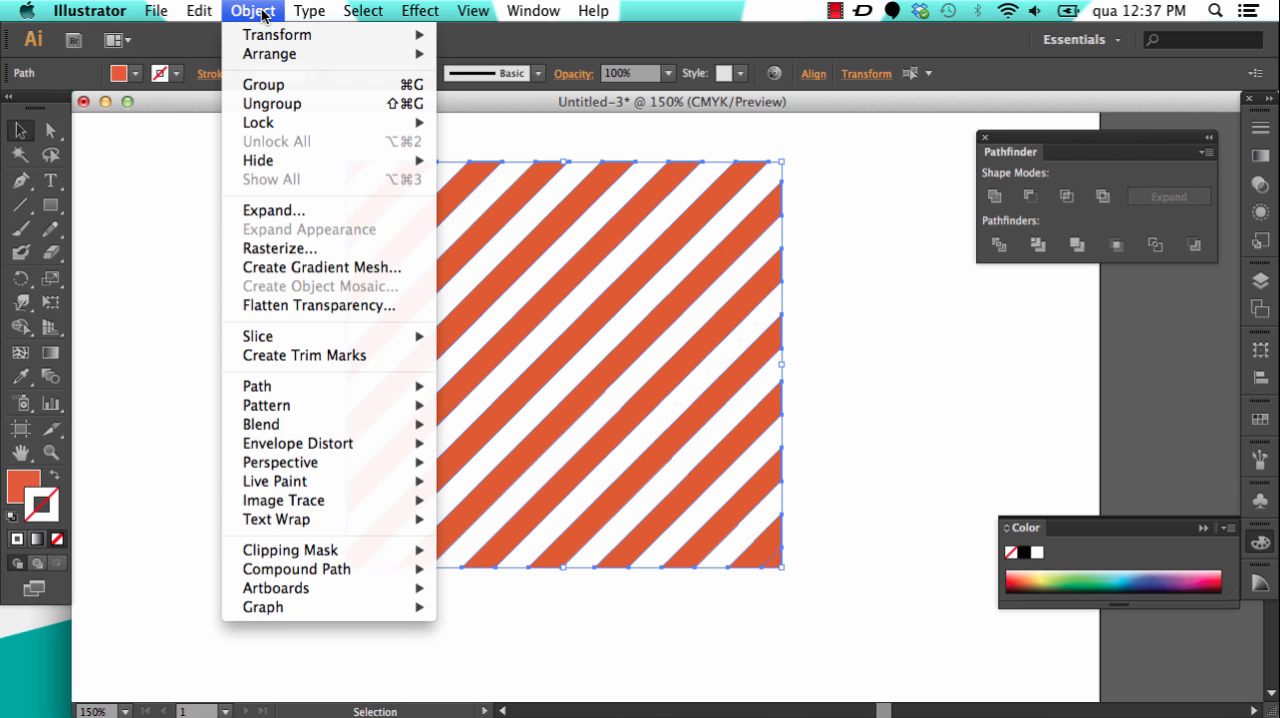
pyautogui.click(280, 88)
pyautogui.click(260, 10)
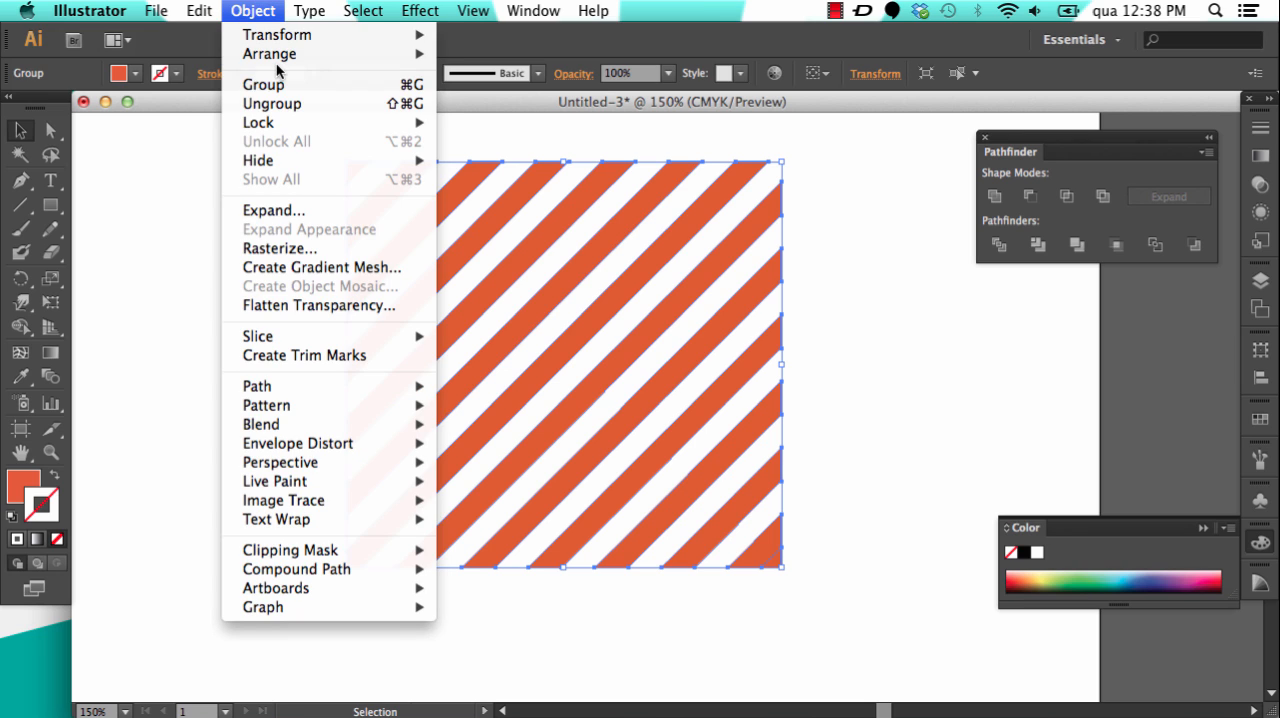
pyautogui.click(280, 84)
pyautogui.click(258, 14)
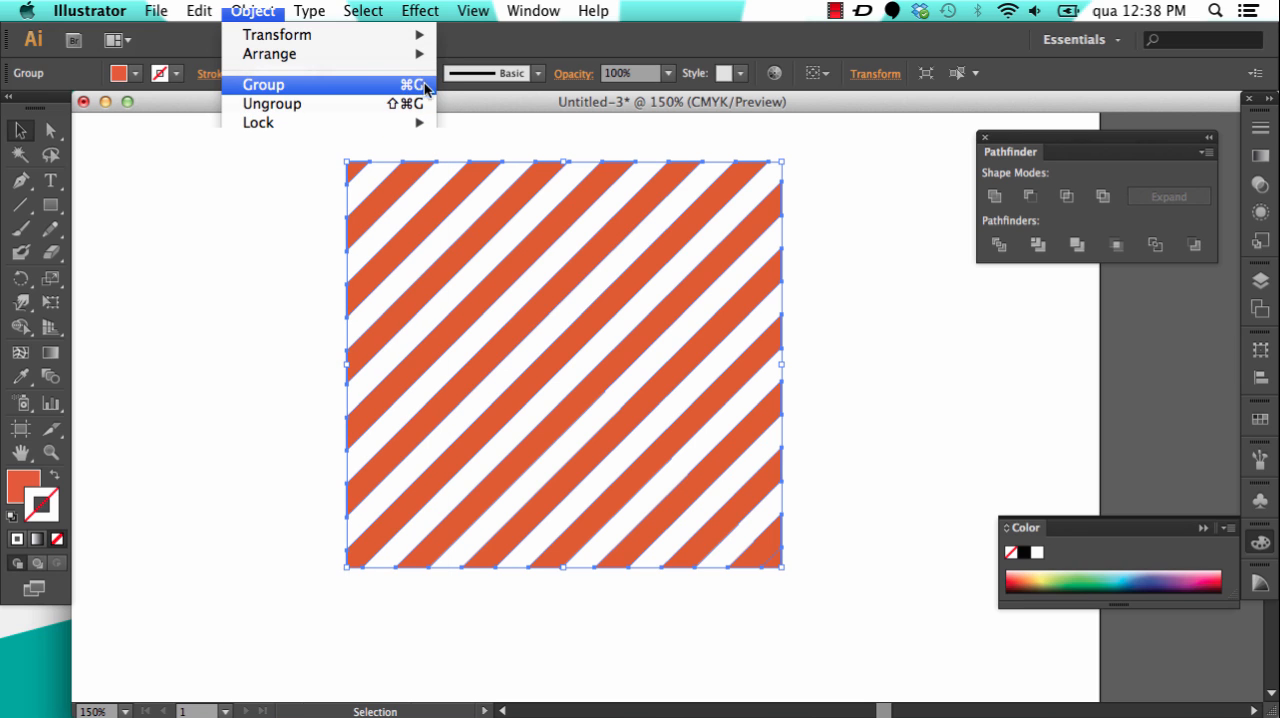
pyautogui.click(192, 182)
# Step: Move the grouped stripes slightly right and down as one object, and deselect them
pyautogui.press('a')
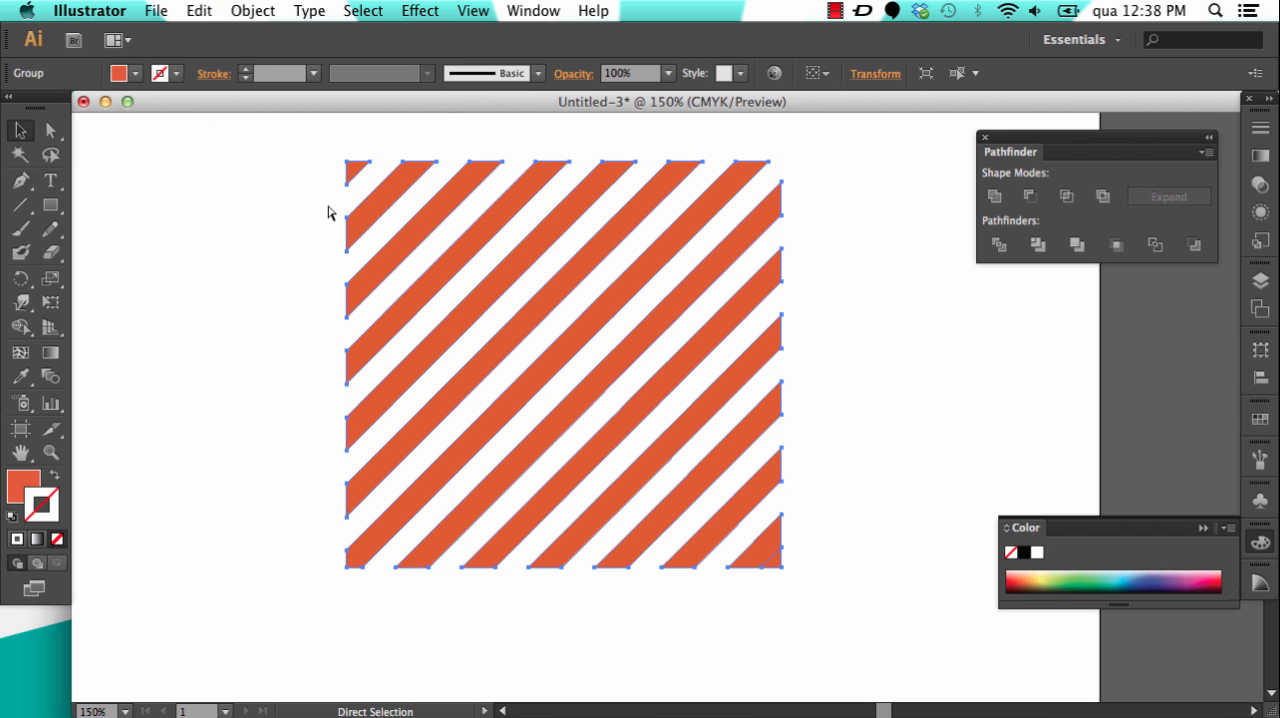
pyautogui.press('v')
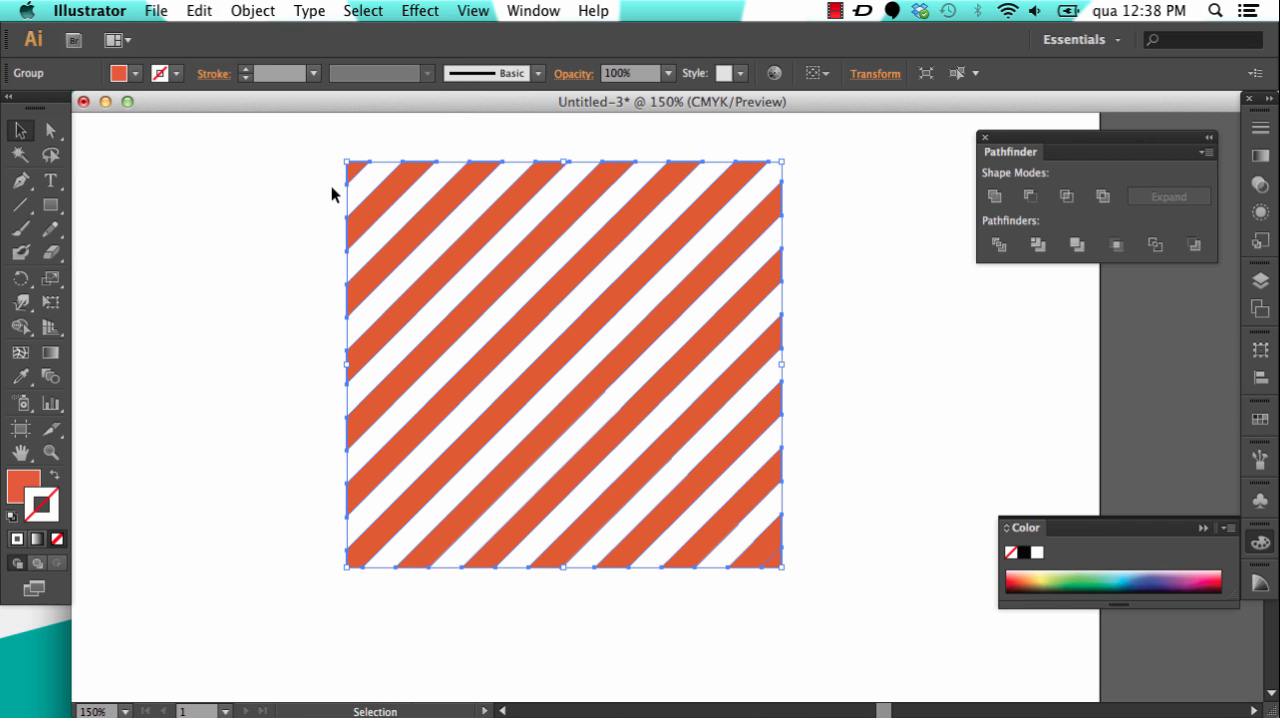
pyautogui.click(331, 188)
pyautogui.moveTo(385, 182); pyautogui.dragTo(419, 193)
pyautogui.click(291, 229)
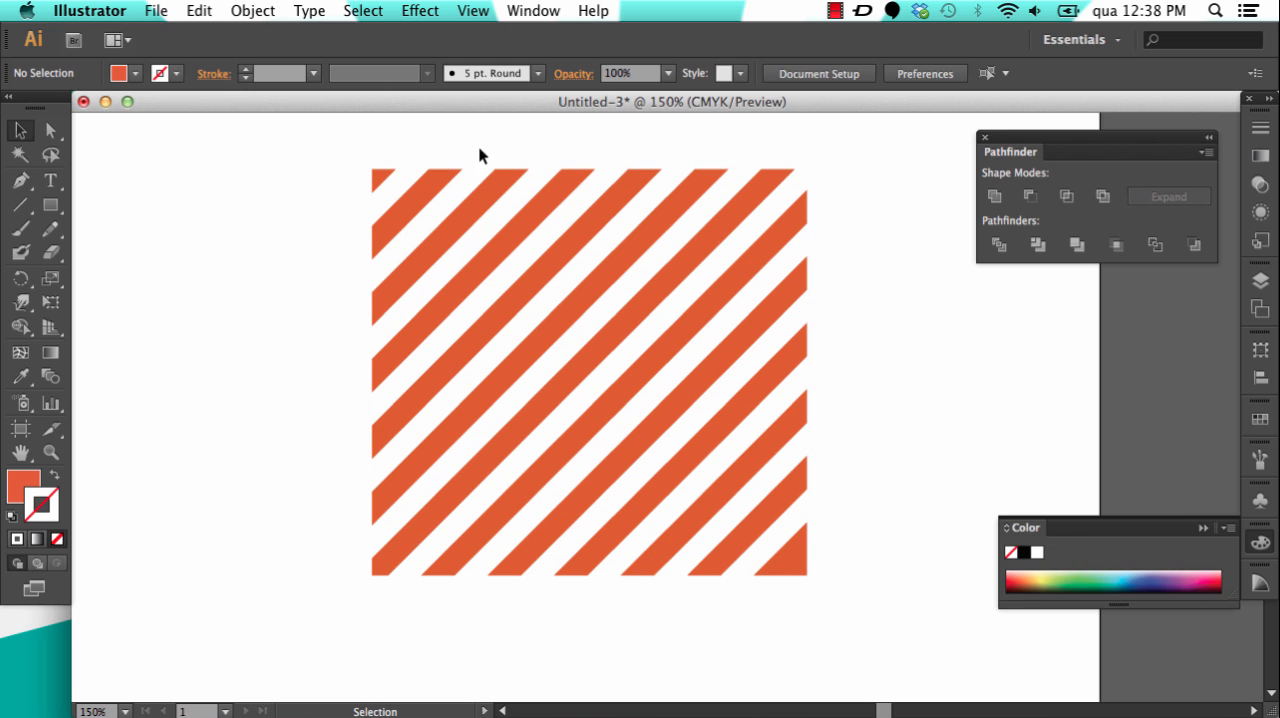
# Step: Start placing an image and browse to the PHOTOS folder inside MacMachine
pyautogui.click(156, 10)
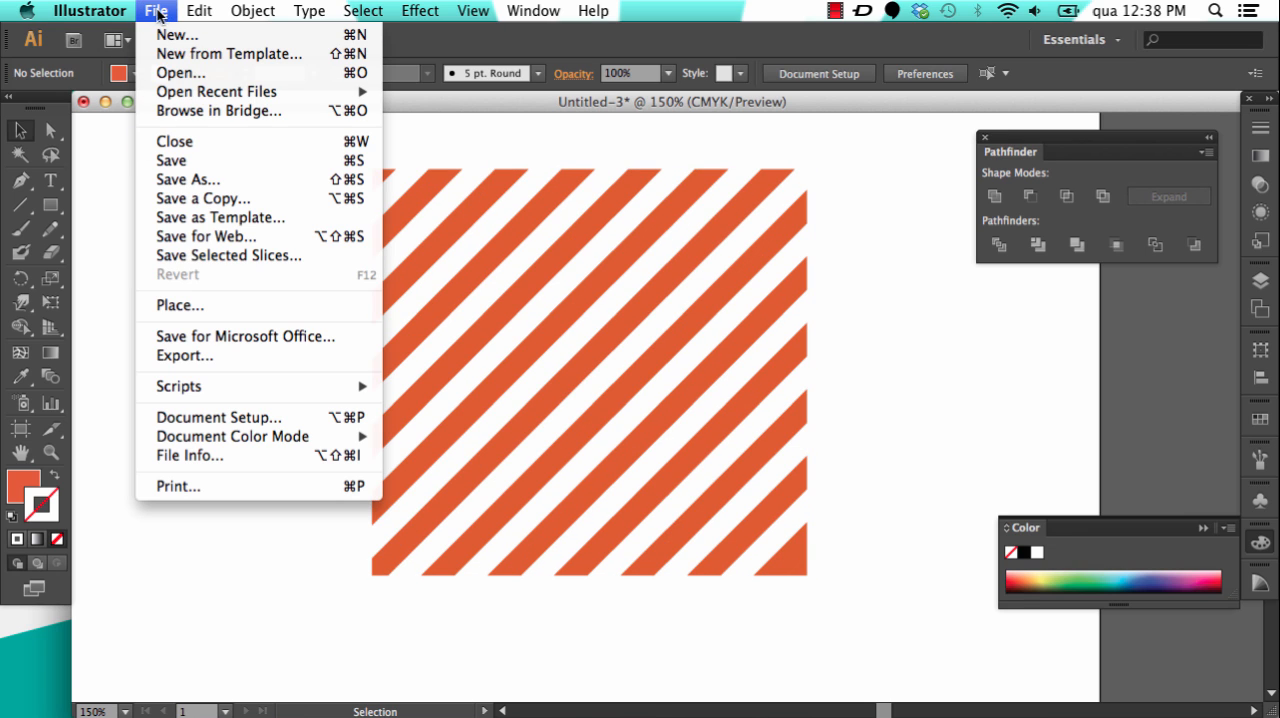
pyautogui.click(197, 304)
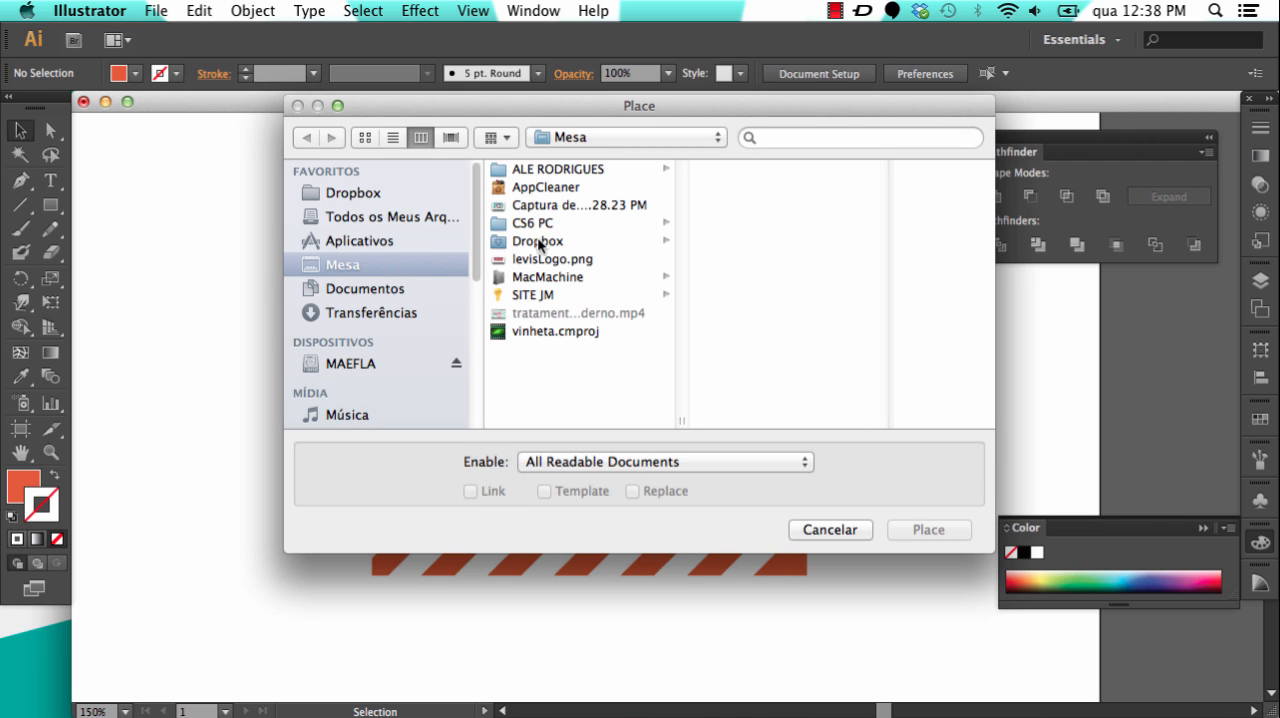
pyautogui.click(545, 277)
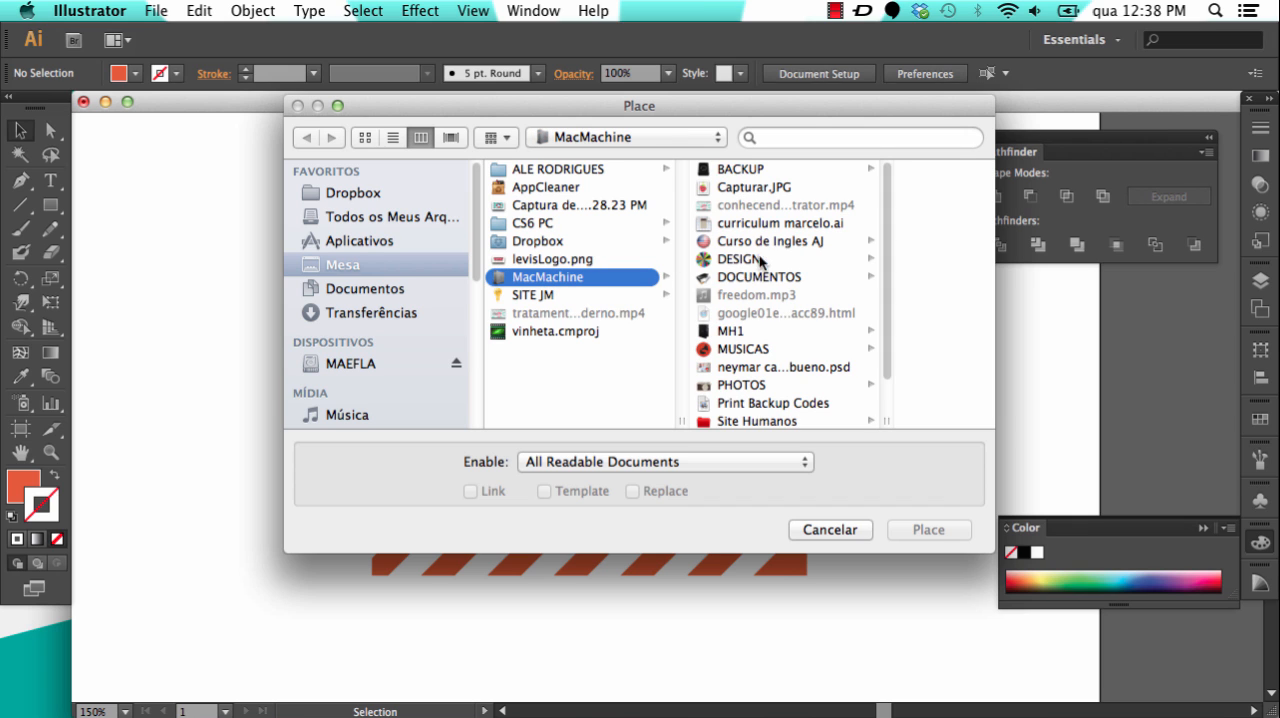
pyautogui.moveTo(878, 346); pyautogui.dragTo(876, 410)
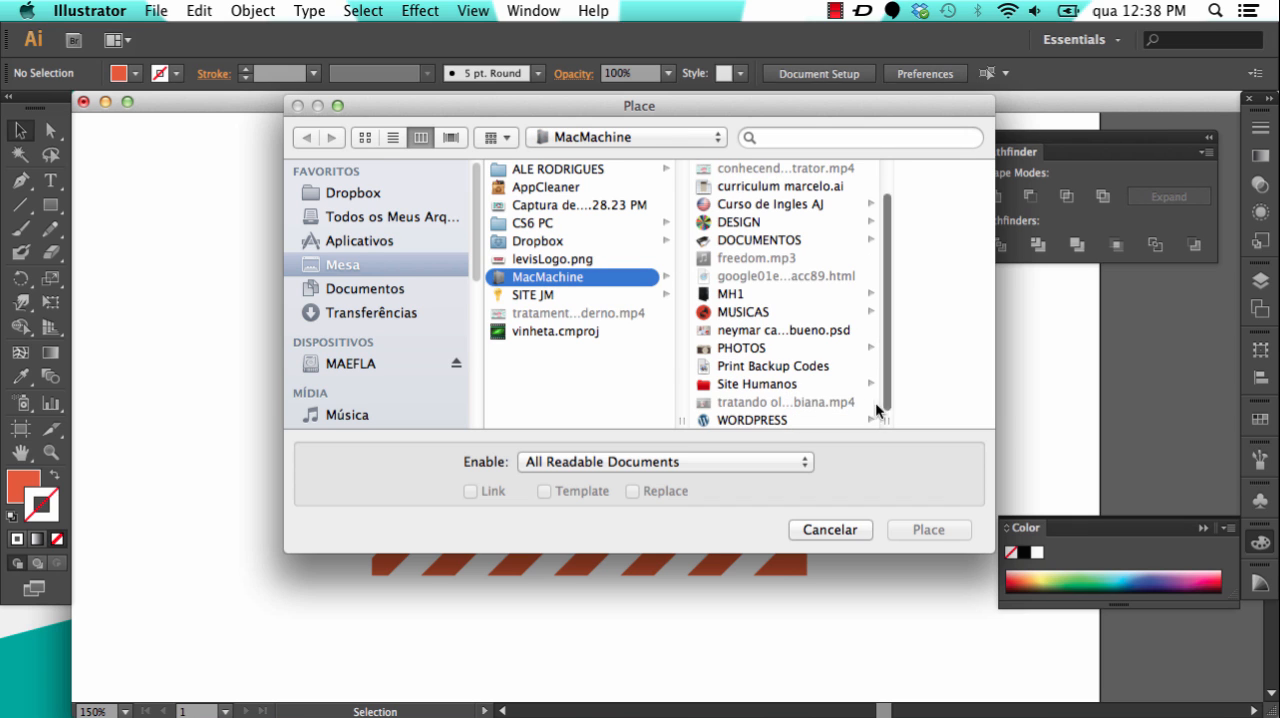
pyautogui.click(770, 332)
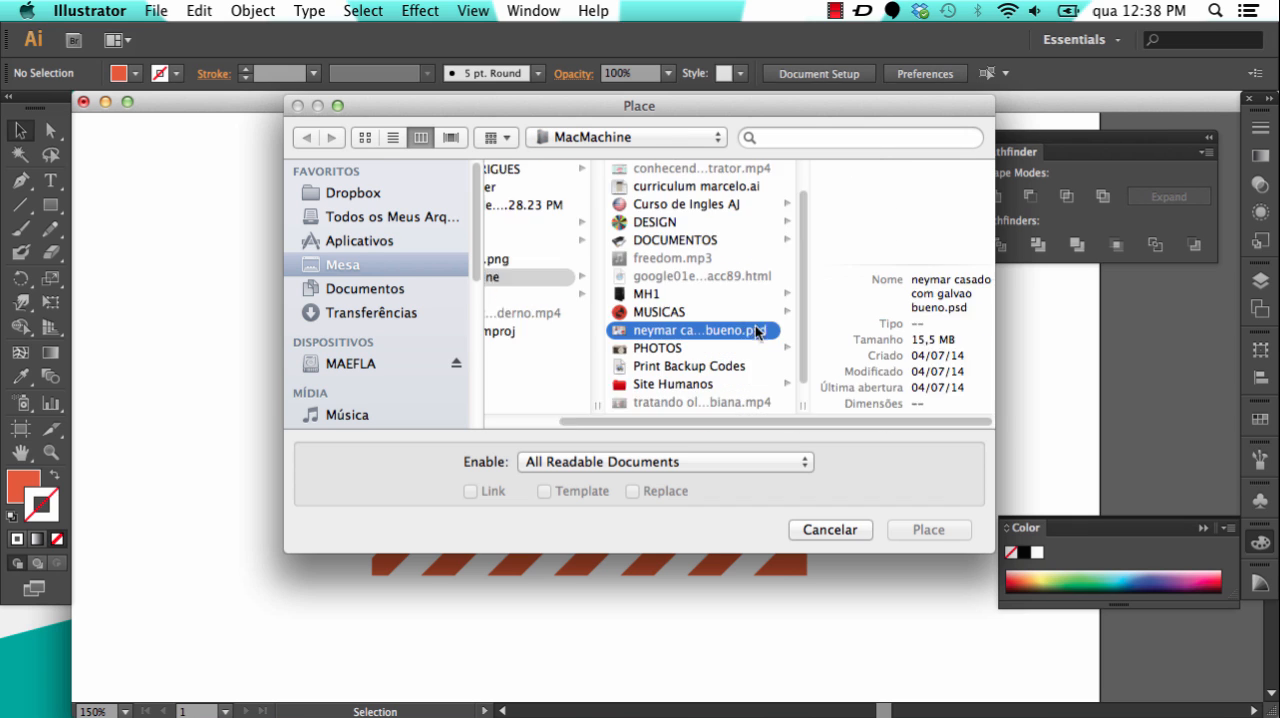
pyautogui.scroll(-1, 782, 390)
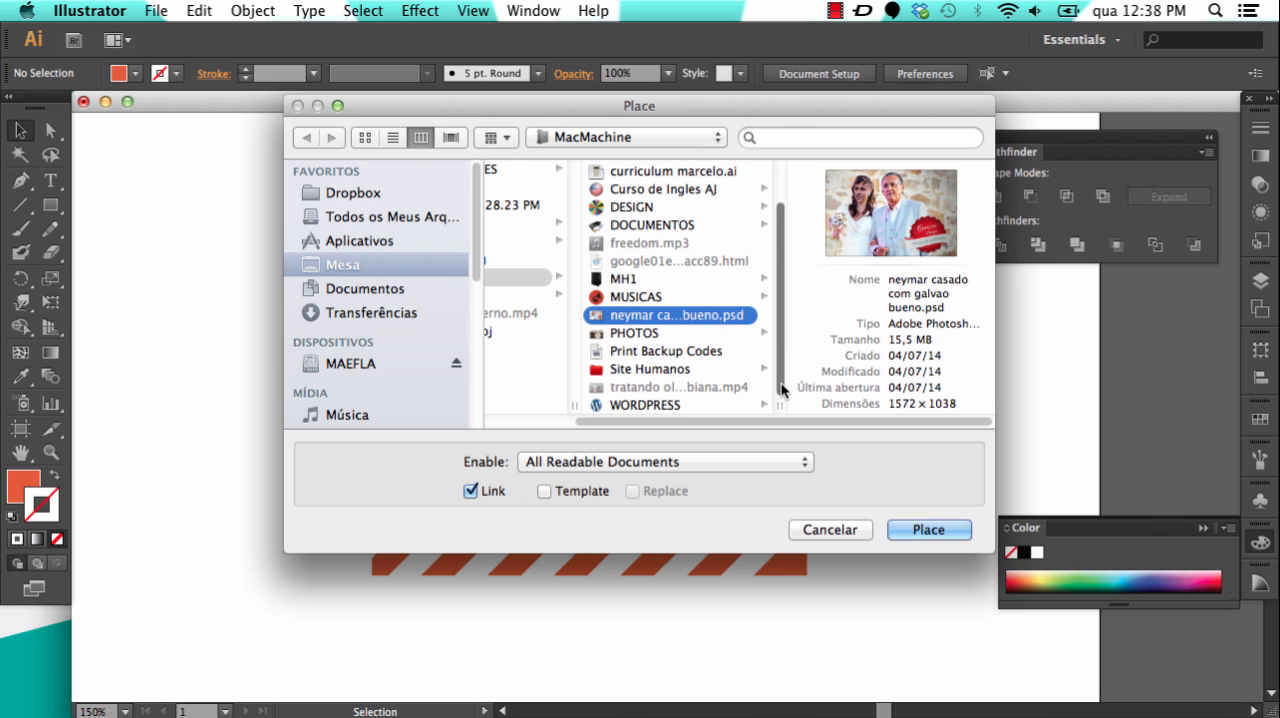
pyautogui.click(648, 334)
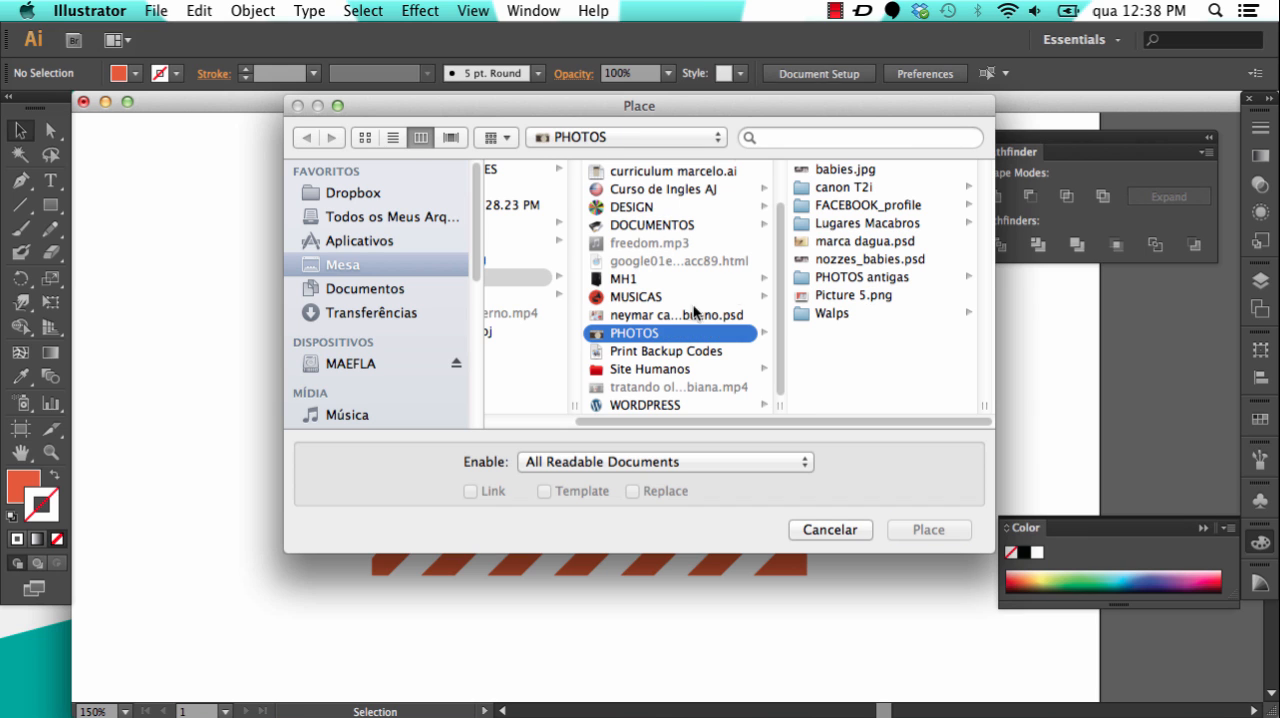
# Step: Choose the spider photo marca dagua.psd and place it in the document as a linked file
pyautogui.click(848, 241)
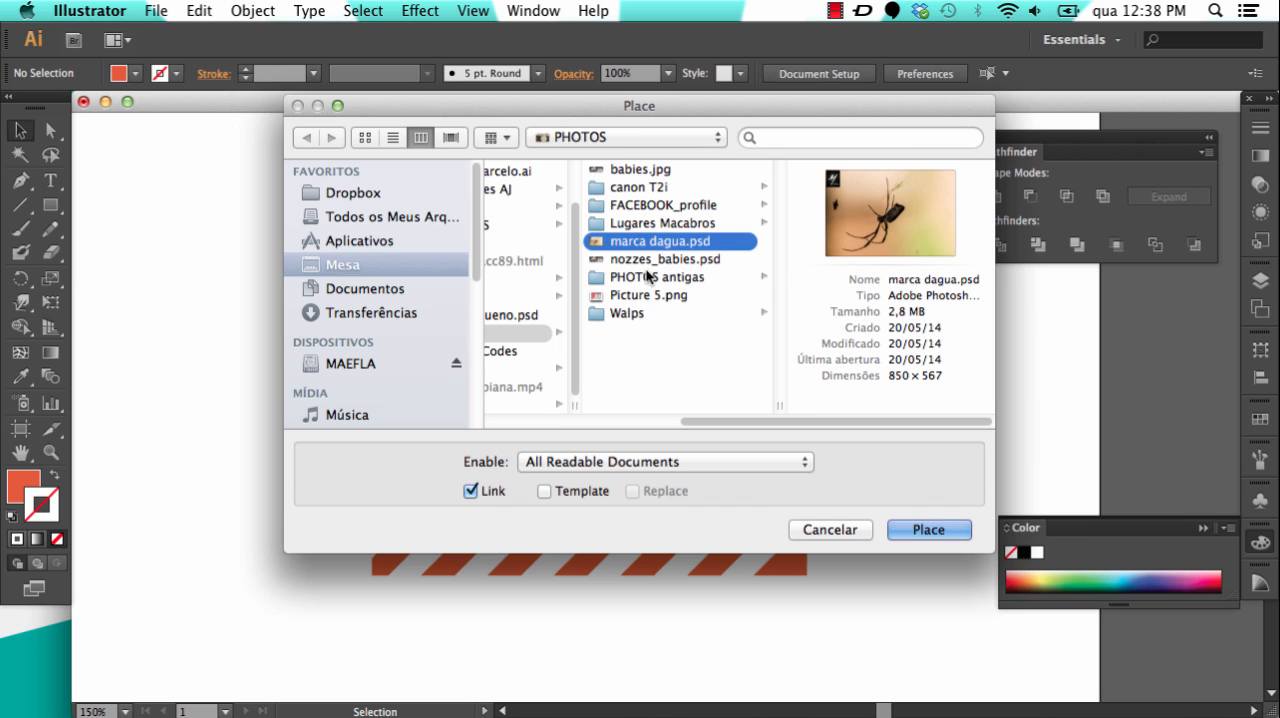
pyautogui.click(630, 297)
pyautogui.click(648, 243)
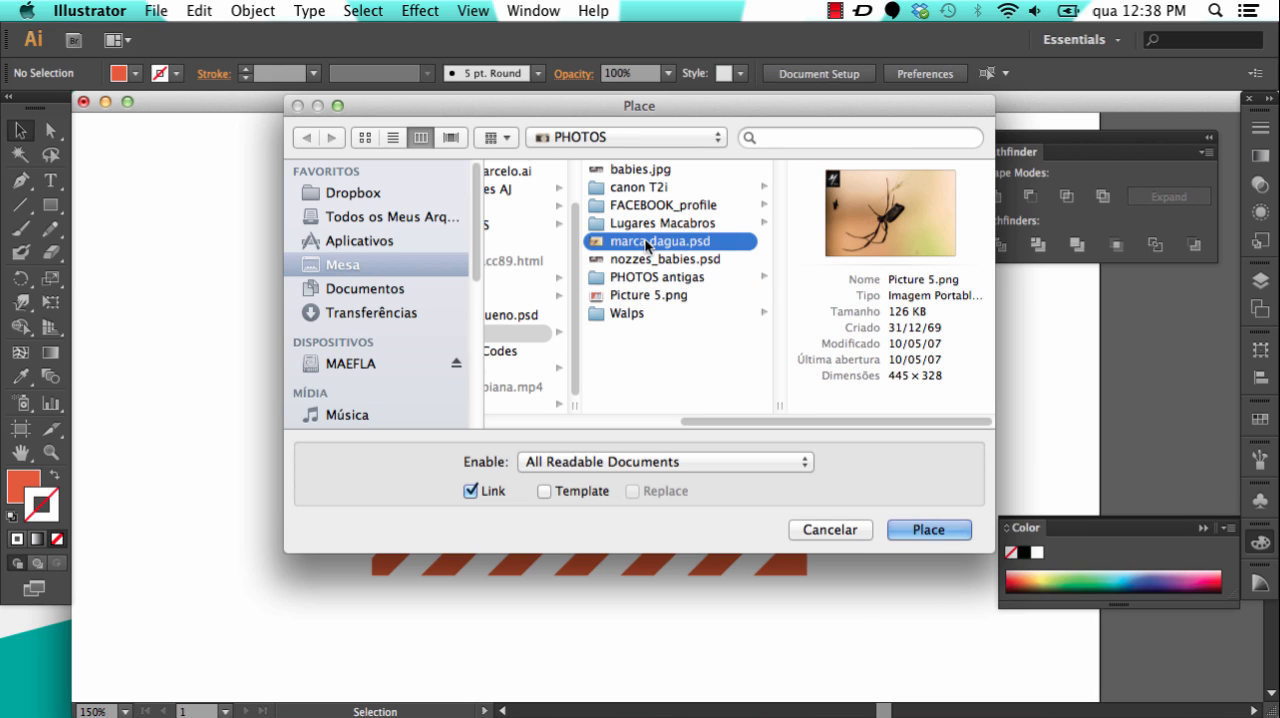
pyautogui.click(650, 259)
pyautogui.click(652, 242)
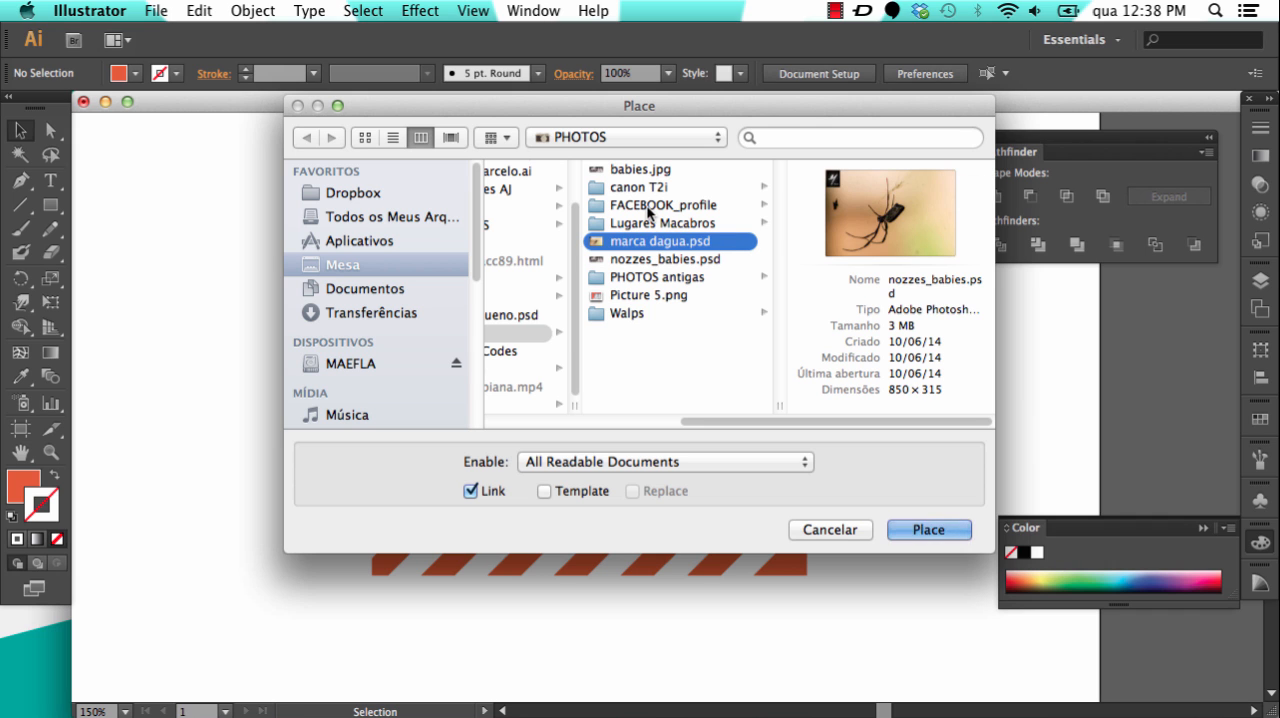
pyautogui.click(929, 529)
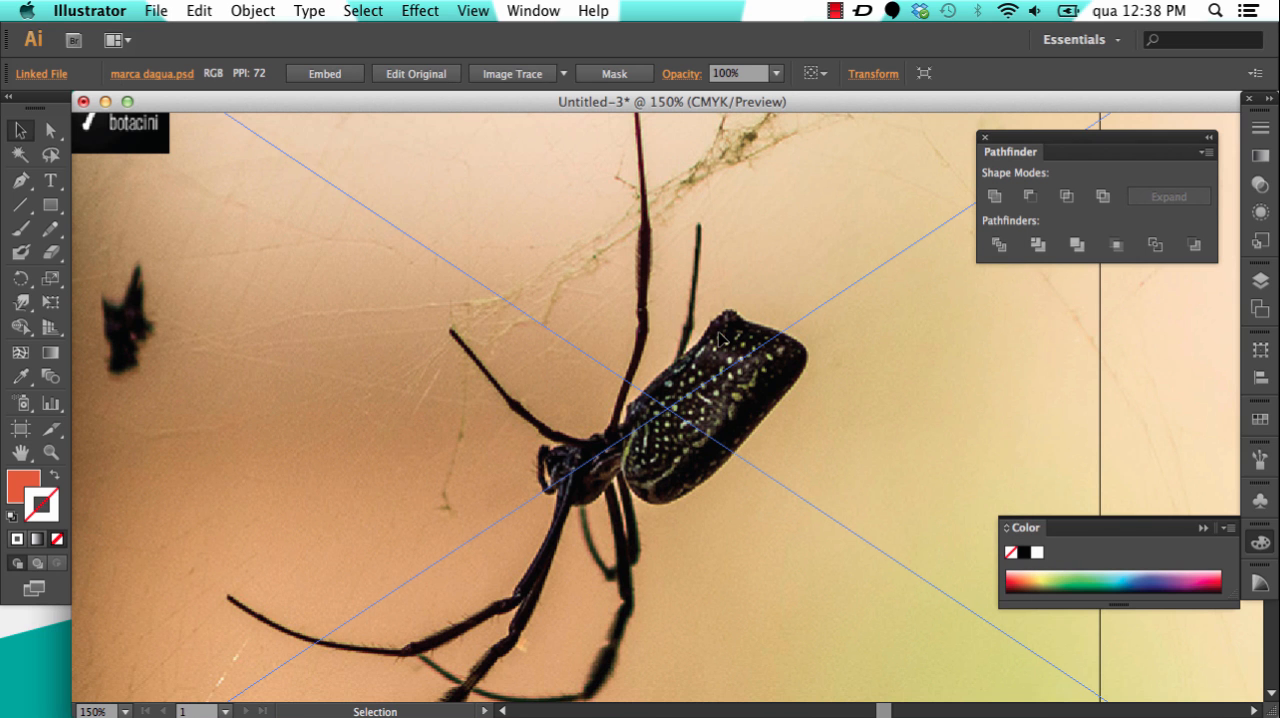
# Step: Scale the spider photo down proportionally to about half its placed size and position it over the orange stripe pattern
pyautogui.press('super+minus')
pyautogui.press('super+minus')
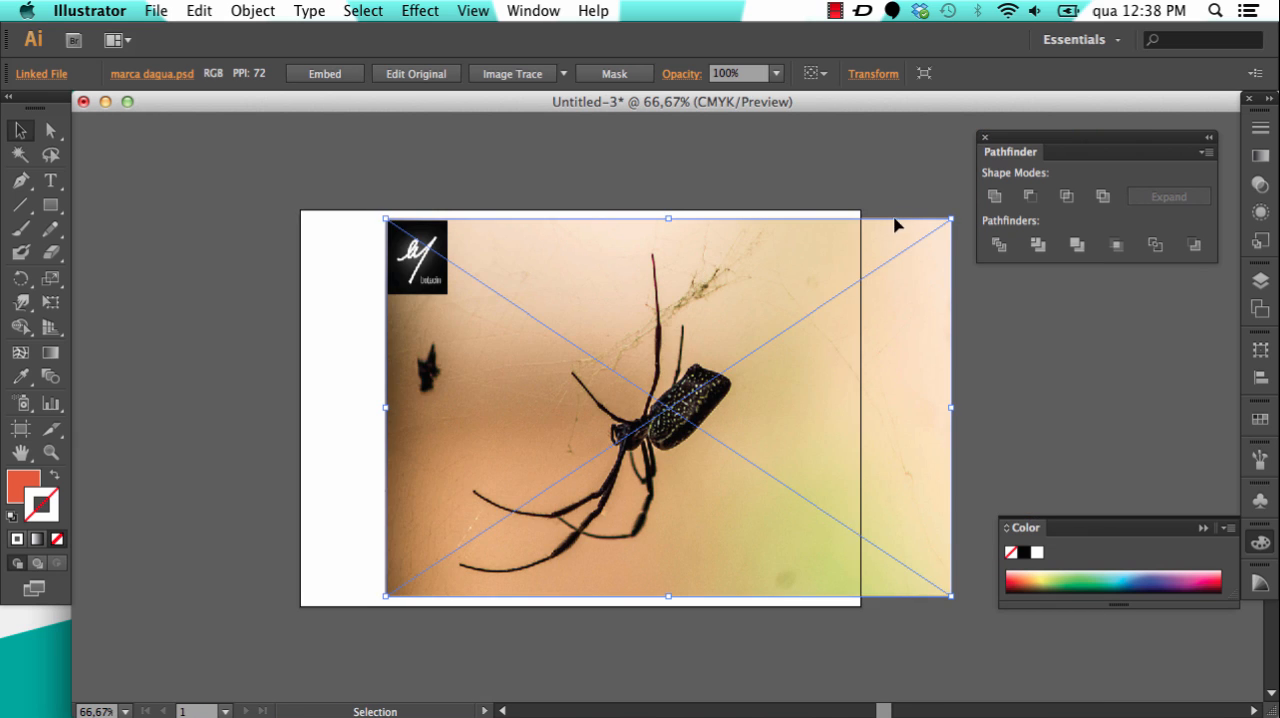
pyautogui.moveTo(951, 218); pyautogui.dragTo(770, 298)
pyautogui.moveTo(716, 384); pyautogui.dragTo(652, 336)
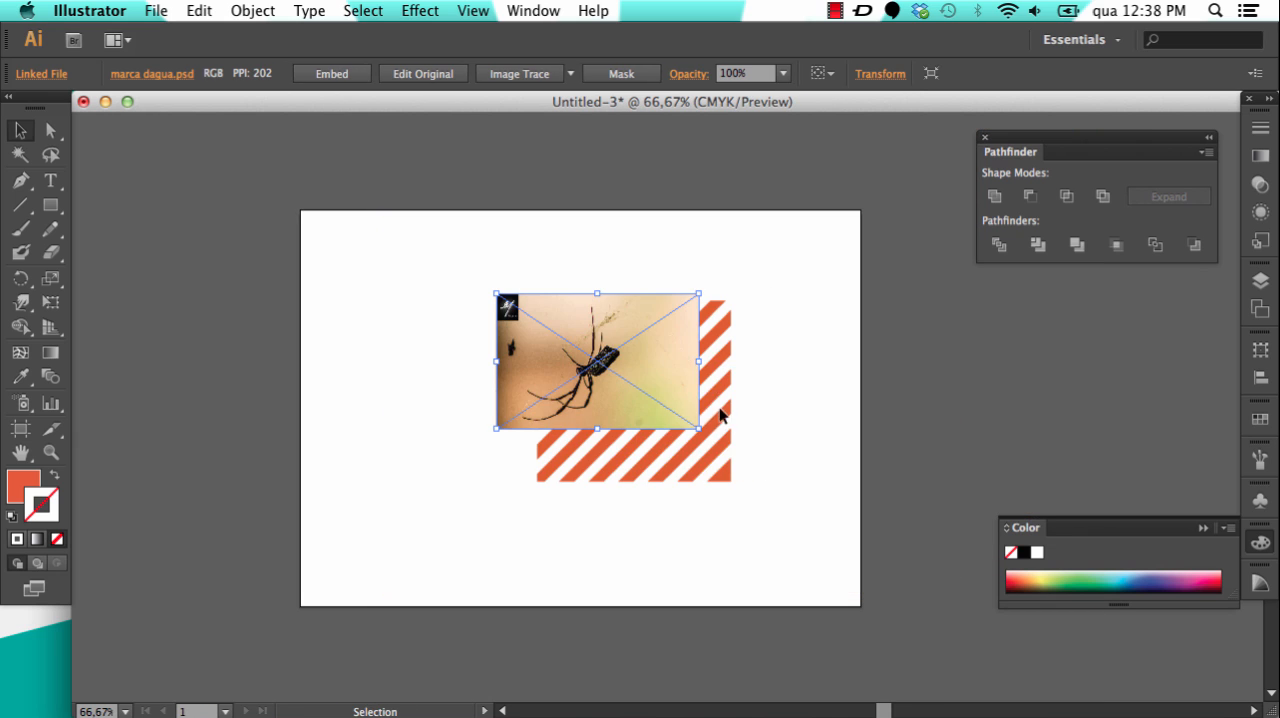
pyautogui.moveTo(698, 428); pyautogui.dragTo(783, 497)
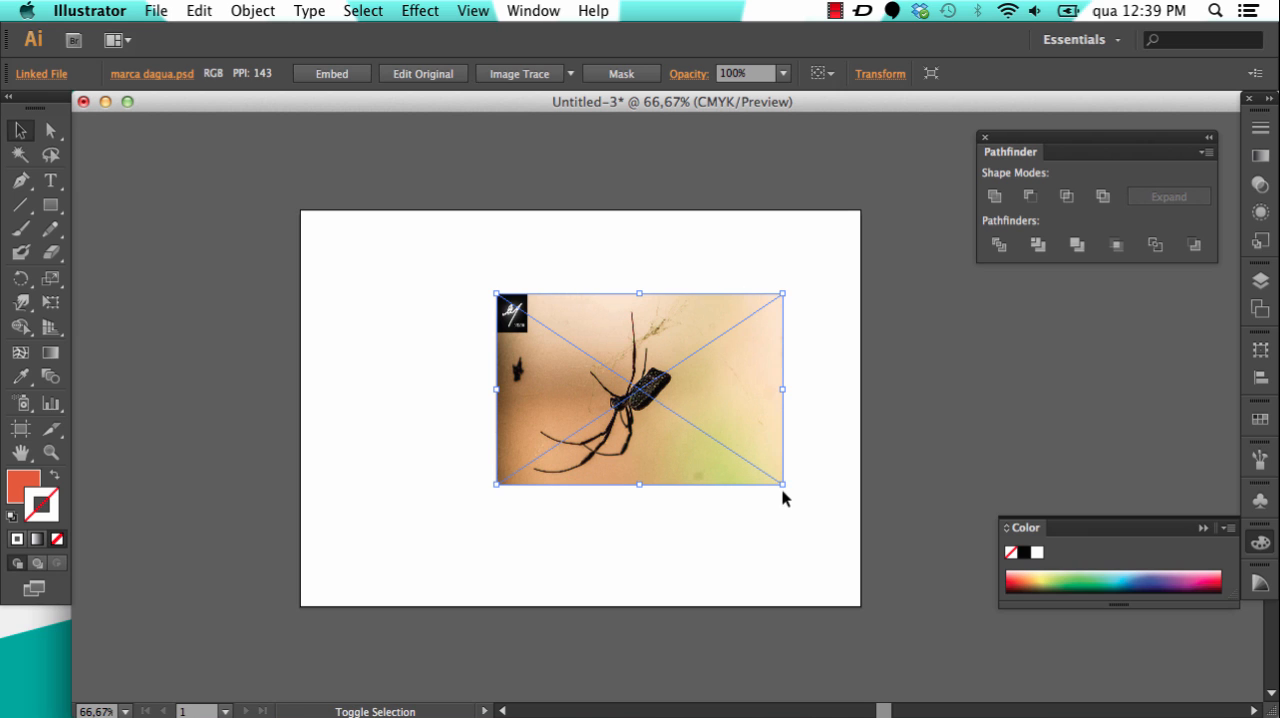
pyautogui.moveTo(777, 346); pyautogui.dragTo(788, 352)
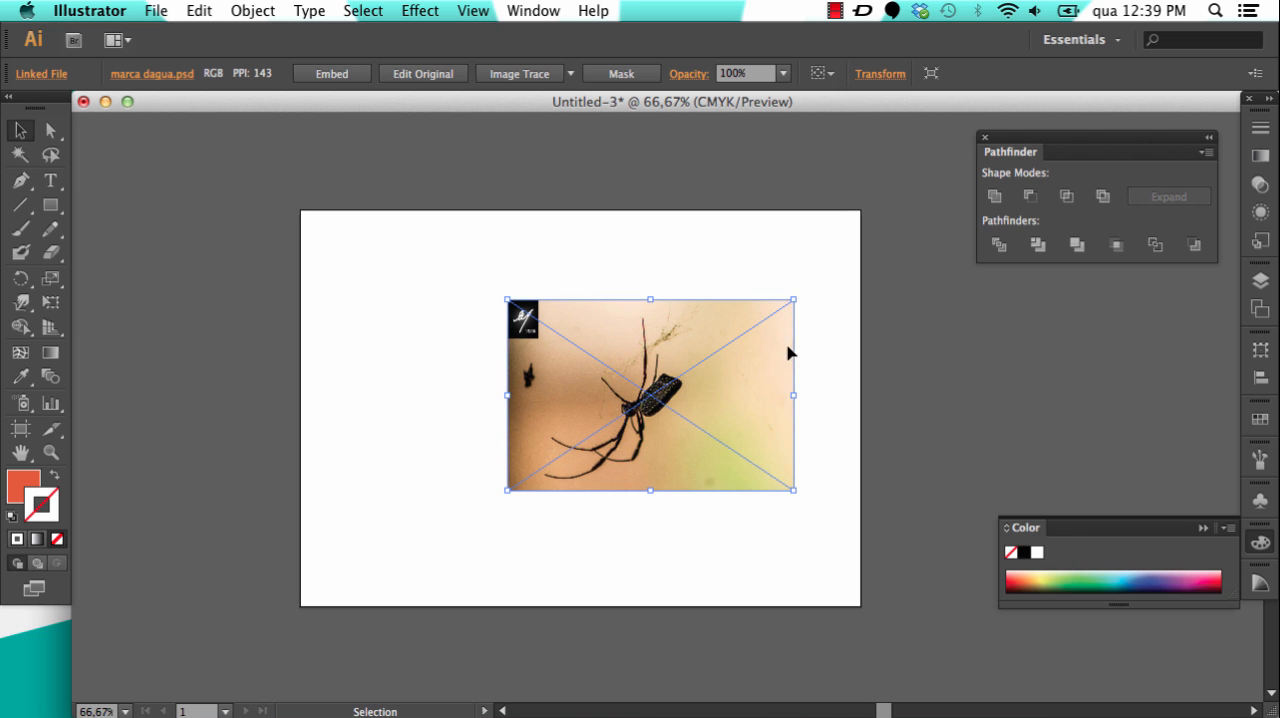
# Step: Send the spider photo to the back, behind the orange stripes, and adjust both positions so the stripes lie within the photo
pyautogui.rightClick(607, 350)
pyautogui.moveTo(669, 462)
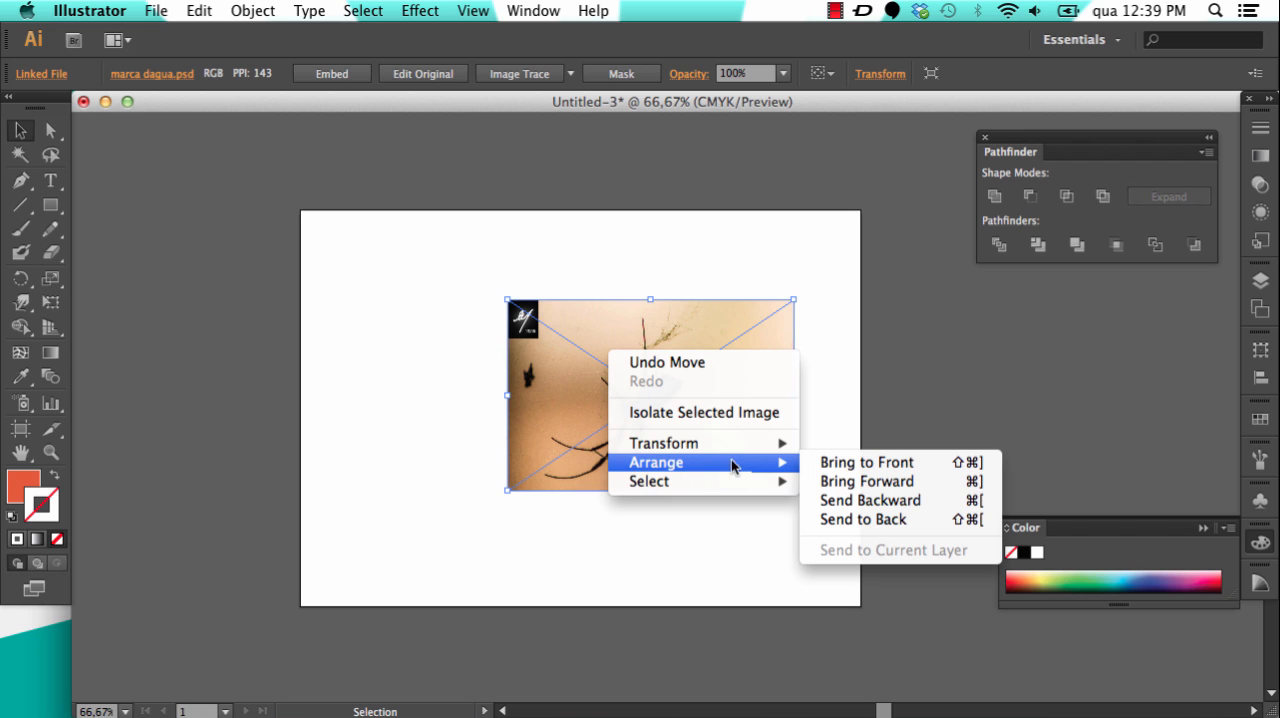
pyautogui.click(860, 521)
pyautogui.click(836, 395)
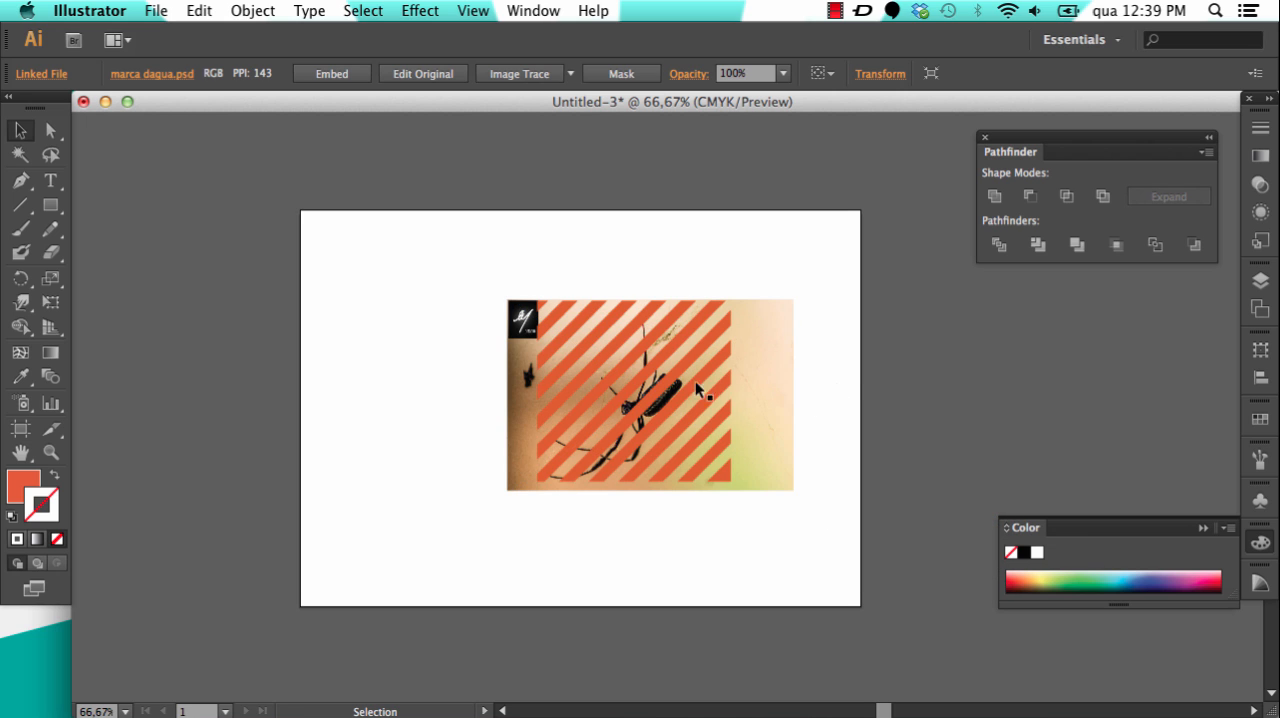
pyautogui.moveTo(761, 373); pyautogui.dragTo(742, 373)
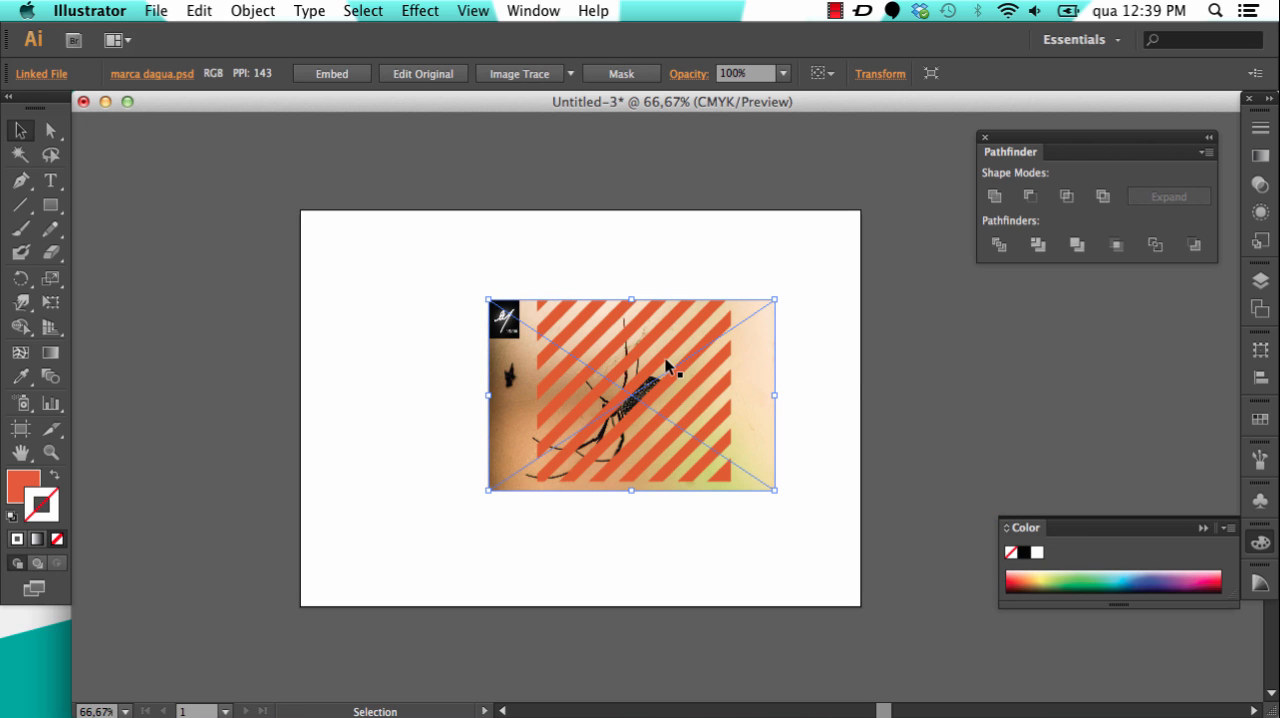
pyautogui.moveTo(675, 341); pyautogui.dragTo(711, 355)
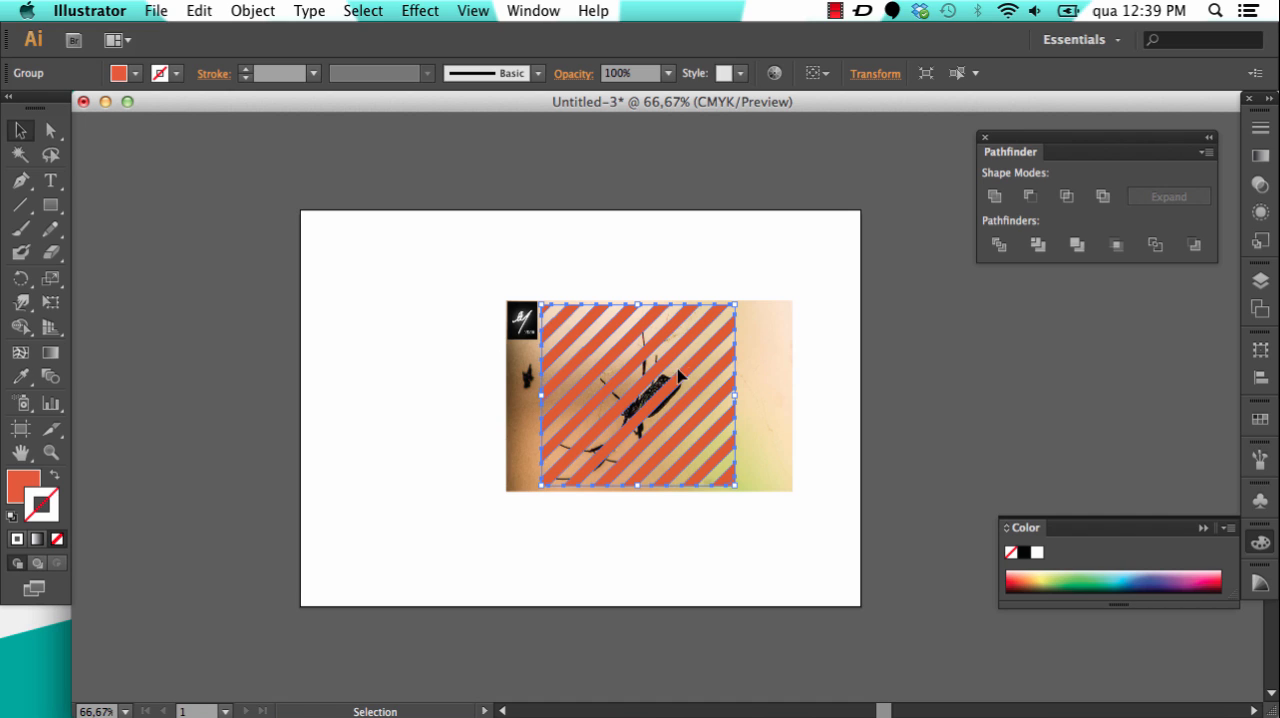
# Step: Delete the orange stripe group and the spider photo to clear the artboard
pyautogui.press('Delete')
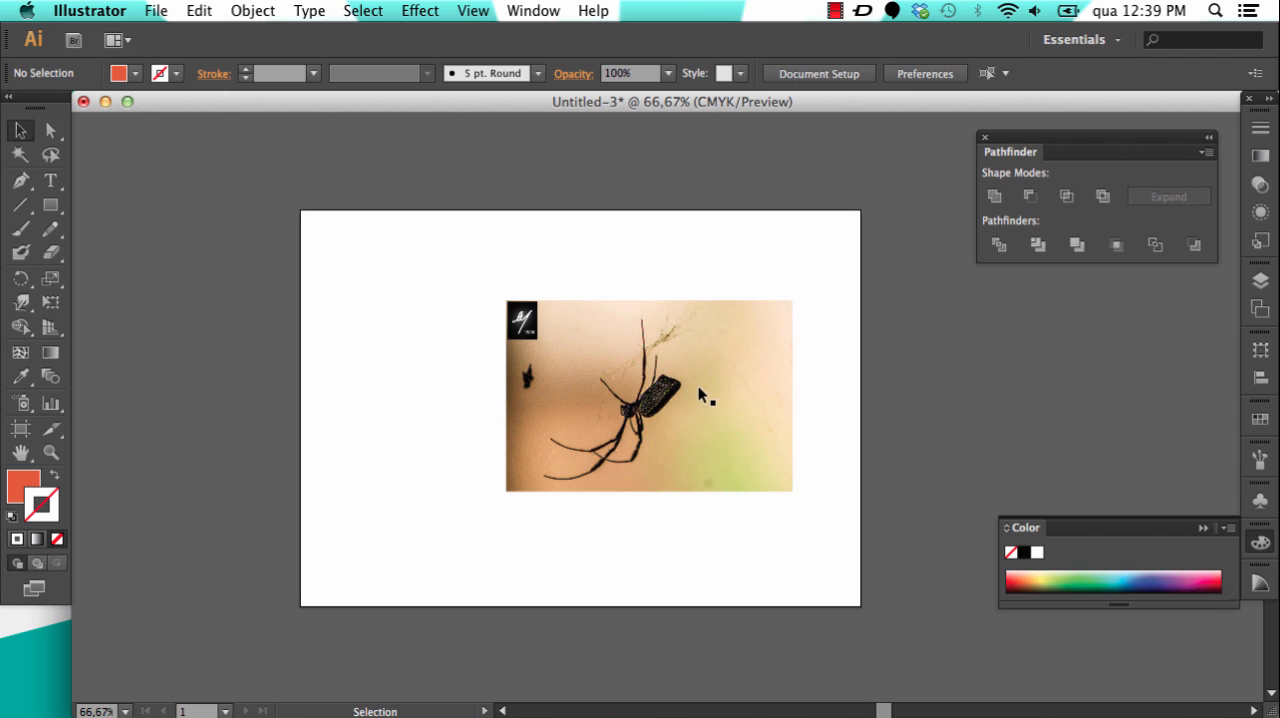
pyautogui.click(697, 356)
pyautogui.press('Delete')
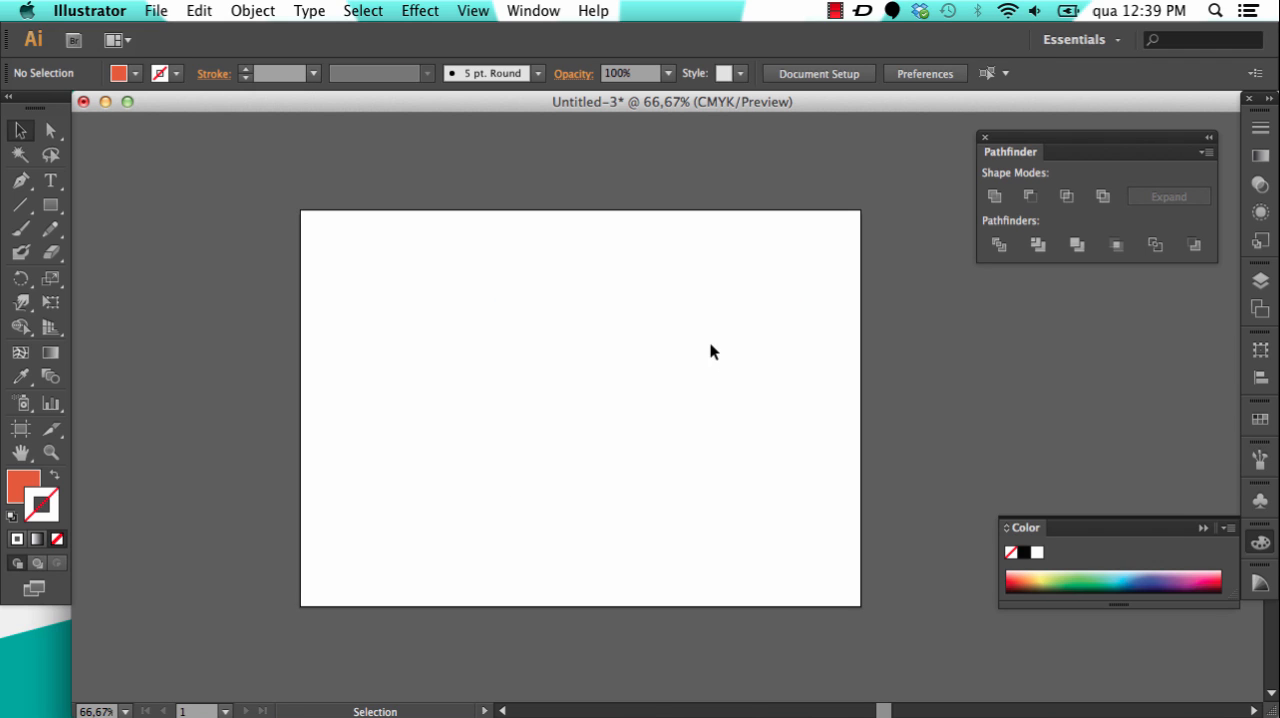